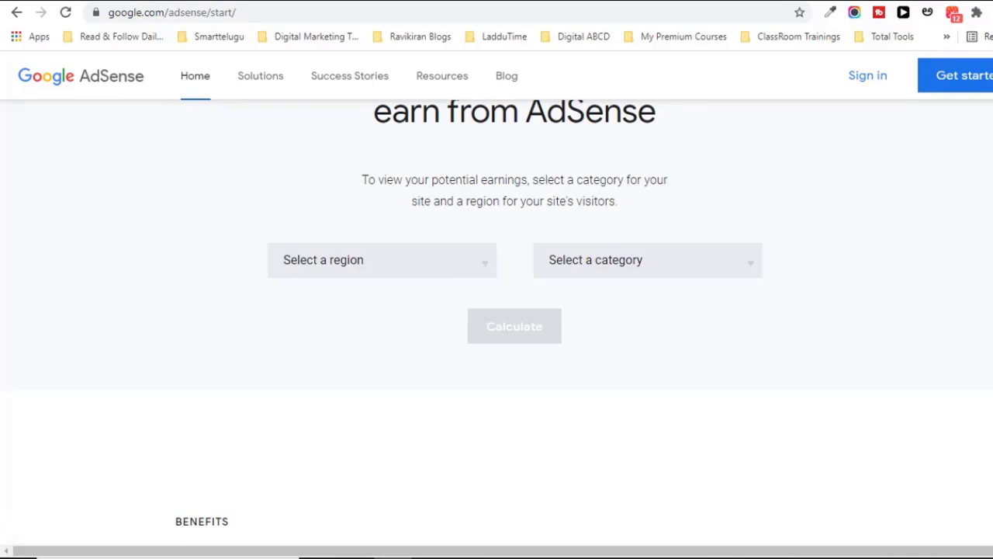
click(249, 10)
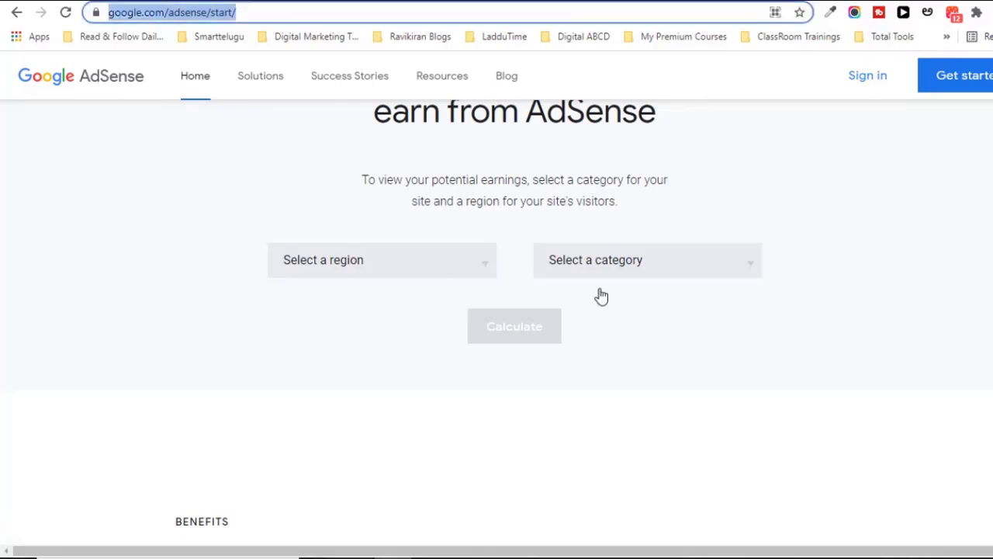
click(931, 310)
scroll(515, 311, up, 1)
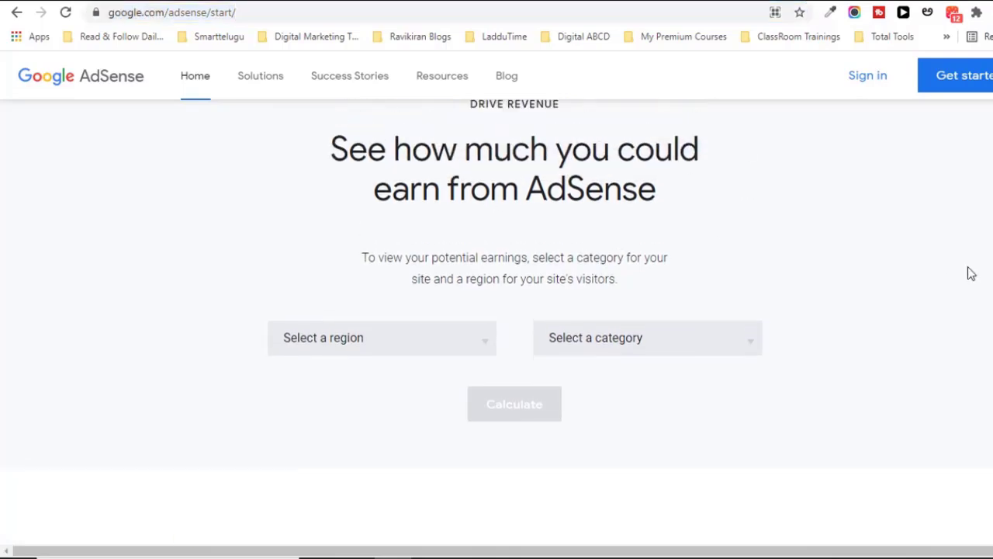
scroll(962, 225, down, 1)
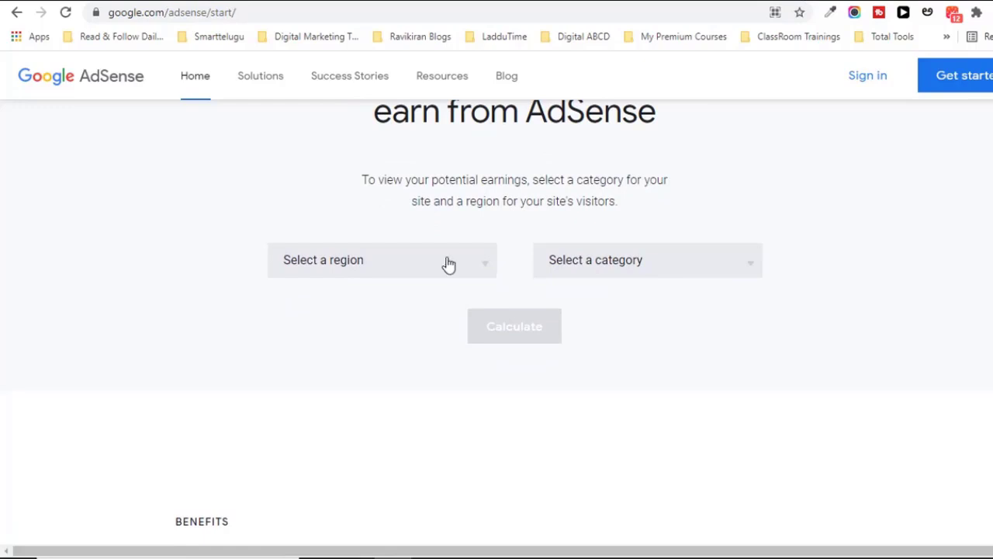
- Calculate the potential AdSense revenue for the Asia and Pacific Countries region with the Beauty & Fitness category
click(448, 265)
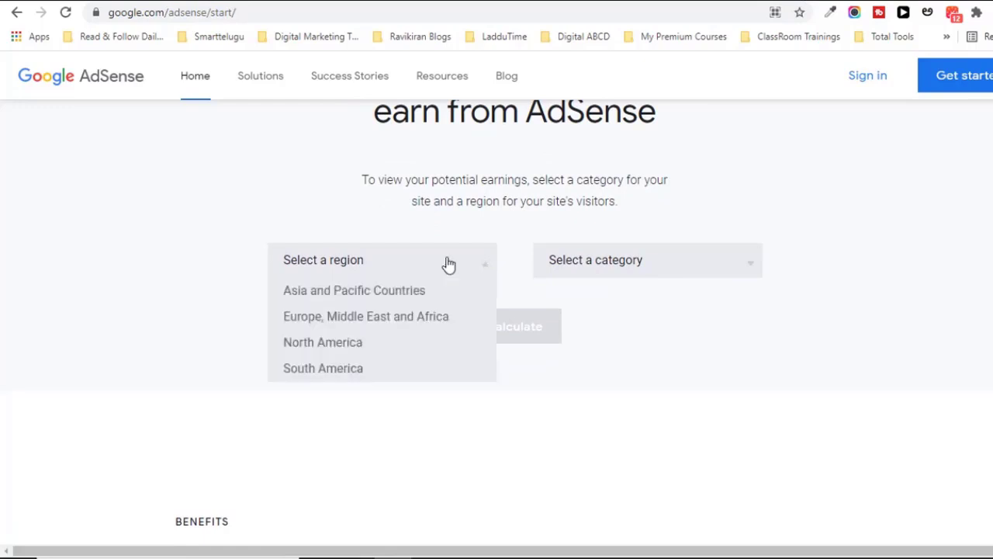
click(402, 291)
click(585, 277)
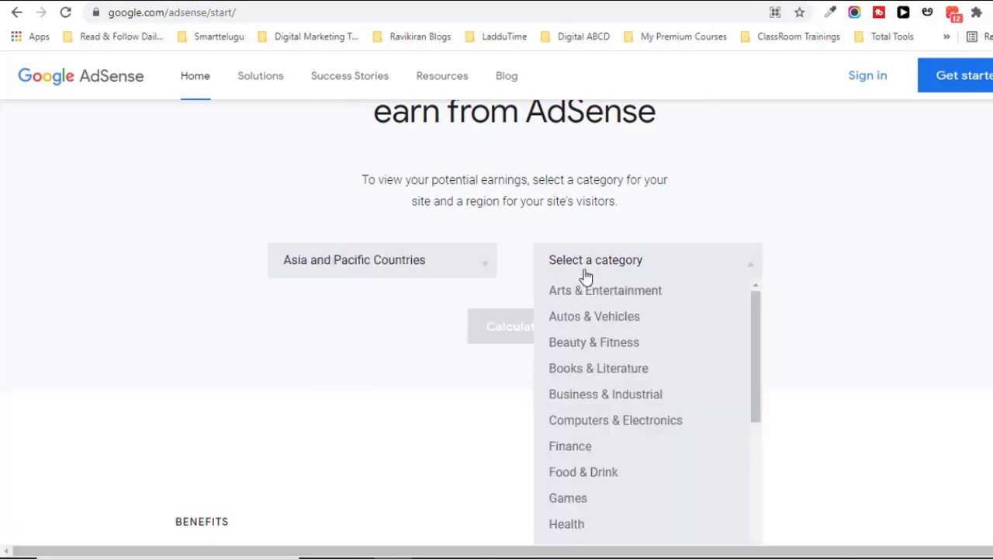
click(617, 347)
click(501, 339)
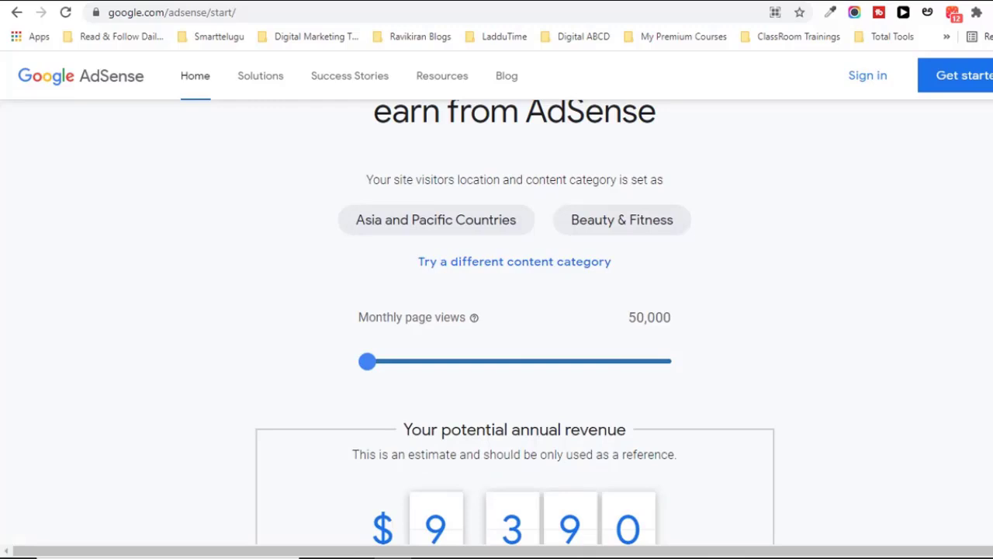
scroll(449, 250, down, 2)
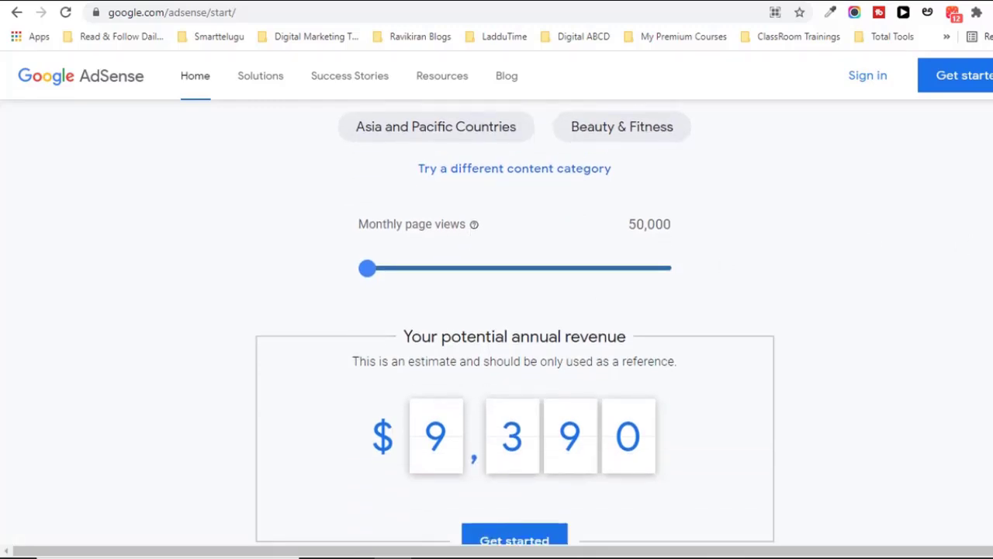
scroll(514, 323, down, 1)
scroll(514, 322, down, 1)
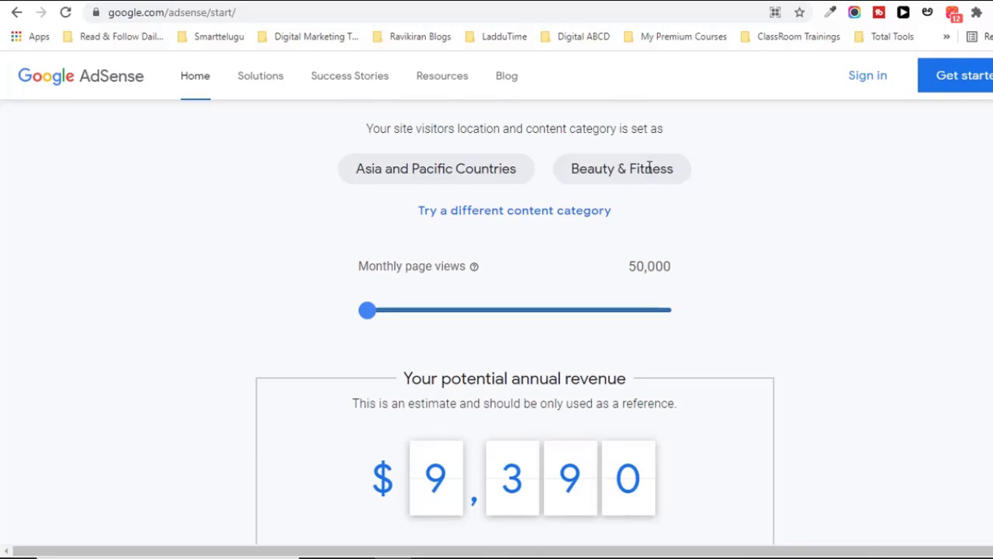
- Change the content category to Finance and recalculate the potential annual revenue
click(551, 214)
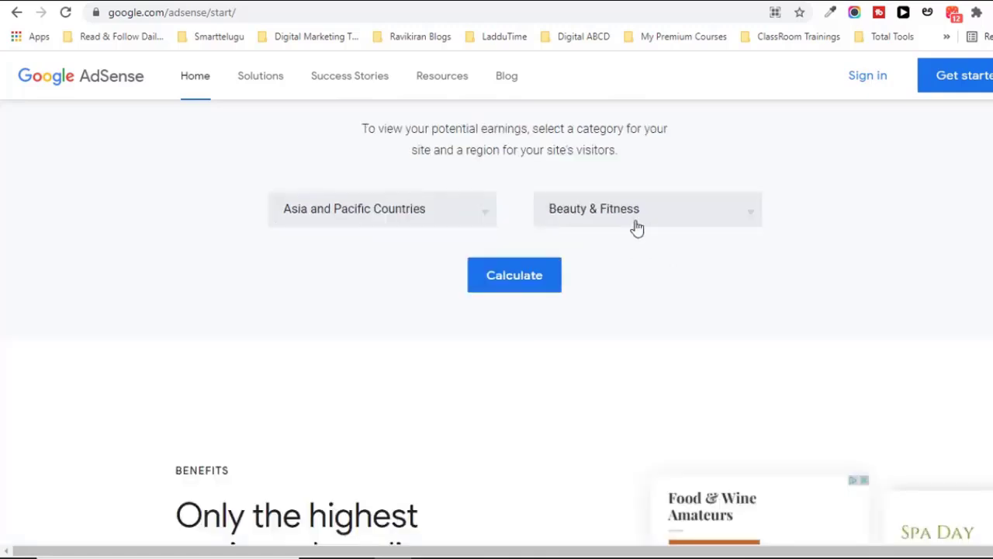
click(636, 226)
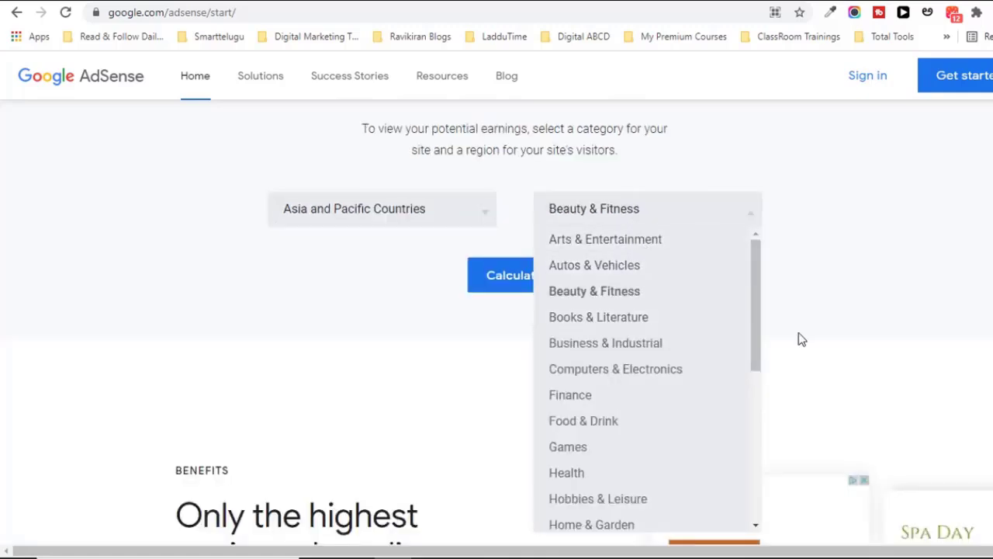
click(618, 396)
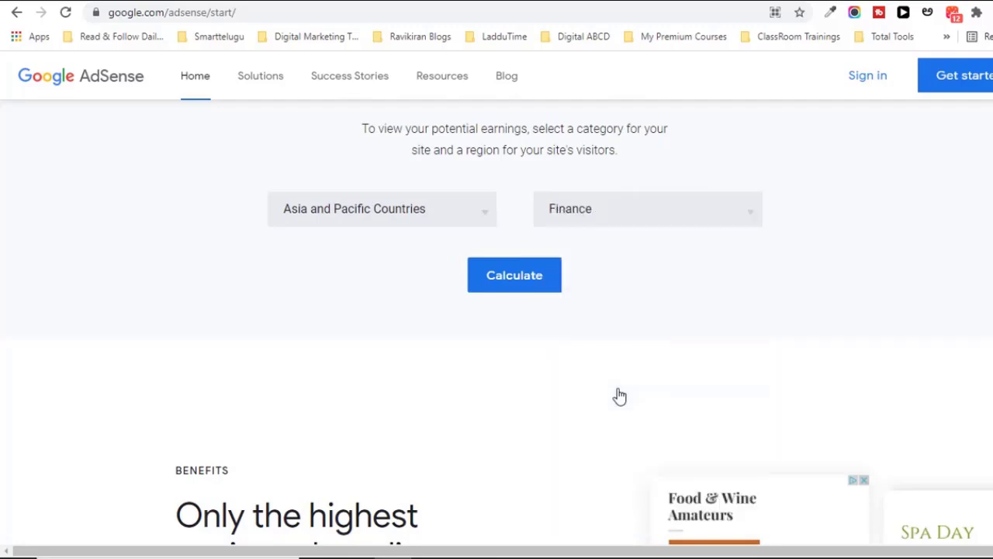
click(510, 278)
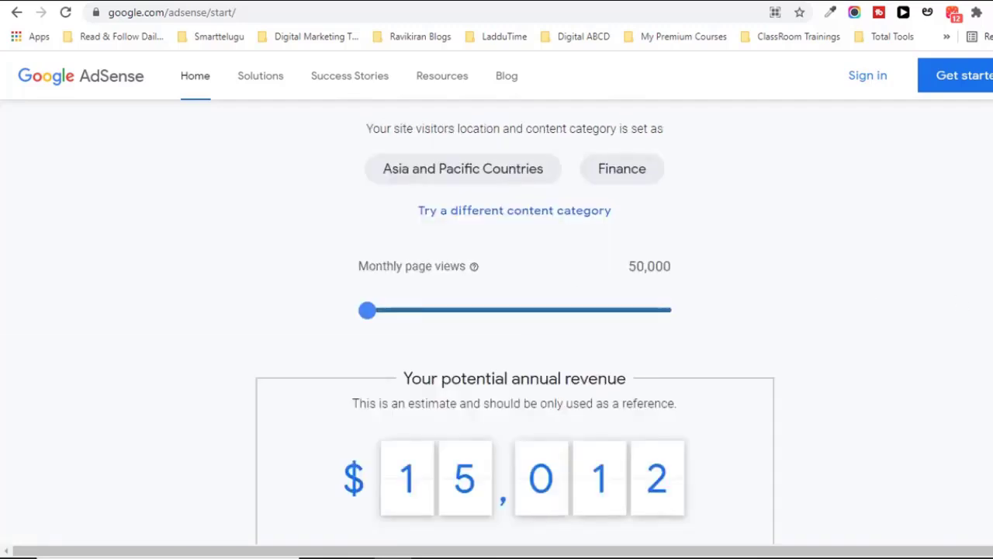
scroll(479, 465, down, 1)
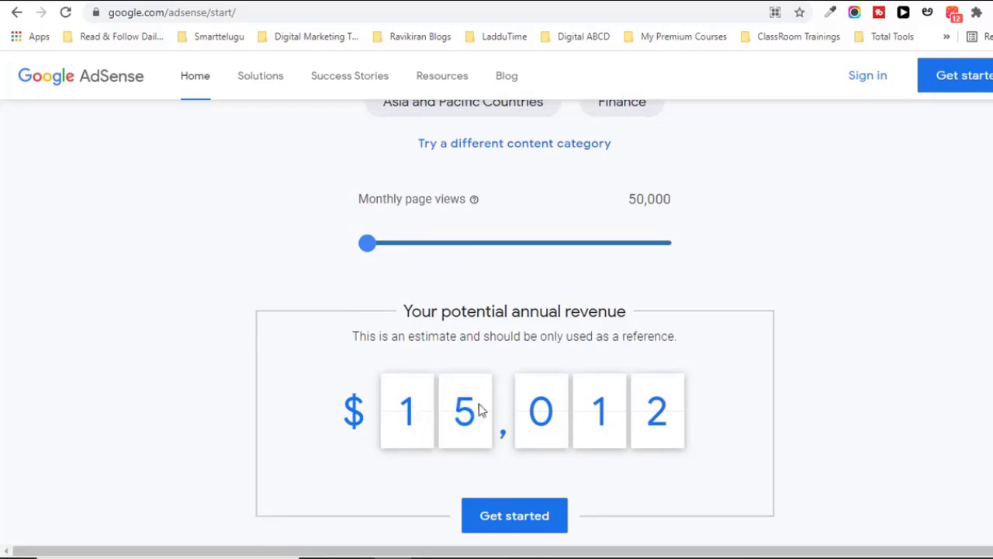
- Recalculate the potential annual revenue with Arts & Entertainment as the content category
scroll(479, 411, up, 2)
click(572, 291)
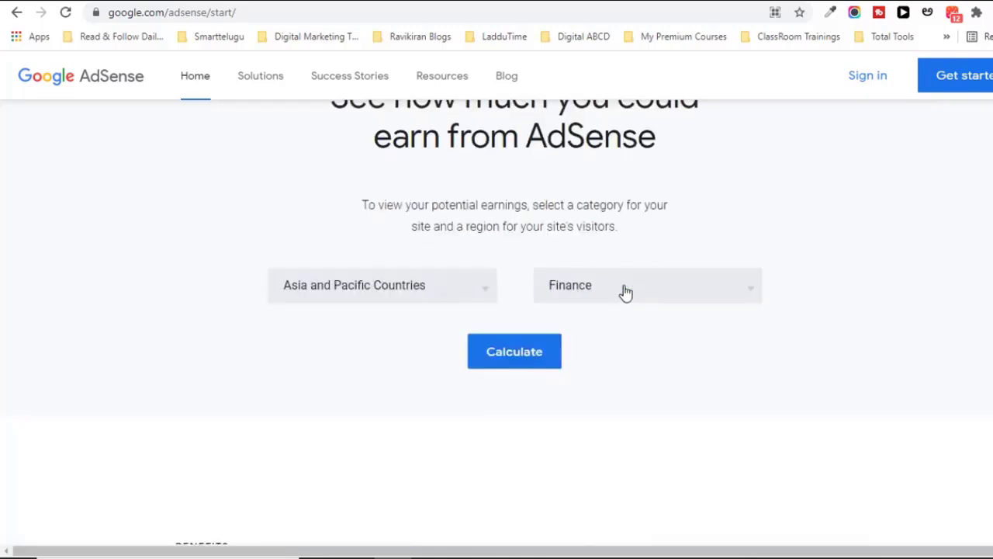
click(626, 291)
click(637, 322)
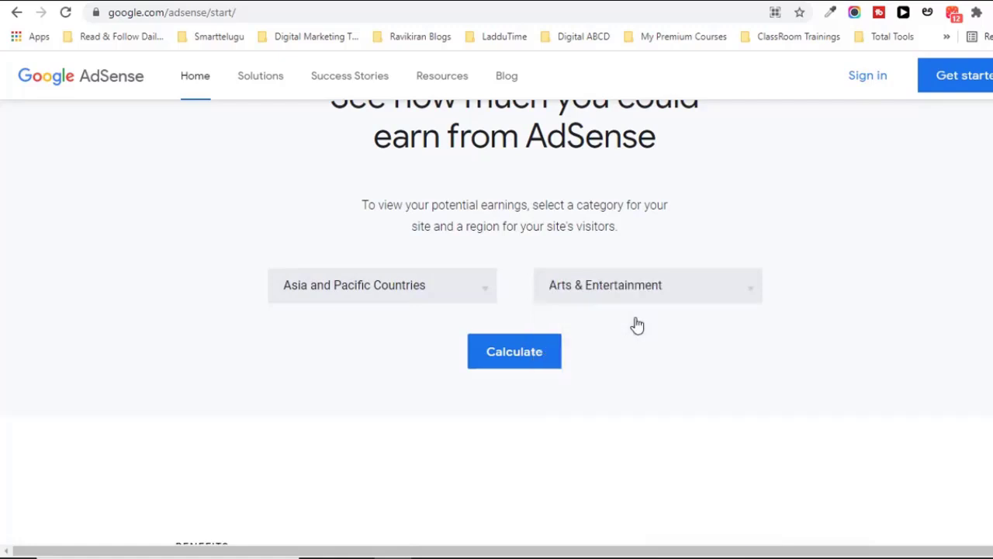
click(548, 357)
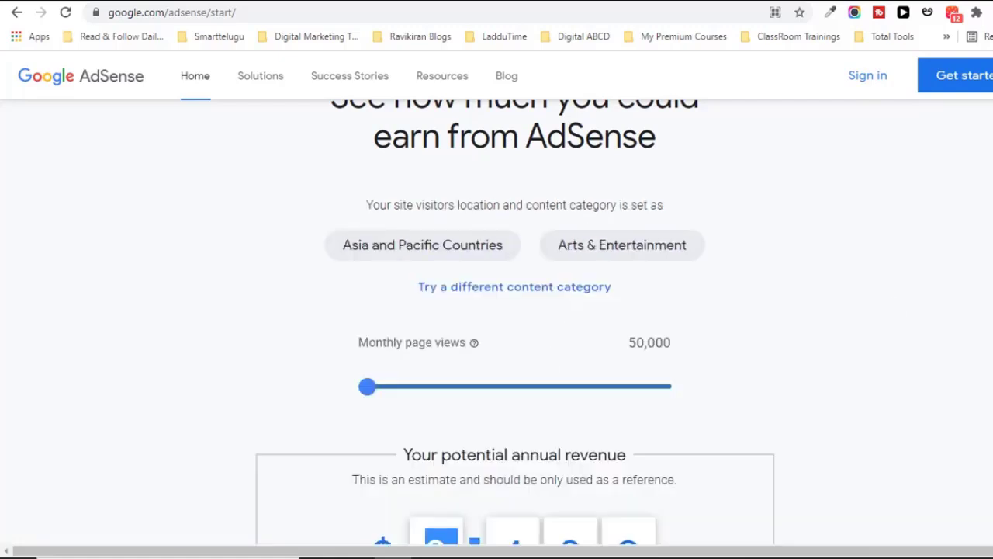
scroll(912, 275, down, 2)
click(911, 275)
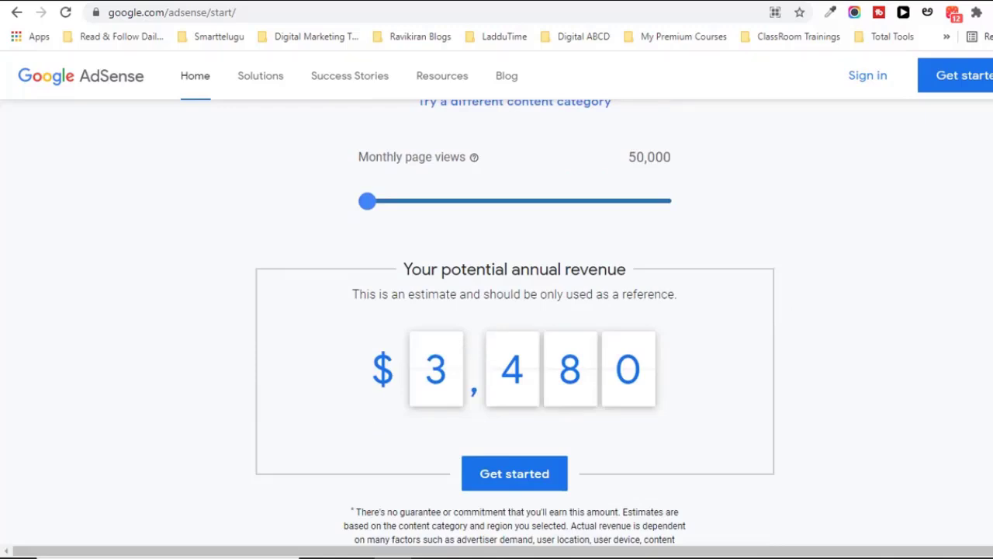
- Choose Food & Drink as the content category, recalculate, and review the potential annual revenue estimate
scroll(497, 326, up, 1)
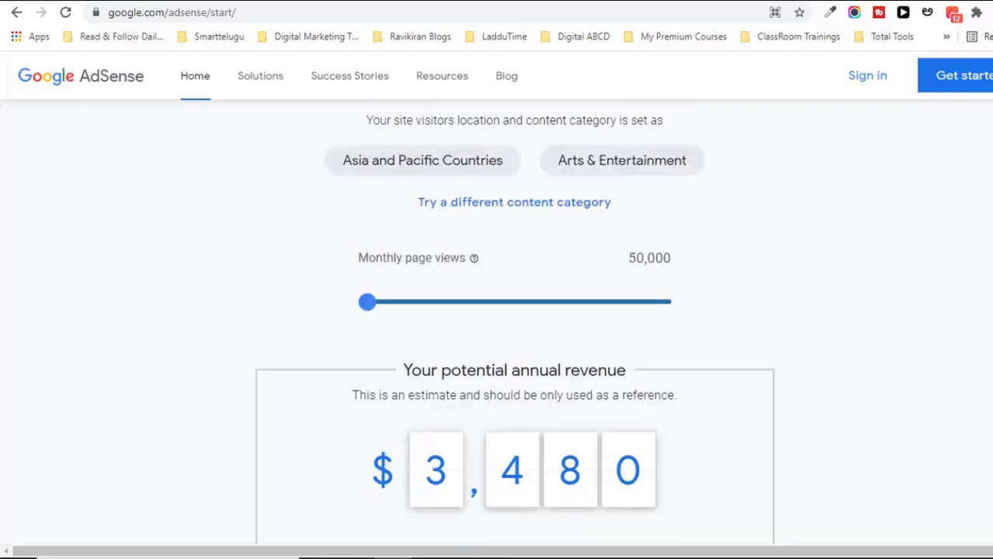
click(581, 202)
click(632, 200)
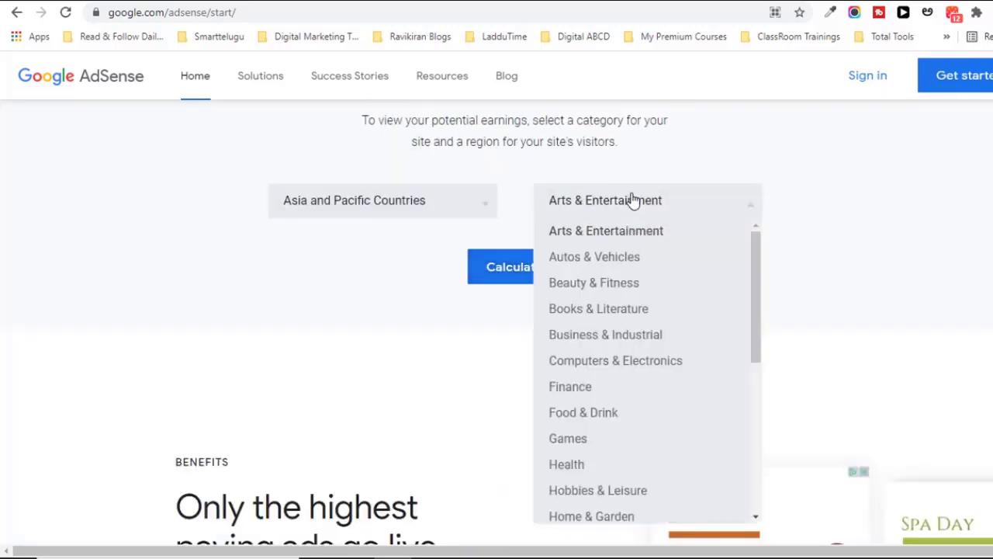
drag(760, 322, 753, 343)
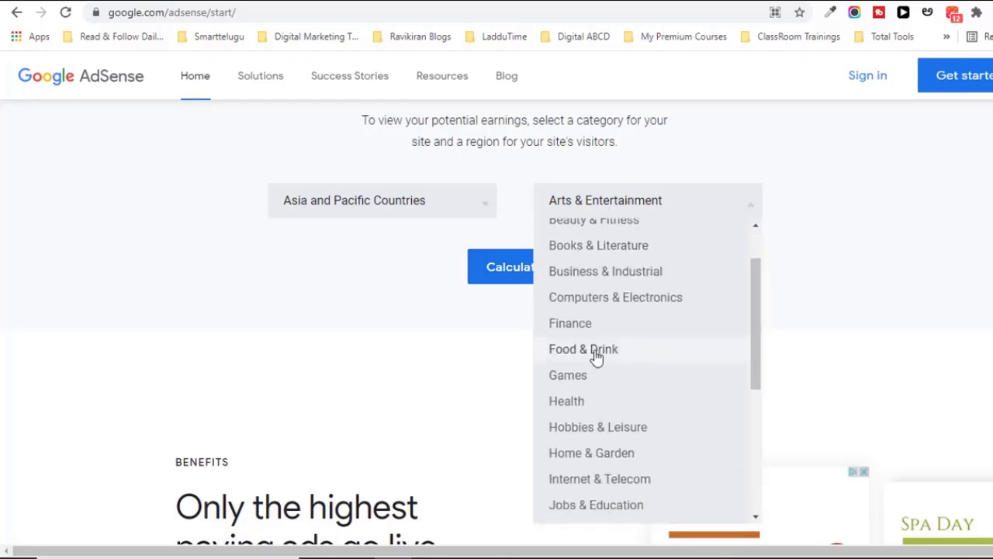
click(596, 355)
click(541, 268)
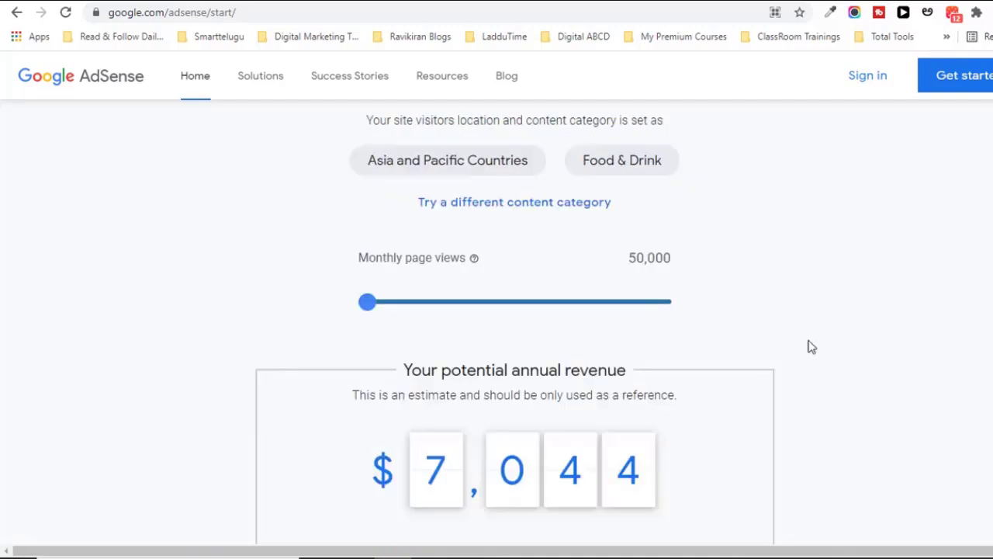
scroll(461, 408, down, 2)
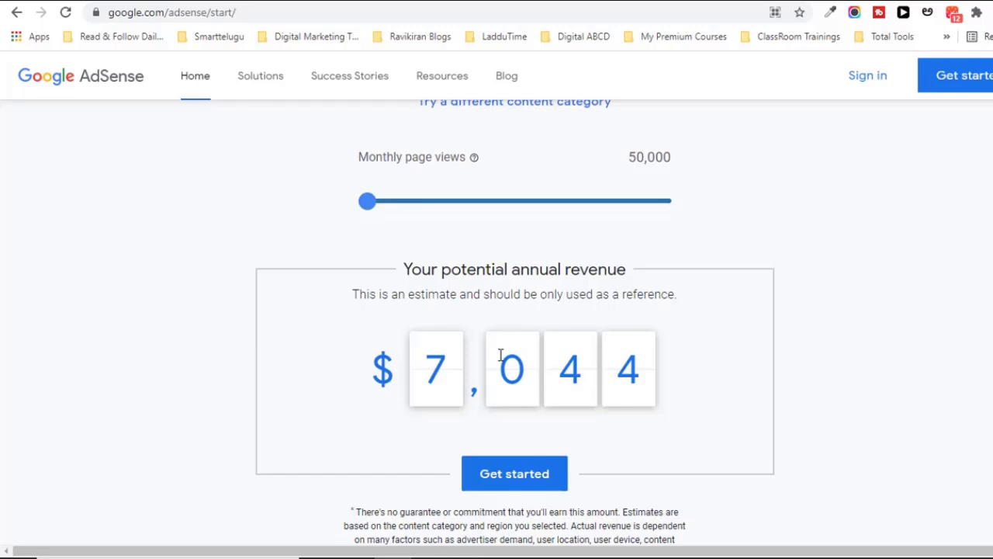
scroll(500, 354, up, 2)
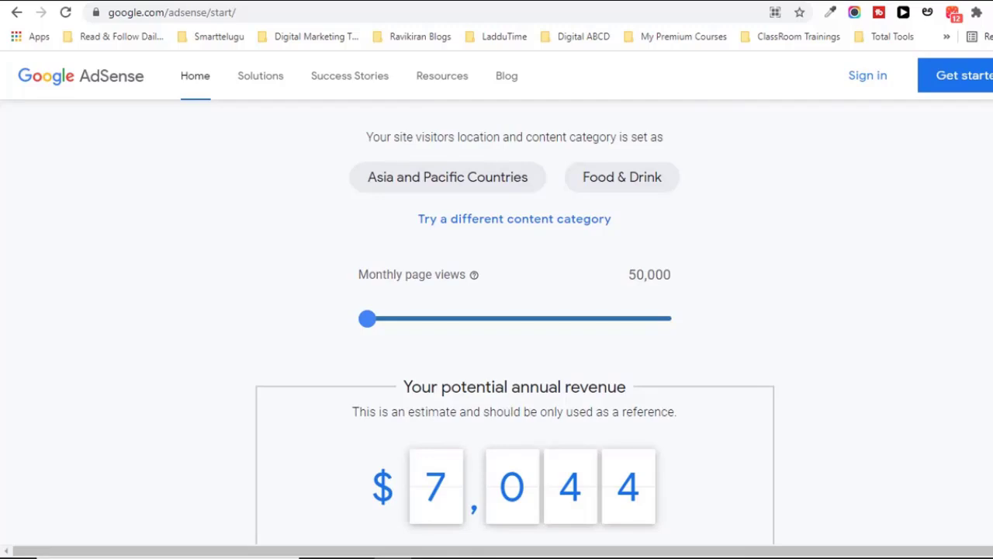
scroll(497, 310, up, 1)
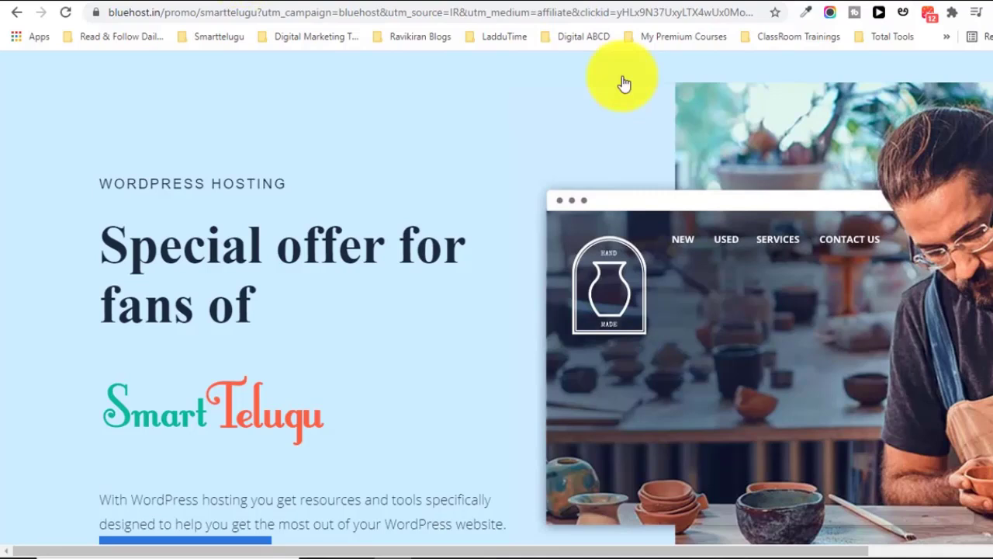
- View the hosting plans from Bluehost's SmartTelugu offer page and compare the Basic, Plus and Choice Plus prices and features
scroll(545, 297, down, 1)
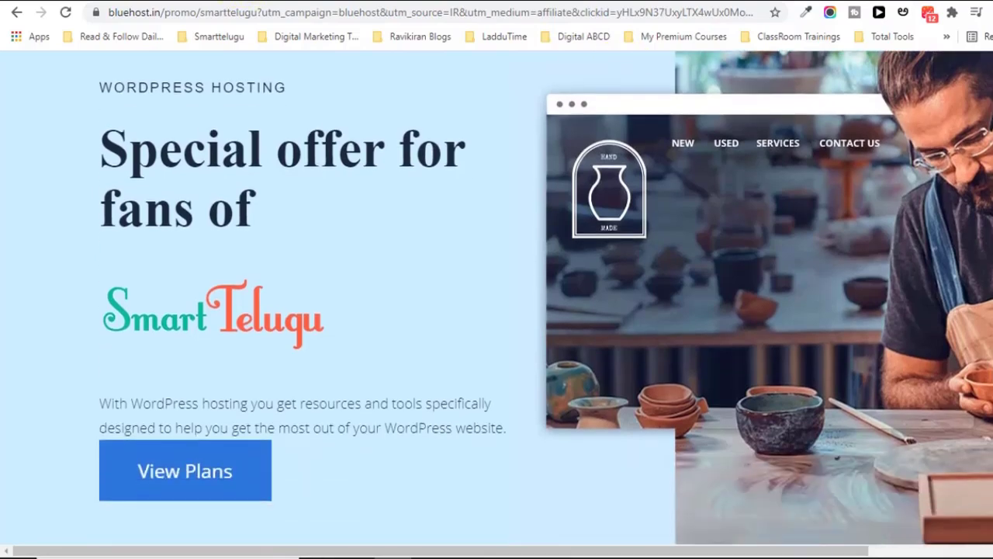
scroll(546, 298, up, 1)
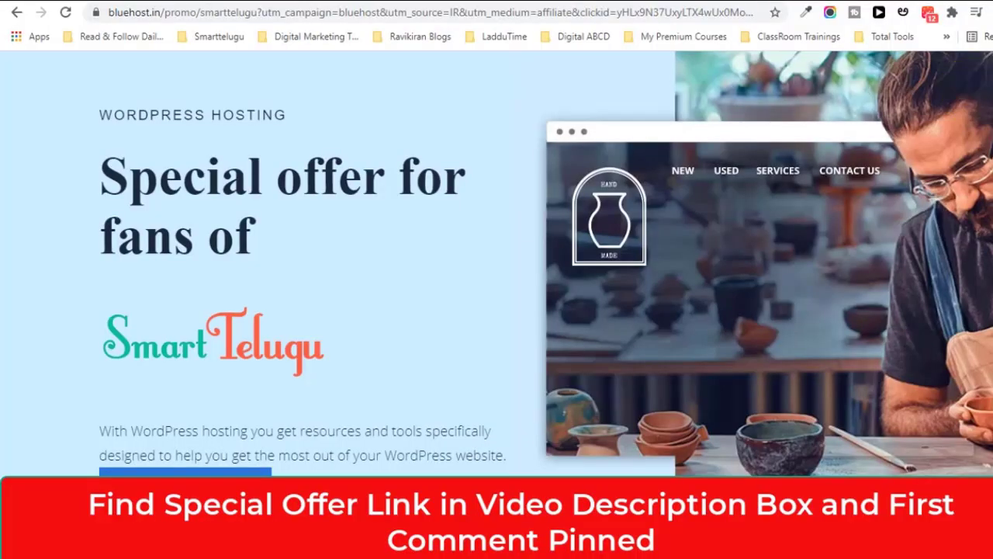
scroll(194, 434, down, 1)
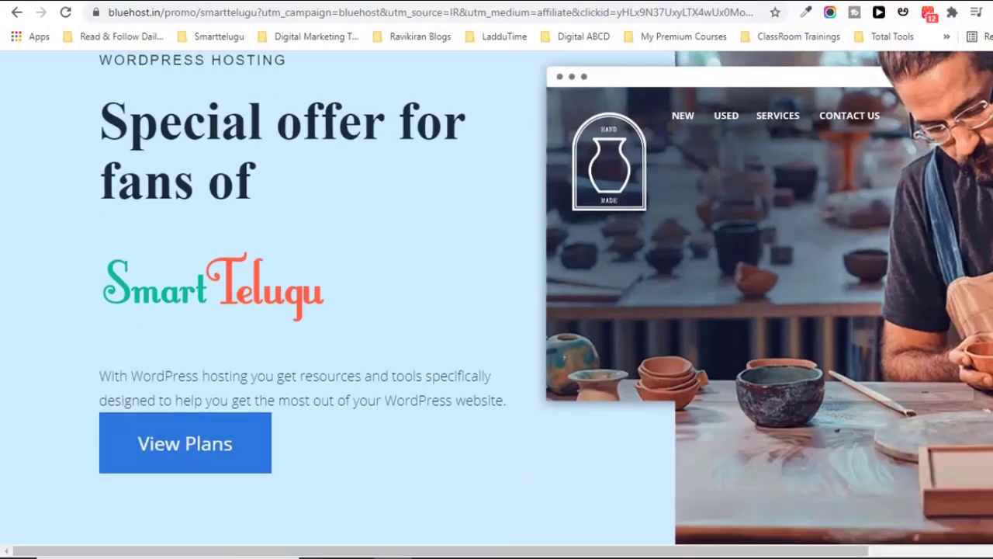
click(193, 445)
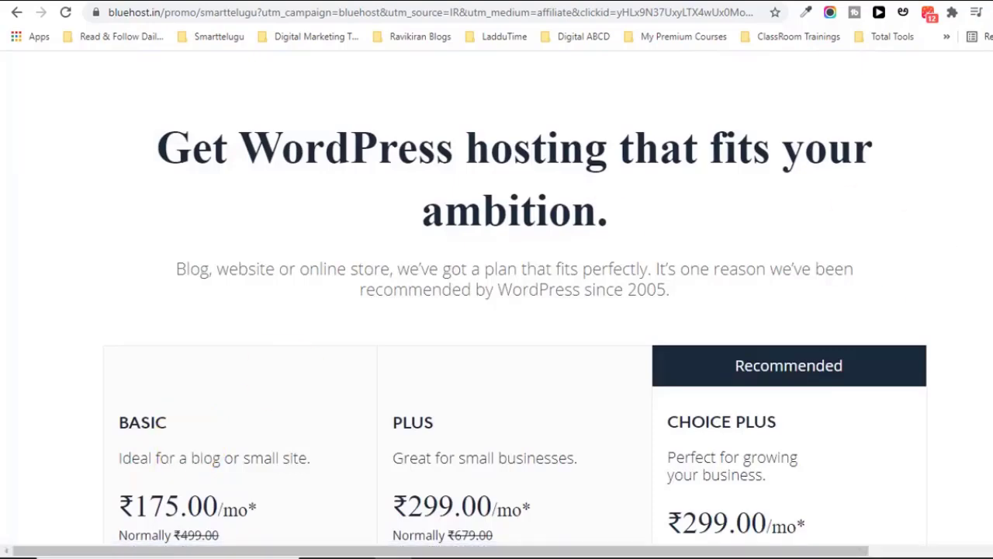
scroll(605, 242, down, 5)
scroll(264, 223, down, 1)
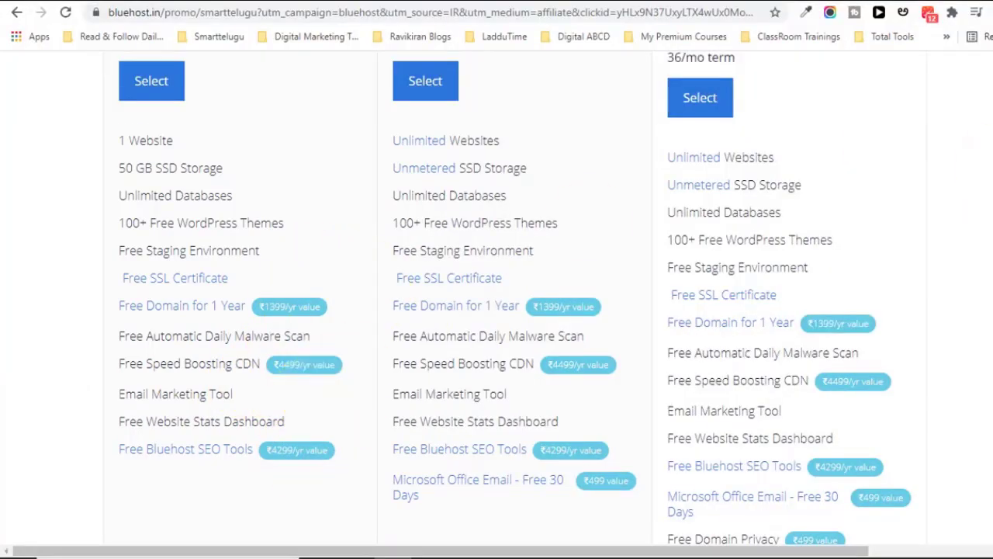
scroll(516, 298, up, 2)
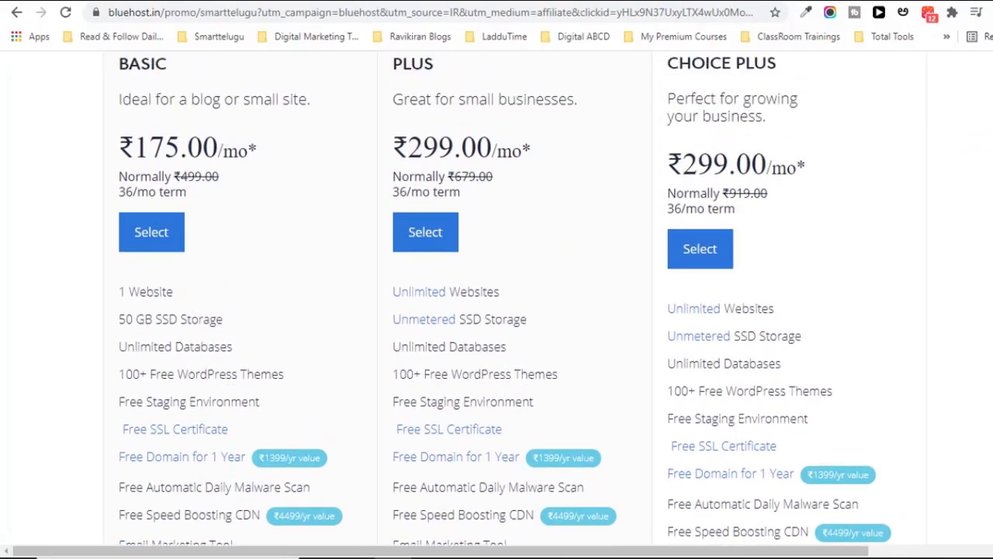
scroll(515, 298, up, 2)
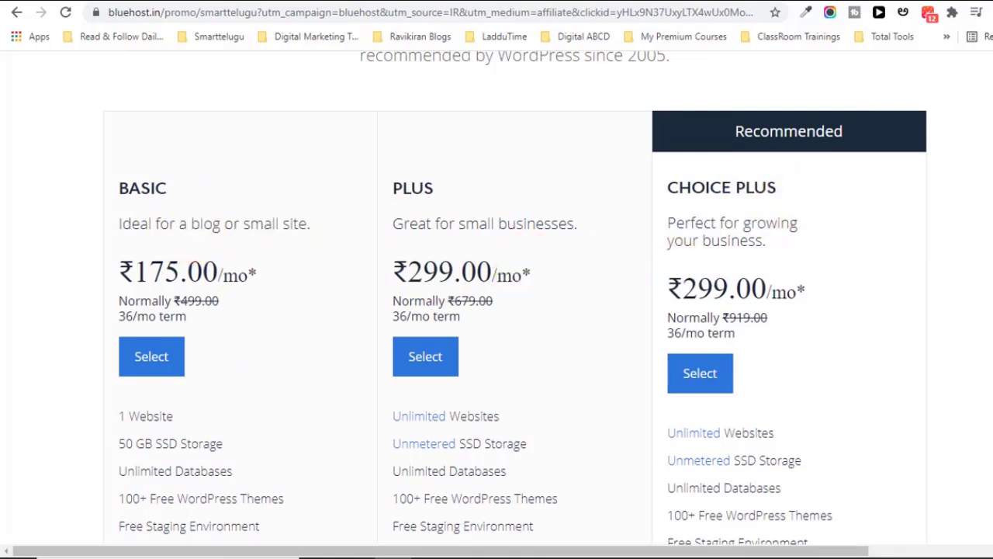
scroll(497, 299, down, 1)
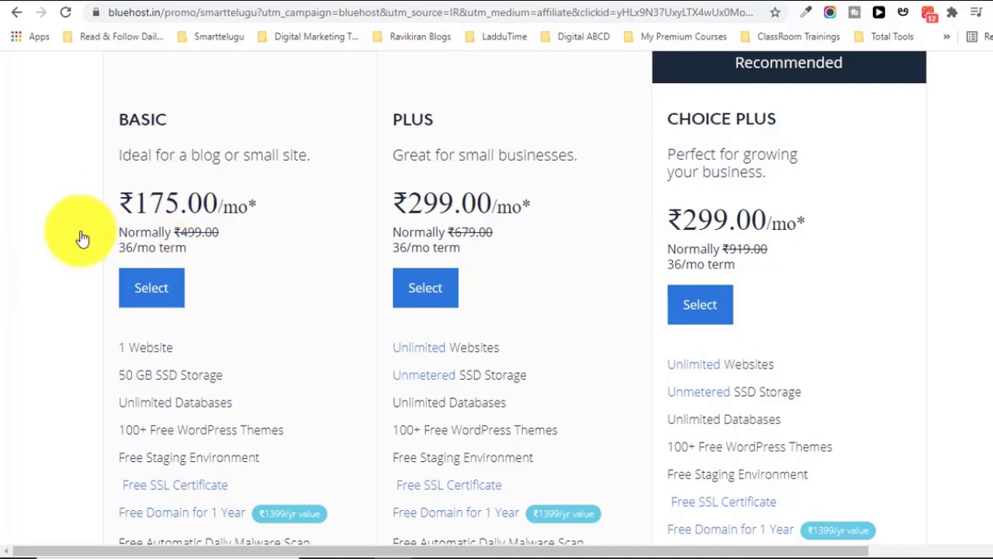
- Select the Basic hosting plan and submit demosforsmarttelugu with the .com extension as the new domain
click(147, 291)
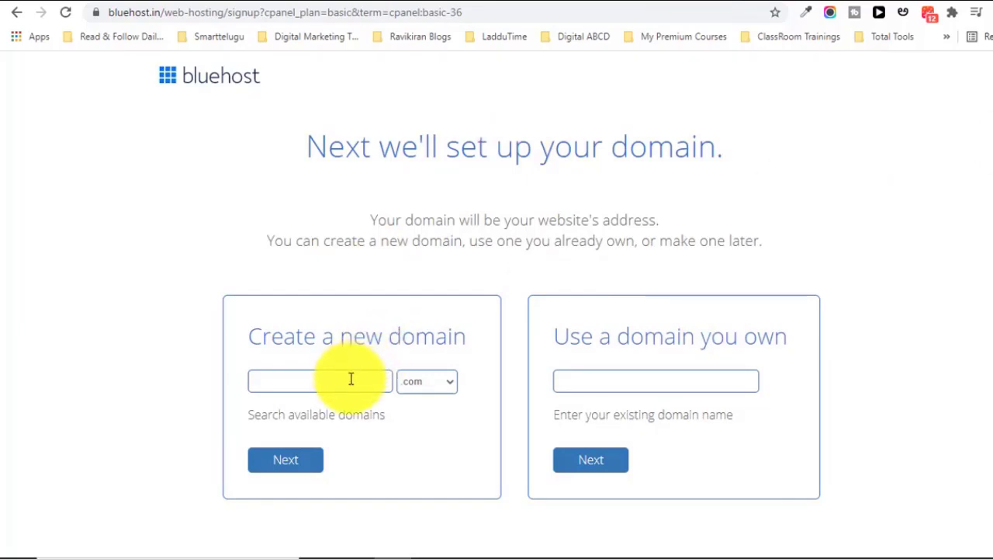
text(demosforsmarttelugu)
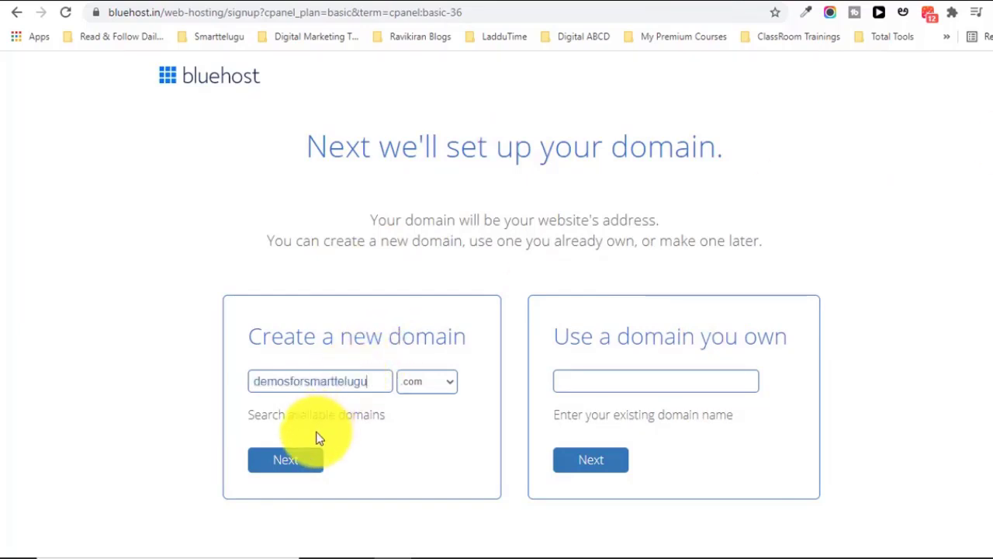
click(290, 462)
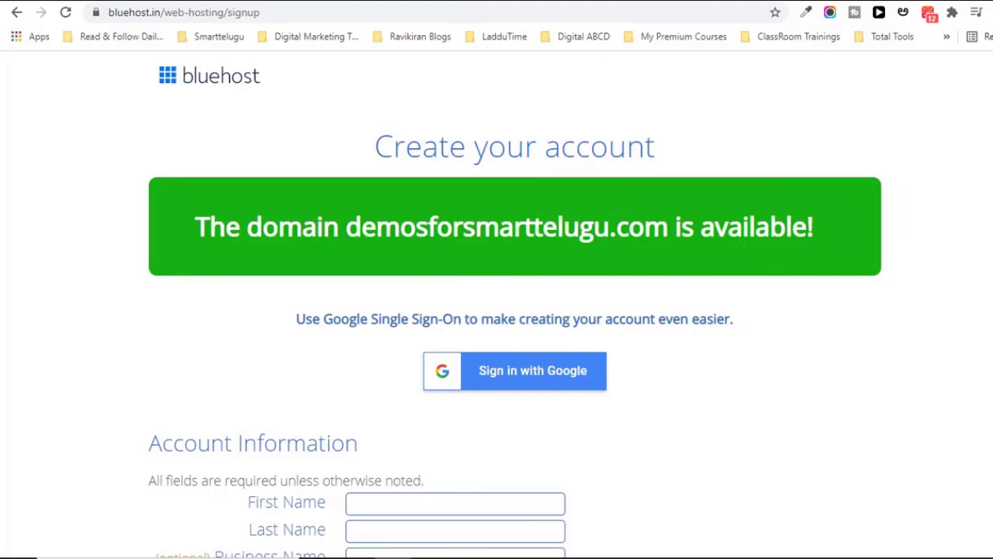
- Fill in the account contact details and set the account plan to the Basic 12 Month price at ₹284.00/mo
scroll(515, 310, down, 5)
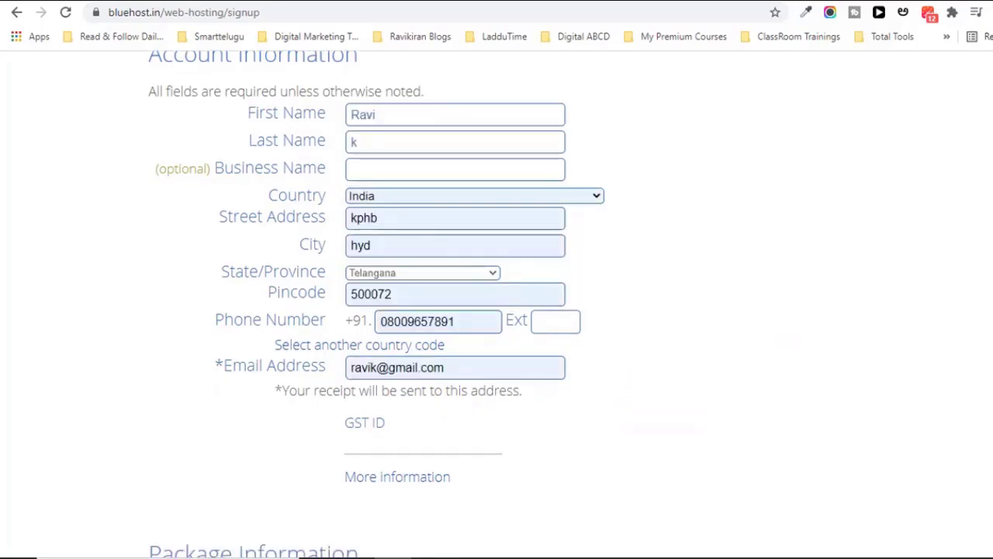
scroll(377, 303, down, 4)
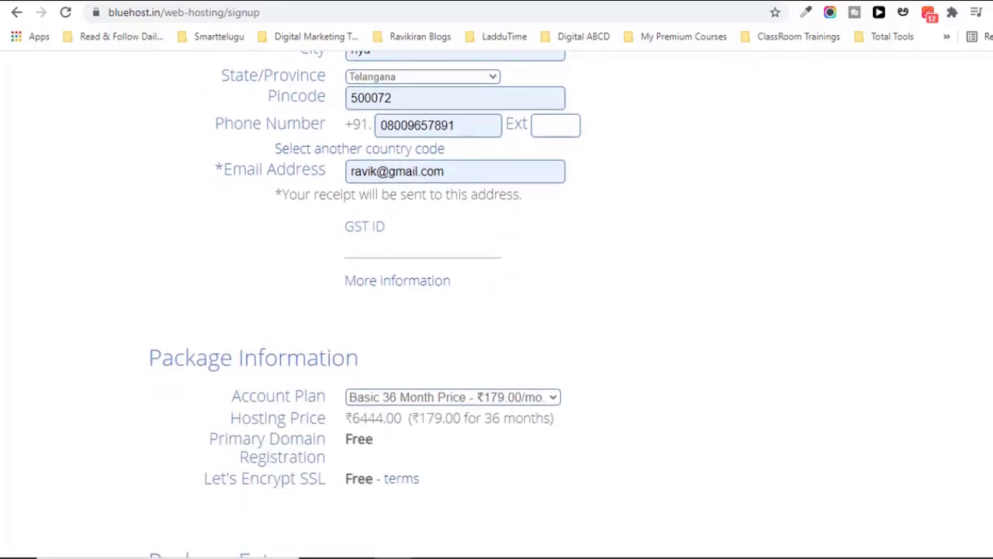
scroll(496, 303, down, 2)
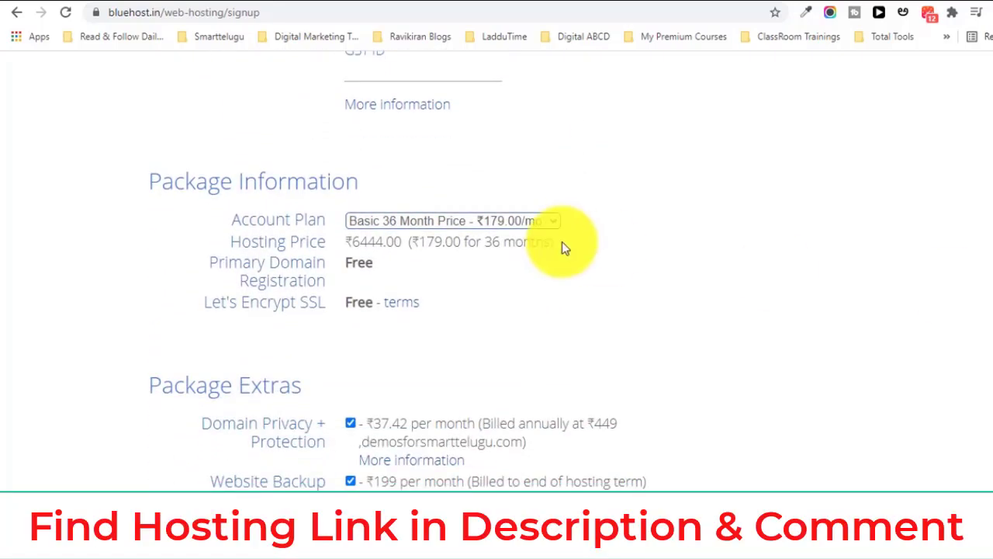
click(505, 221)
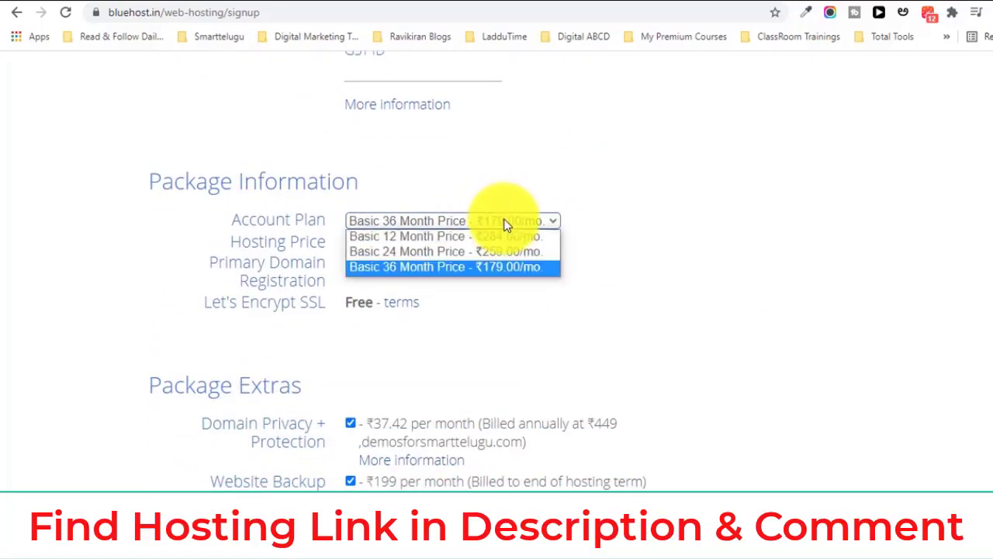
click(427, 269)
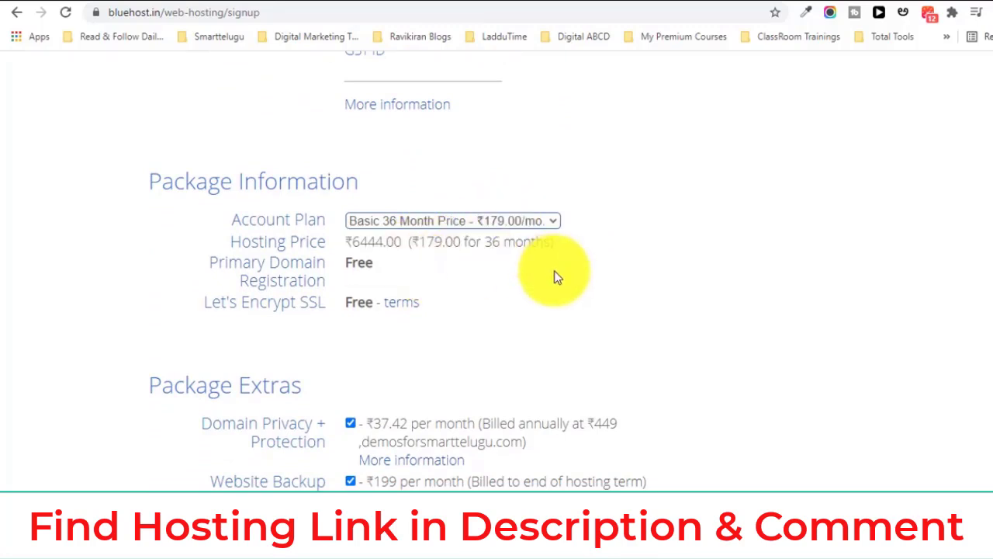
click(508, 221)
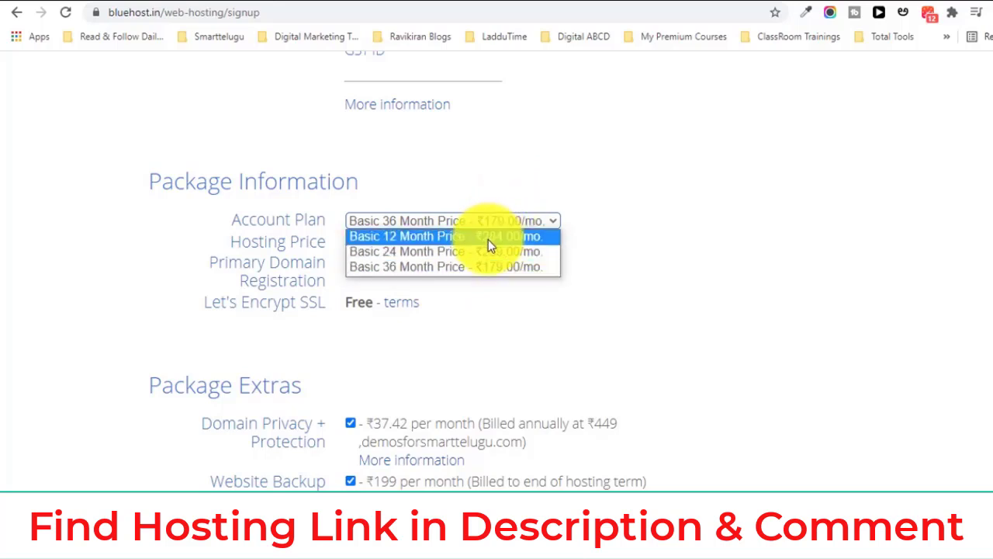
click(487, 235)
- Remove the Domain Privacy + Protection, Website Backup and Website Security Protection extras from the package
scroll(488, 239, down, 3)
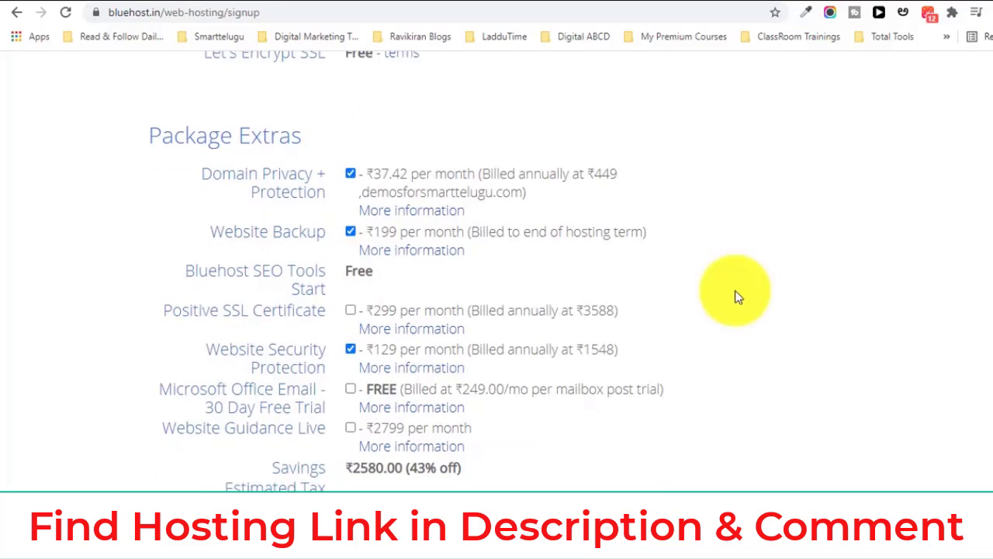
click(350, 175)
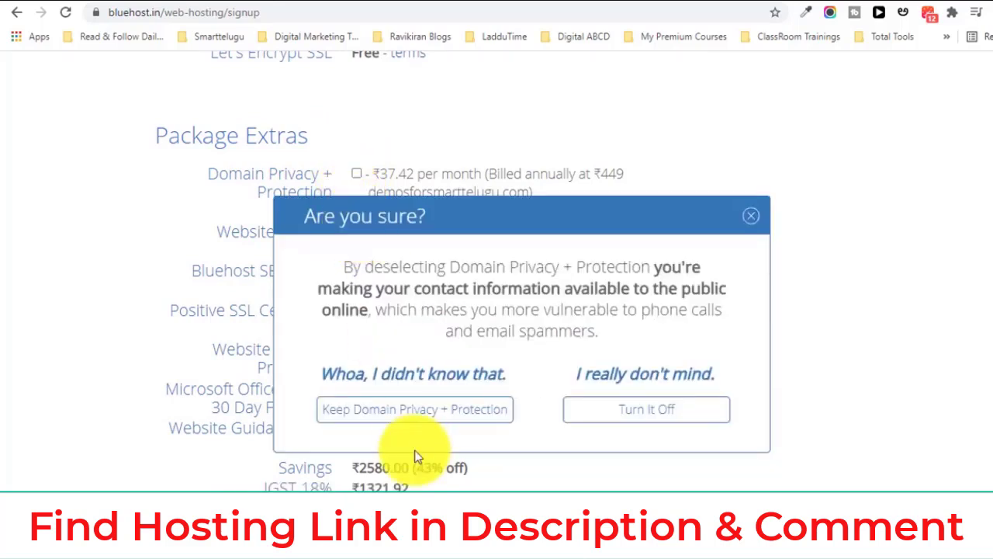
click(587, 415)
click(350, 232)
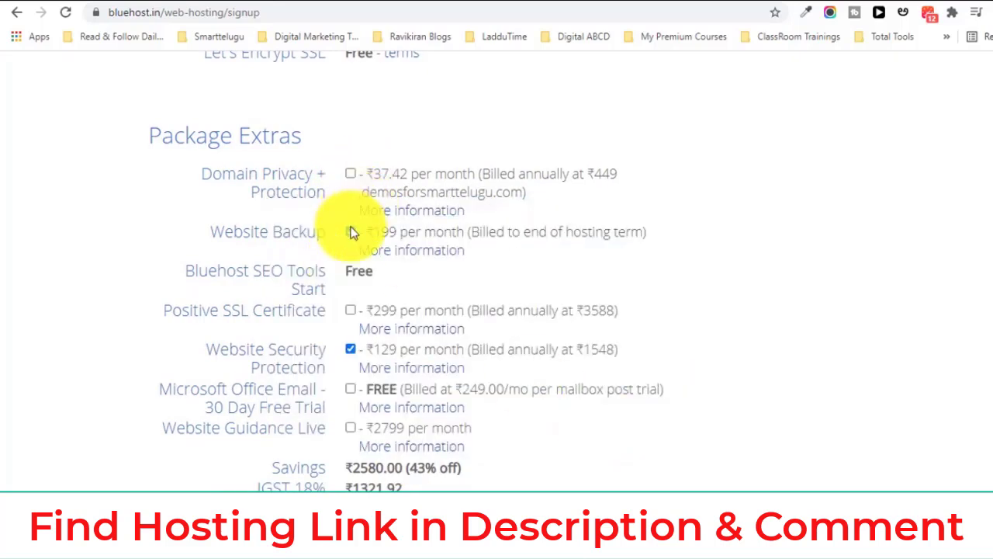
click(350, 348)
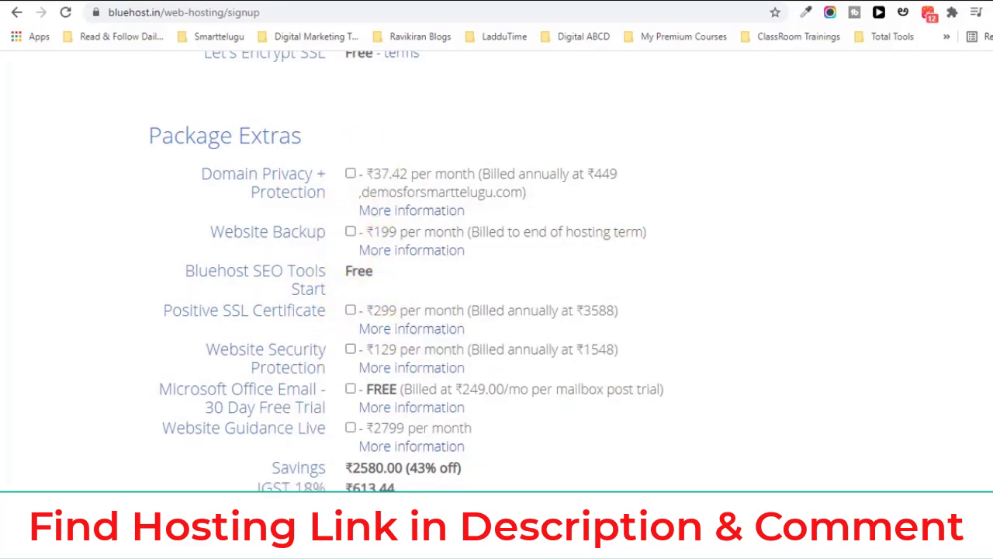
- Choose payment by RuPay / Amex / Net Banking / UPI / Digital Wallets, agree to the terms and submit the order
scroll(407, 270, down, 1)
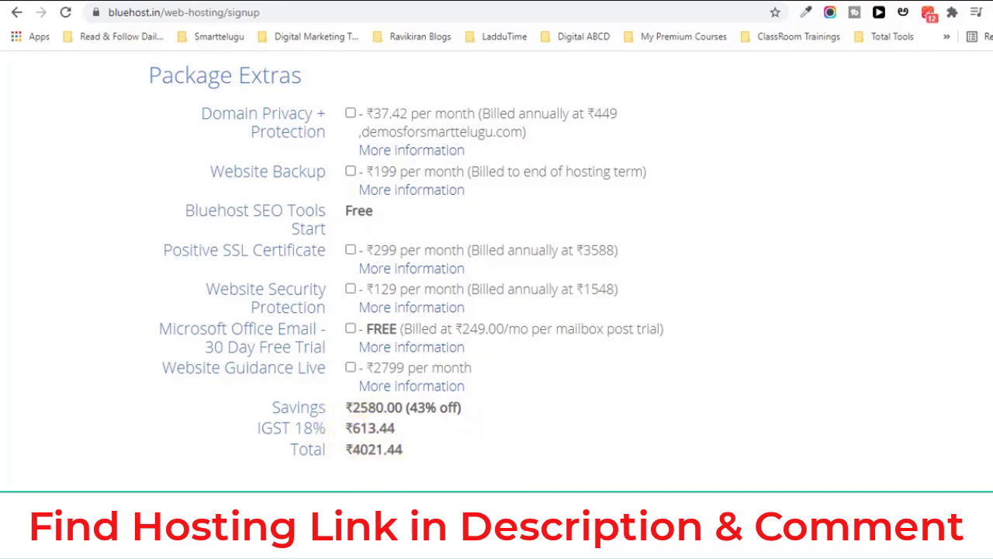
scroll(990, 304, up, 6)
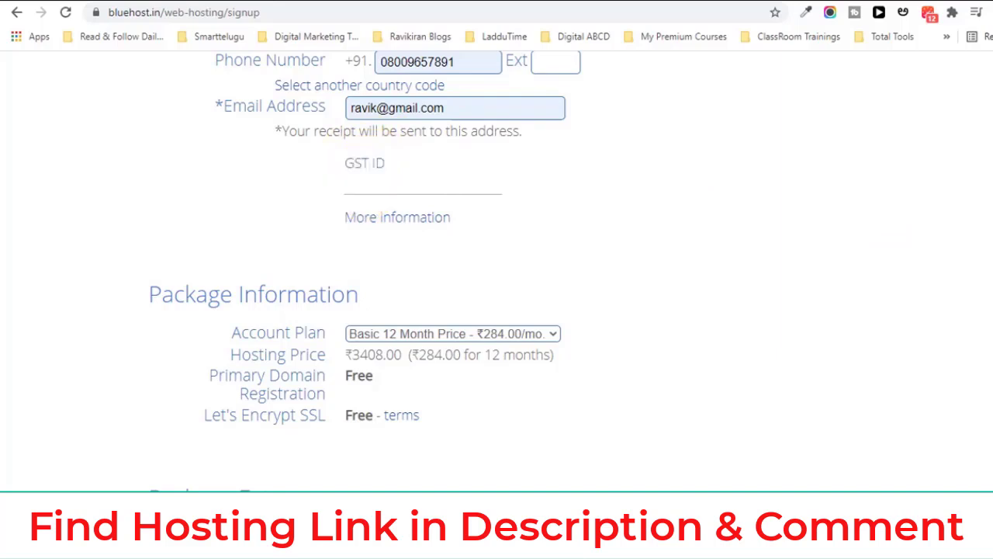
scroll(156, 426, down, 6)
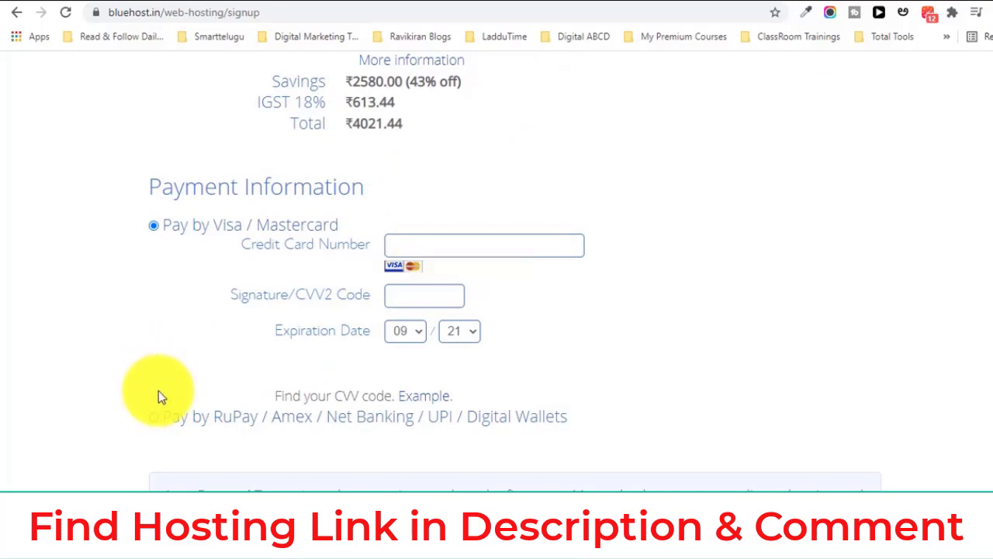
click(154, 417)
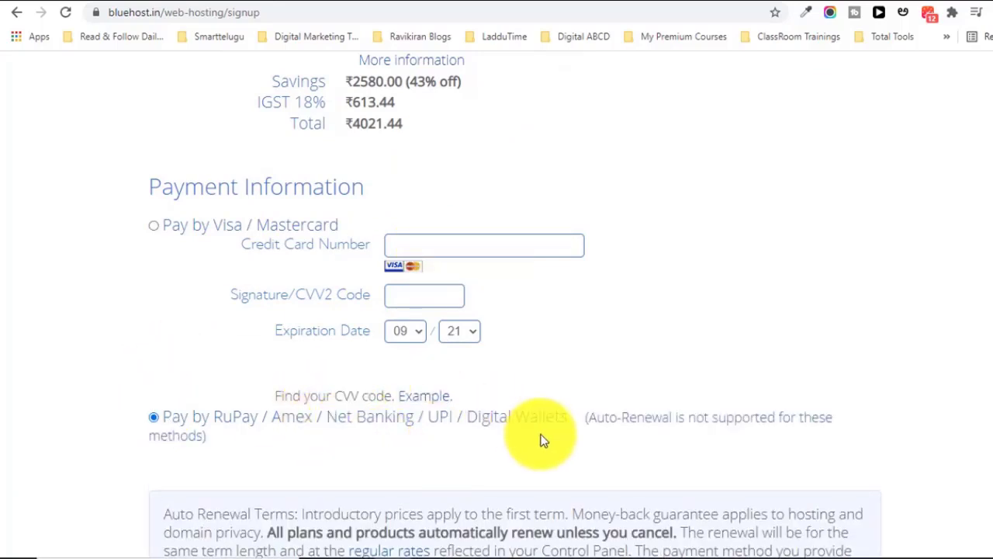
scroll(914, 417, down, 3)
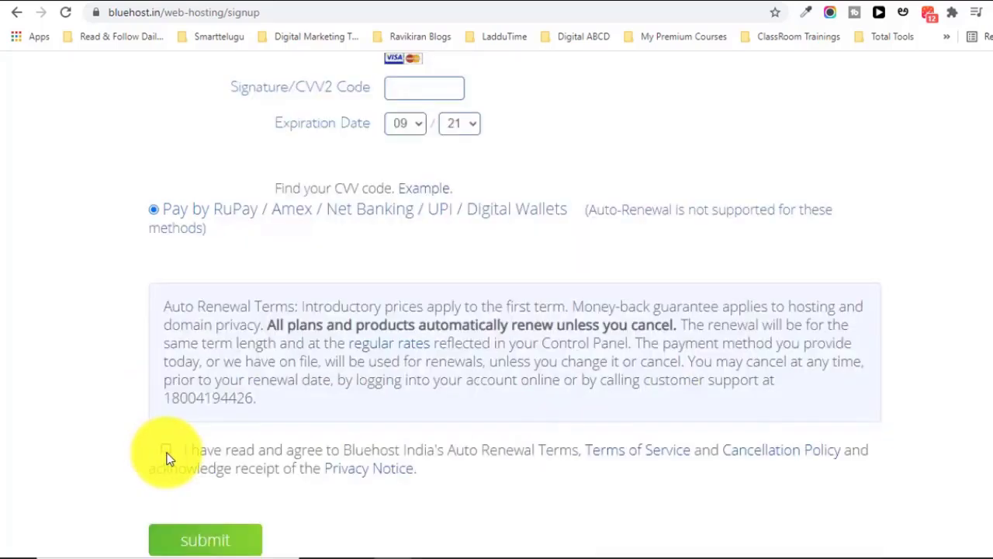
click(165, 450)
click(231, 547)
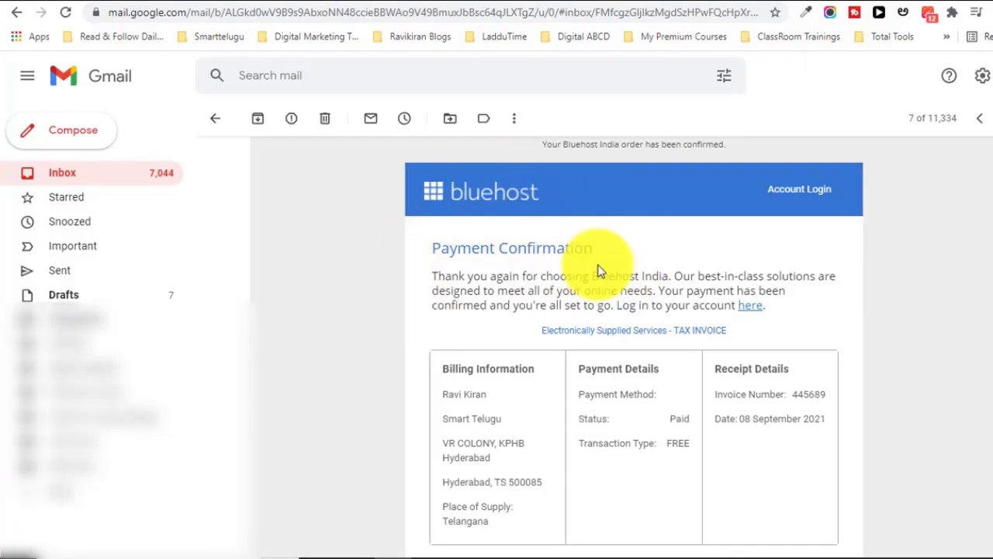
- Review the subject, payment confirmation and account information in the Bluehost India welcome email in Gmail
scroll(249, 160, up, 2)
drag(249, 161, 667, 166)
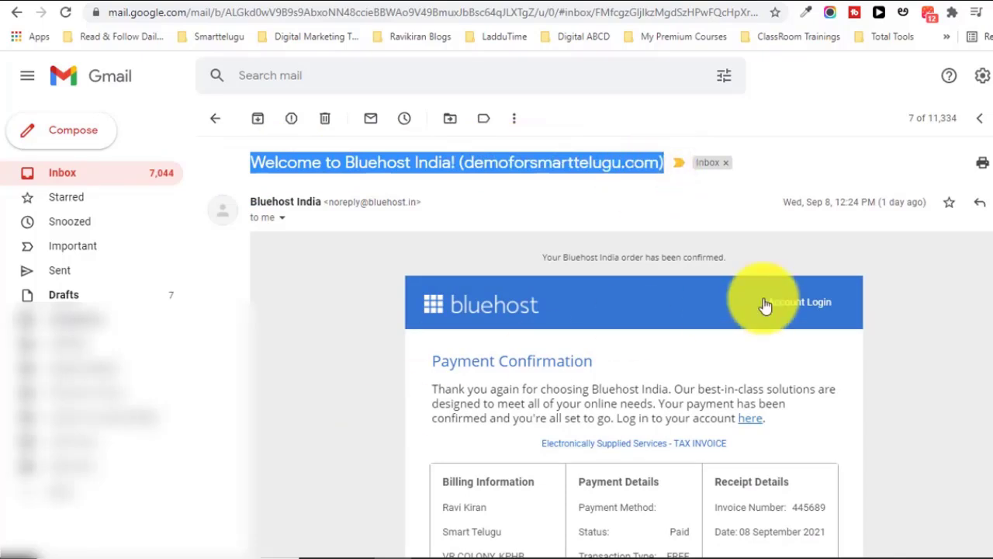
scroll(976, 305, down, 3)
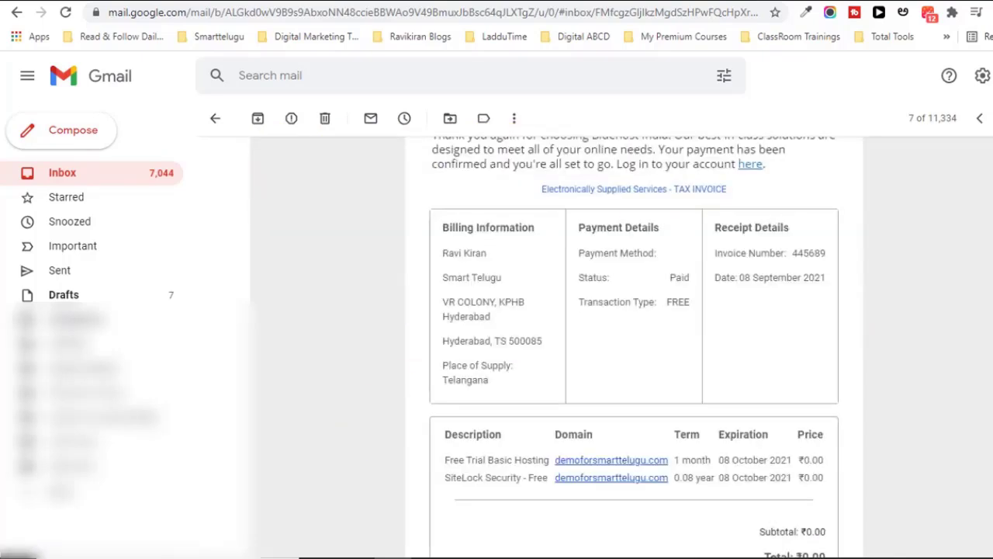
scroll(633, 347, down, 5)
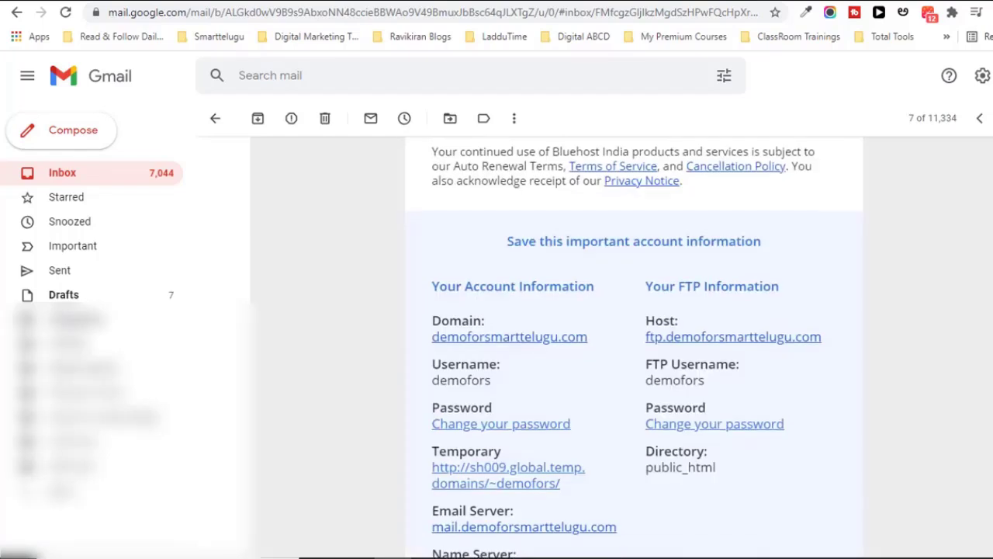
scroll(634, 347, down, 1)
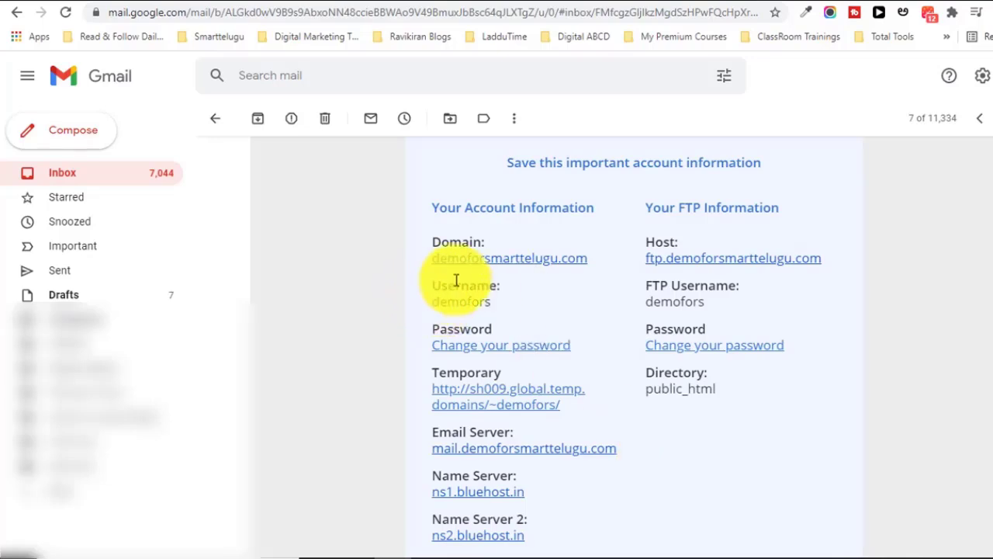
- Reset the Bluehost account password for demoforsmarttelugu.com through the emailed reset link, accept the privacy policy and terms, and continue to login
click(557, 348)
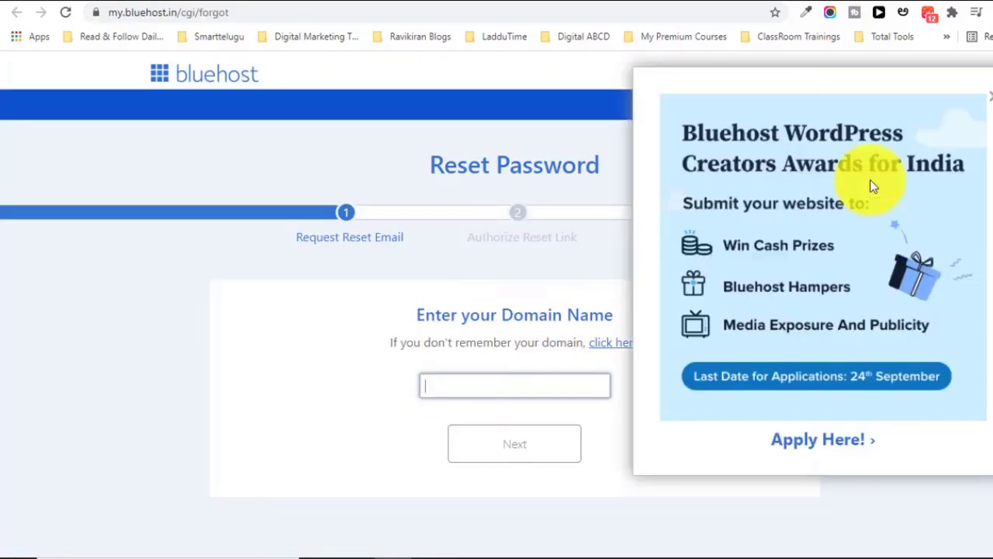
click(988, 96)
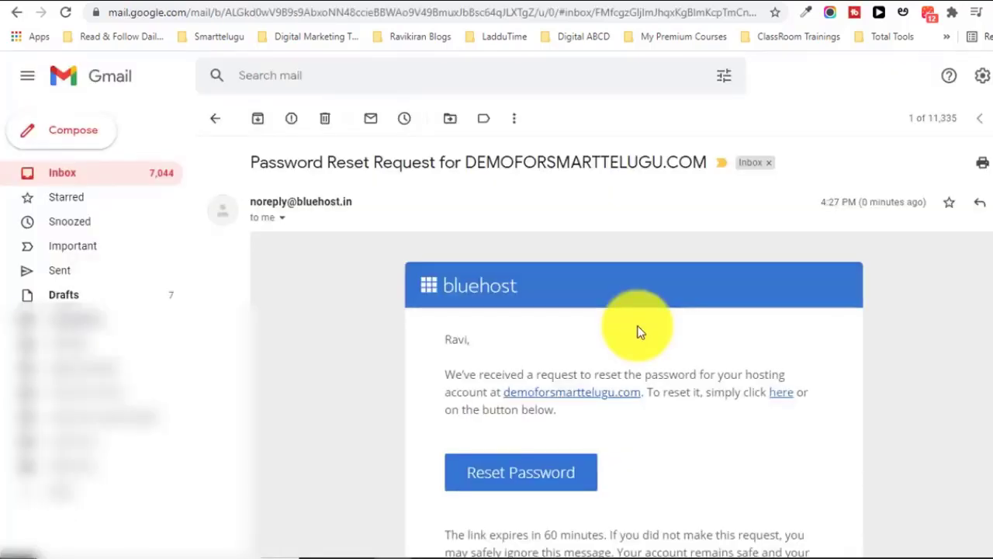
click(560, 481)
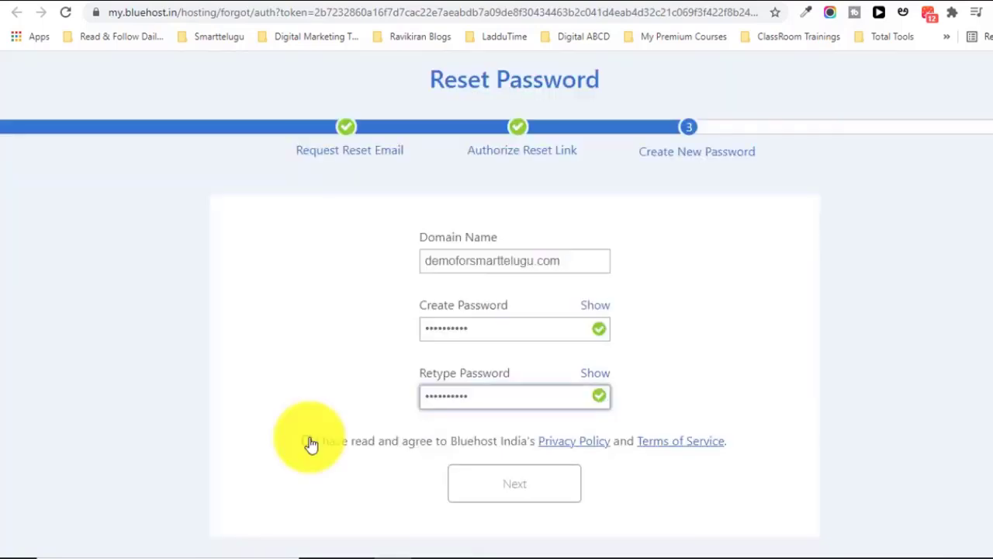
click(308, 440)
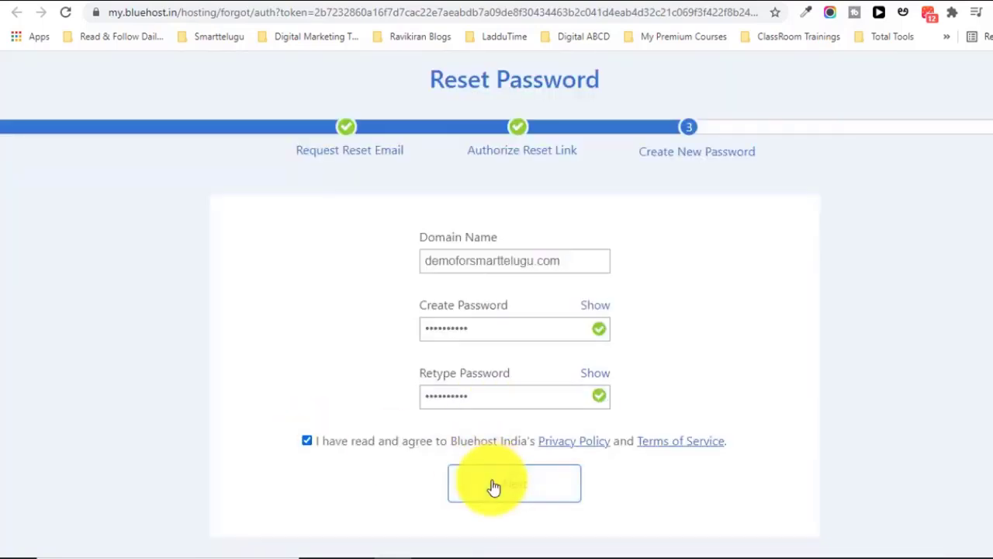
click(492, 484)
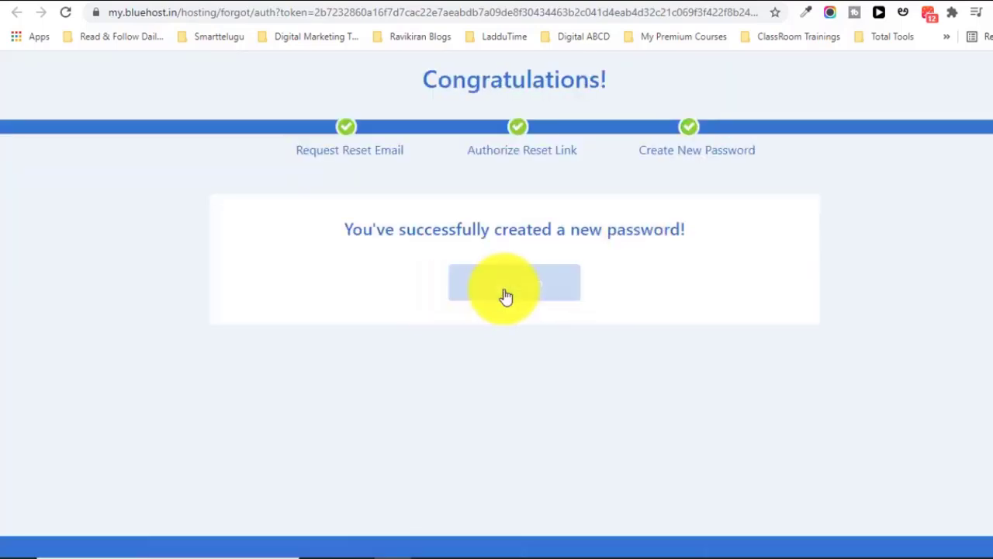
click(514, 292)
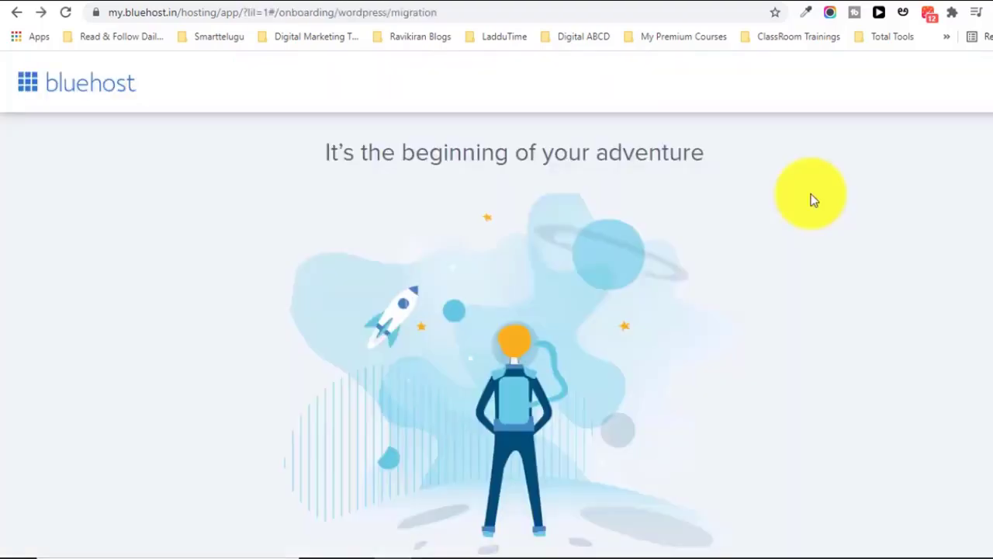
- Start creating the website and skip the onboarding questions about help needed, kind of site and comfort with creating websites
scroll(496, 310, down, 2)
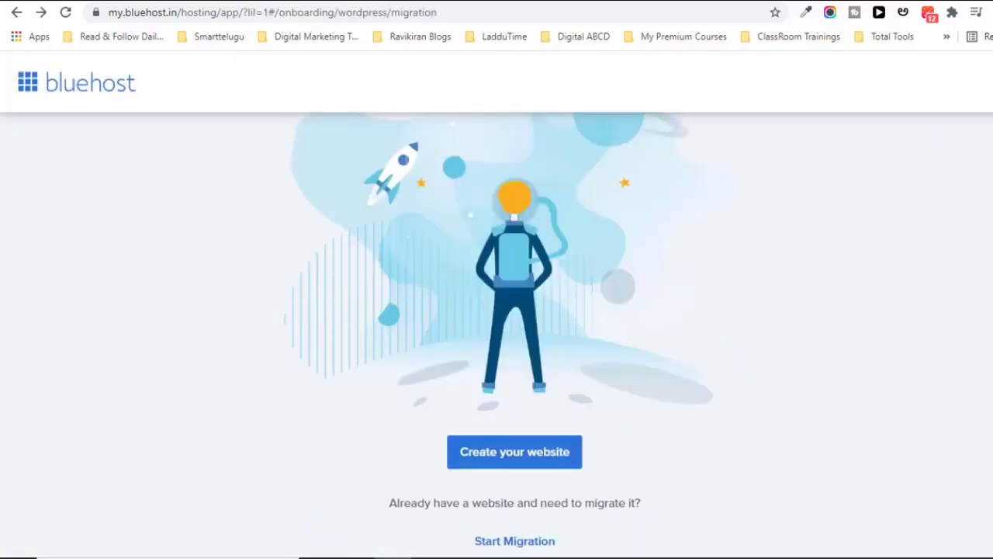
click(525, 453)
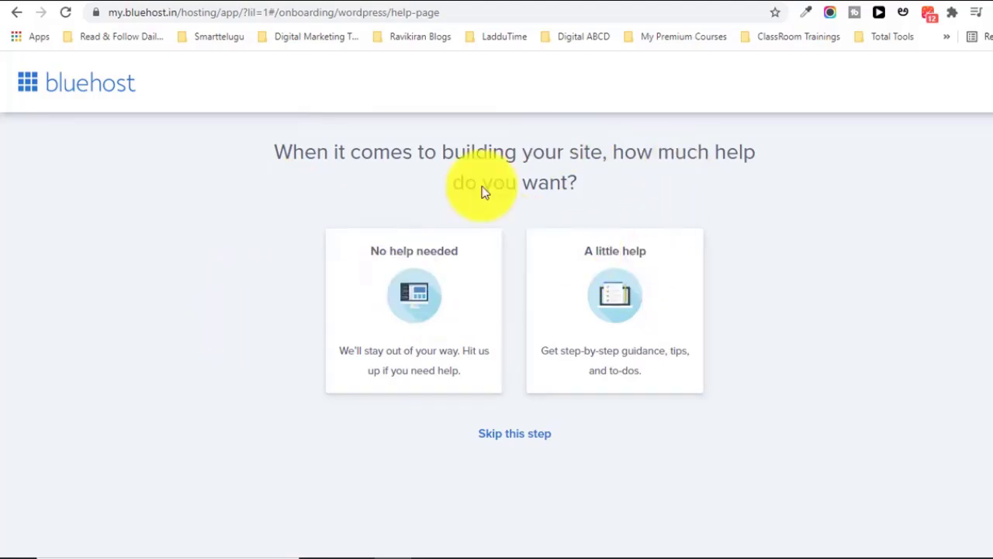
click(535, 440)
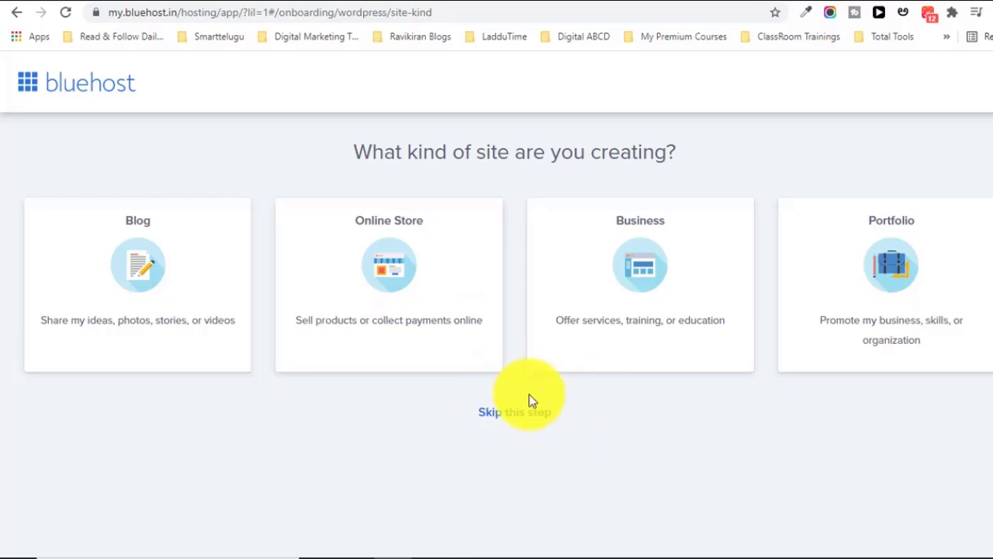
click(525, 415)
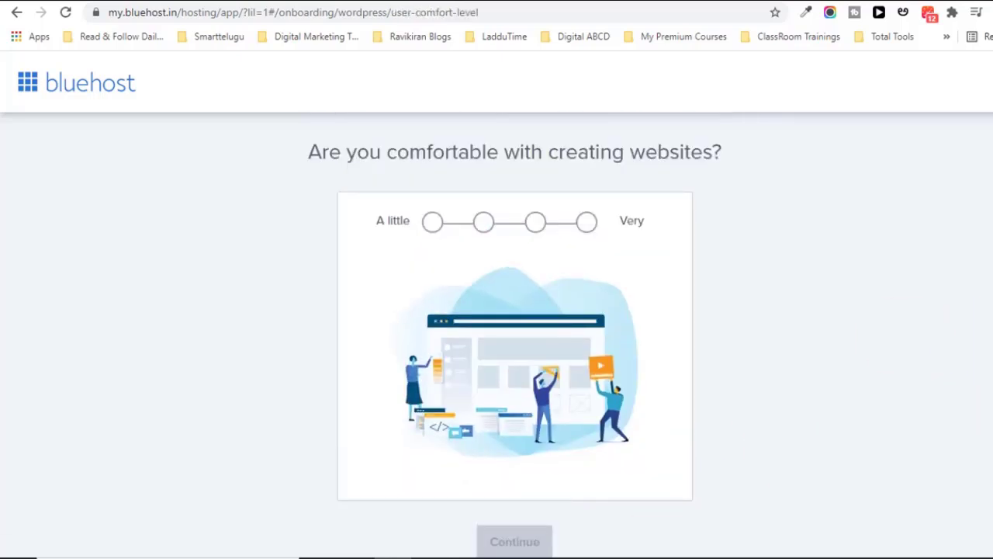
scroll(990, 338, down, 1)
drag(992, 338, 992, 412)
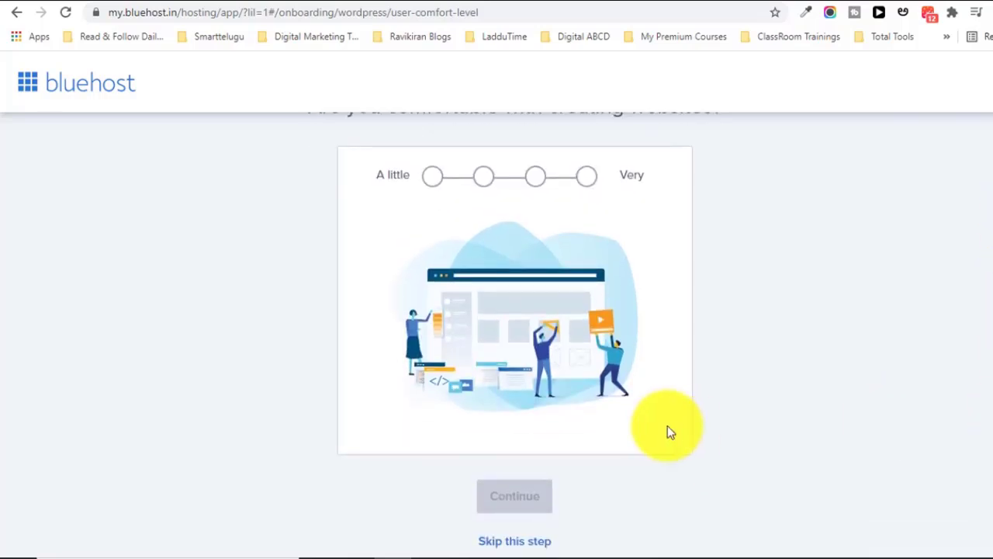
click(510, 541)
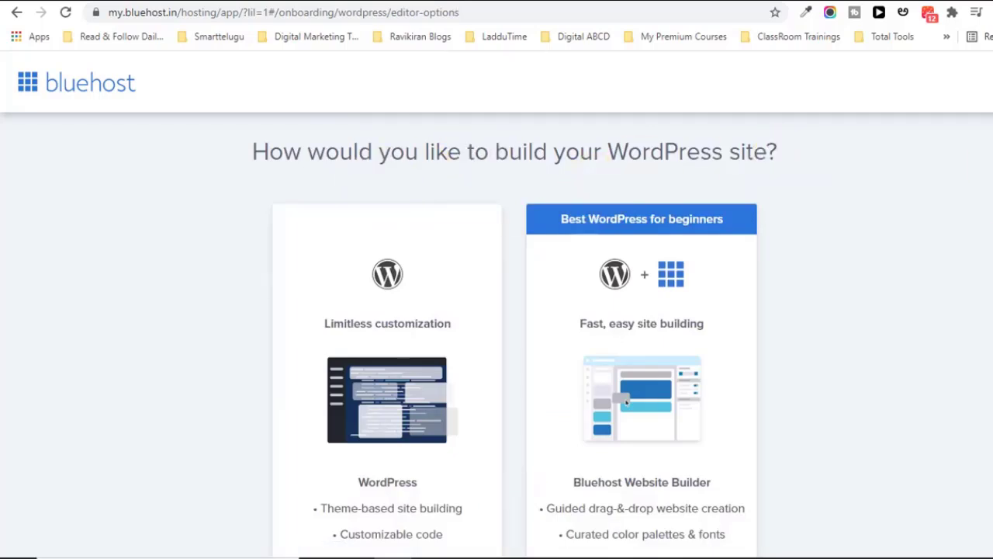
- Choose the standard WordPress option with limitless customization as the way to build the site
scroll(516, 333, down, 1)
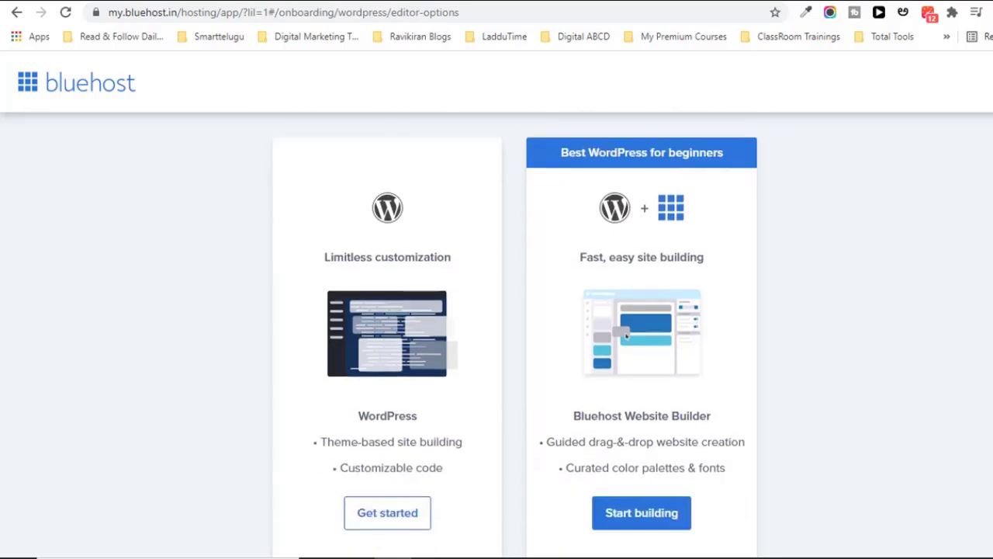
scroll(516, 330, down, 1)
scroll(516, 331, up, 1)
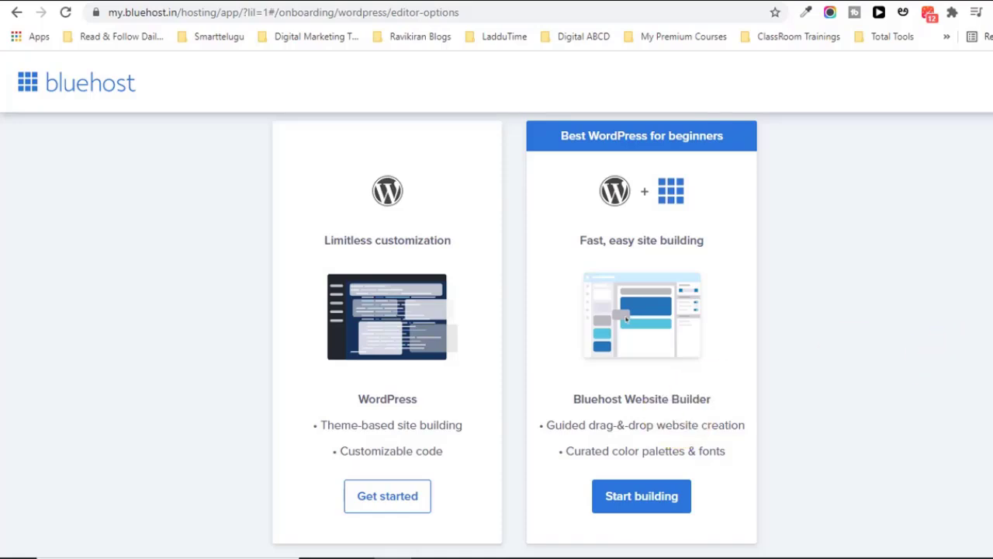
scroll(514, 329, down, 1)
scroll(514, 328, up, 1)
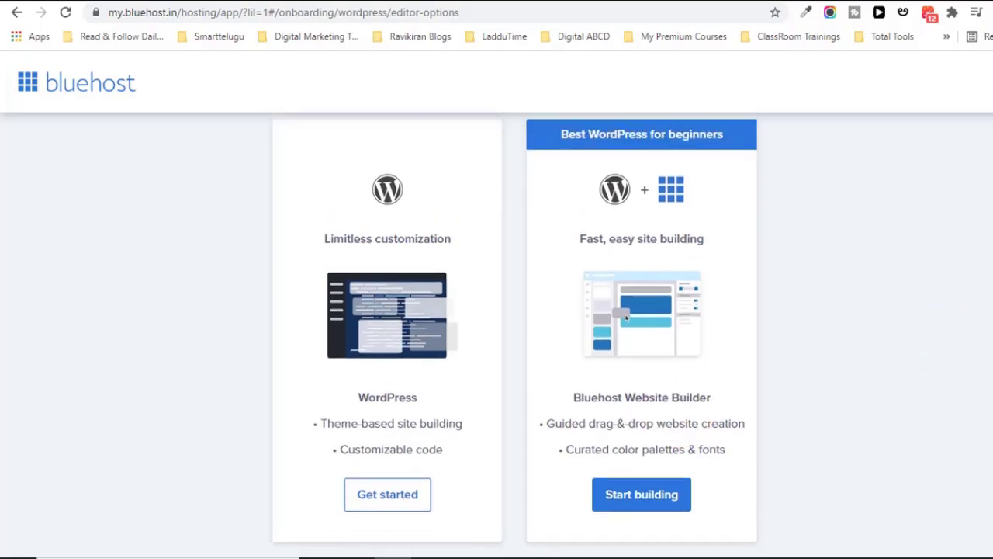
scroll(515, 329, up, 2)
scroll(515, 329, down, 3)
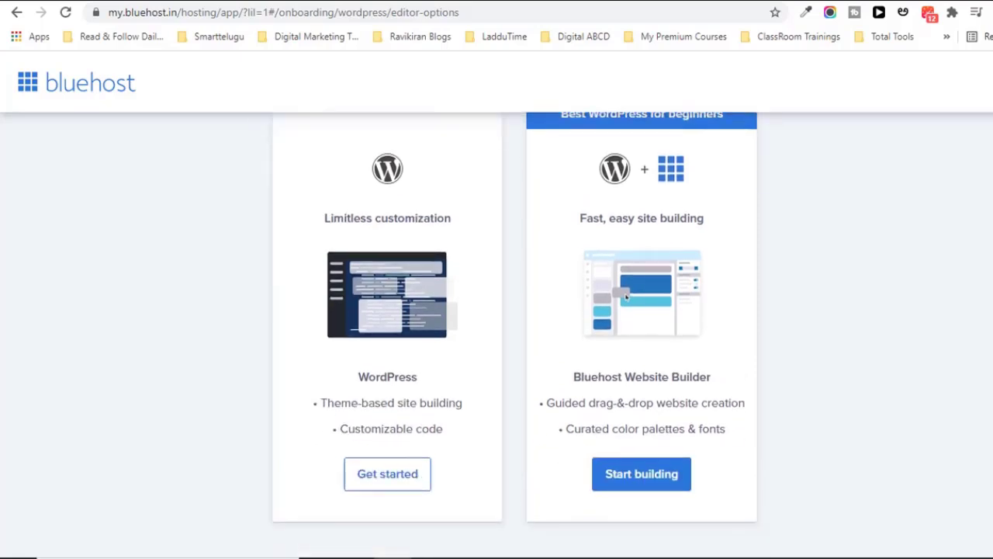
scroll(515, 328, down, 1)
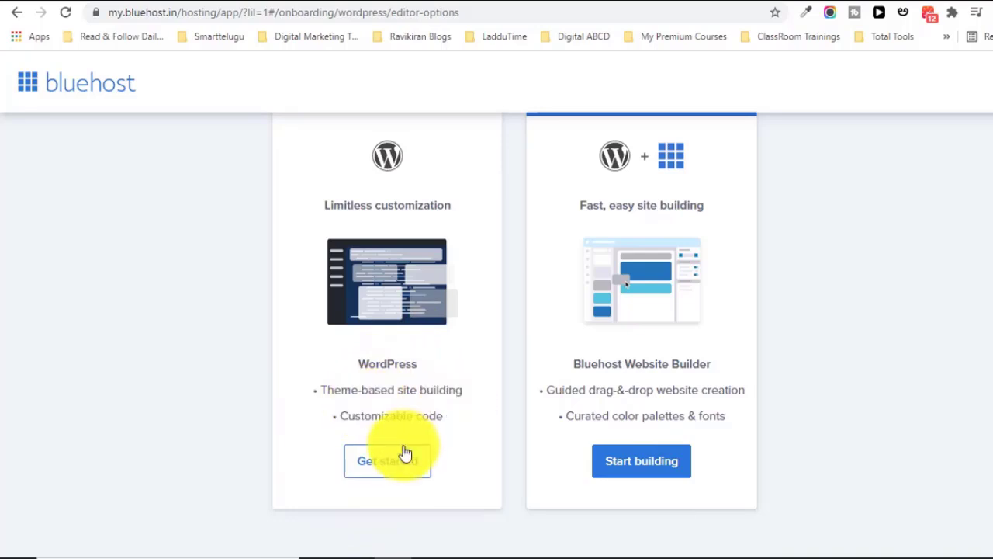
click(396, 464)
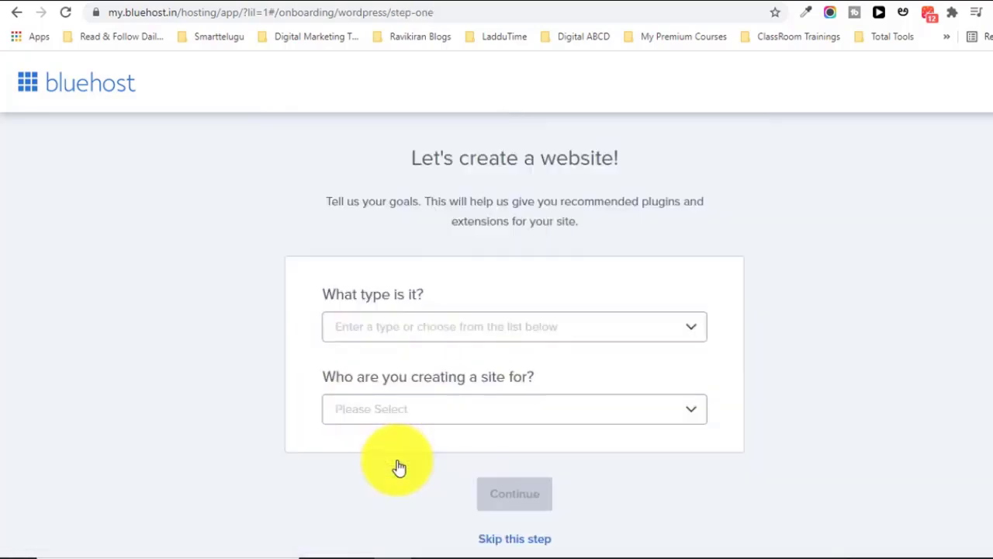
- Set the website type to Personal and skip the step asking about the site's goals
click(453, 331)
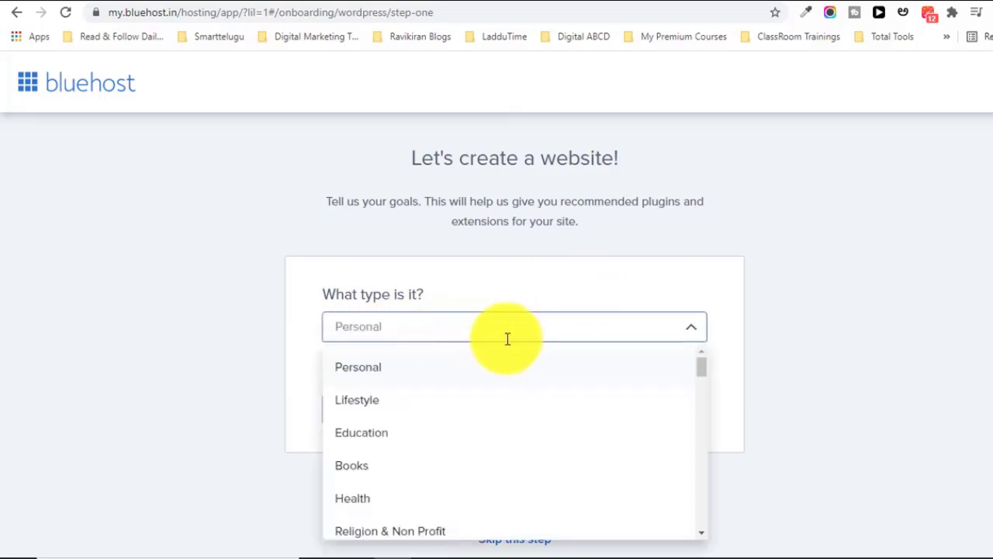
click(610, 282)
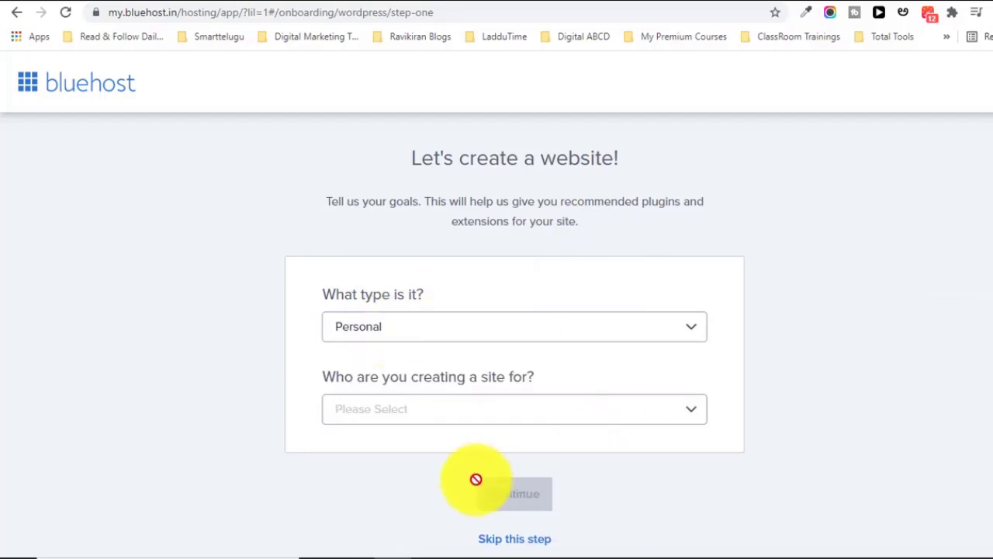
click(502, 543)
- Name the site Demoforsmarttelugu, give it the tagline "To Show a Demo" and continue
click(499, 261)
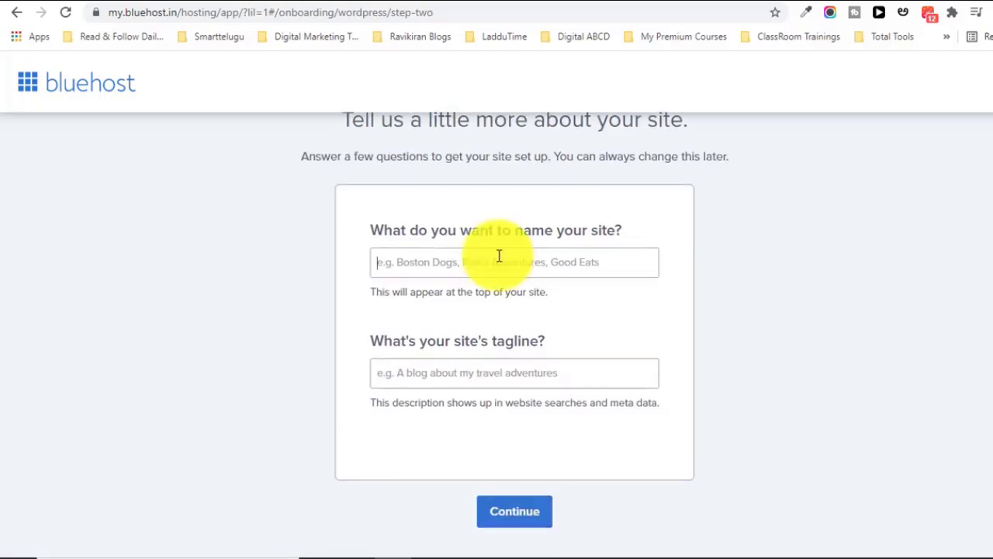
text(Demoforsmarttelugu)
click(439, 376)
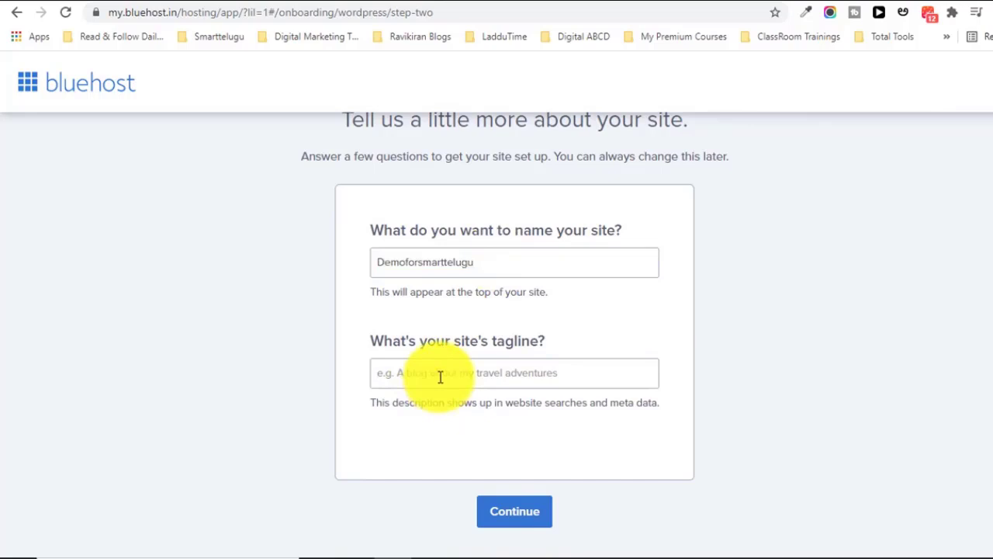
text(To Show a Demo)
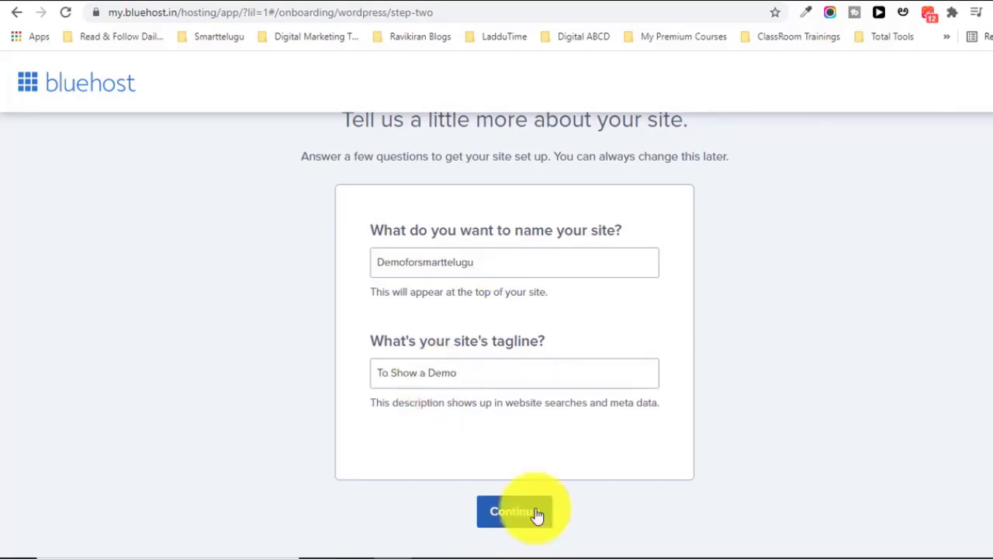
click(537, 516)
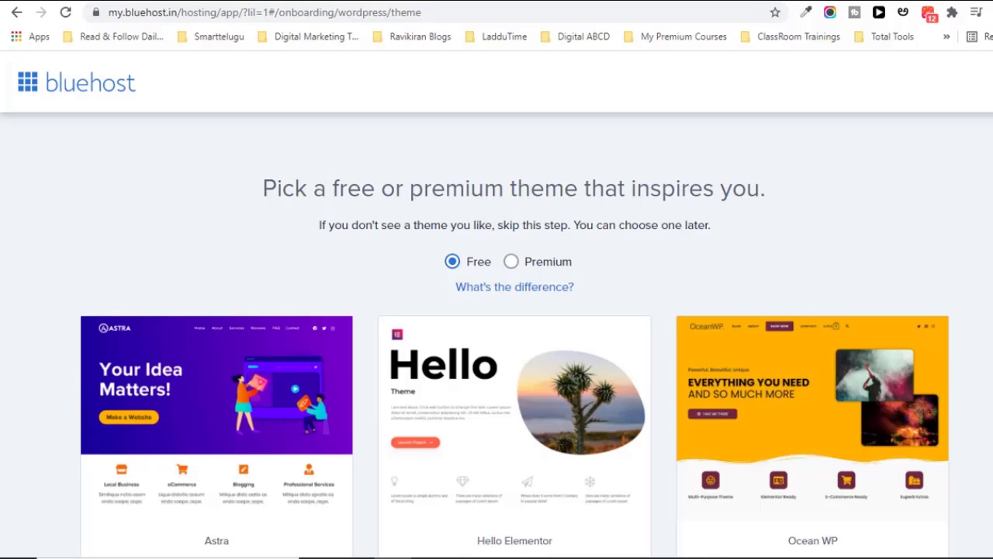
- Browse the free themes and use the Astra theme for the site
scroll(515, 357, down, 1)
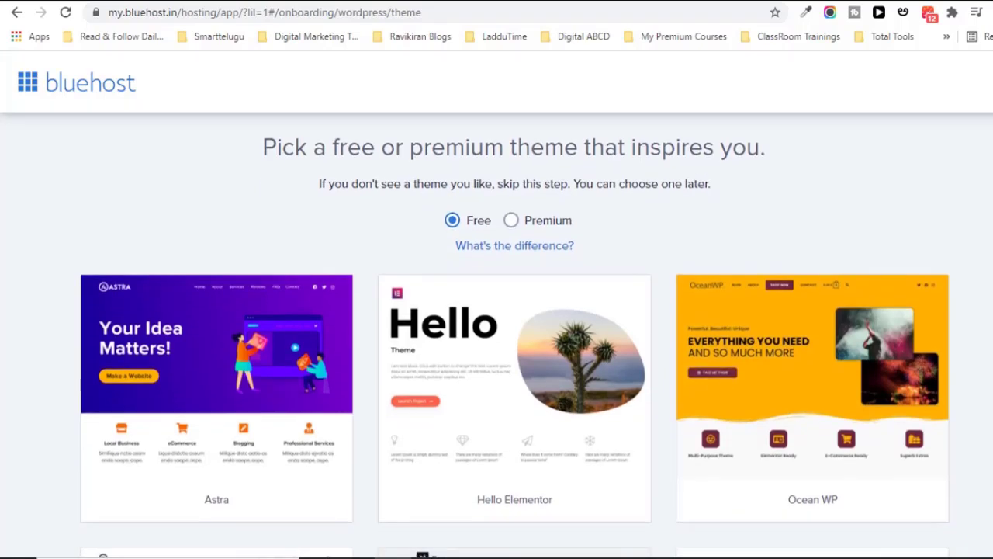
scroll(514, 339, down, 1)
scroll(515, 338, down, 6)
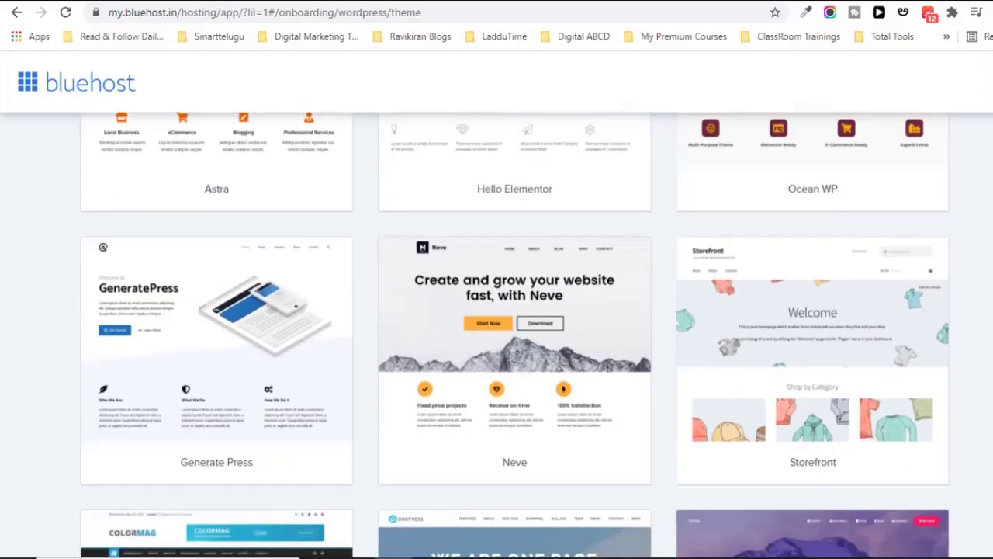
scroll(515, 338, down, 6)
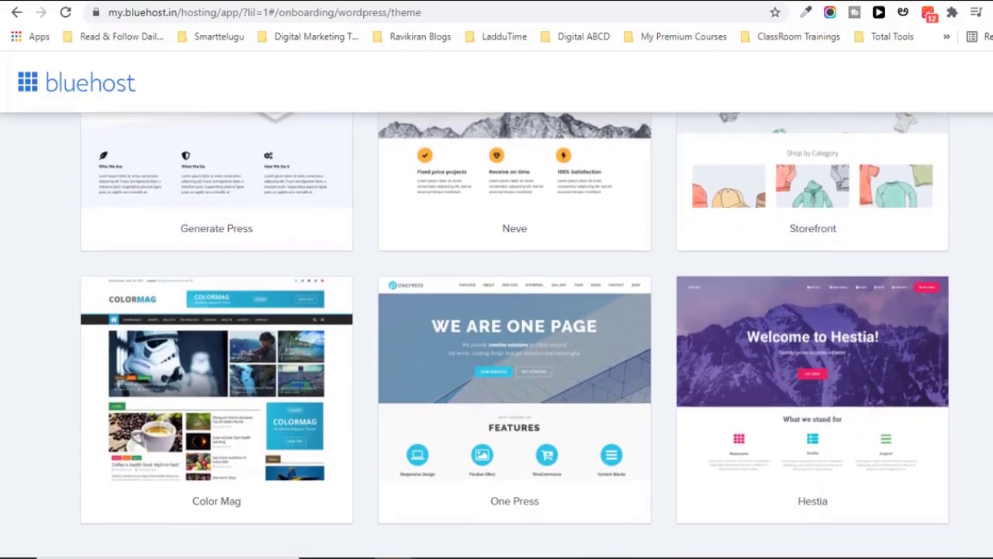
scroll(514, 338, down, 2)
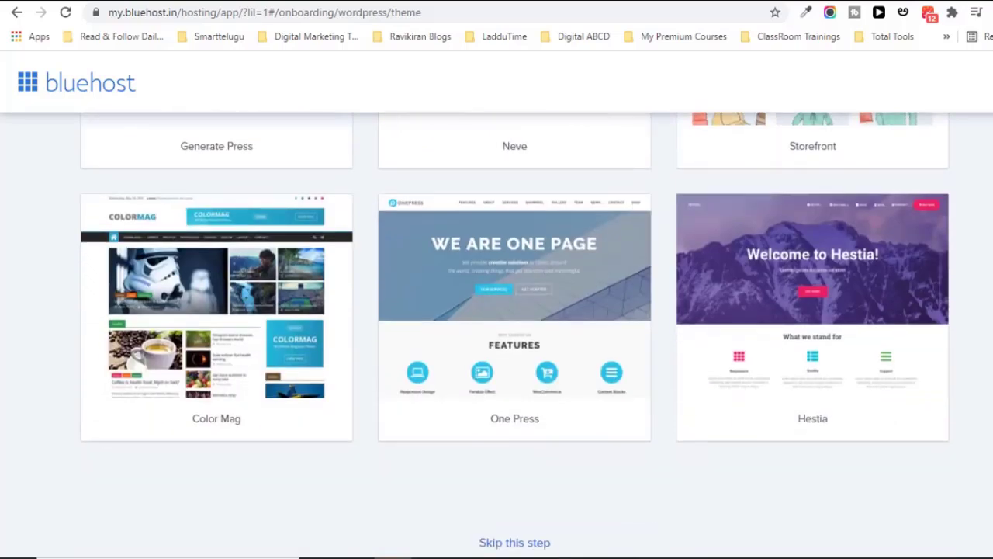
scroll(515, 338, up, 7)
scroll(514, 337, down, 3)
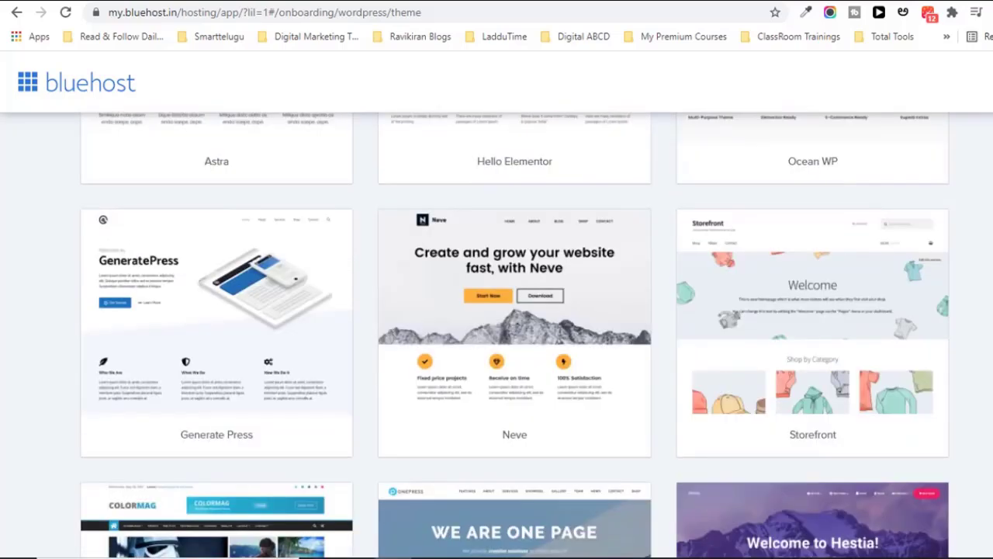
scroll(515, 337, down, 1)
scroll(532, 398, up, 5)
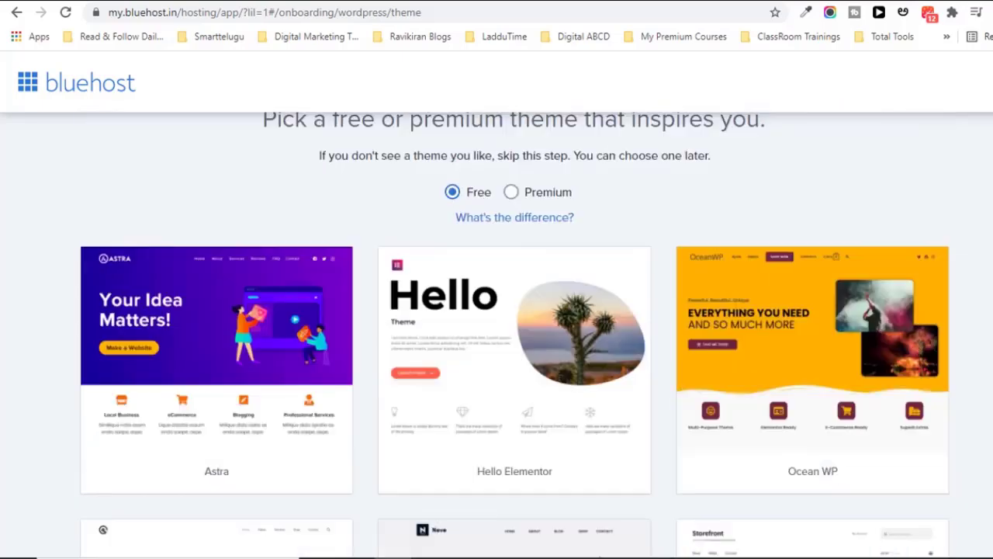
scroll(532, 398, down, 2)
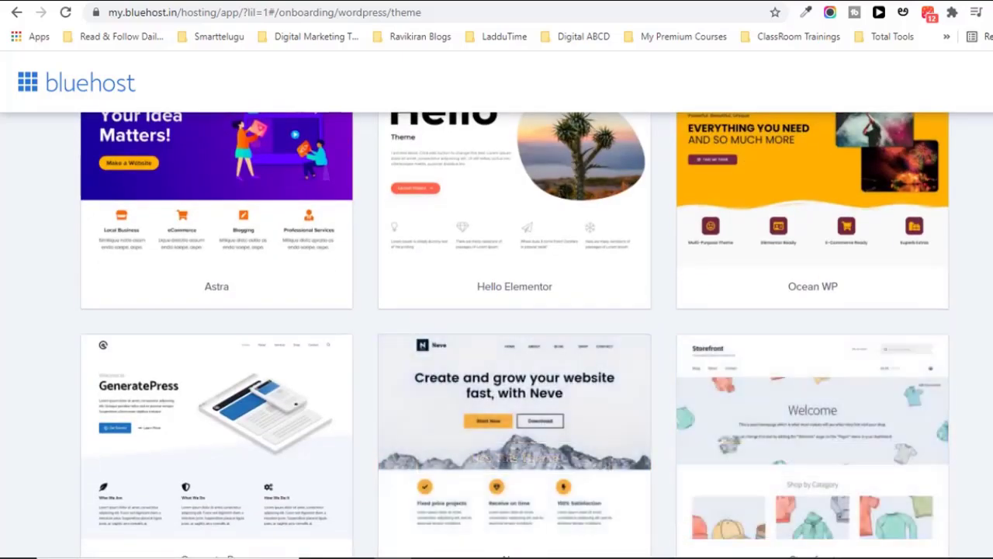
scroll(950, 233, up, 3)
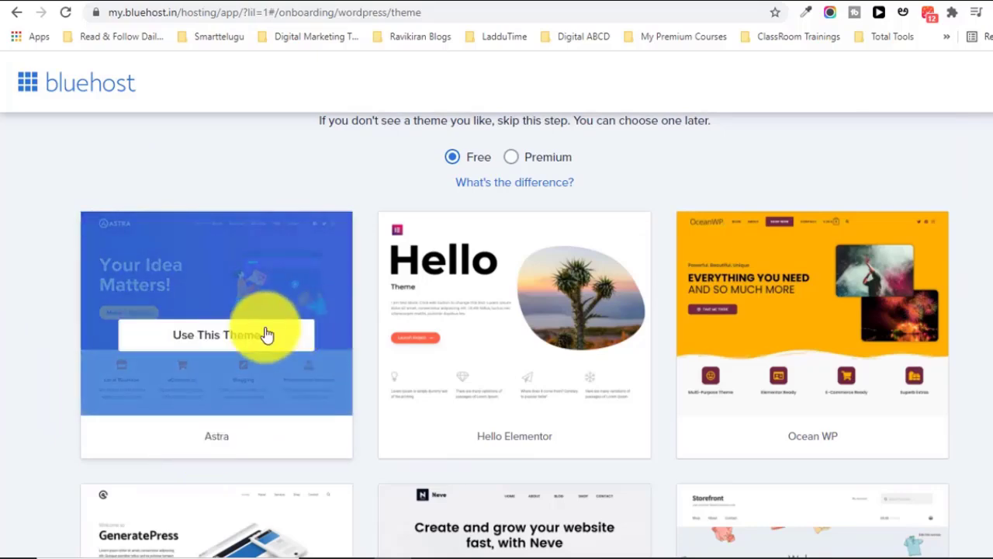
click(238, 342)
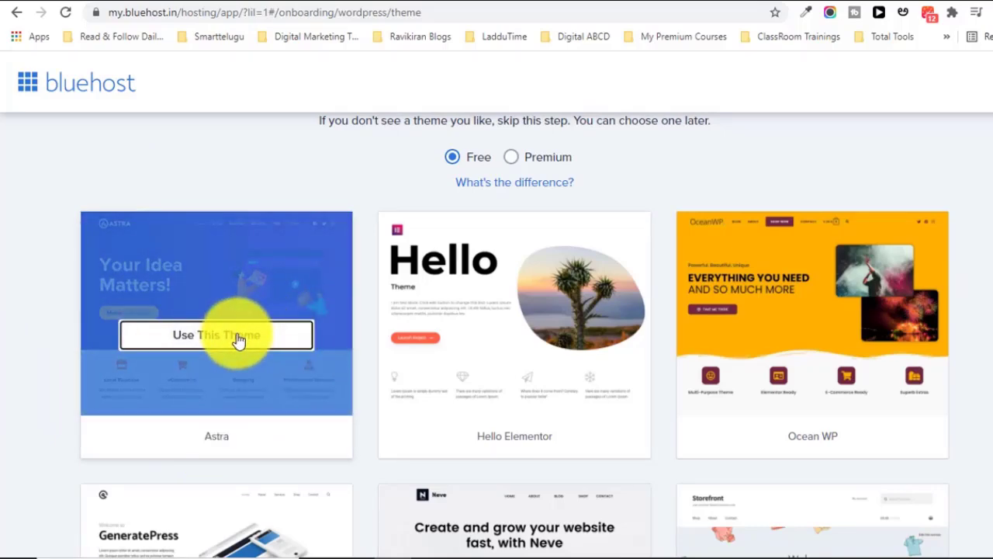
scroll(586, 341, down, 3)
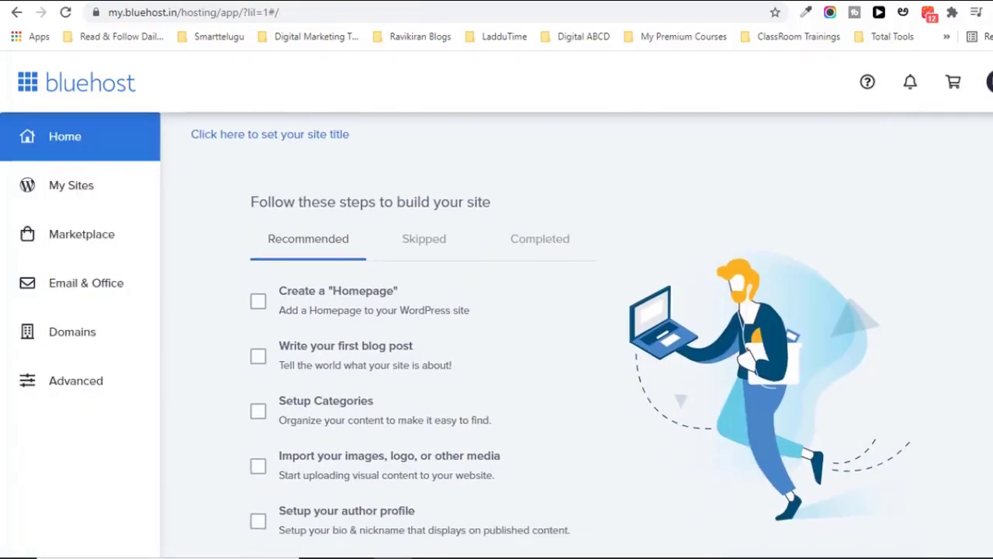
- Mark the homepage, first blog post and categories tasks as completed in the recommended site-building checklist
scroll(586, 341, down, 1)
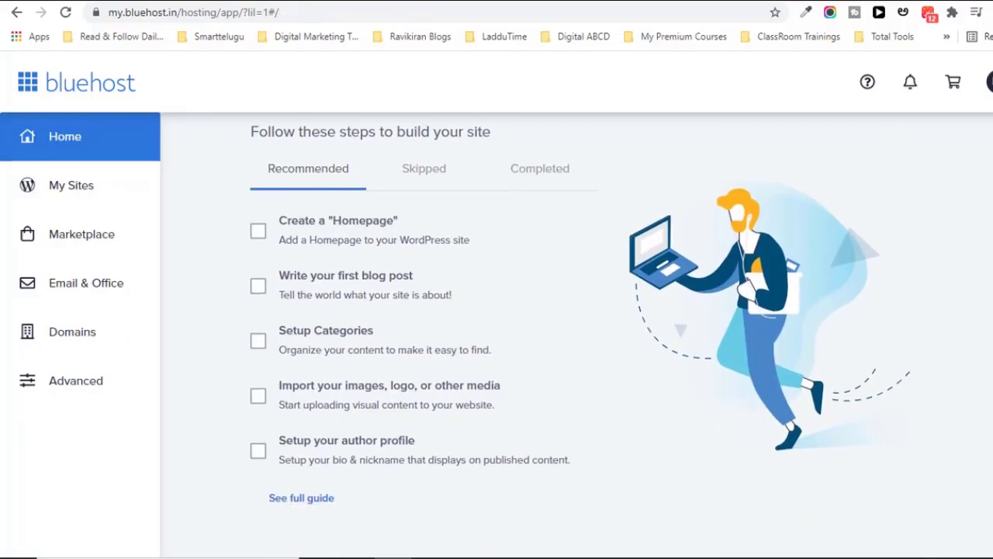
mouse_move(271, 242)
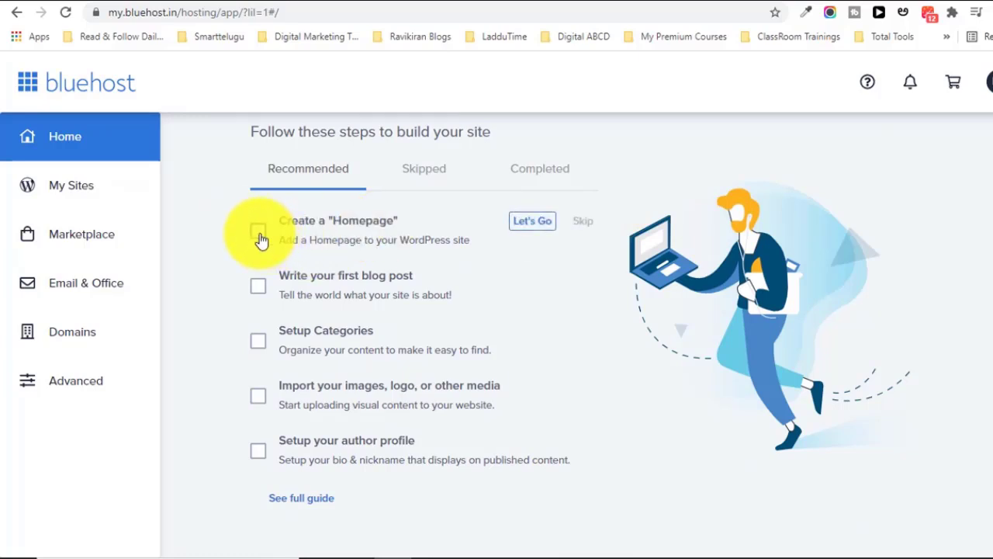
click(259, 234)
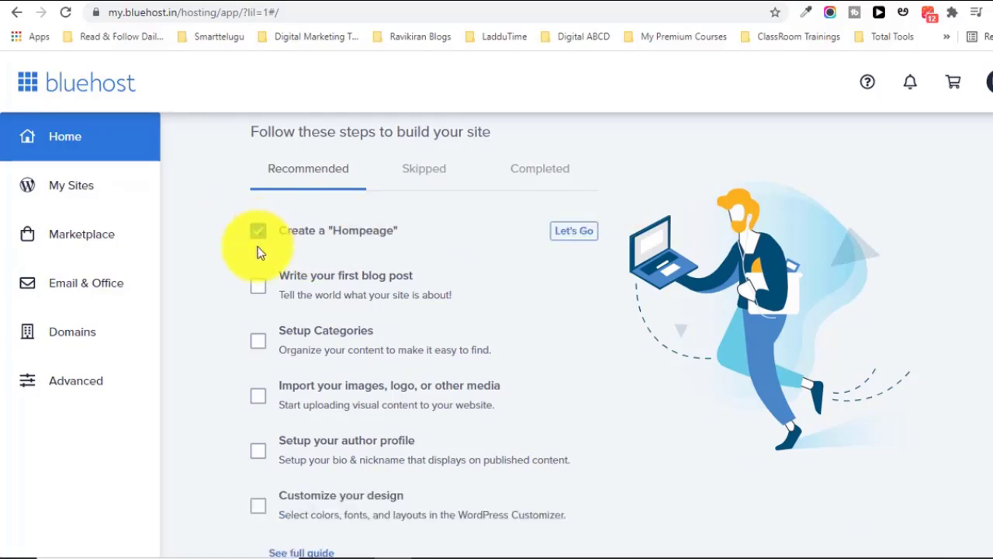
click(254, 291)
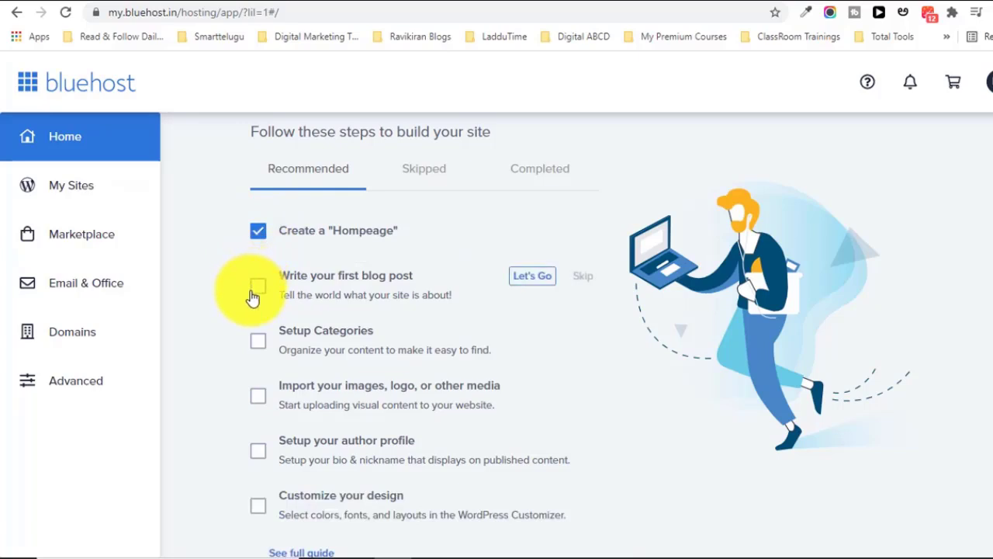
click(259, 349)
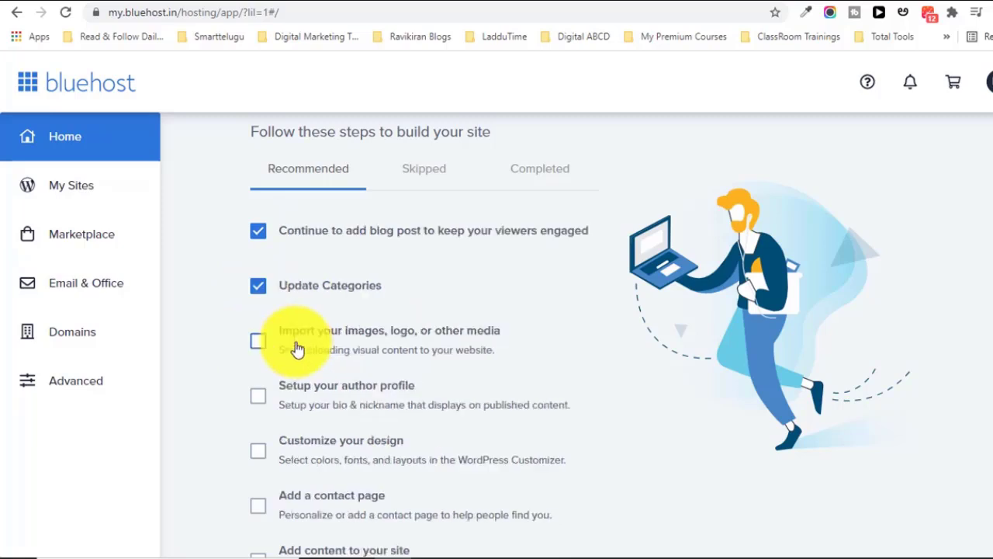
- Mark the site content, contact page, media import, design customization and website speed tasks as completed in the checklist
scroll(258, 449, down, 3)
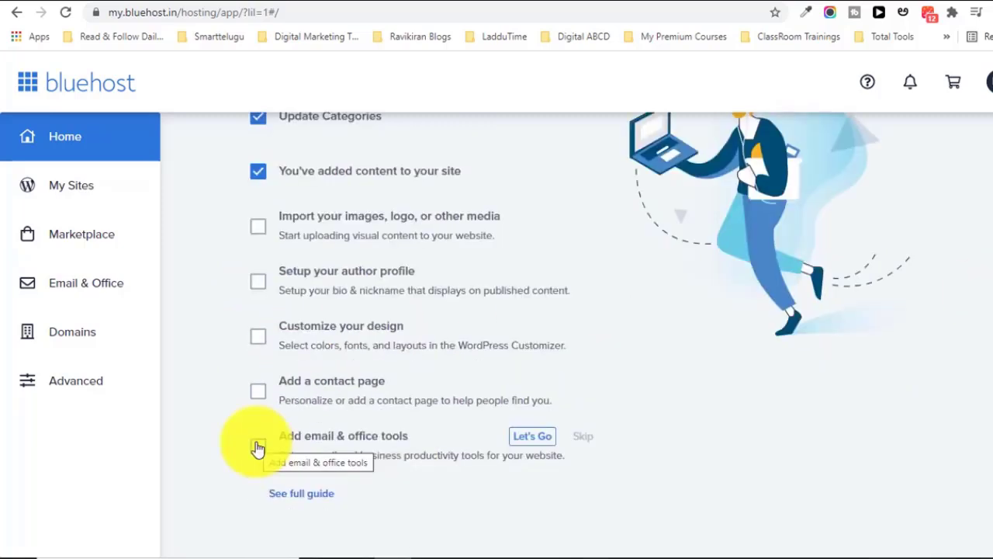
click(259, 400)
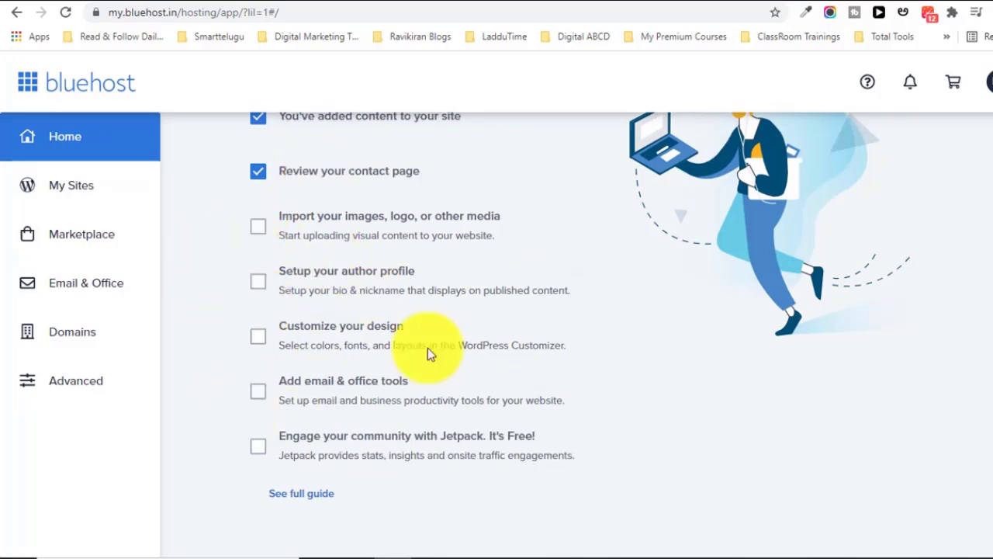
scroll(496, 333, up, 2)
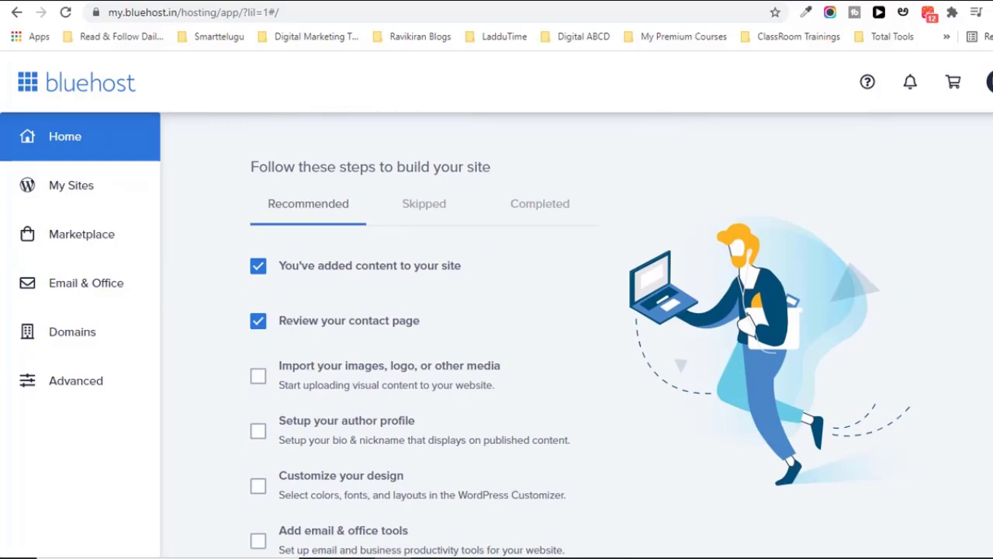
scroll(354, 395, down, 3)
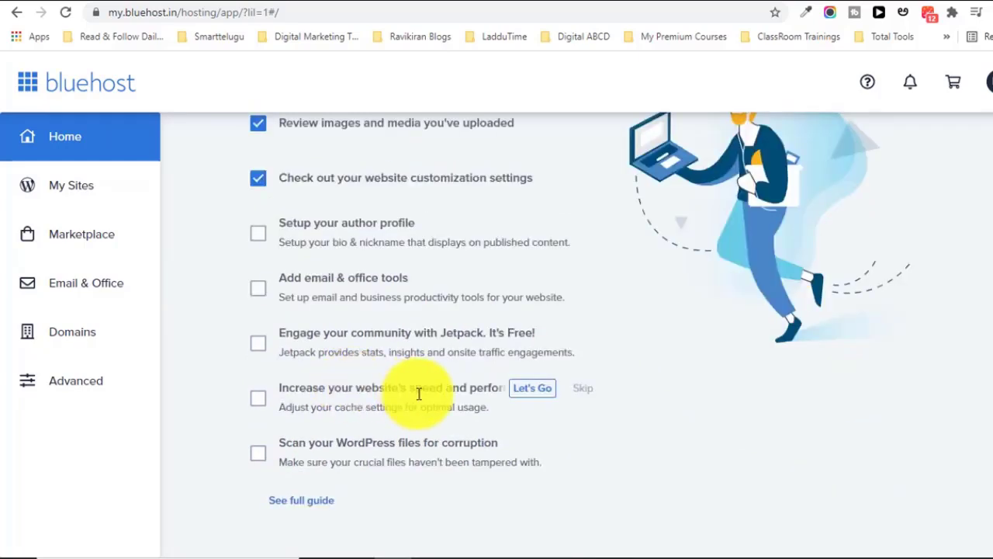
click(261, 399)
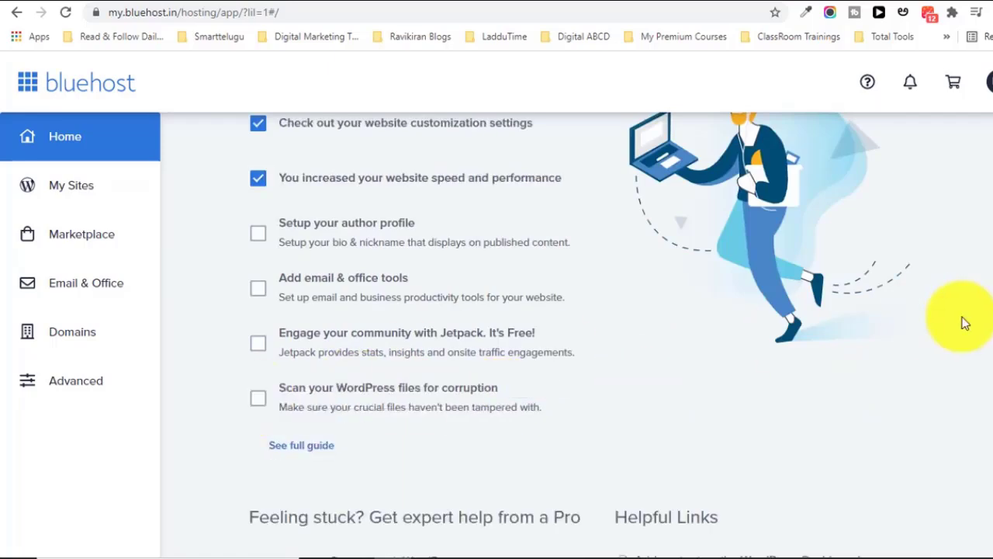
- Log into the site's WordPress dashboard from the Bluehost home page
scroll(960, 321, up, 1)
scroll(551, 335, up, 2)
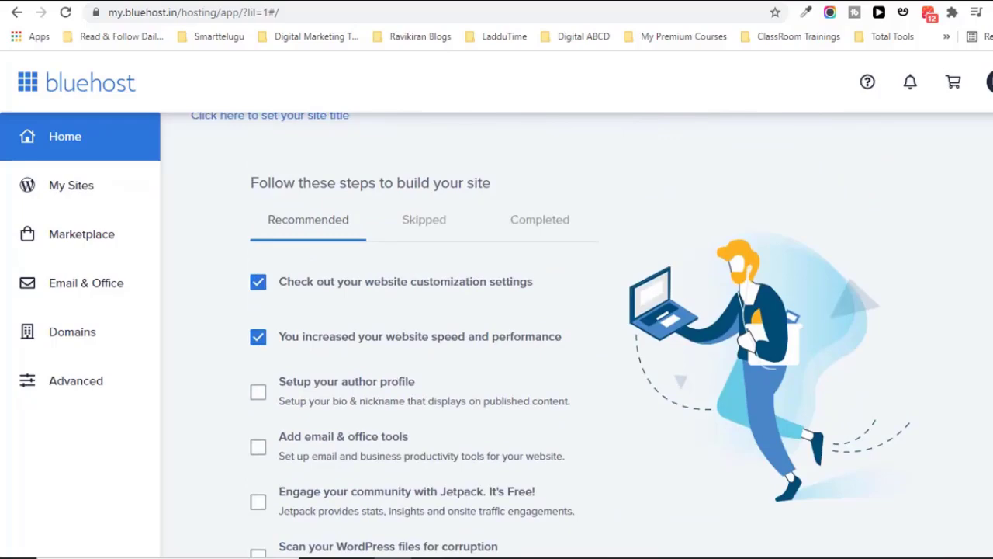
scroll(961, 175, up, 1)
scroll(960, 176, down, 2)
scroll(960, 176, up, 2)
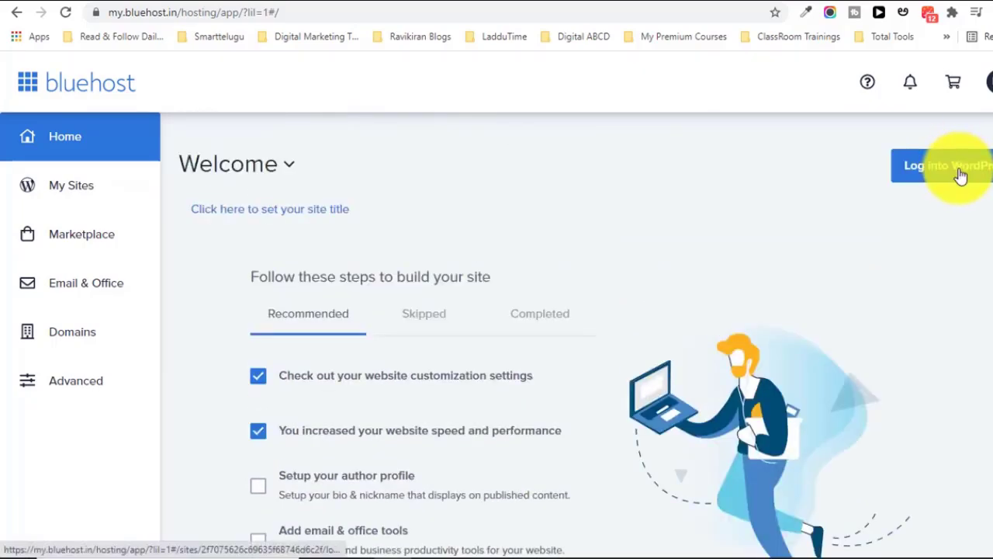
click(961, 175)
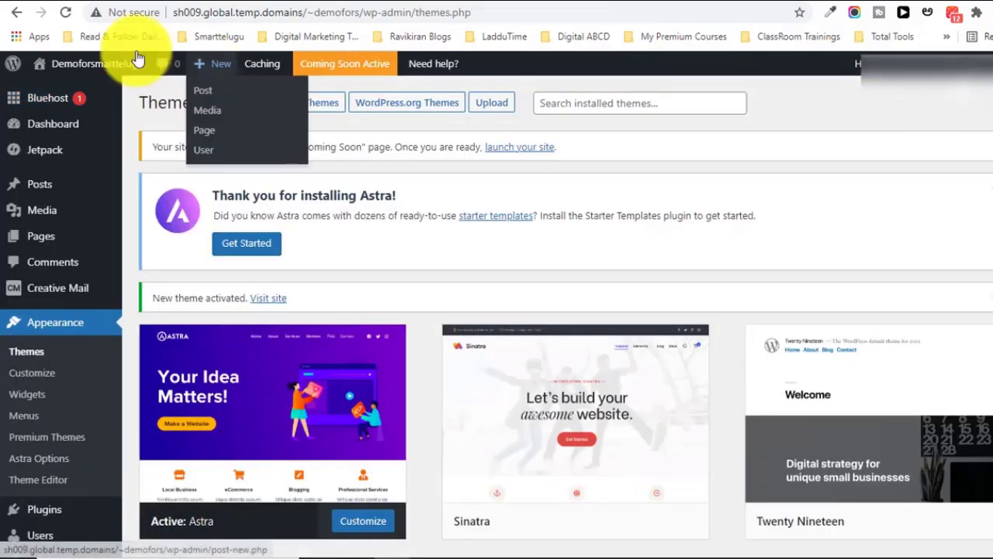
- Visit the site's front end and look over the Astra homepage, from its header to its footer
click(85, 62)
scroll(698, 310, down, 5)
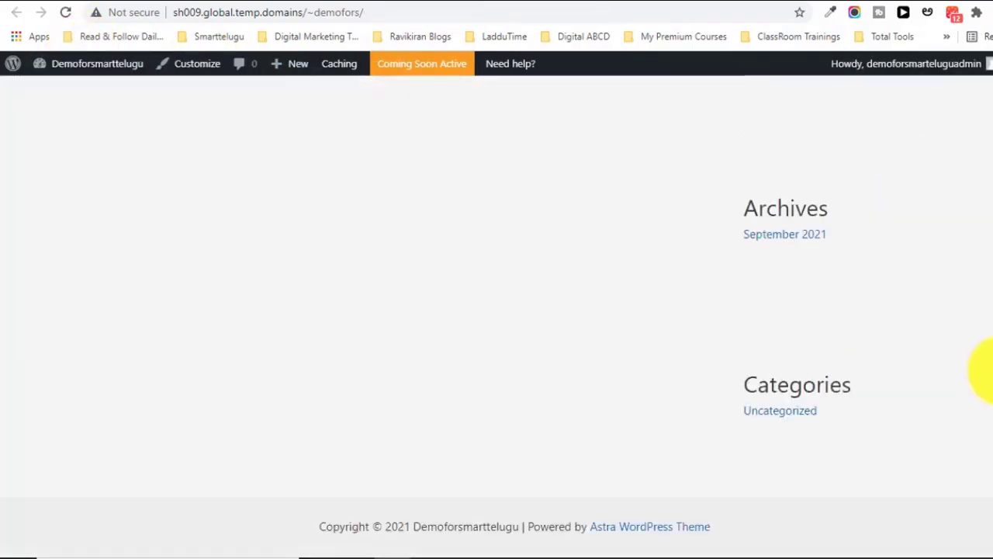
scroll(986, 371, up, 3)
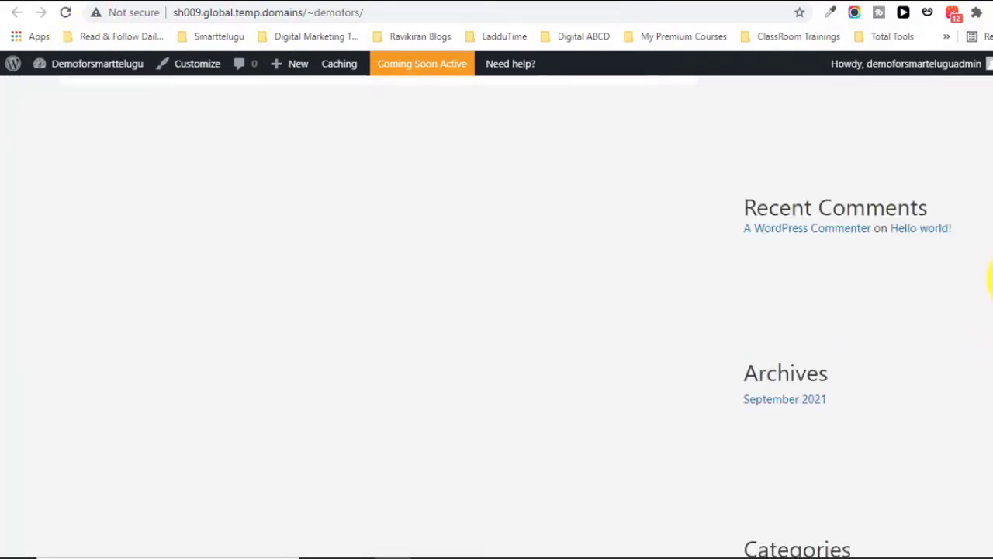
scroll(989, 264, up, 3)
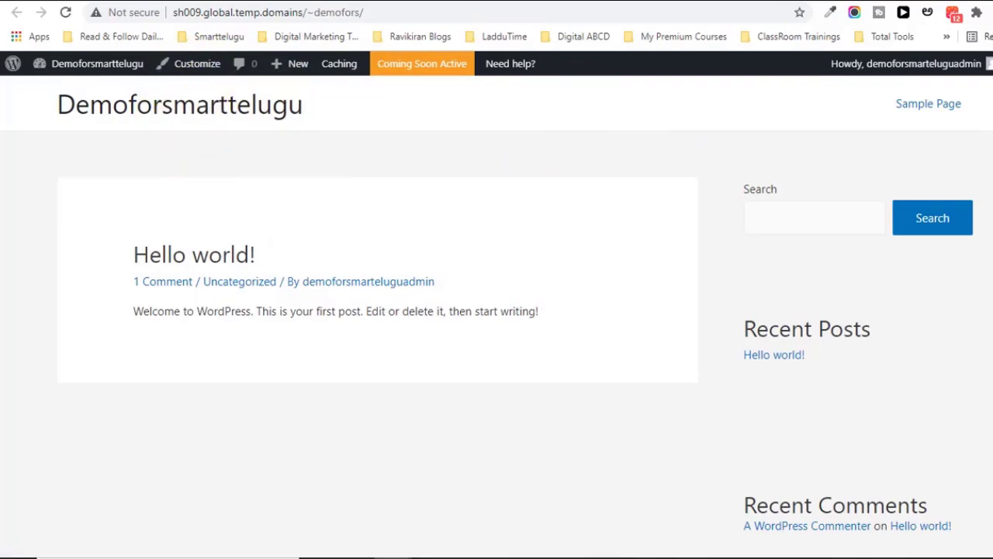
scroll(986, 415, down, 5)
scroll(987, 415, down, 1)
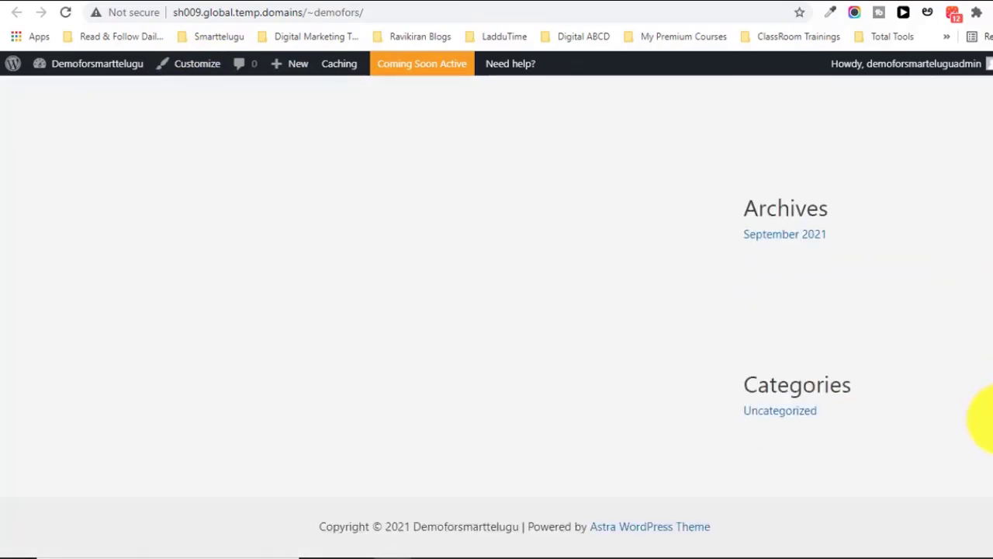
scroll(983, 419, up, 6)
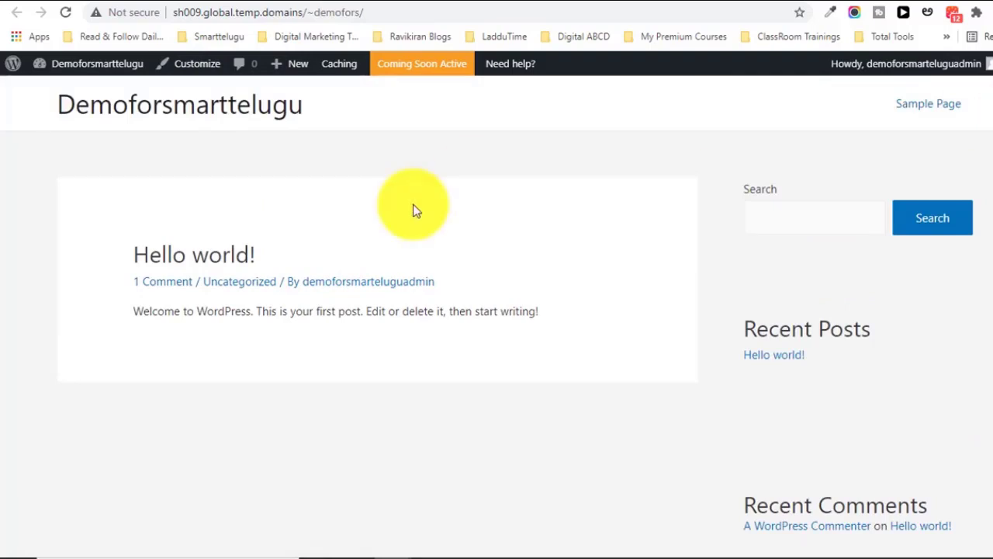
- Open canva.com in a new tab and search for logo templates using the term "logo"
key(ctrl+t)
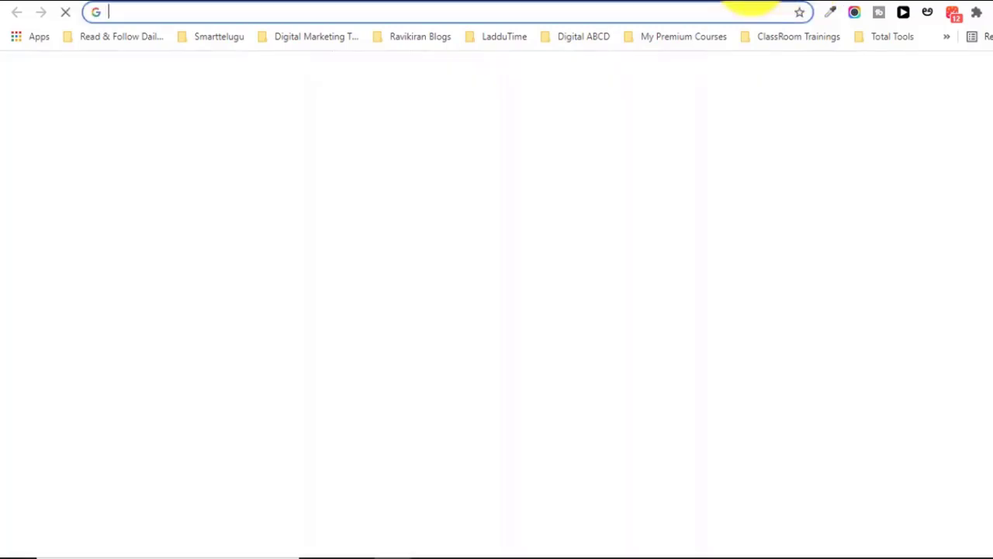
text(canva.com)
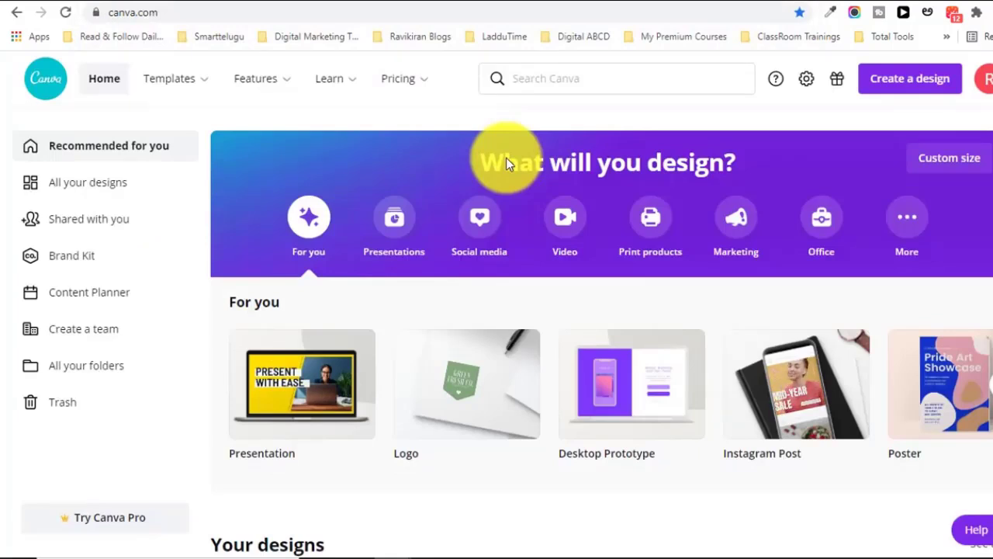
click(561, 85)
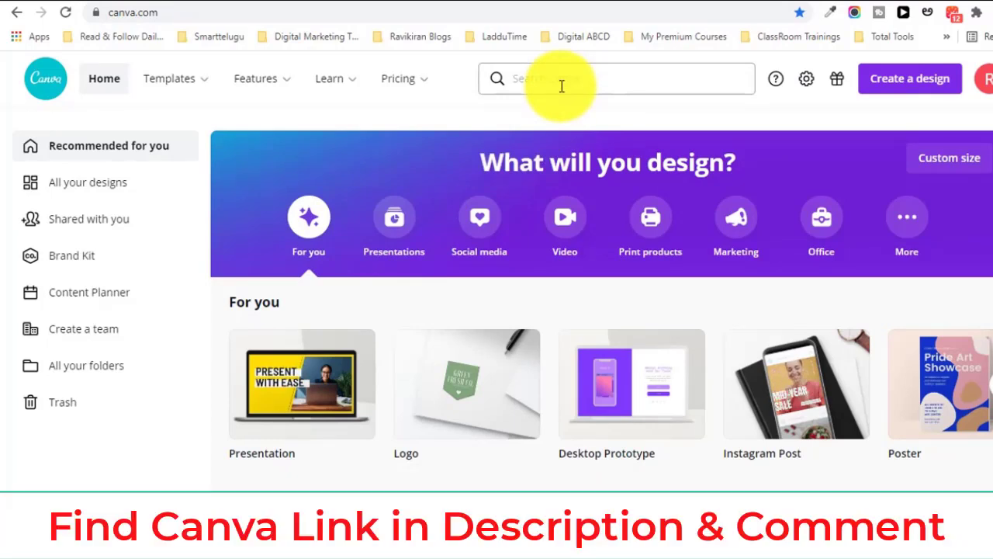
click(561, 85)
text(logo)
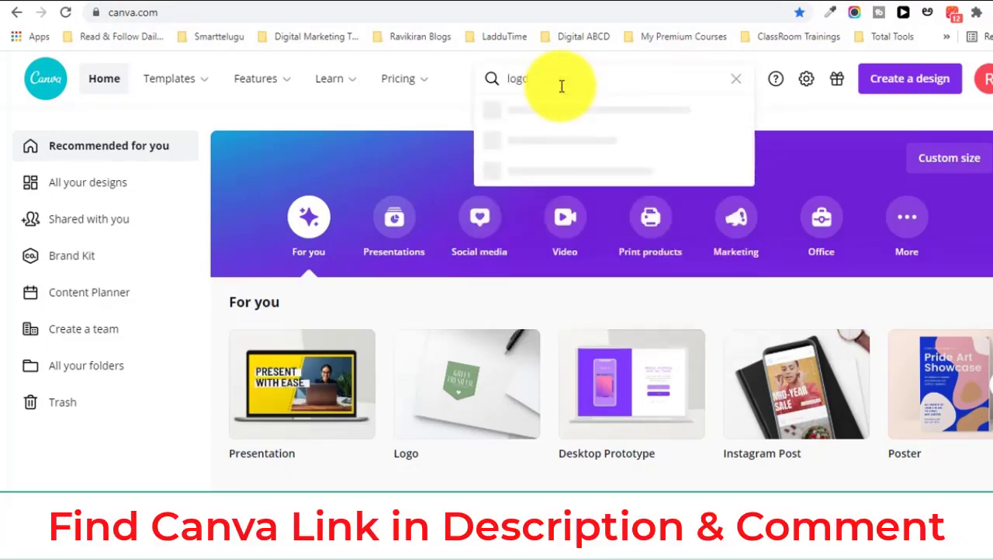
click(532, 181)
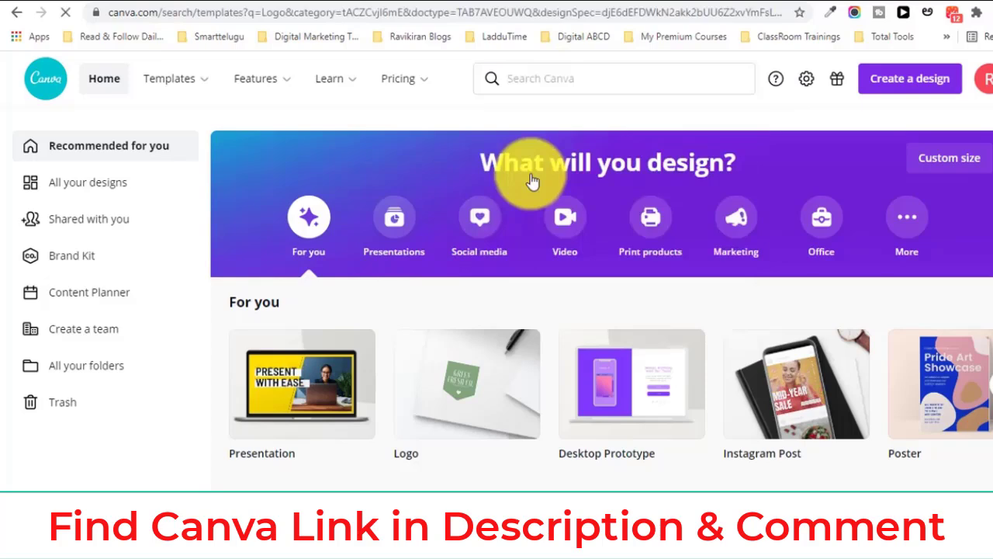
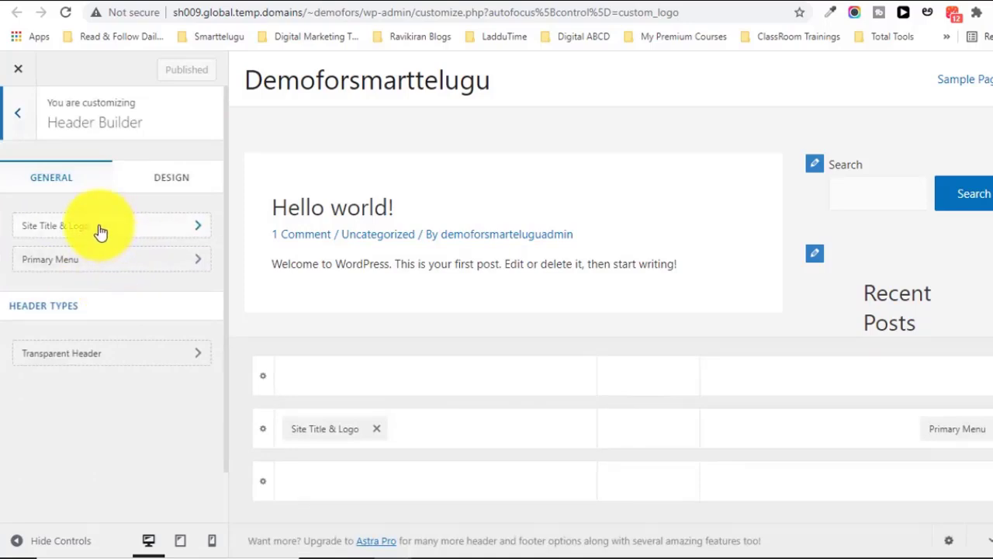
- In the header's site title and logo settings, start the logo selection and give the badge image the alt text "Demosmarttelugu Logo"
click(101, 231)
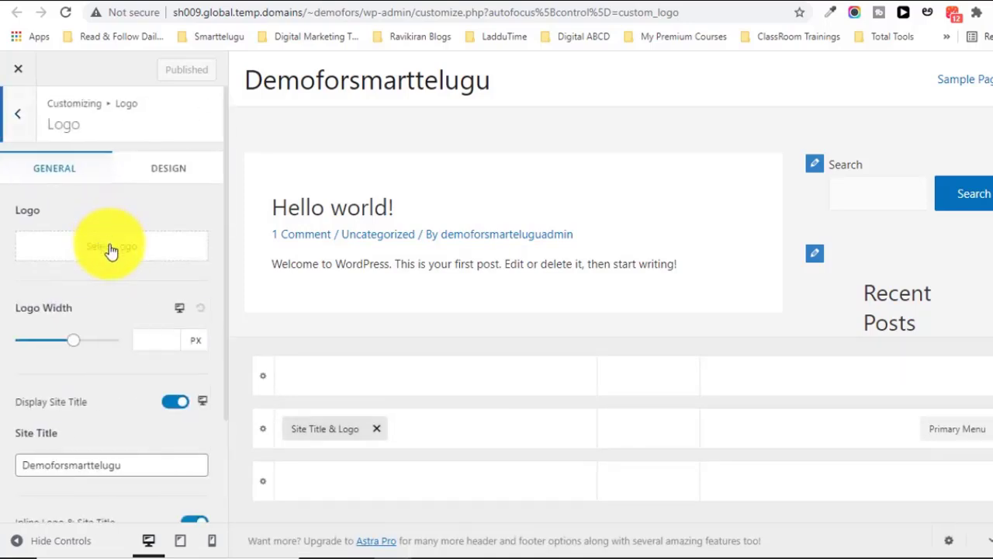
click(111, 249)
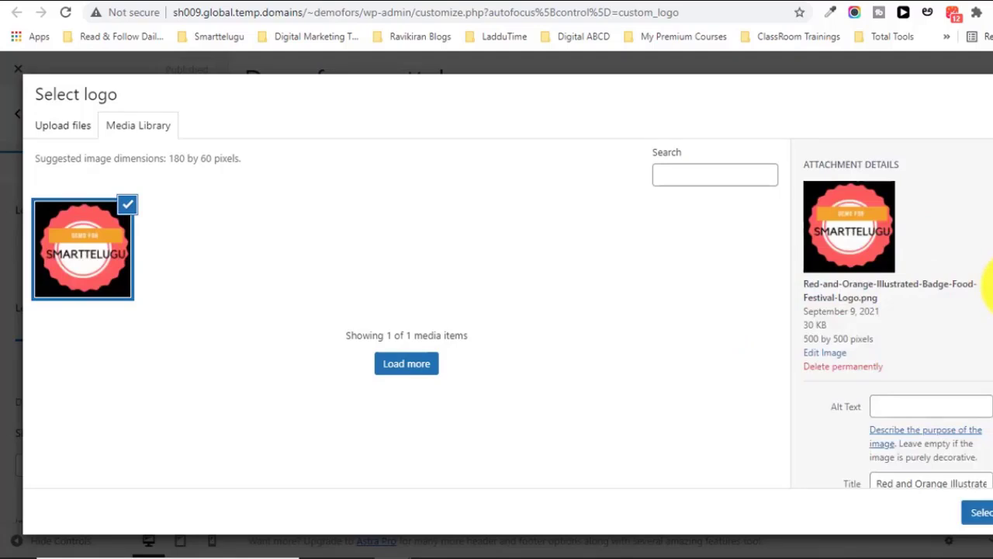
scroll(987, 289, down, 2)
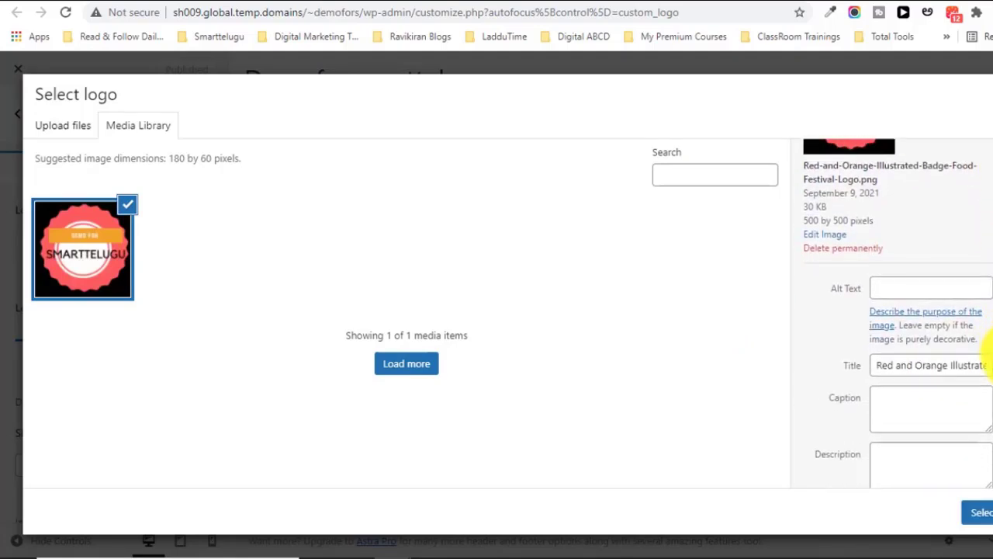
scroll(988, 353, down, 1)
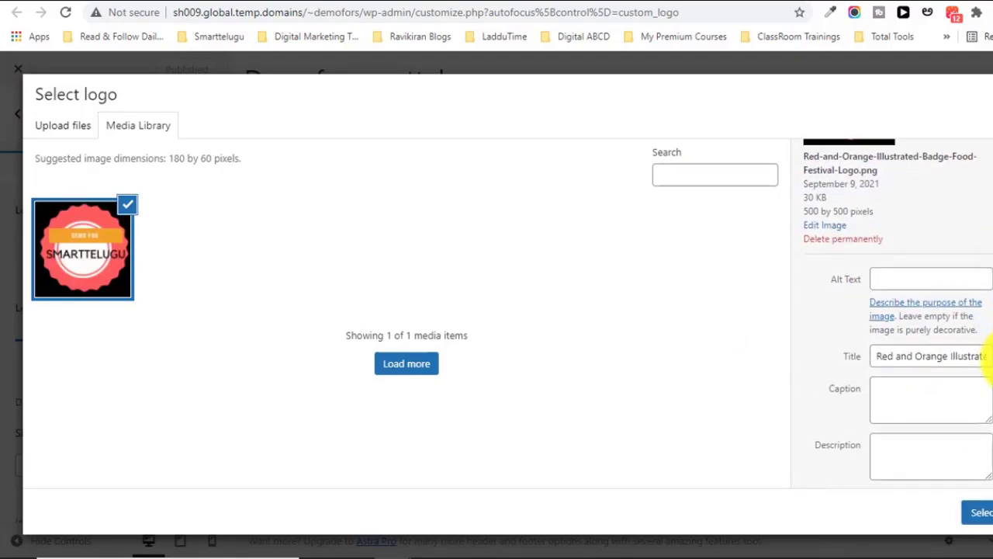
click(882, 281)
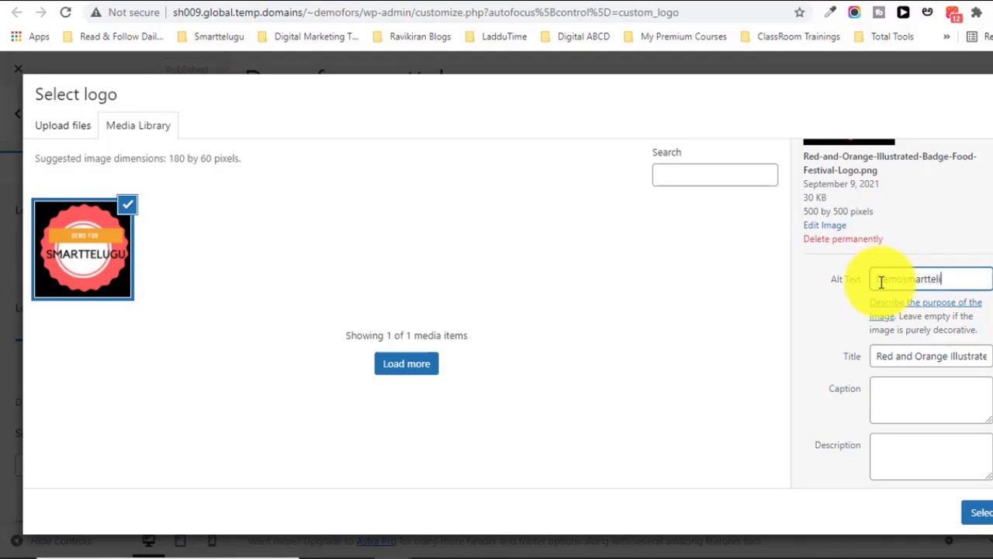
text(demosmarttelugu)
- Title the badge image "Logo for smarttelugu" and use it as the site logo
click(938, 359)
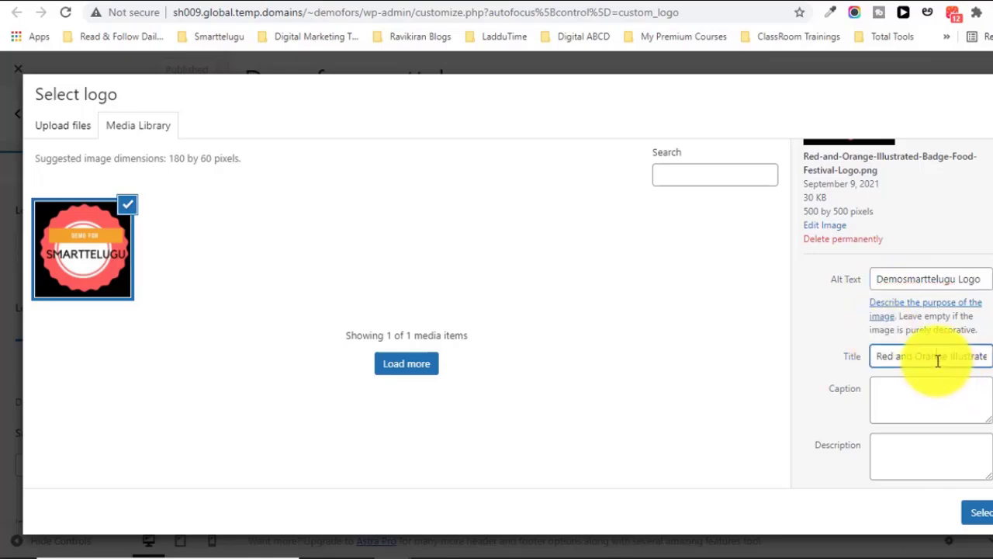
key(ctrl+a)
text(Logo for smarttelugu)
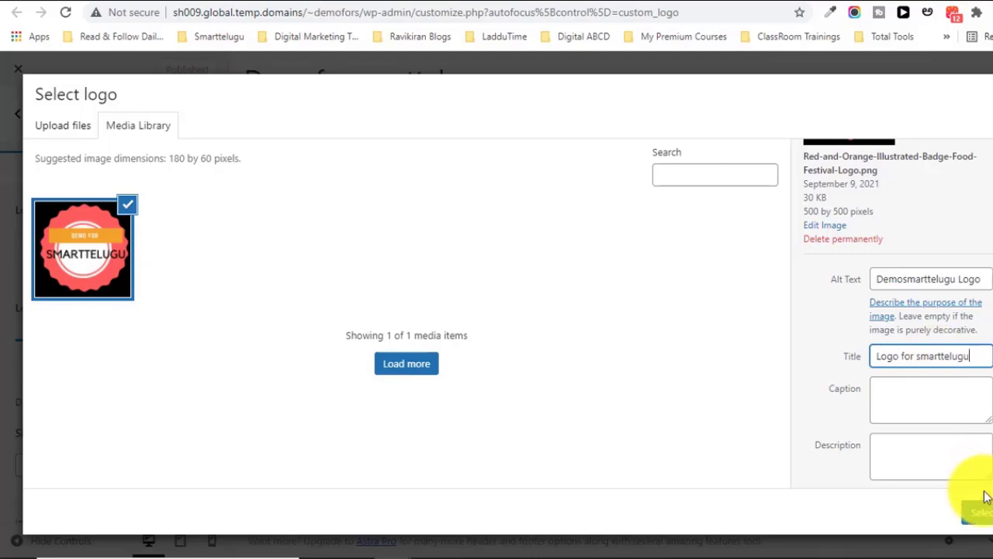
click(979, 513)
click(979, 513)
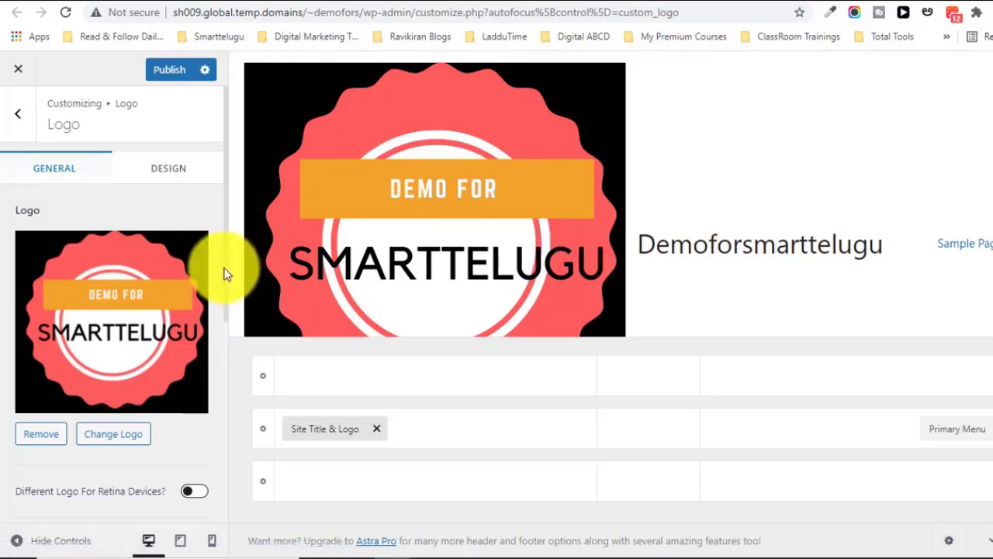
- Reduce the logo width to 98 px
scroll(225, 341, down, 2)
scroll(228, 341, down, 1)
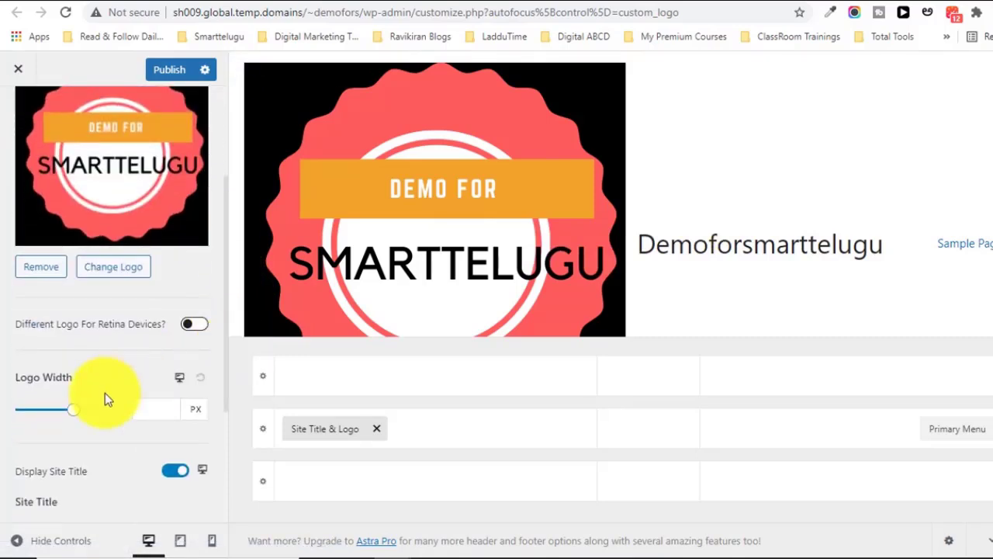
drag(72, 417, 38, 409)
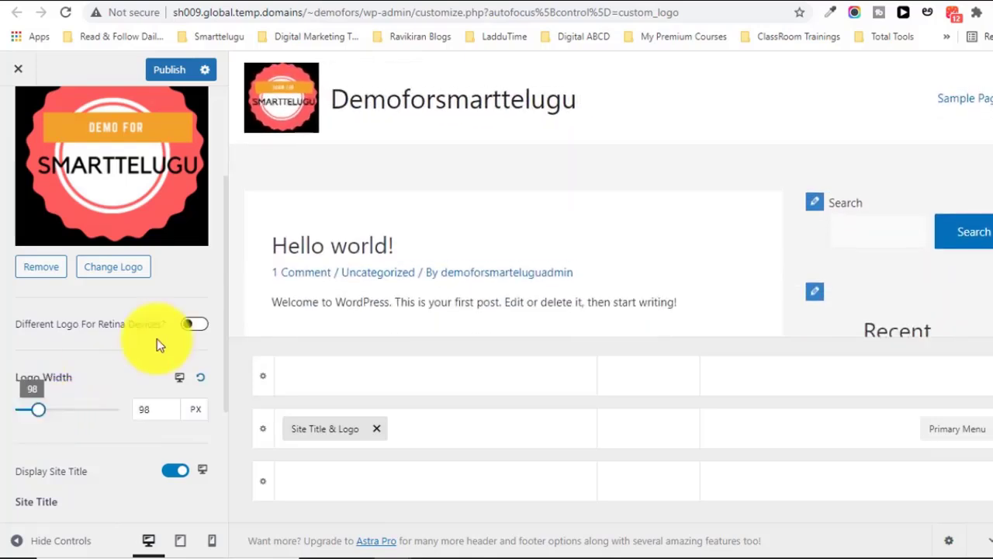
- Turn off the site title display beside the logo and publish the header changes
scroll(228, 310, down, 1)
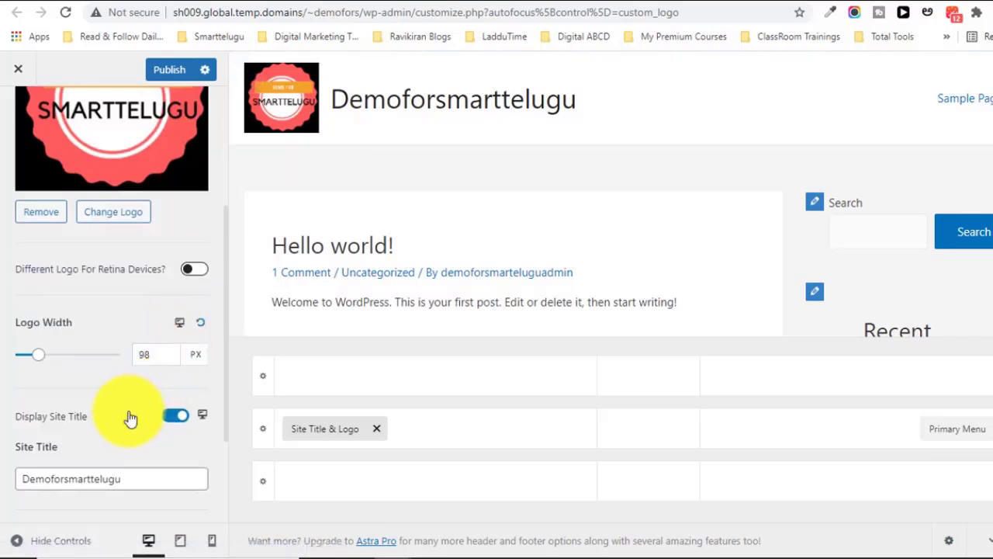
click(175, 416)
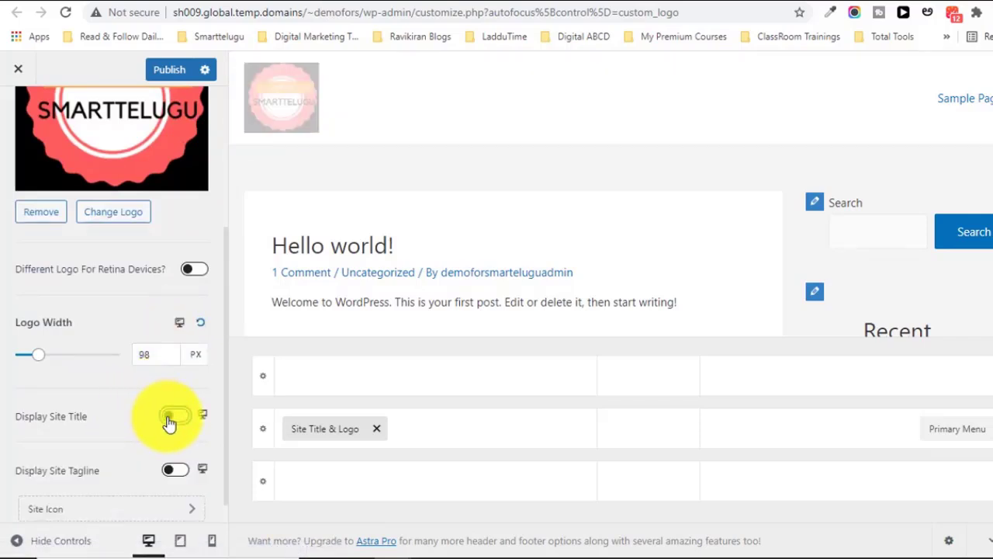
click(171, 71)
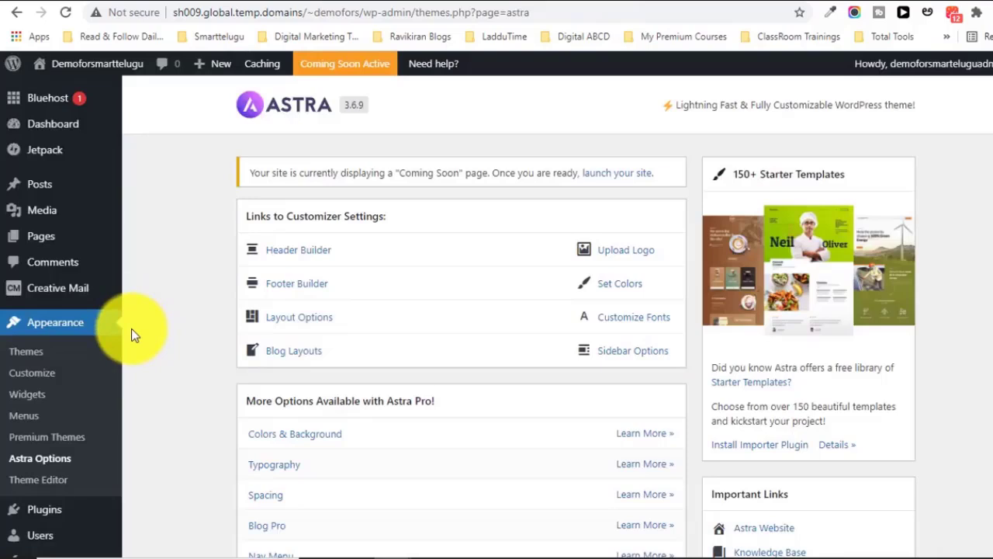
- Add a new WordPress page titled "Privacy Policy" and start an empty paragraph in its body
mouse_move(70, 245)
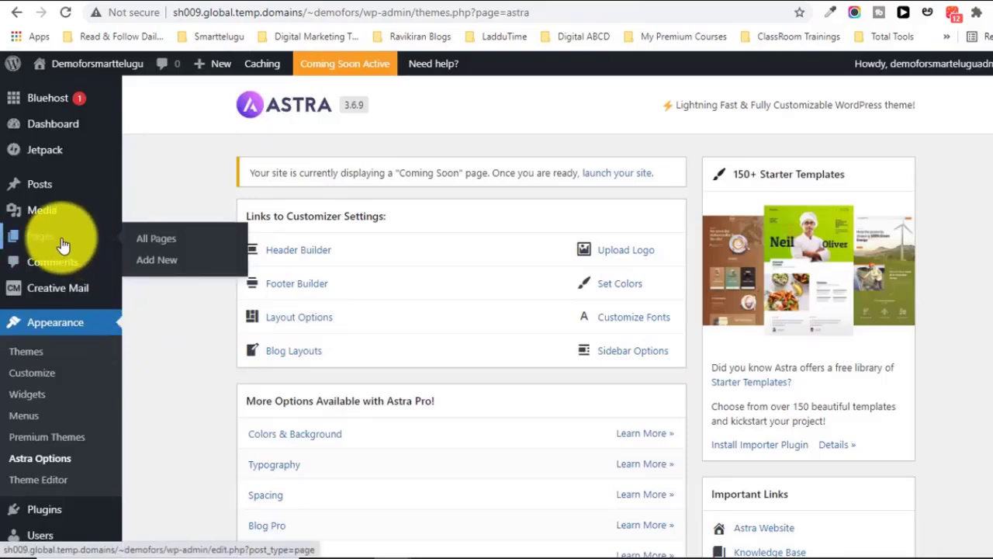
click(165, 268)
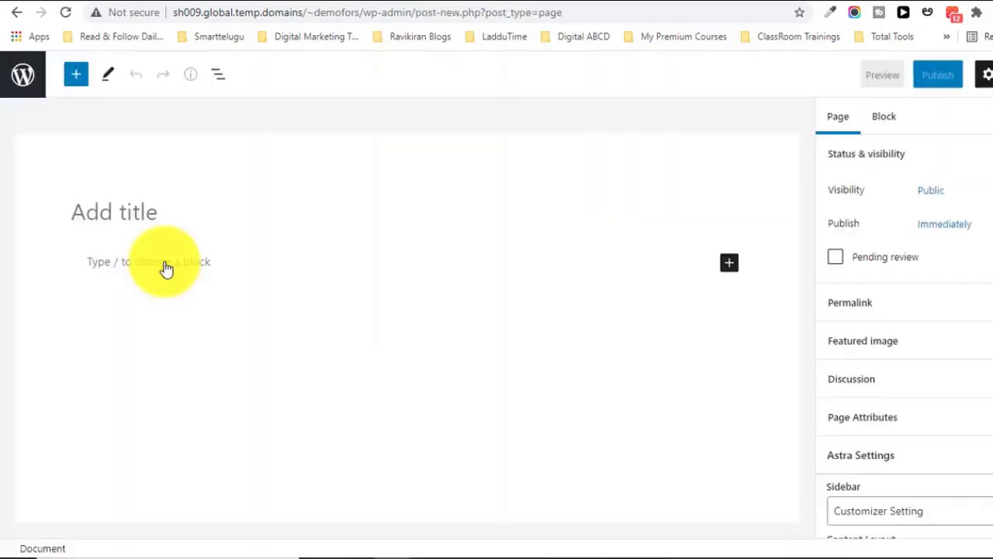
text(Privacy )
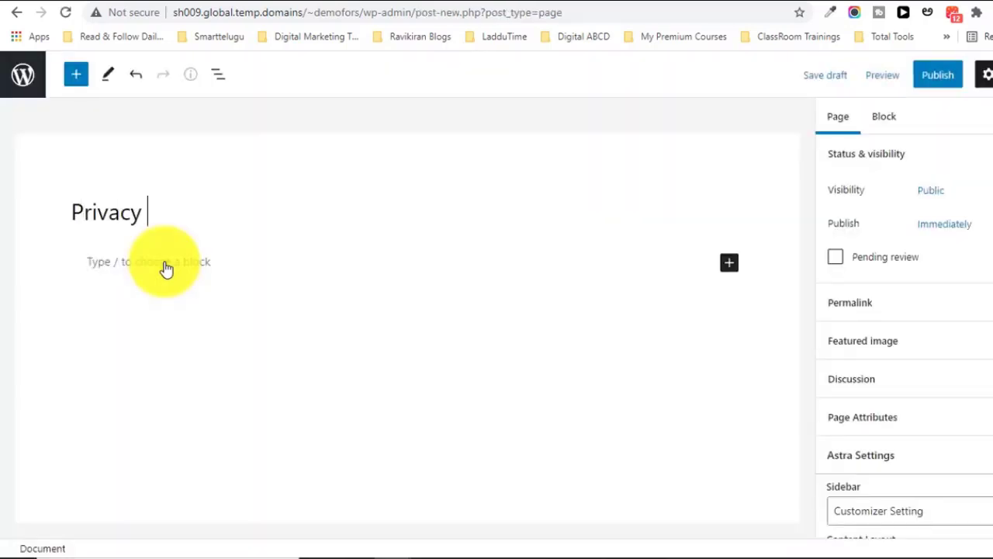
text(Policy)
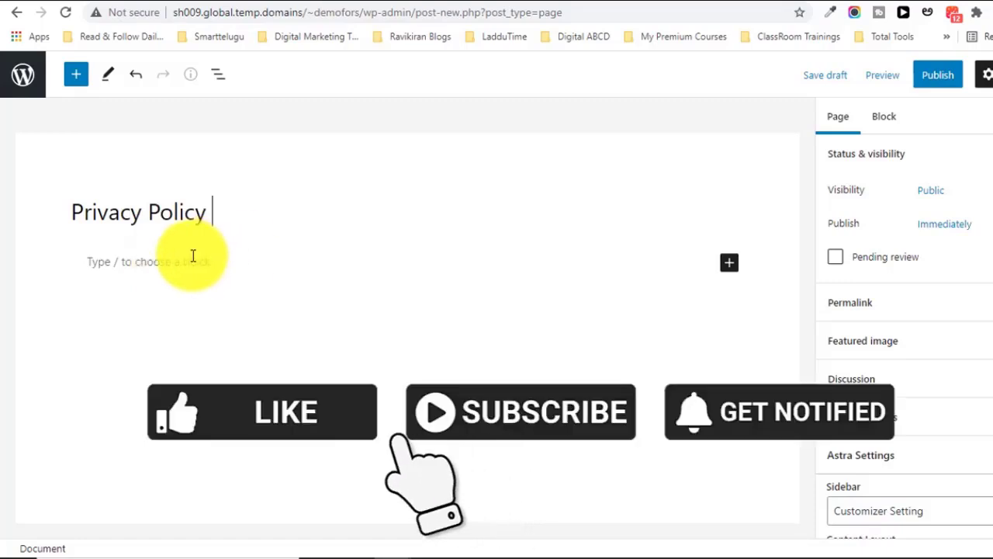
click(193, 256)
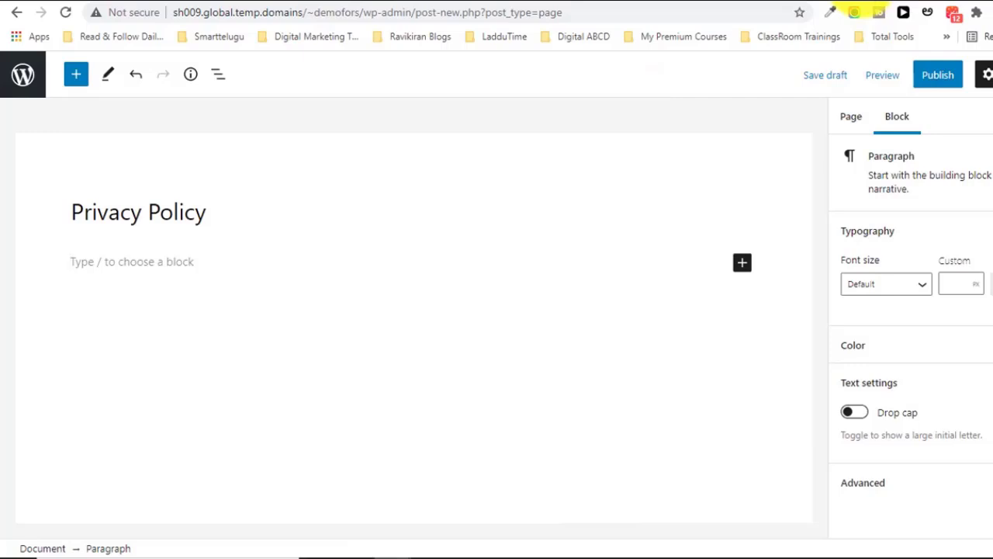
- Search Google in a new tab for "privacy policy generator free" and pick the privacypolicygenerator.info result
click(876, 6)
text(priva)
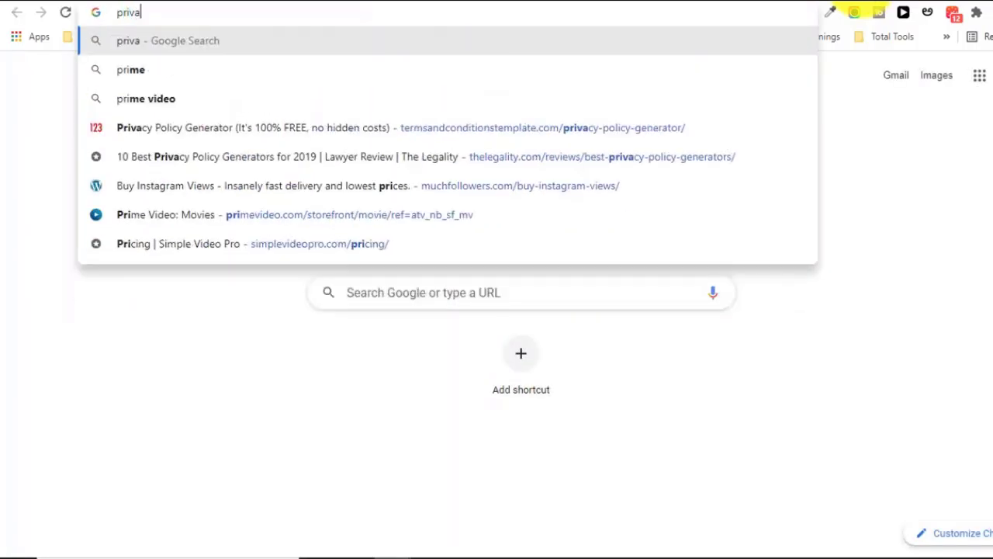
text(cy policy)
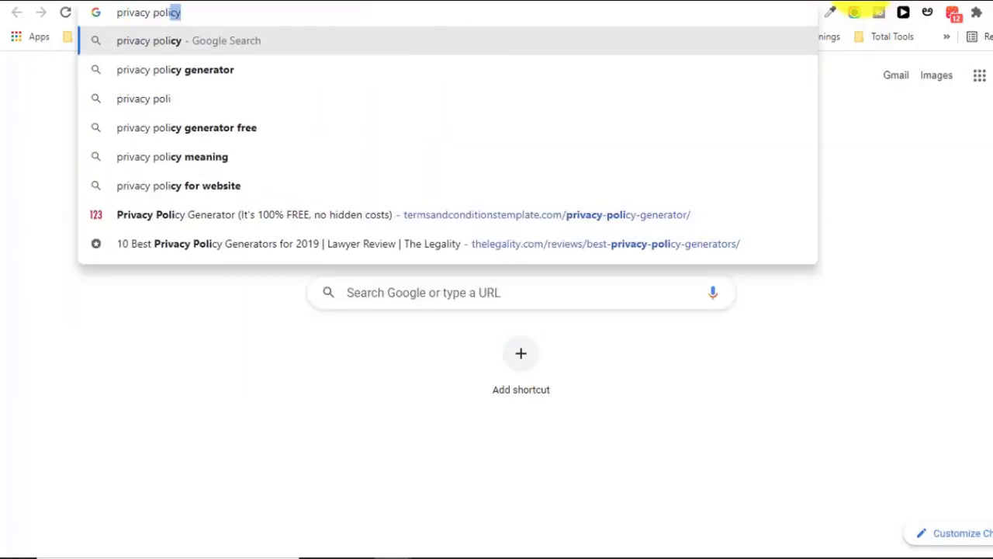
key(Down)
key(Down)
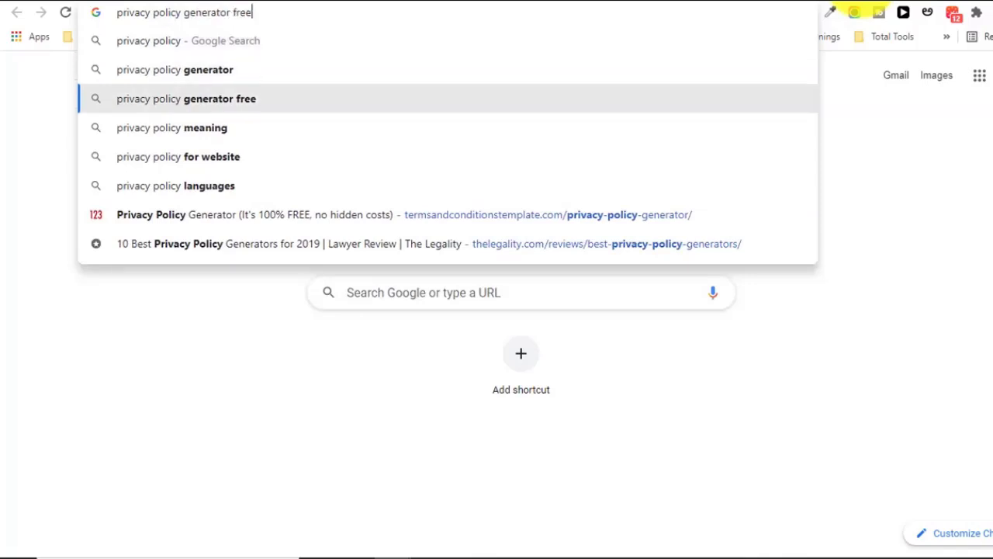
key(Return)
scroll(496, 310, down, 3)
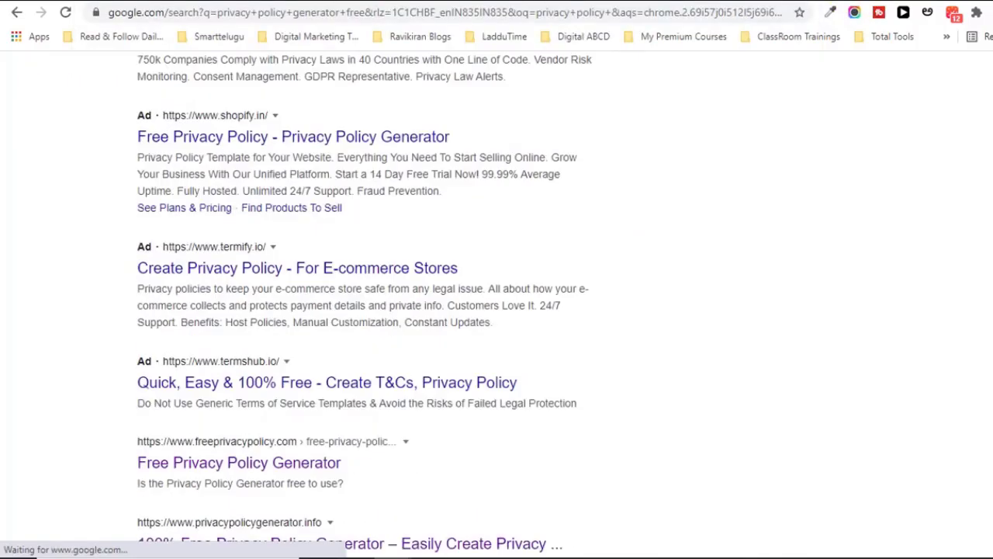
scroll(440, 320, down, 1)
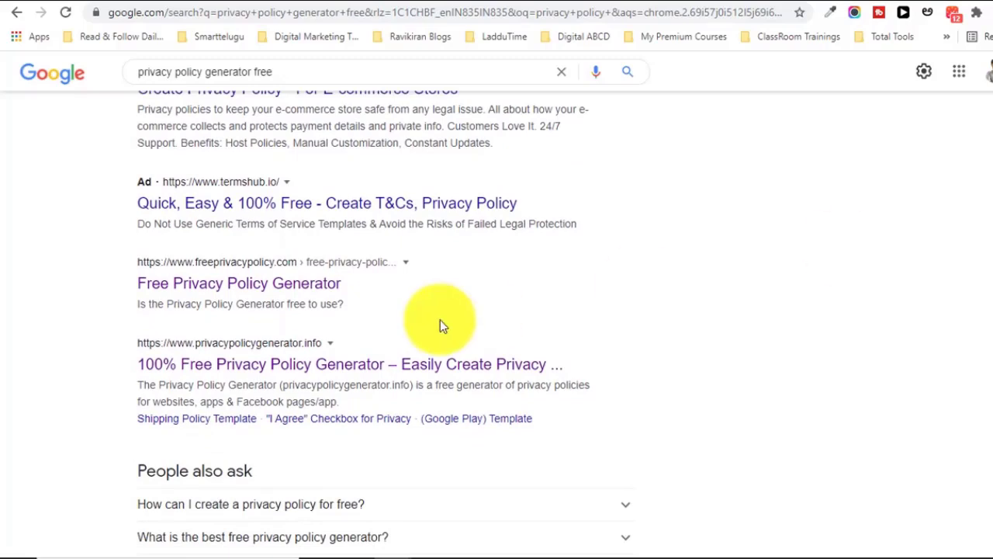
click(243, 370)
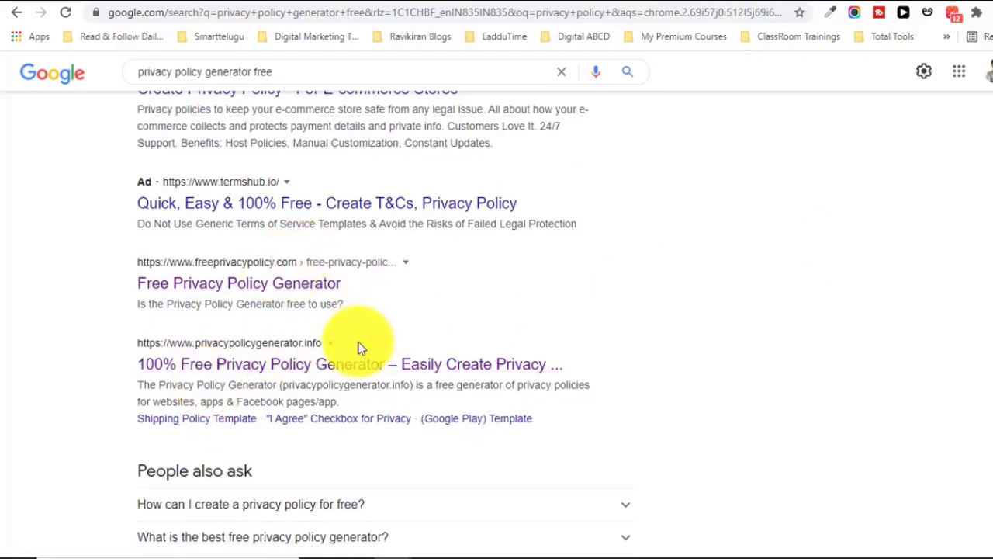
- Open privacypolicygenerator.info and fill in "demoforsmarttelugu" as the company name and "demoforsmarttelugu.com" as the website name
click(346, 372)
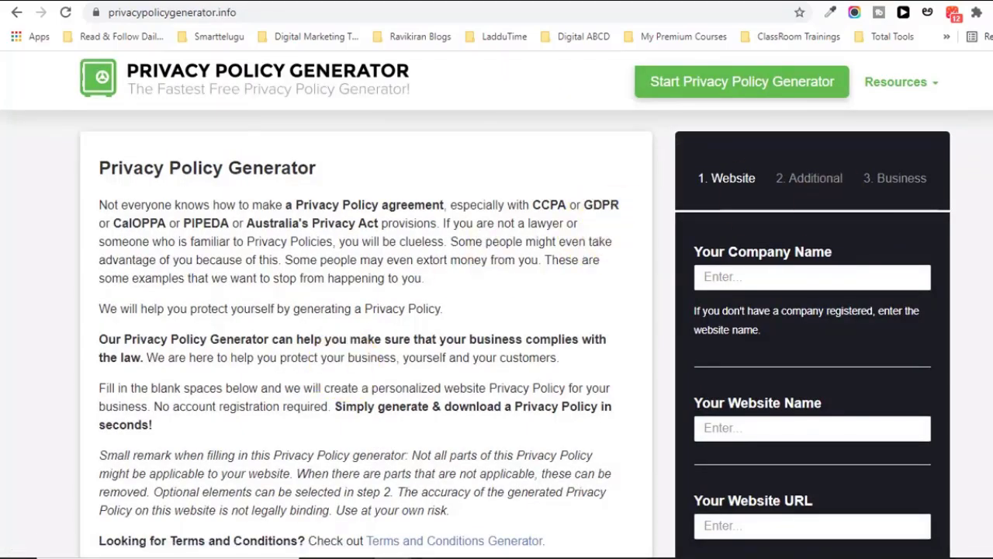
click(855, 266)
text(demoforsmarttelugu)
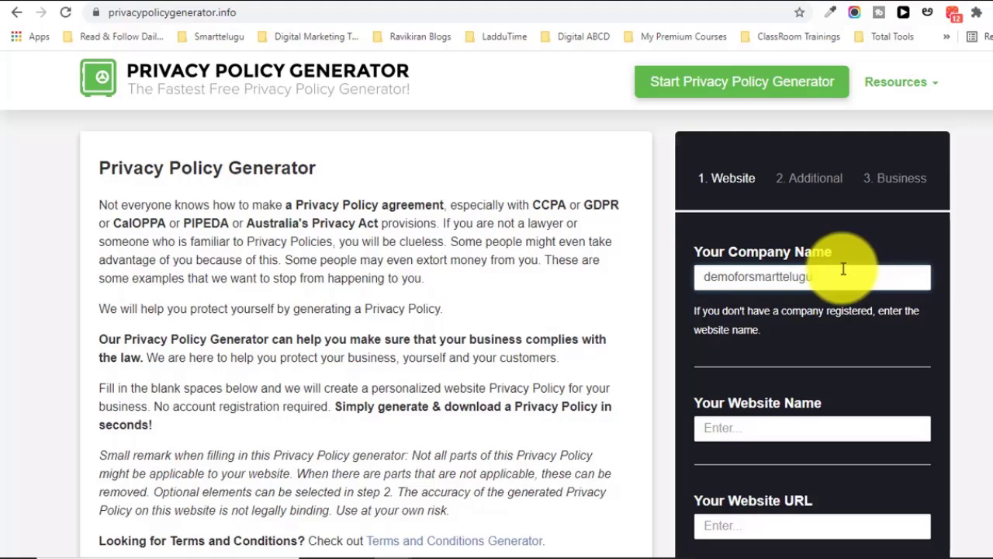
drag(849, 271, 632, 266)
key(ctrl+c)
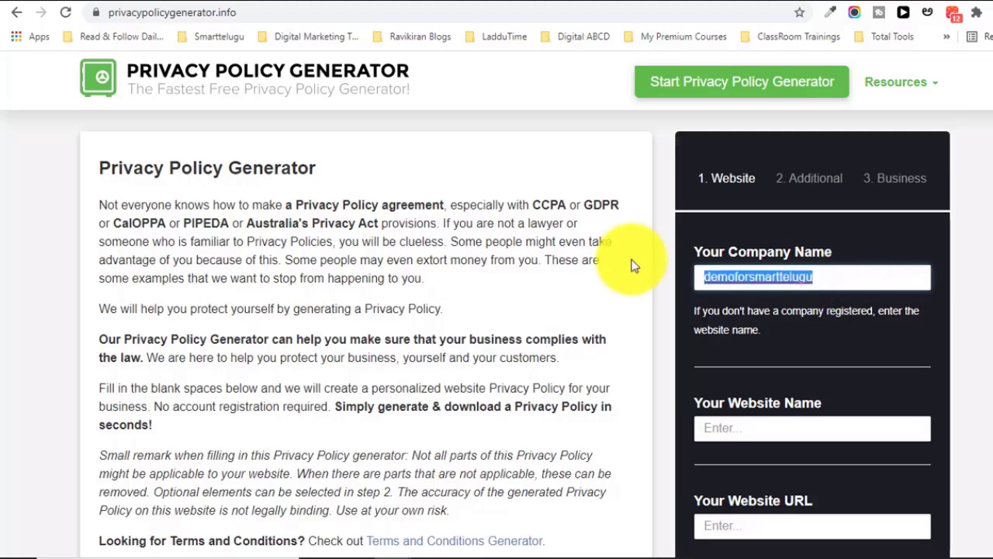
click(707, 432)
key(ctrl+v)
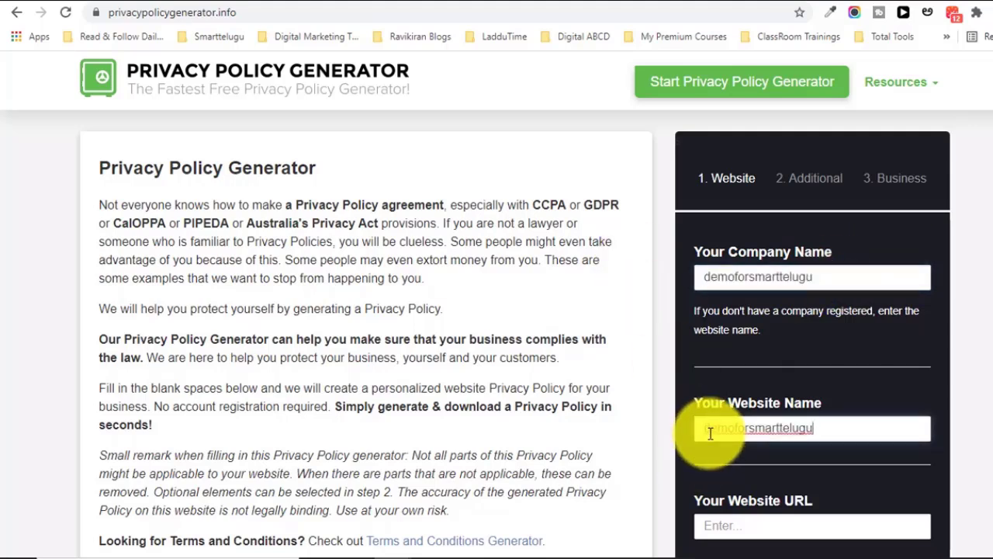
text(c)
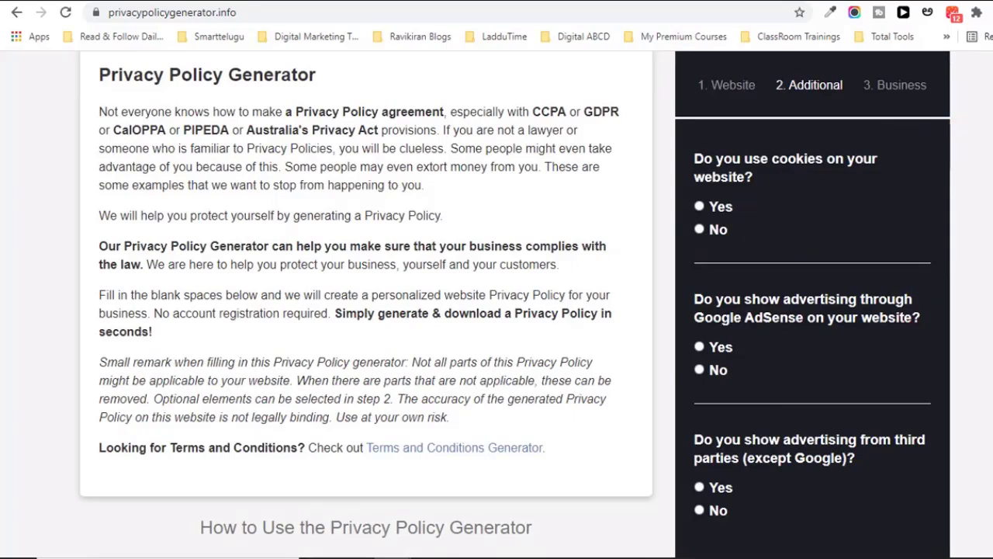
- Answer Yes to the cookies, Google AdSense and third-party advertising questions and proceed to the Business section
click(699, 206)
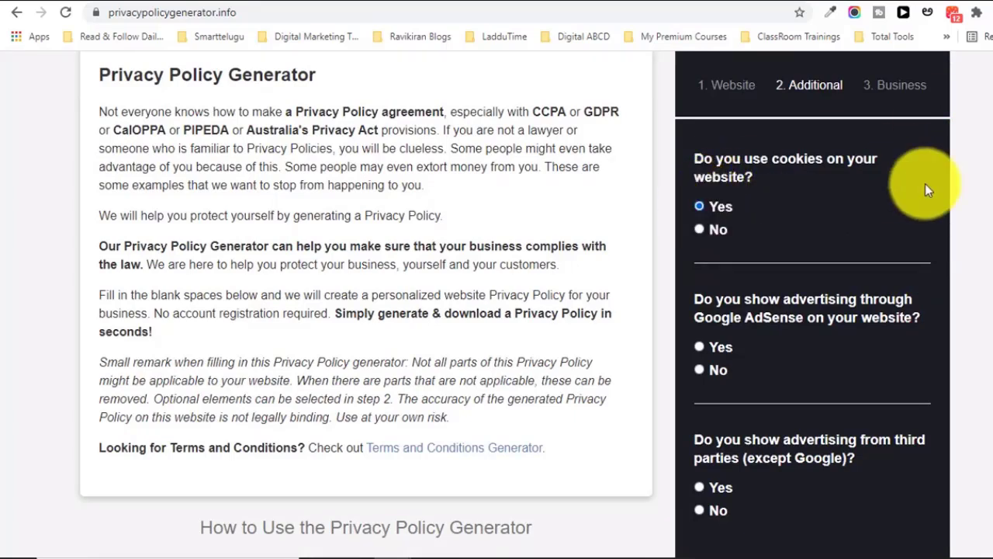
scroll(497, 310, down, 1)
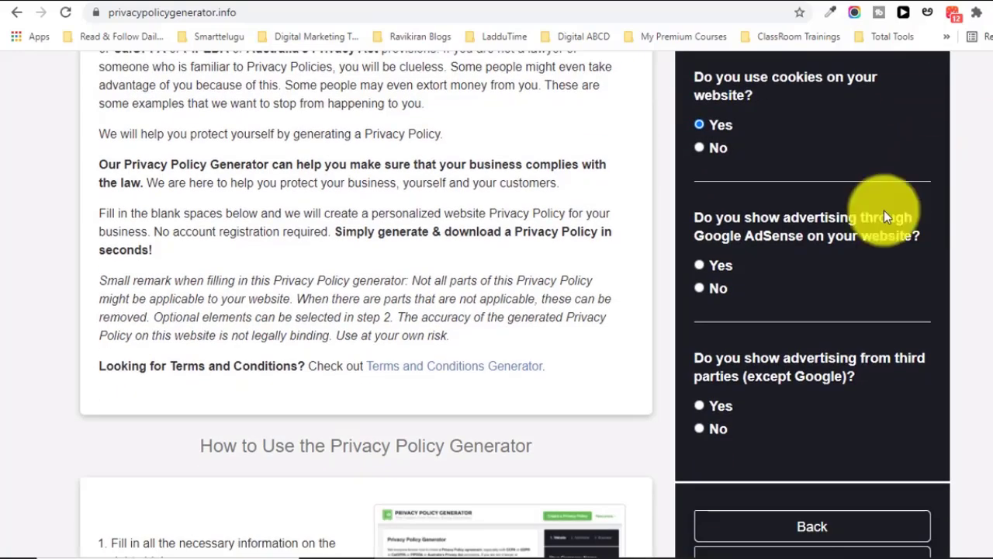
click(699, 264)
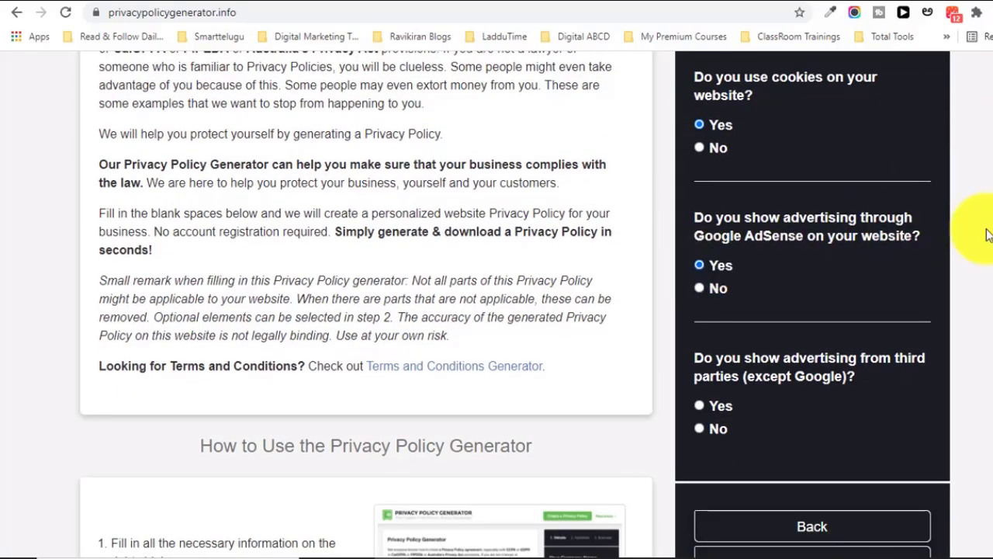
scroll(496, 311, down, 1)
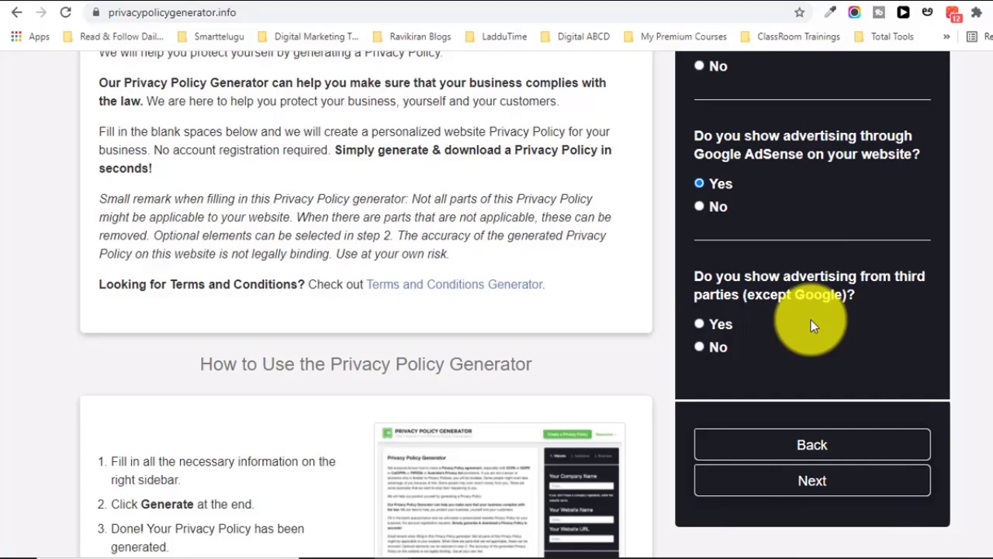
click(699, 325)
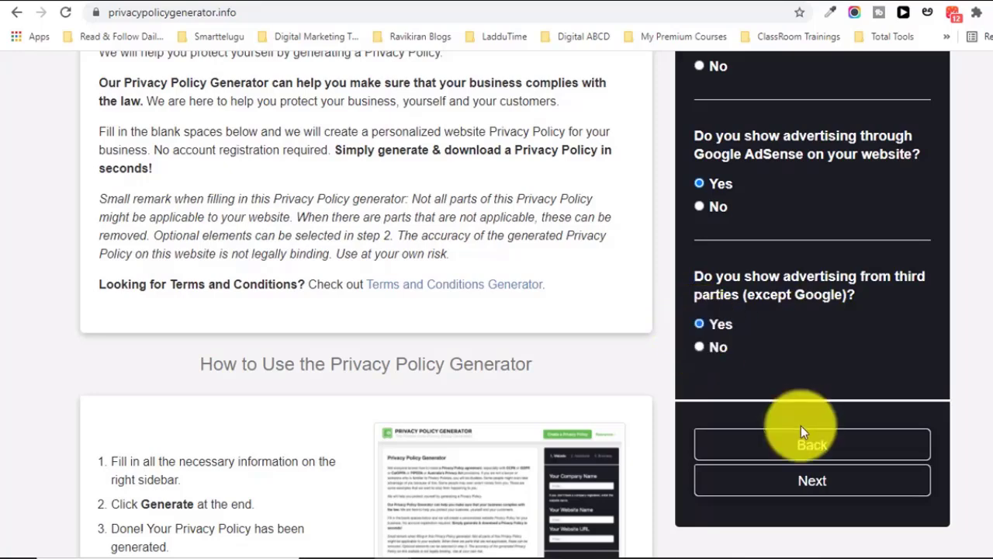
click(815, 487)
- Set the business country to India and the state to Telangana
click(840, 182)
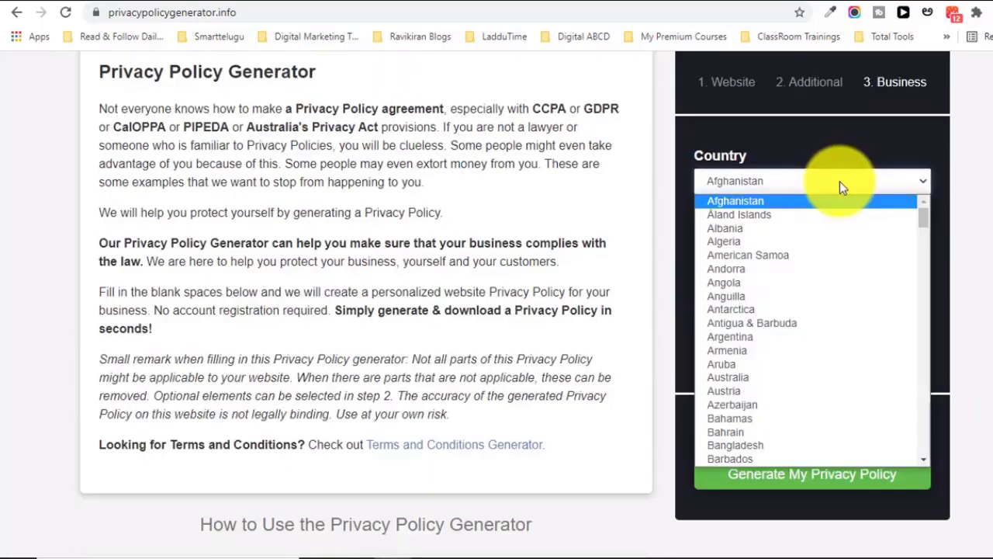
text(india)
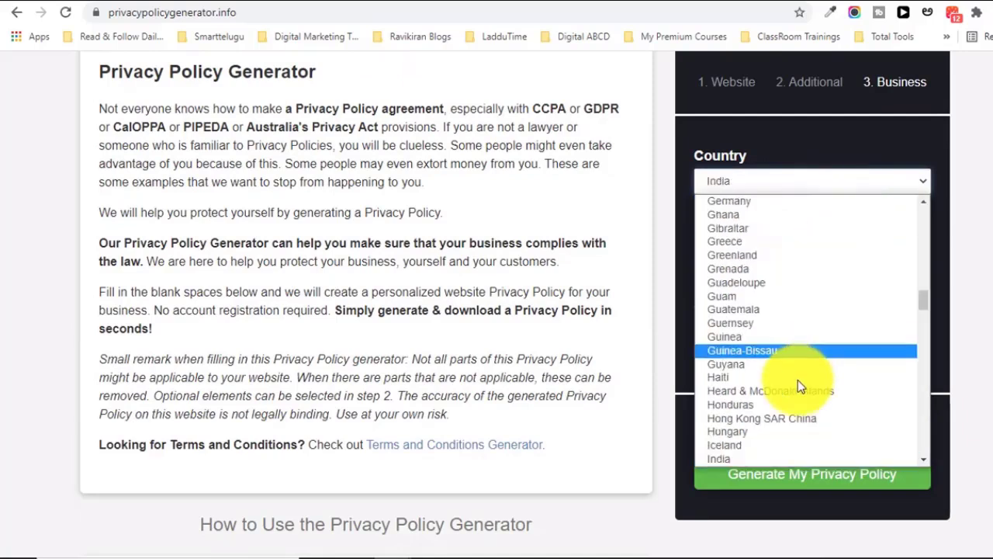
click(780, 458)
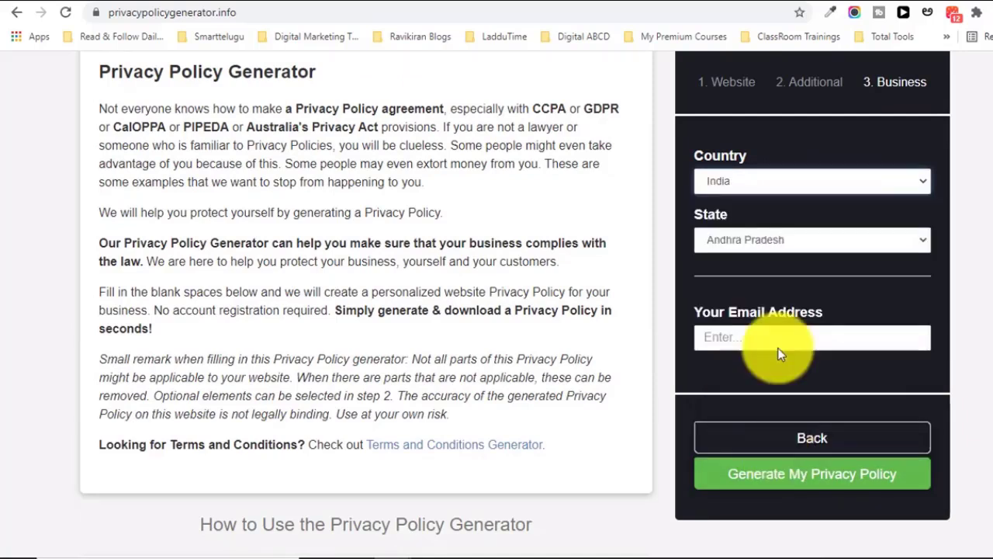
click(781, 245)
text(te)
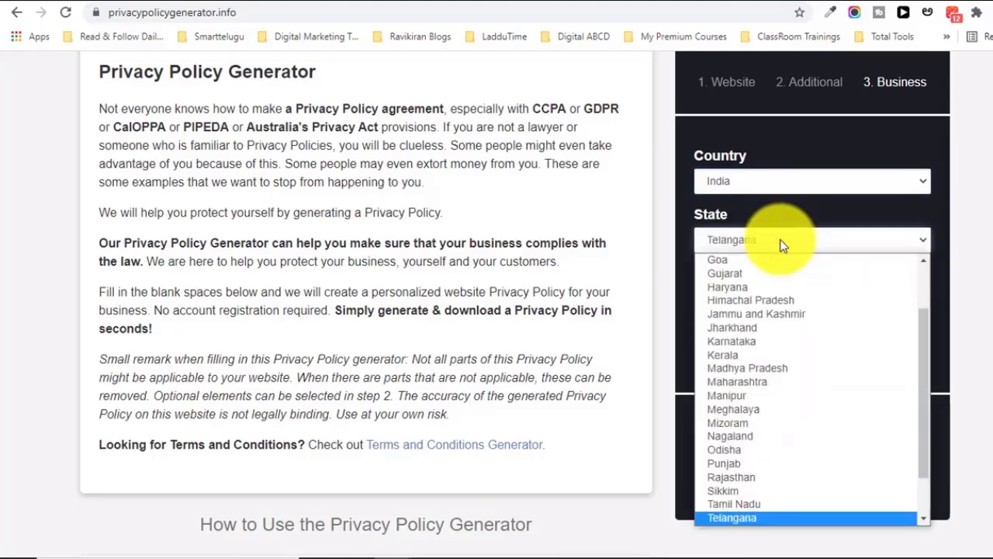
scroll(712, 519, down, 1)
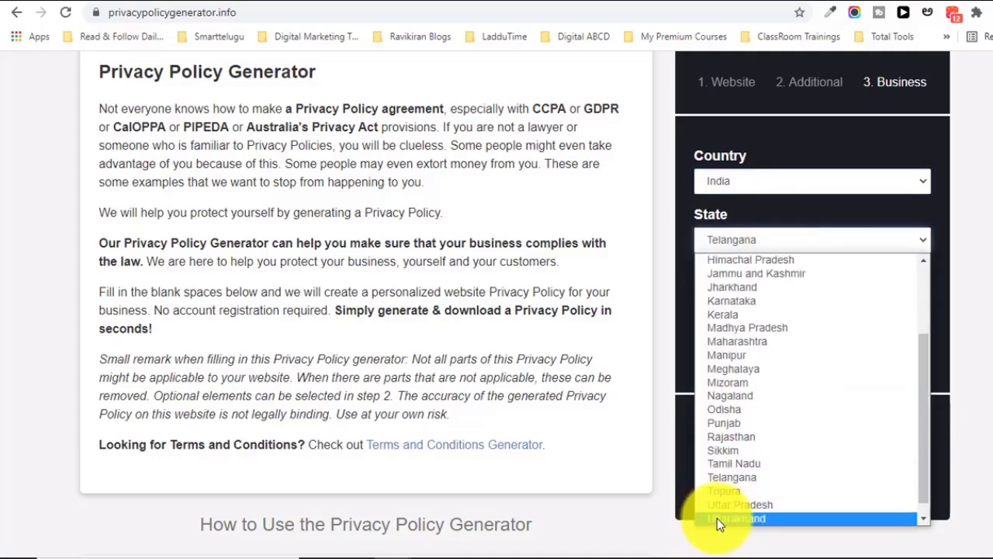
click(738, 476)
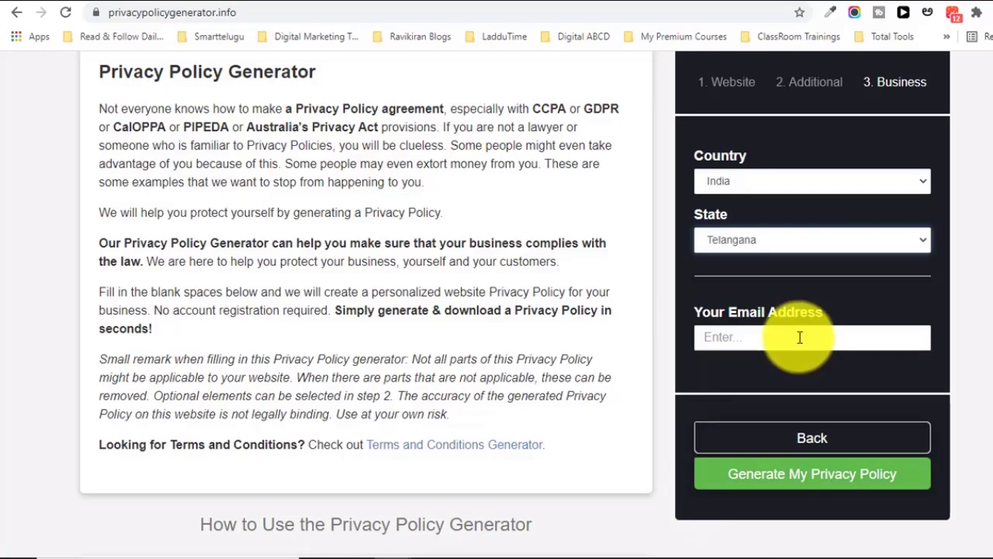
- Generate the privacy policy and copy its full text to the clipboard
scroll(800, 337, down, 4)
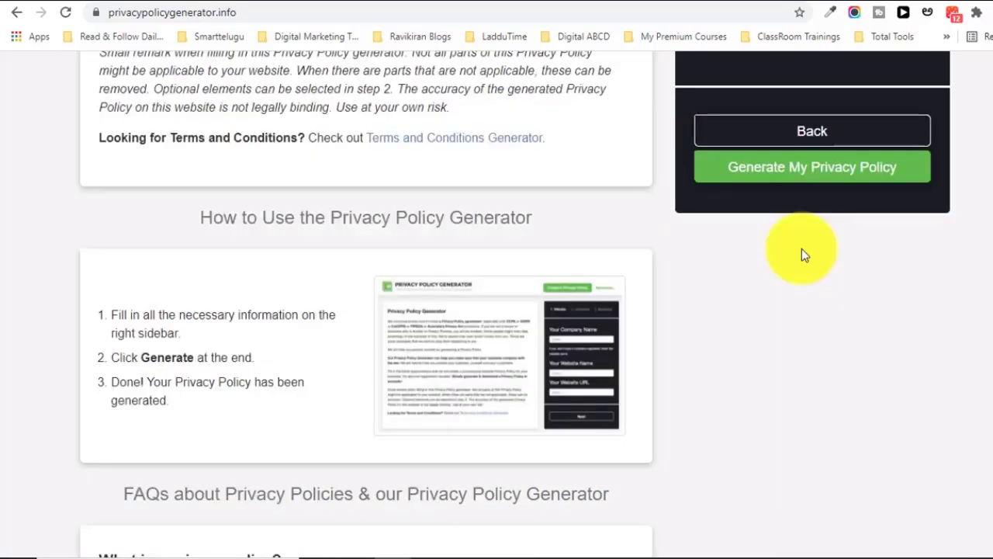
click(805, 176)
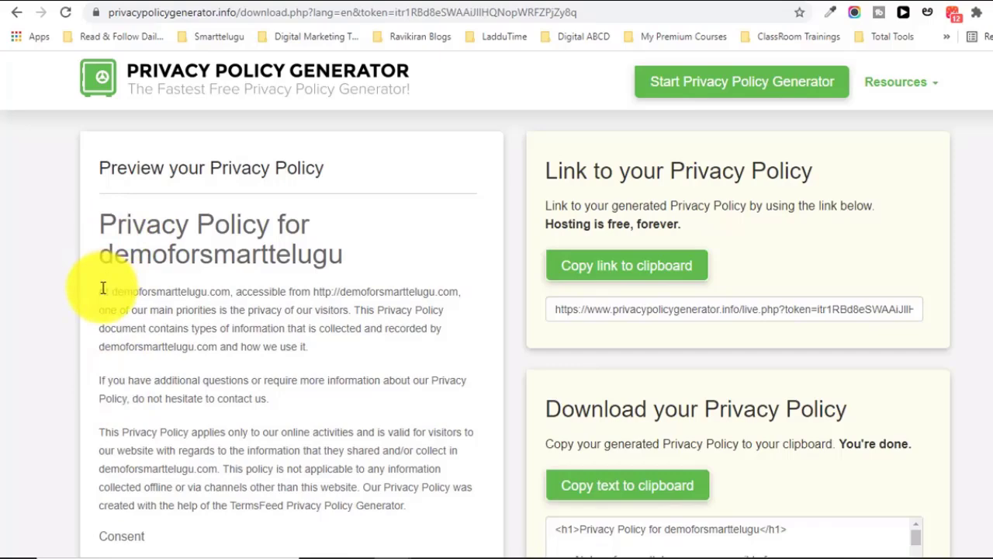
scroll(496, 304, down, 2)
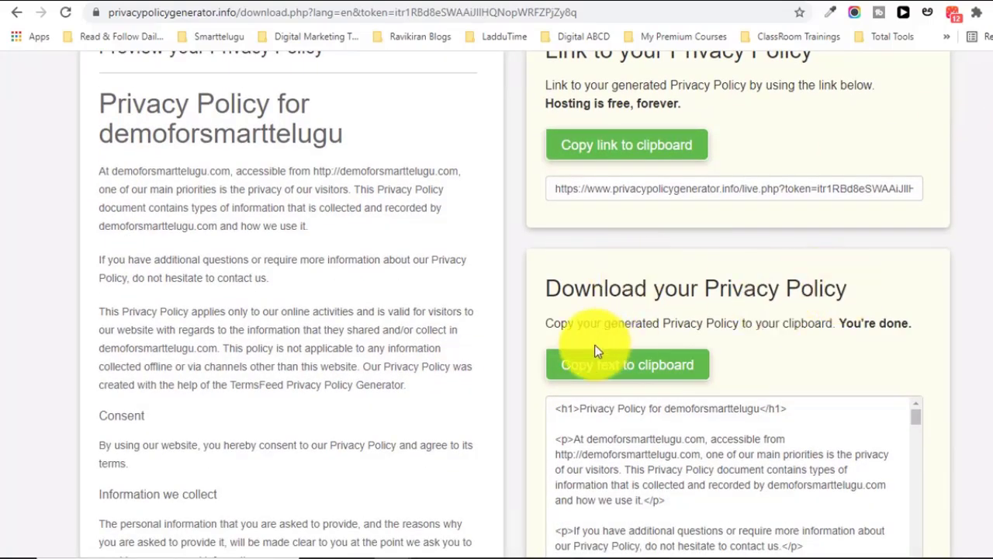
click(667, 371)
scroll(737, 277, down, 1)
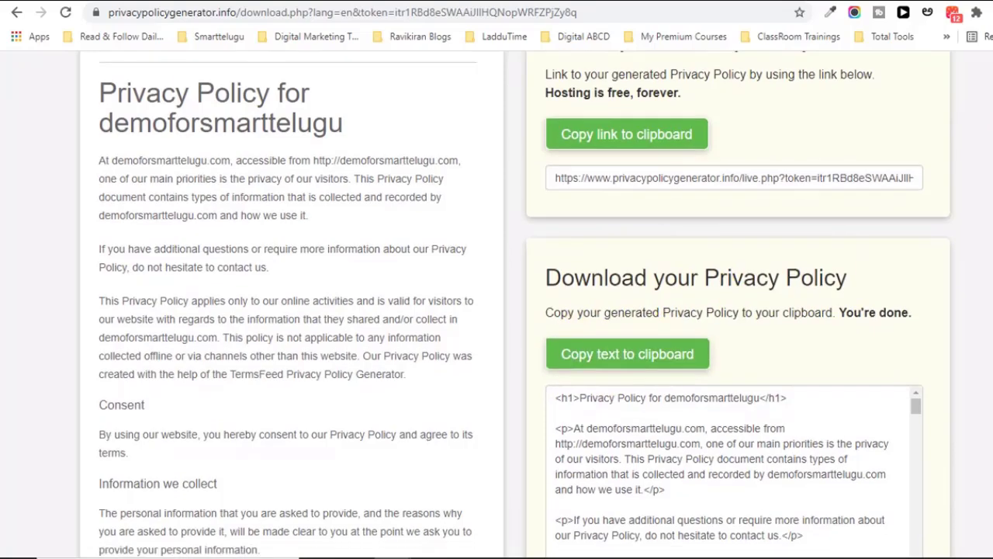
click(596, 288)
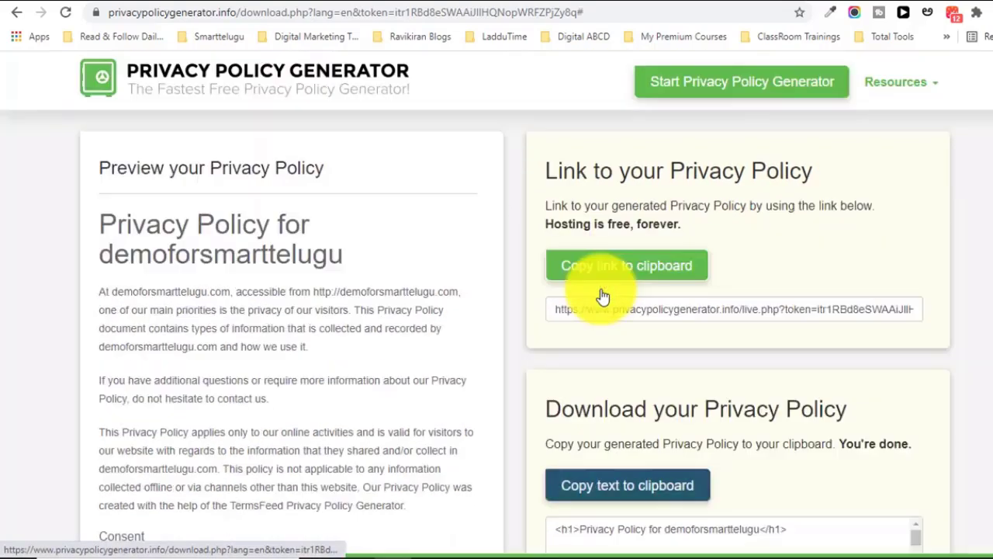
- Paste the copied policy text into the body of the WordPress Privacy Policy page and publish the page
click(418, 1)
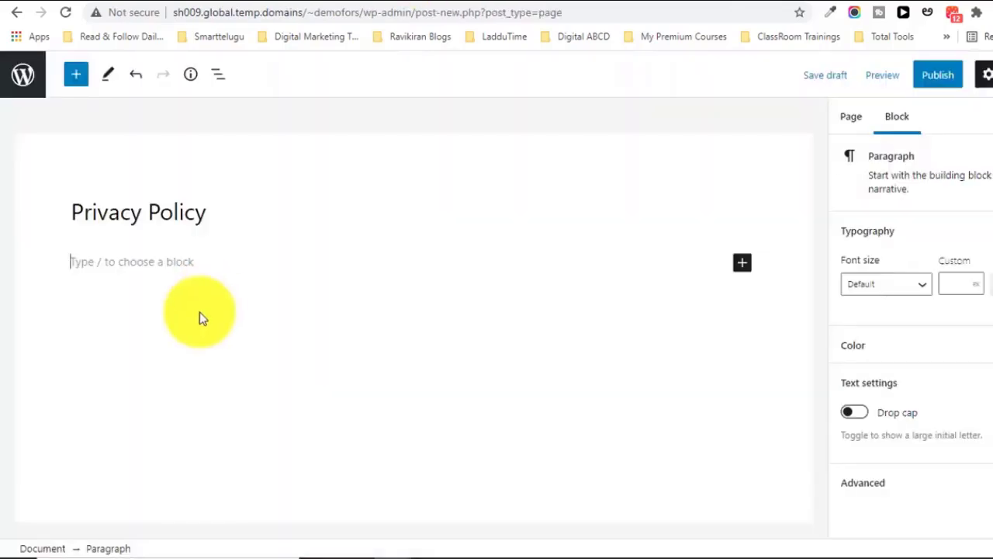
key(ctrl+v)
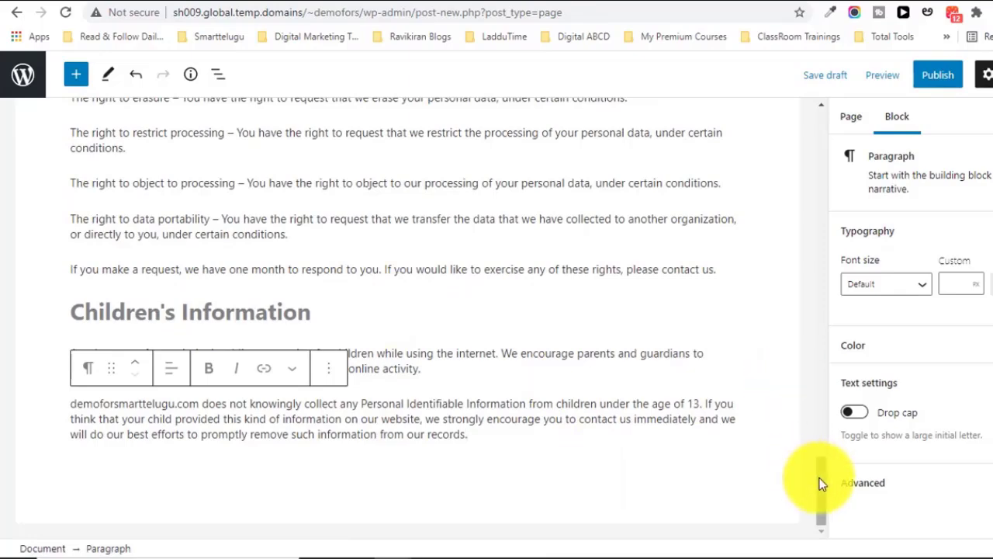
drag(820, 483, 799, 123)
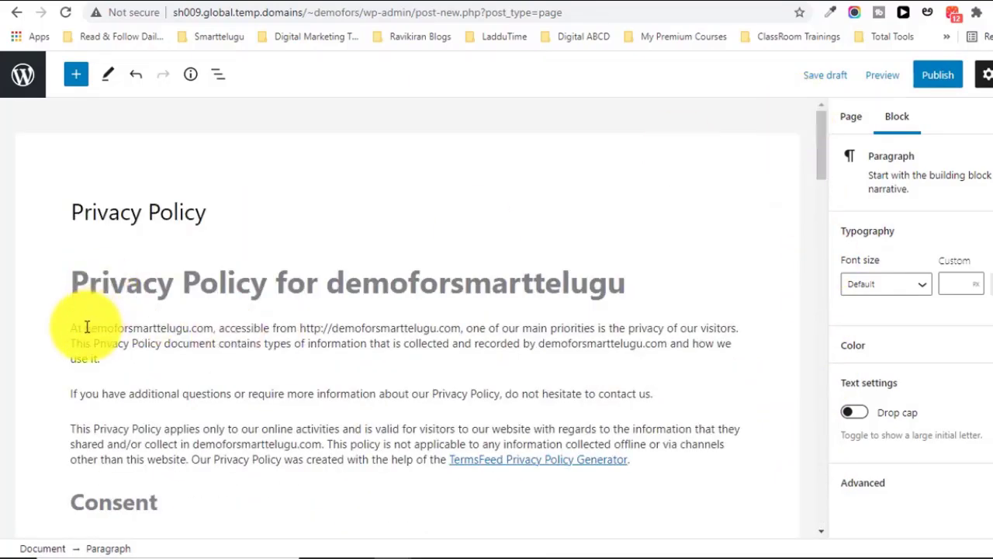
drag(85, 328, 466, 371)
click(664, 211)
click(938, 75)
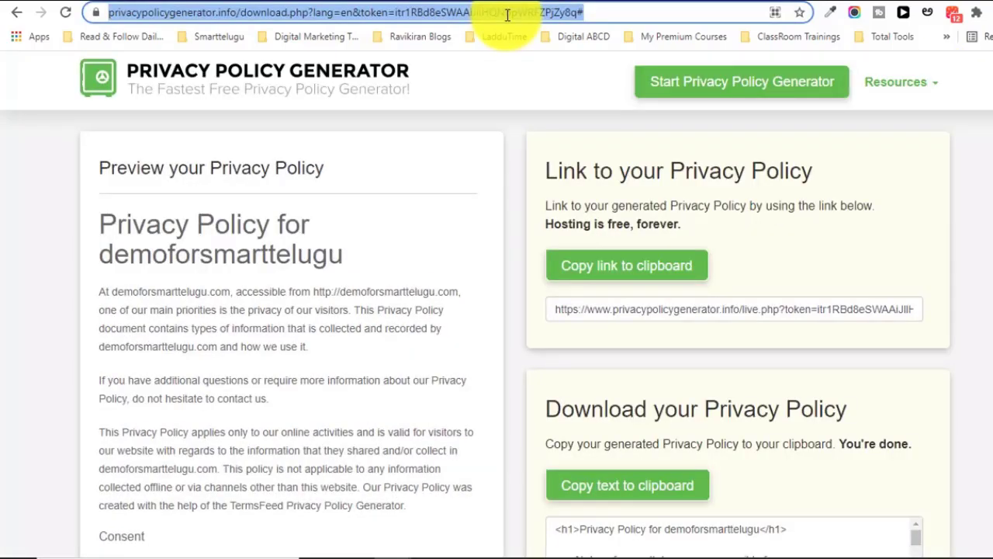
- Search Google for "terms and conditions generator" and open termsandconditionsgenerator.com
text(terms and)
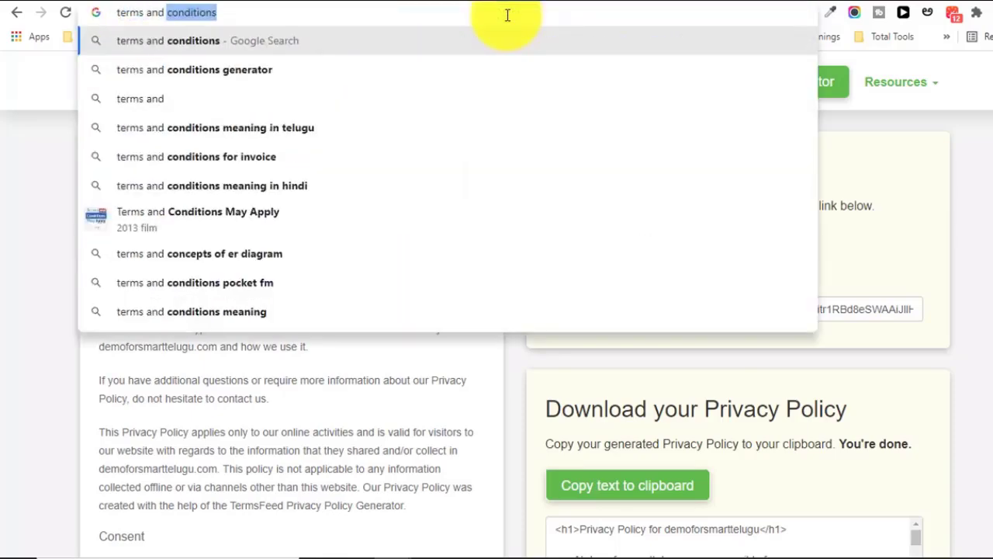
click(484, 69)
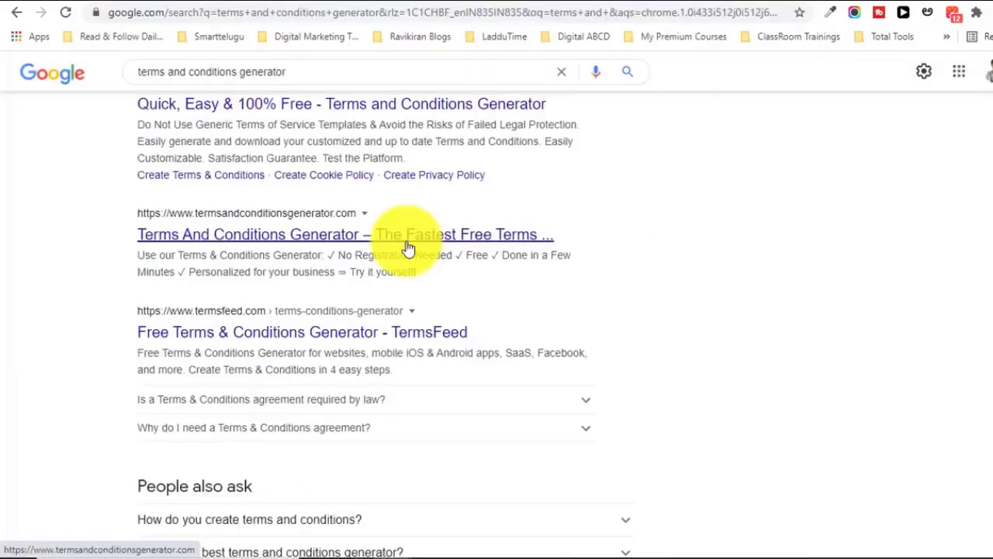
click(406, 247)
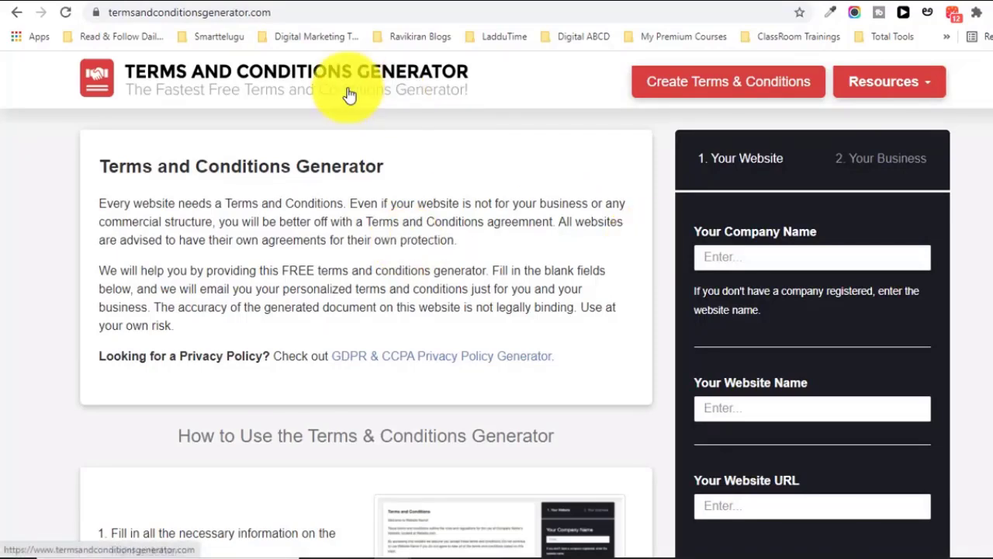
click(253, 16)
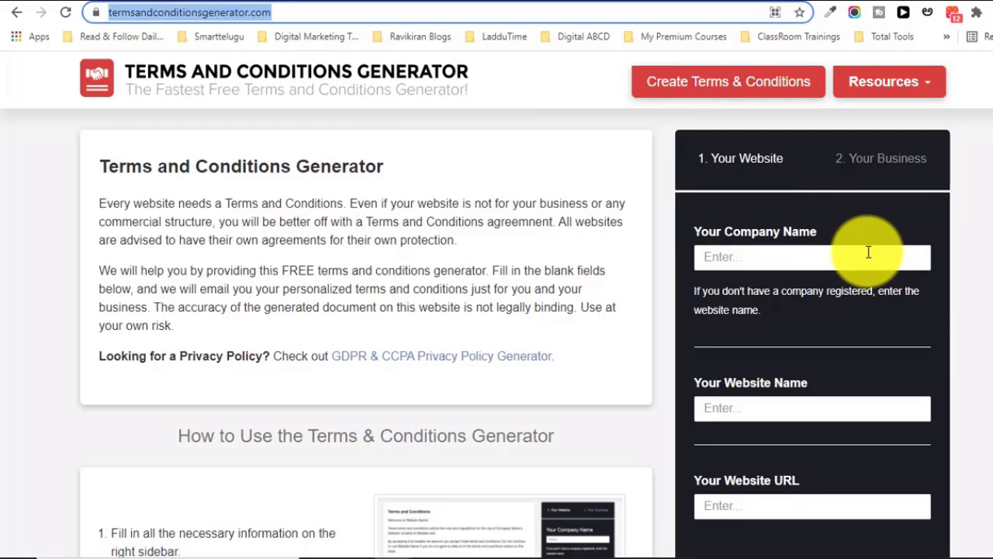
- Generate the Terms and Conditions for demoforsmarttelugu and copy the generated text to the clipboard
click(793, 259)
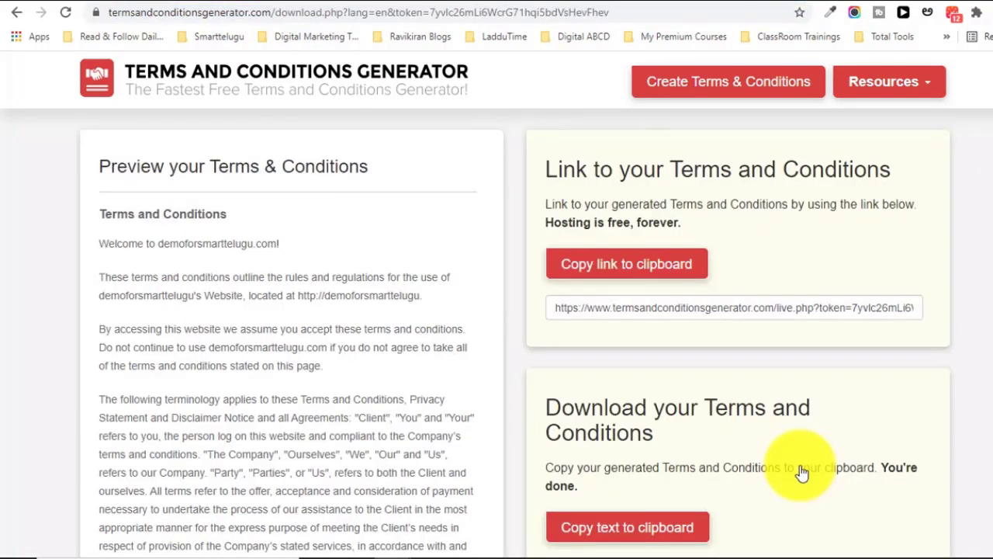
scroll(659, 357, down, 2)
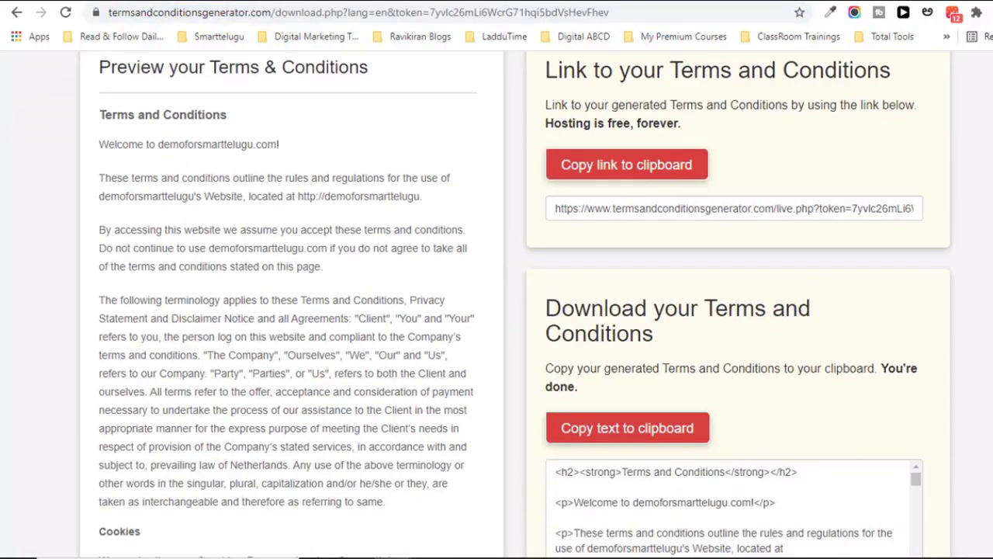
click(658, 358)
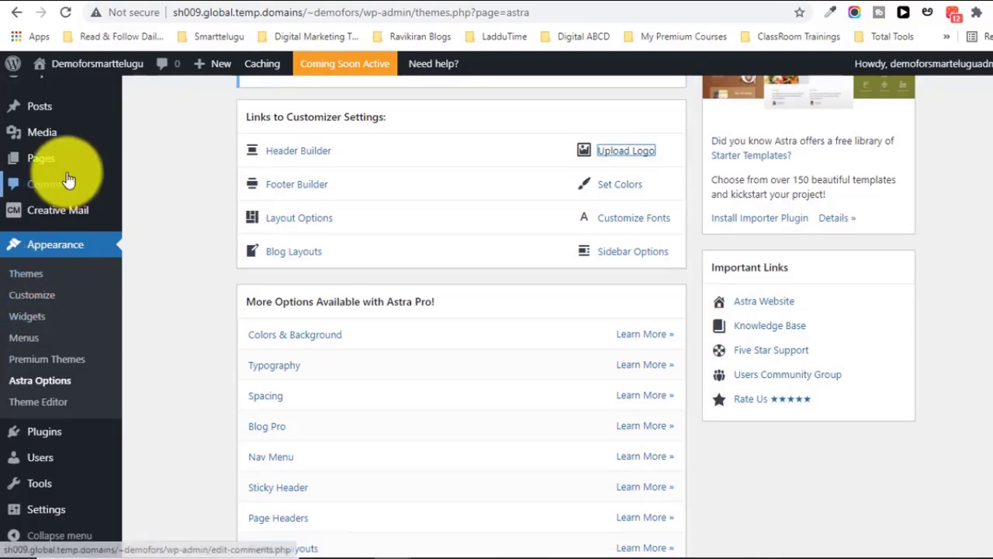
- Add a new page in the WordPress dashboard and paste the copied terms and conditions text into its body
mouse_move(65, 161)
click(162, 183)
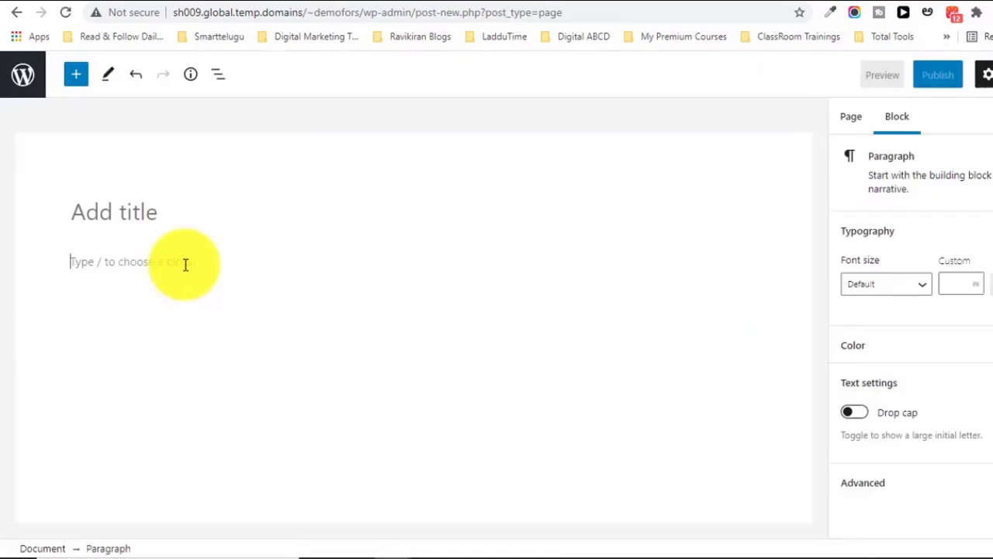
key(ctrl+v)
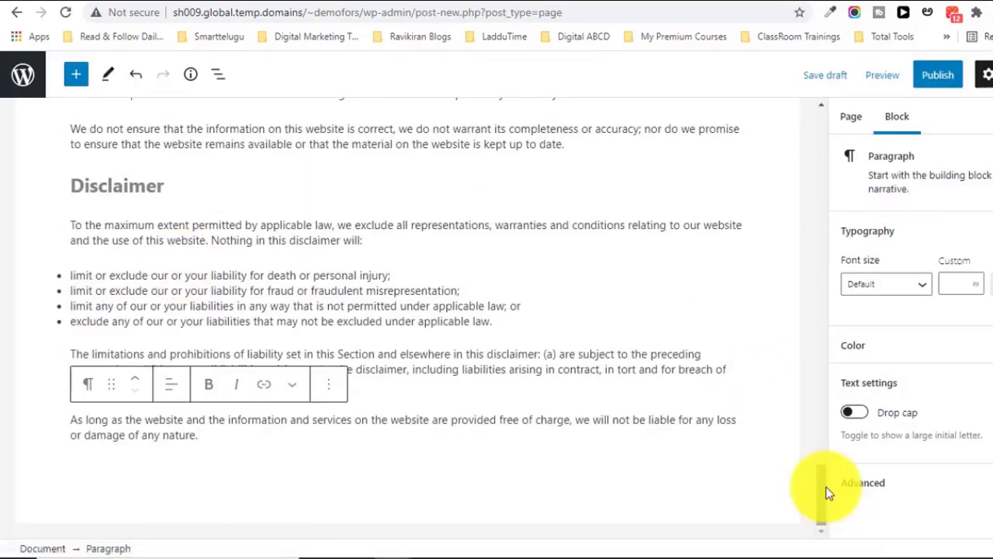
- Title the new page "Terms and Conditions", publish it and leave the editor for the page list
drag(828, 492, 824, 116)
click(299, 202)
text(Terms)
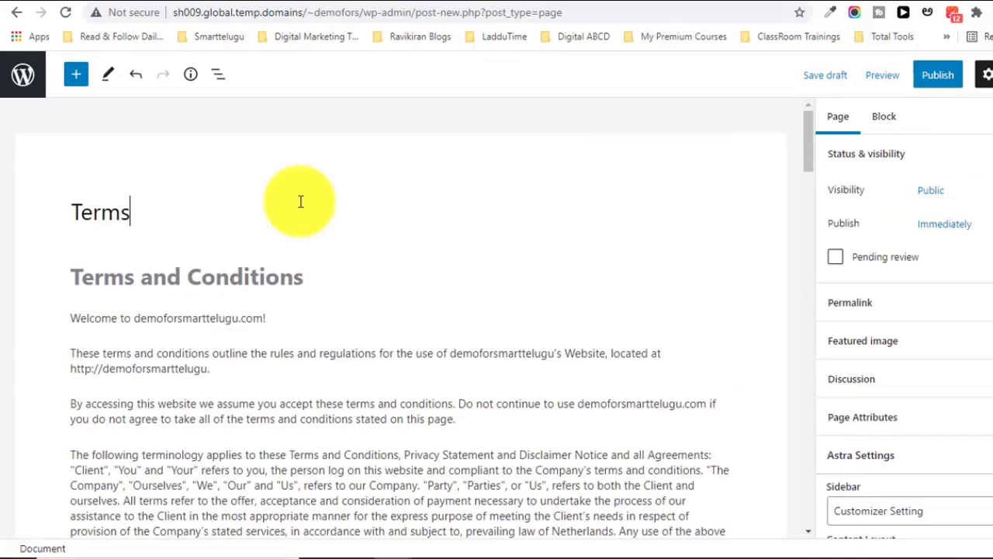
text( and Conditions)
click(942, 81)
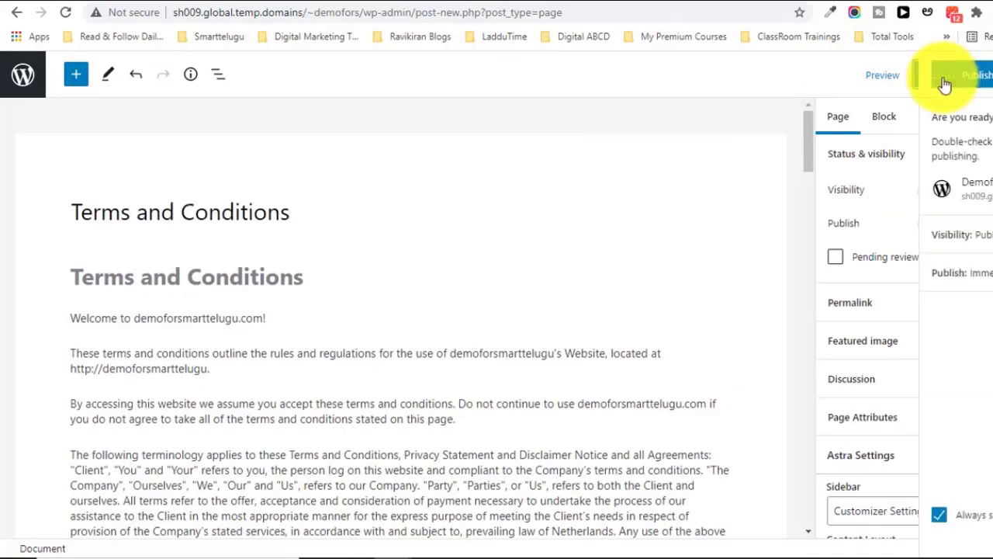
click(873, 75)
click(28, 81)
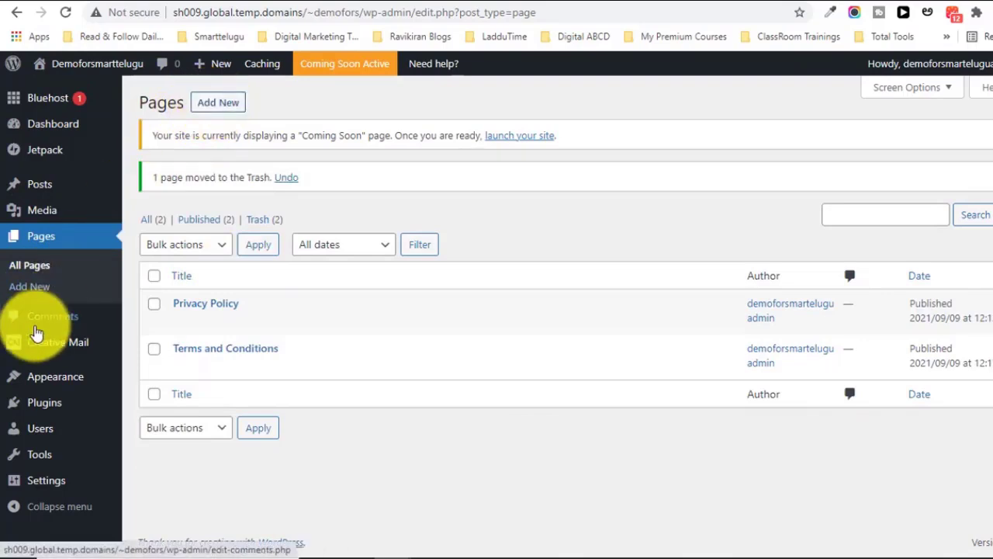
- Create a page titled "About Us" with three paragraphs introducing the Demoforsmarttelugu education blog, and publish it
click(39, 285)
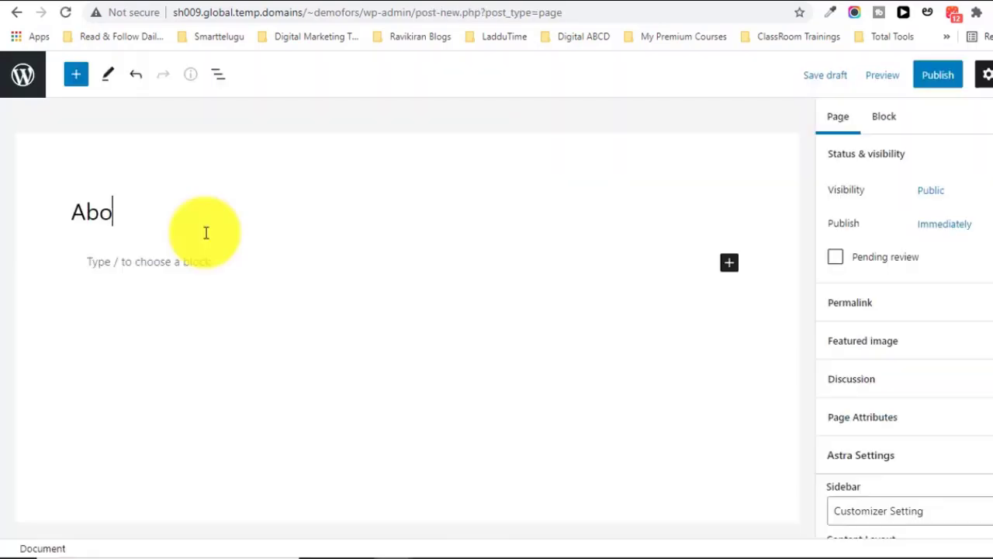
text(utr)
key(BackSpace)
text(Us)
click(159, 265)
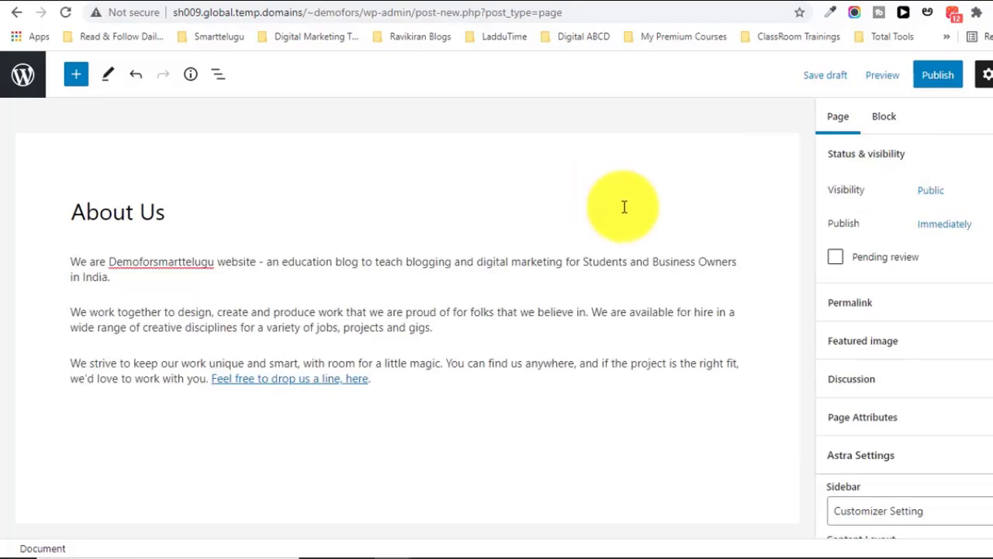
click(940, 75)
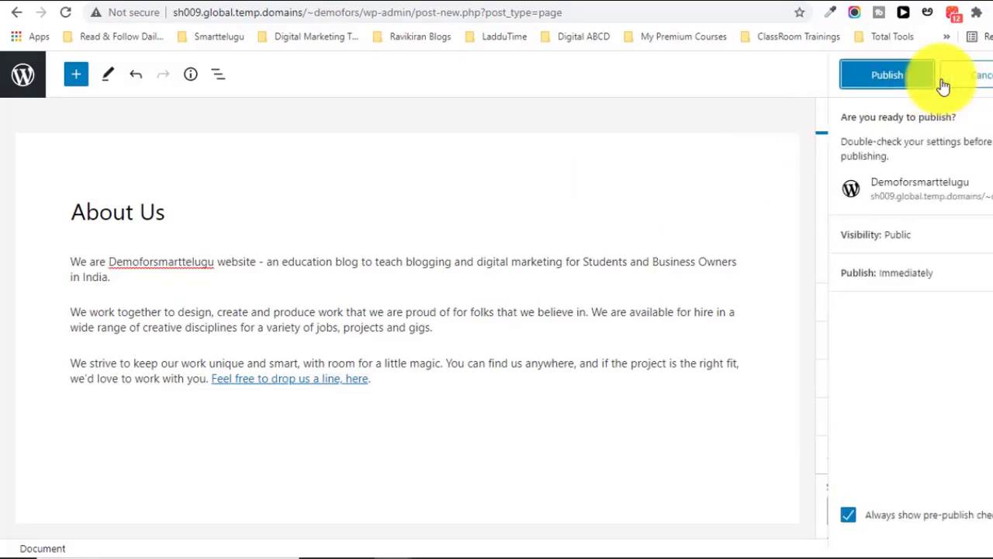
click(896, 78)
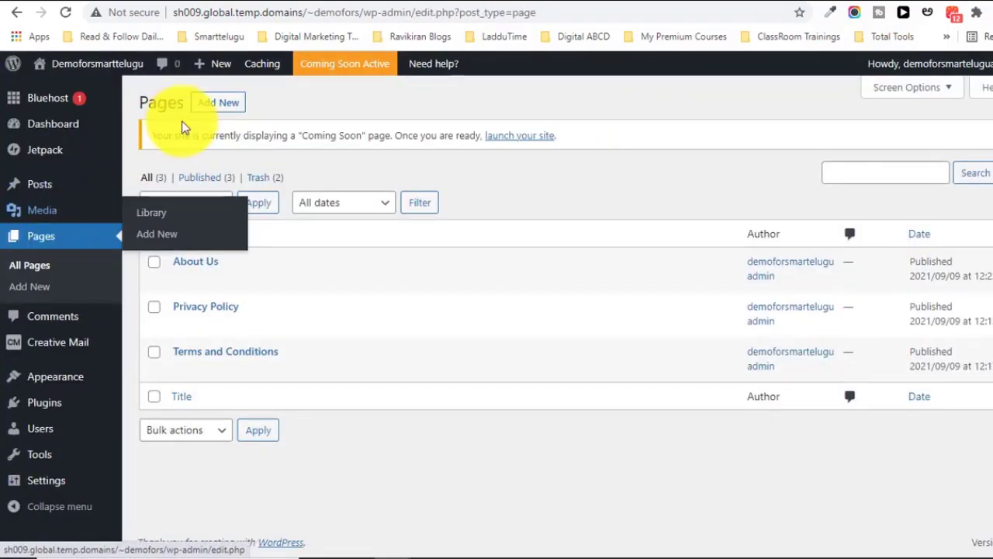
- Create a page titled "Contact US" with separate lines reading "Email :", "Phone :" and "Address :", and publish it
click(228, 107)
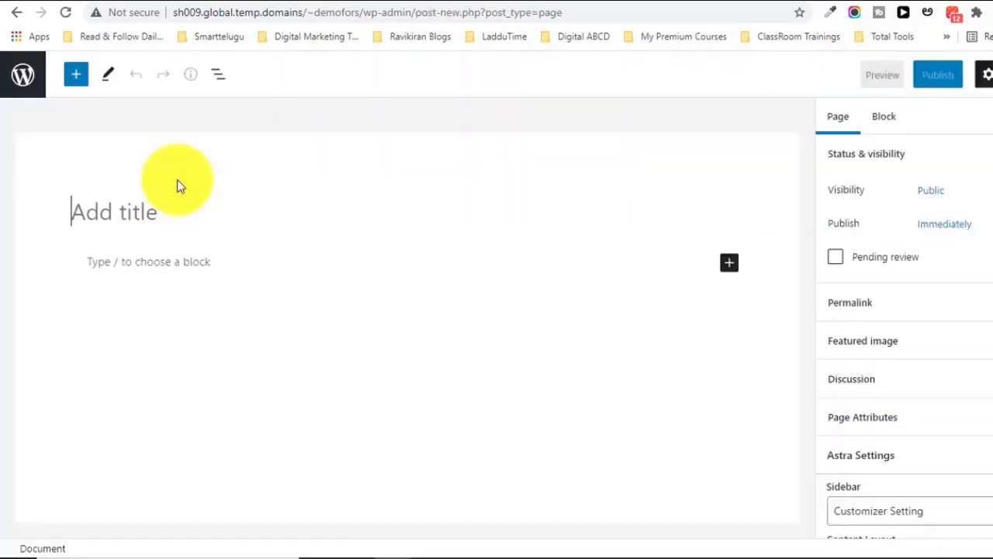
text(Contact US)
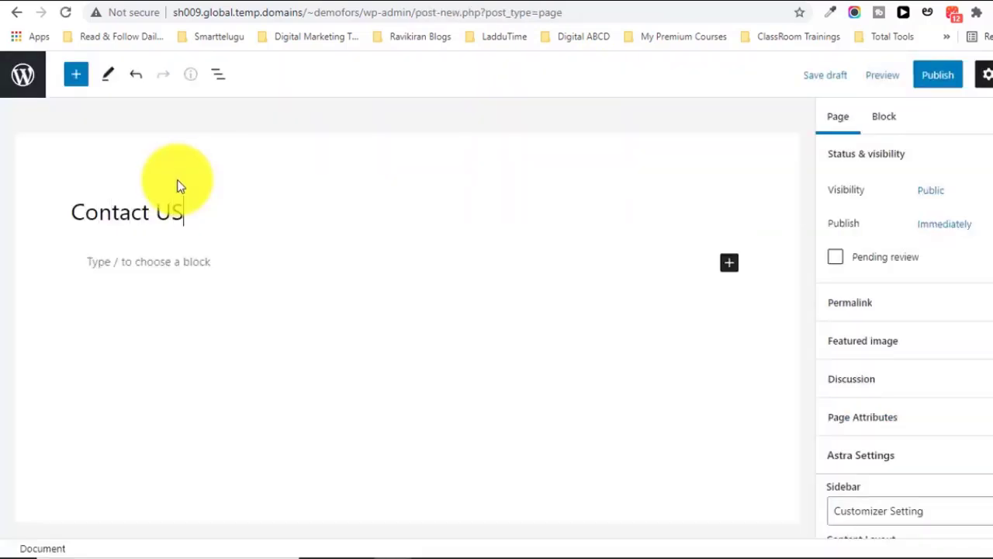
click(139, 264)
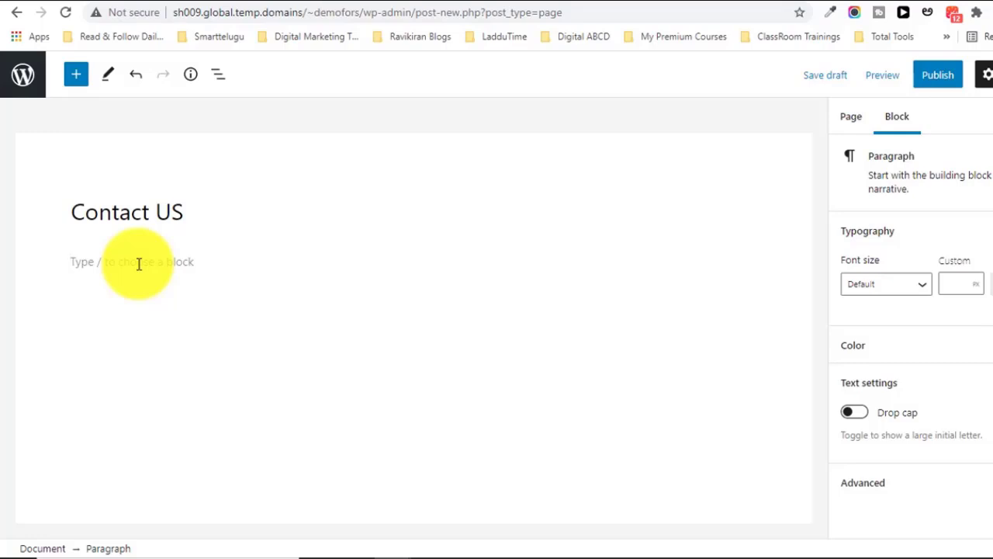
text(Email :)
key(Return)
text(Pho)
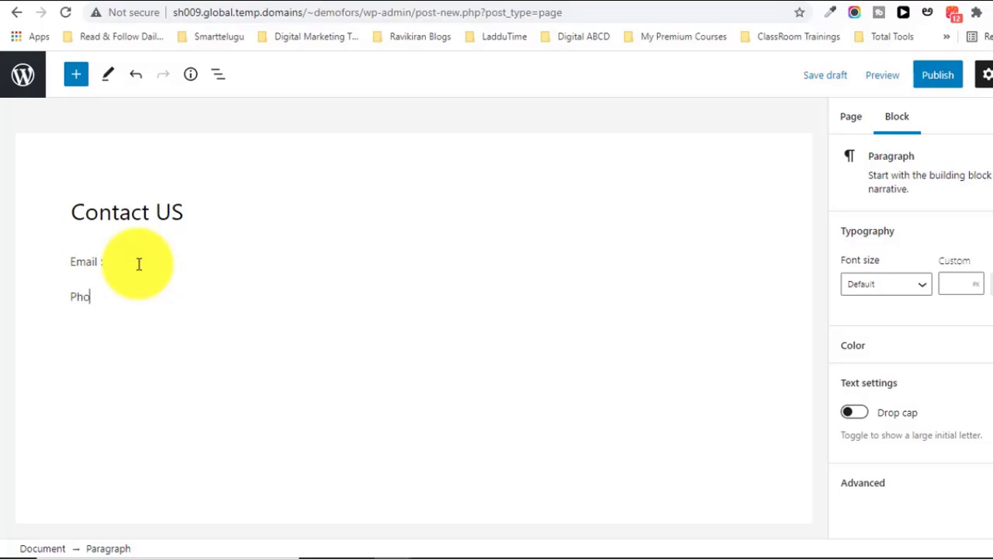
text(ne :)
key(Return)
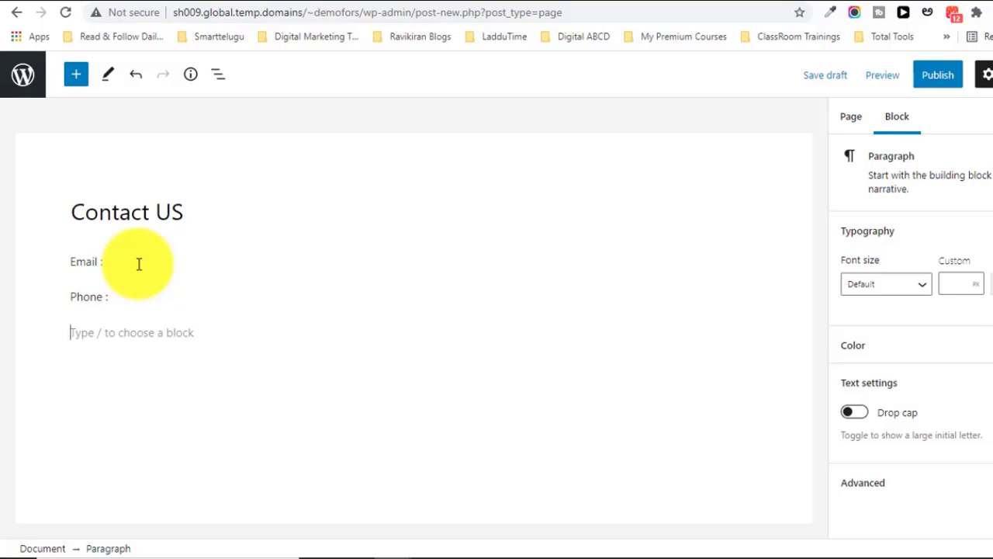
text(Address )
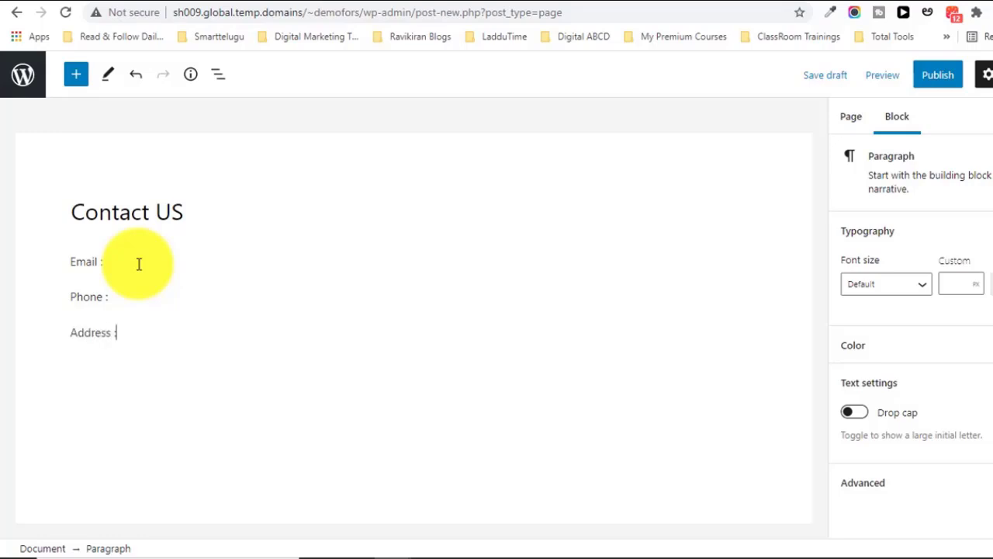
text(:)
click(931, 84)
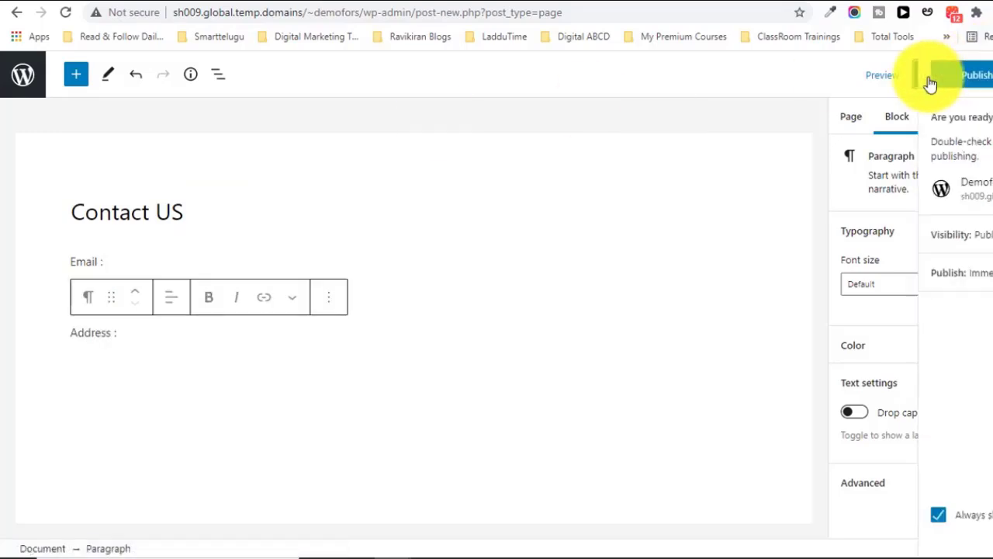
click(907, 82)
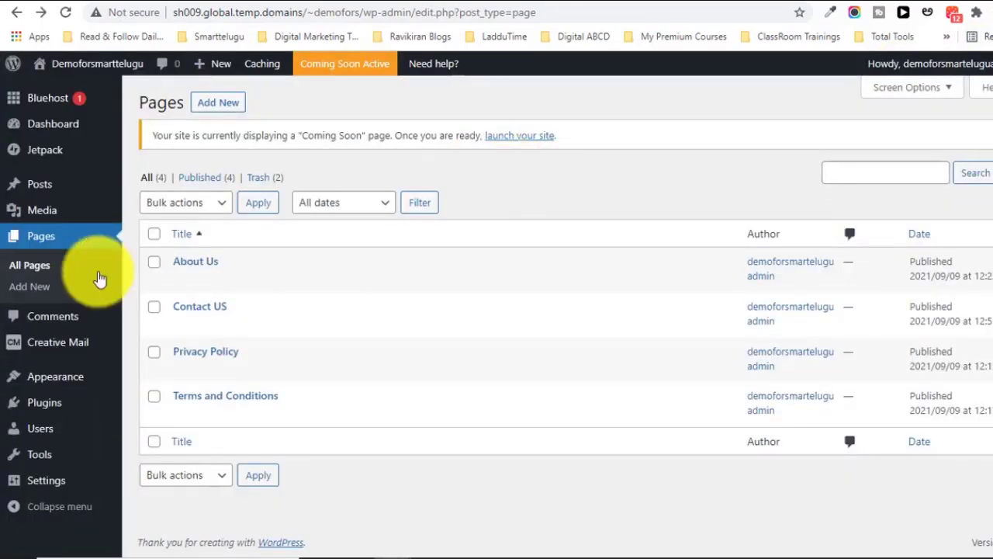
- Create a navigation menu named "Main Menu" and assign it to the Primary Menu display location
mouse_move(41, 384)
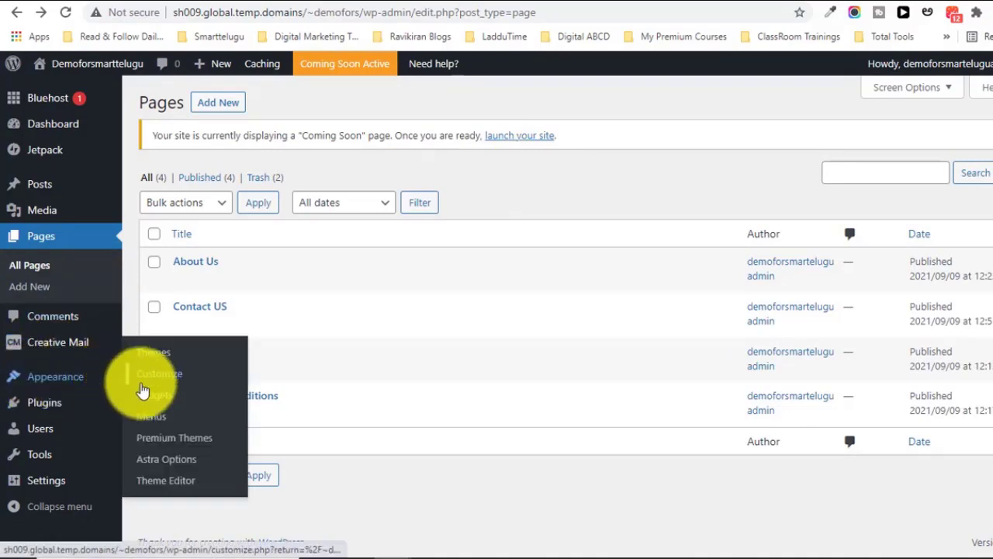
click(153, 421)
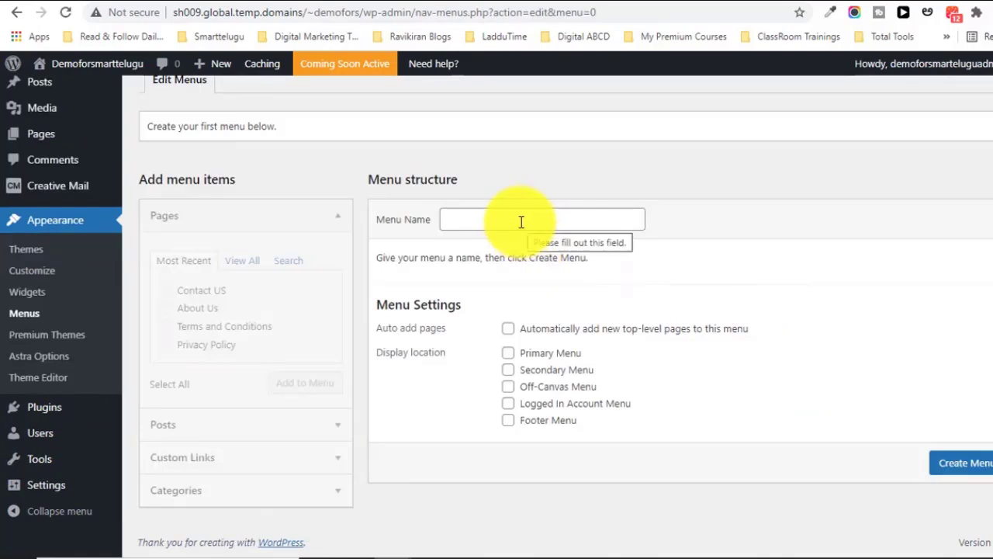
click(520, 222)
text(Main )
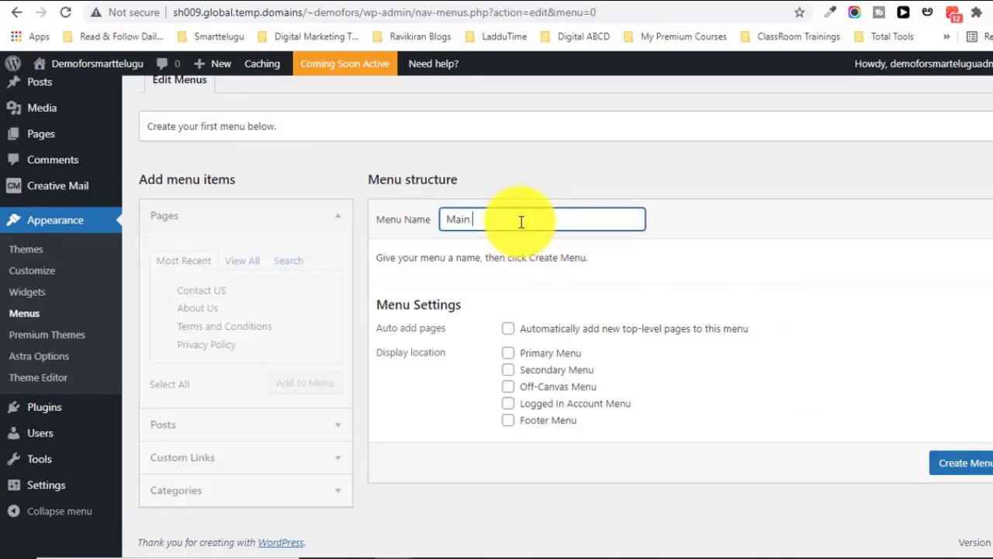
text(Menu)
click(508, 357)
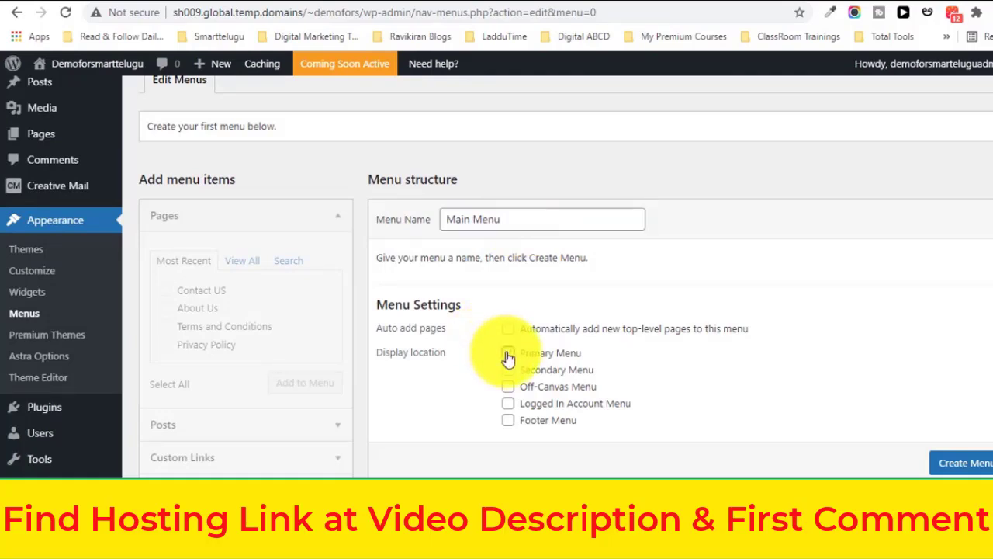
click(970, 465)
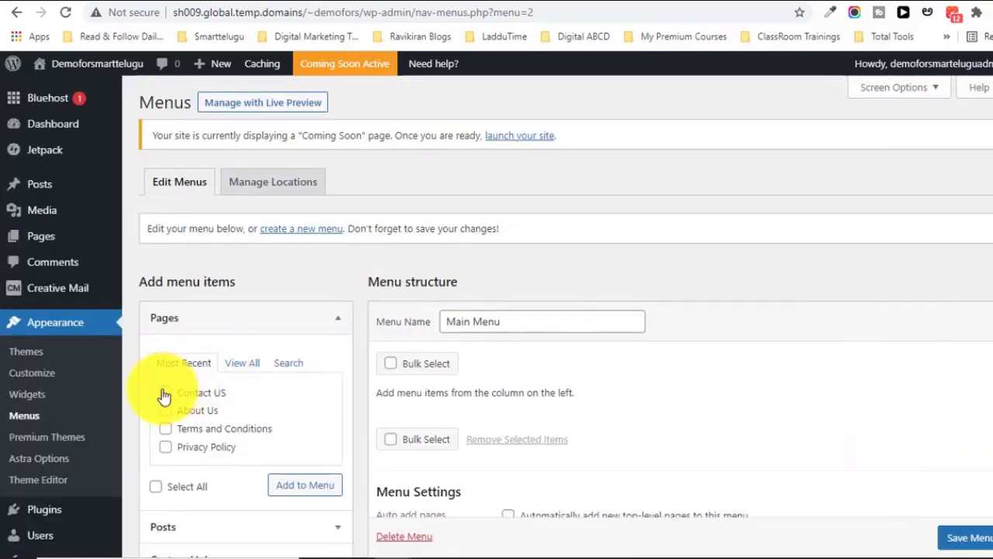
- Add the Contact US, About Us, Terms and Conditions and Privacy Policy pages to Main Menu
click(165, 393)
click(166, 410)
click(165, 428)
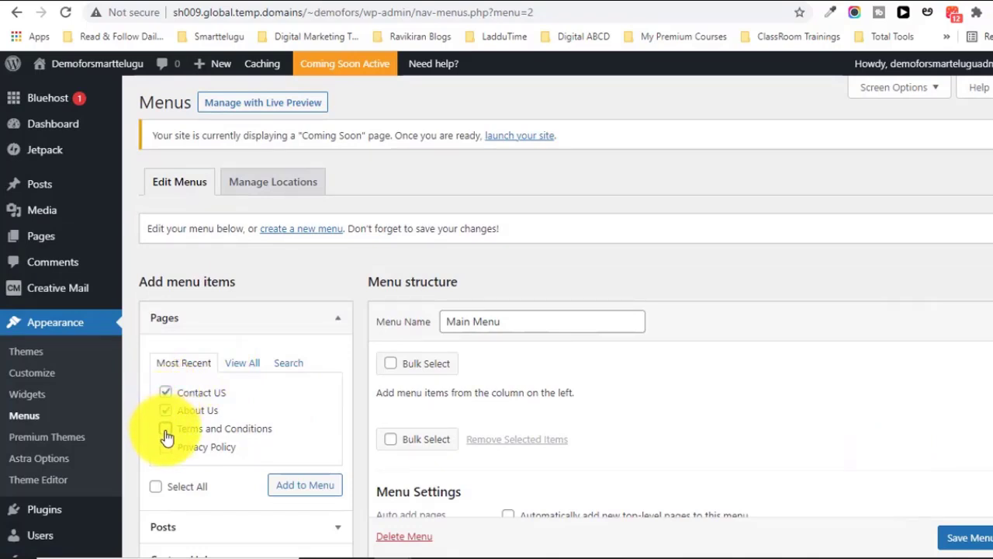
click(167, 450)
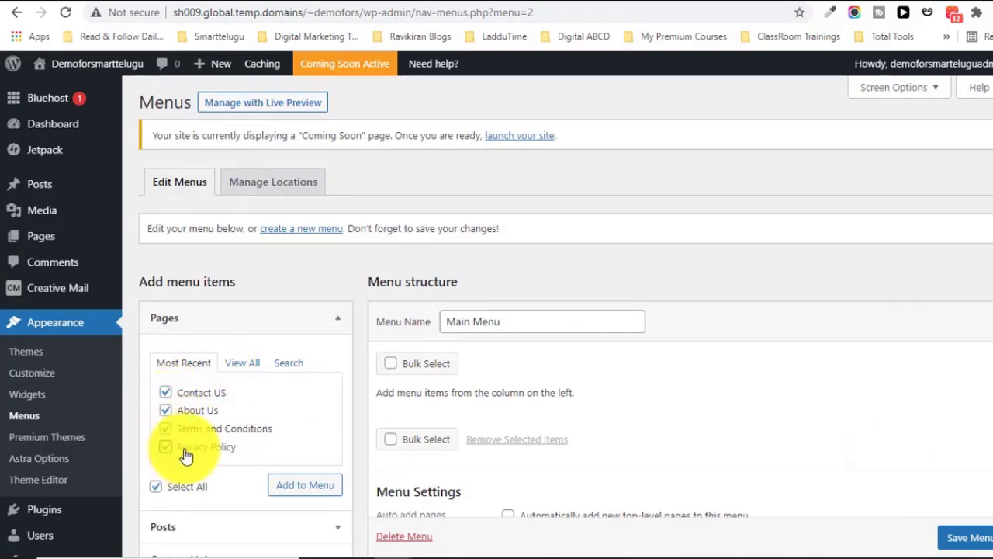
click(306, 487)
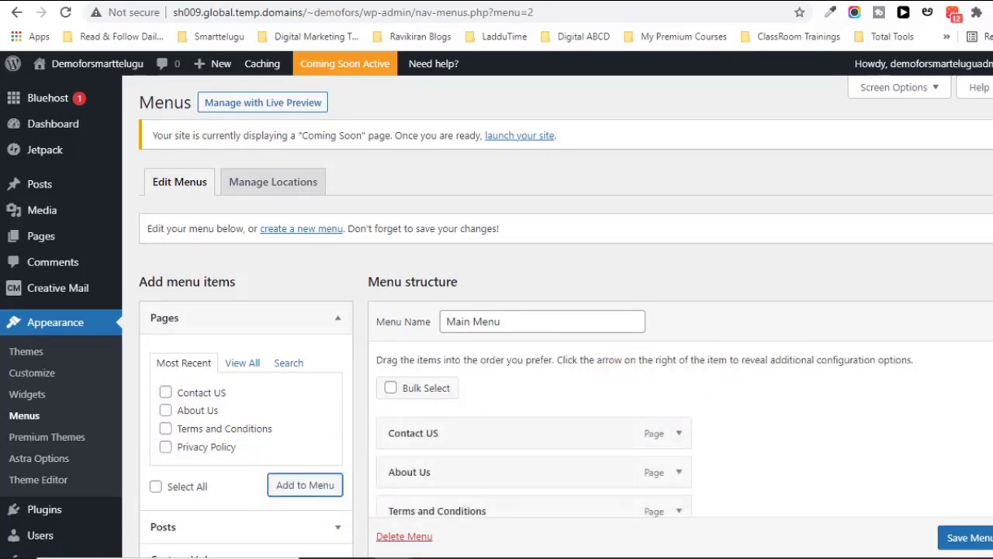
- Reorder Main Menu to About Us, Terms and Conditions, Privacy Policy, Contact US, and save the menu
scroll(731, 366, down, 3)
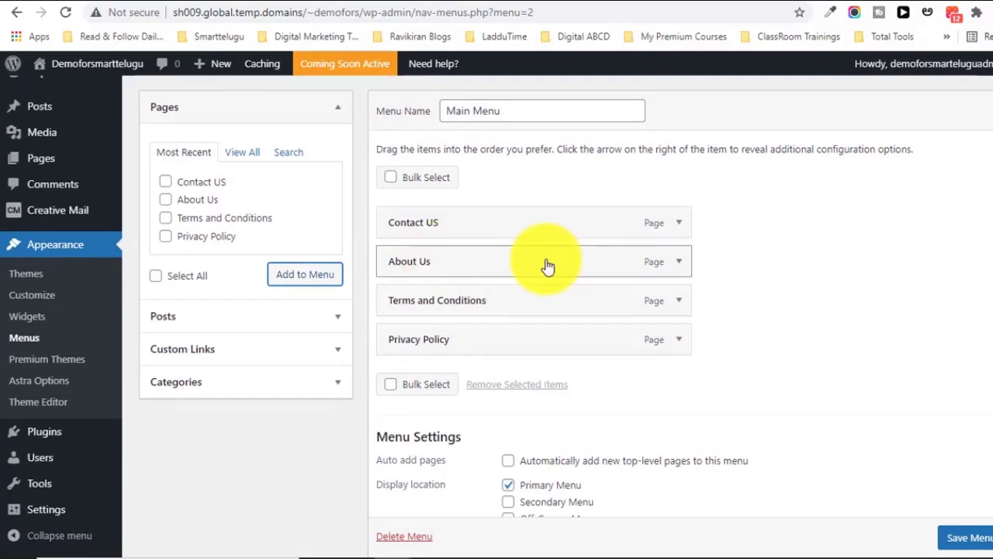
drag(566, 260, 567, 220)
drag(517, 269, 516, 346)
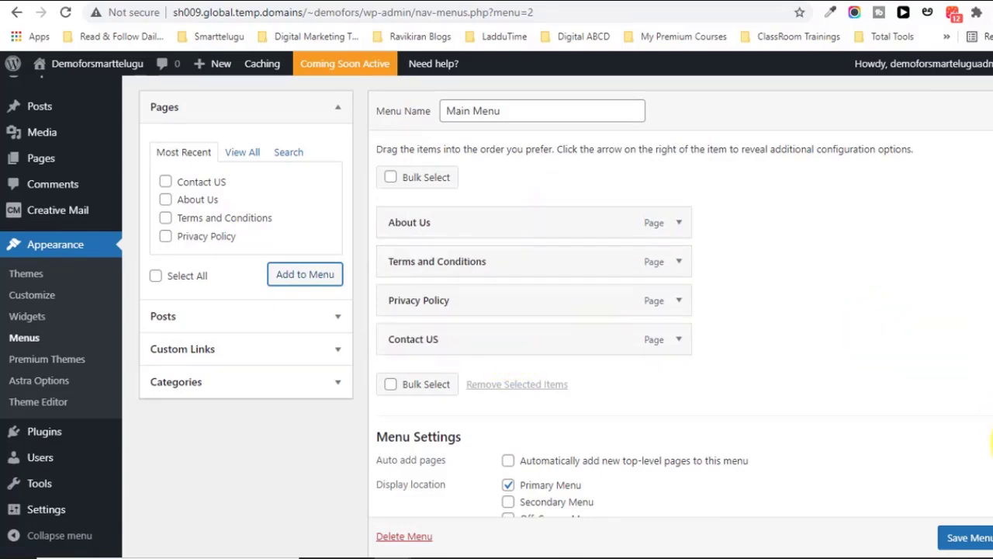
scroll(959, 539, down, 1)
click(962, 538)
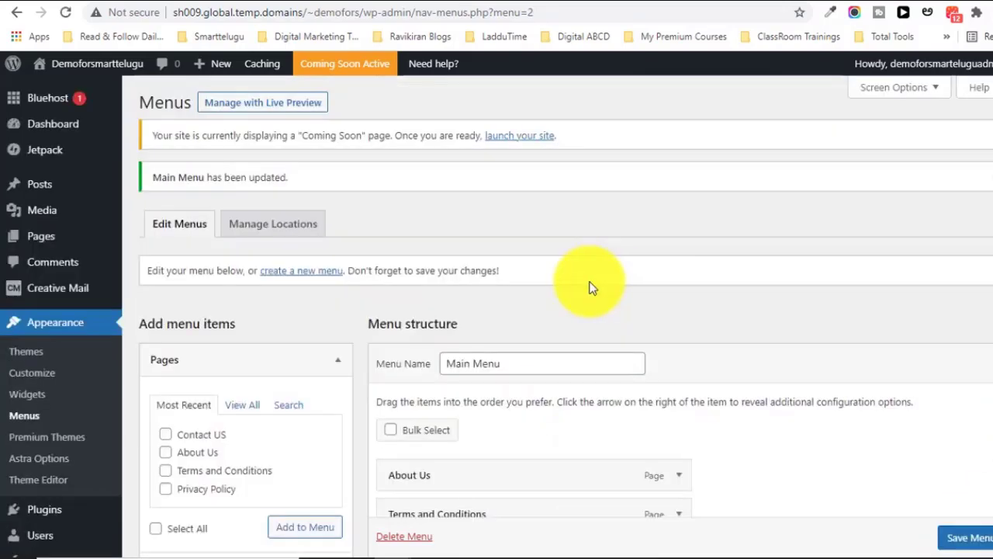
- Visit the live site and review the Terms and Conditions page through the header menu
mouse_move(68, 66)
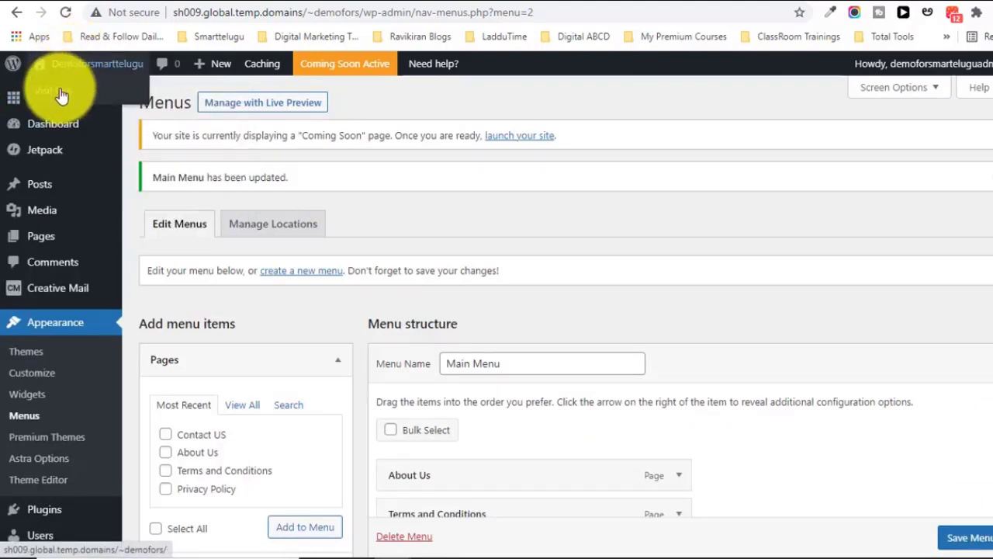
click(62, 94)
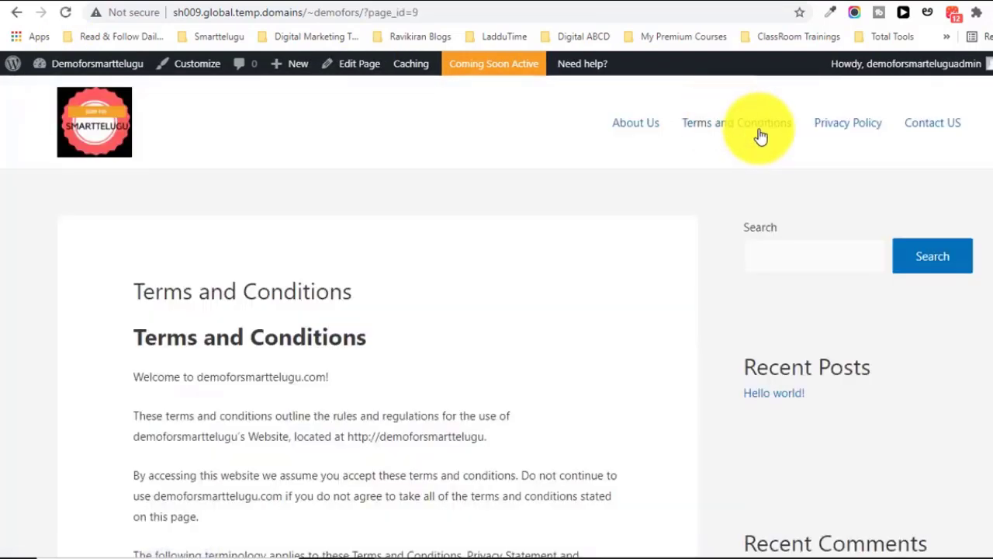
scroll(717, 311, down, 2)
scroll(497, 311, down, 14)
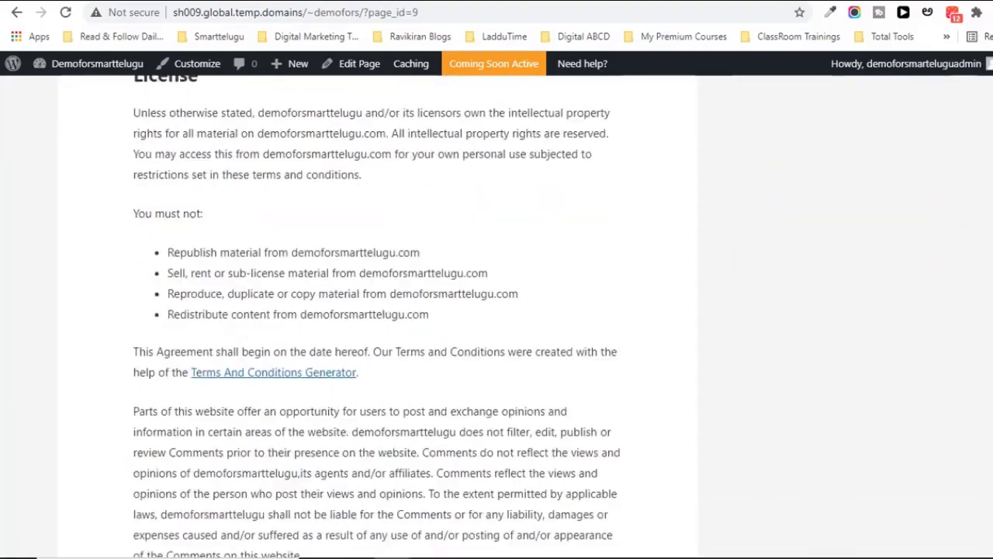
scroll(496, 310, up, 15)
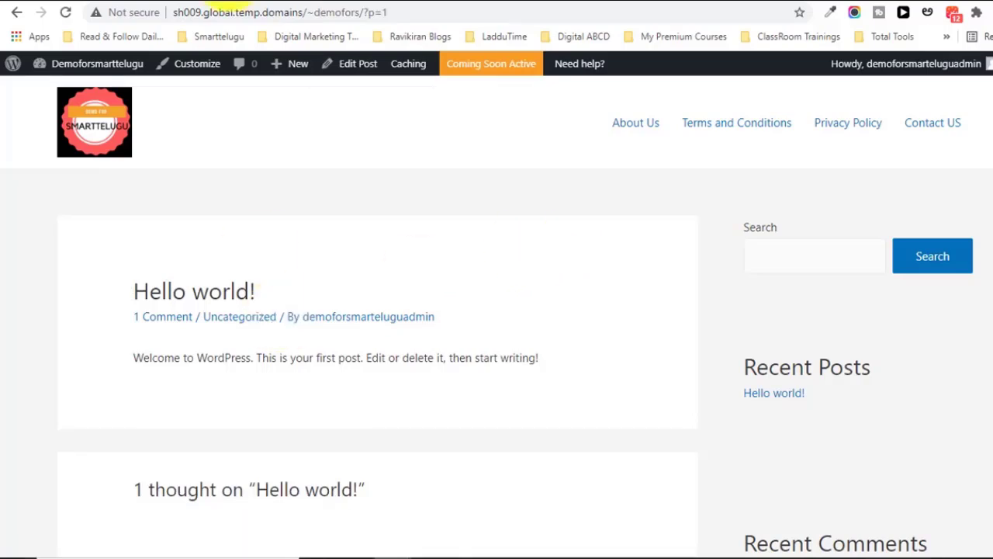
- Return to the WordPress dashboard, create a new post and paste the copied SEO article into its body
click(229, 0)
mouse_move(52, 178)
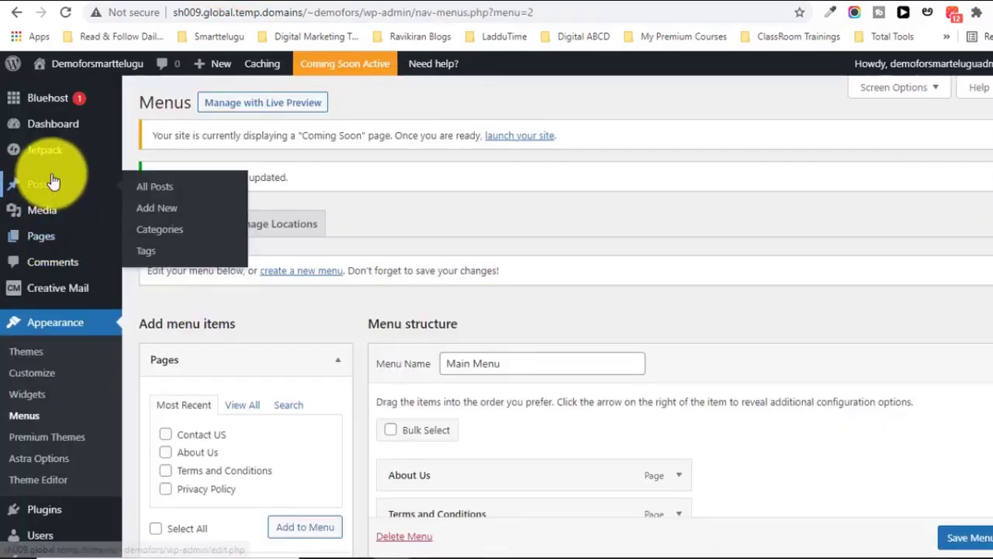
click(166, 213)
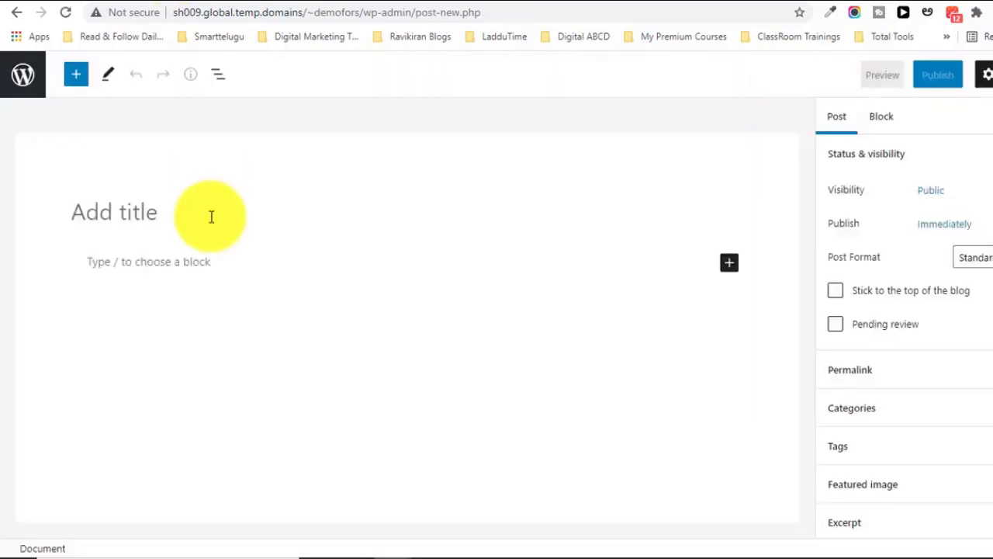
click(190, 263)
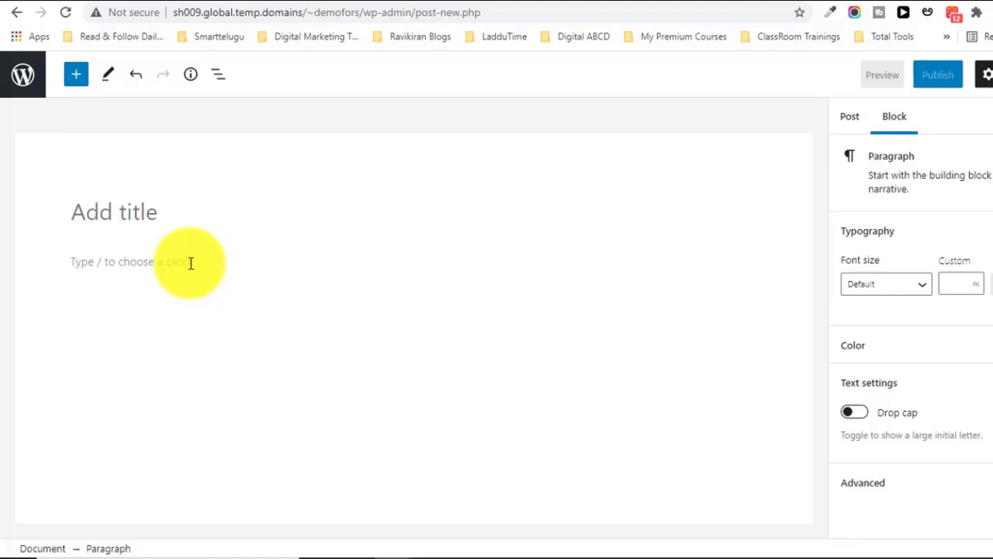
key(ctrl+v)
- Title the post "SEO Automation" and place the cursor in the numbered list under "It includes things like:"
drag(820, 446, 824, 119)
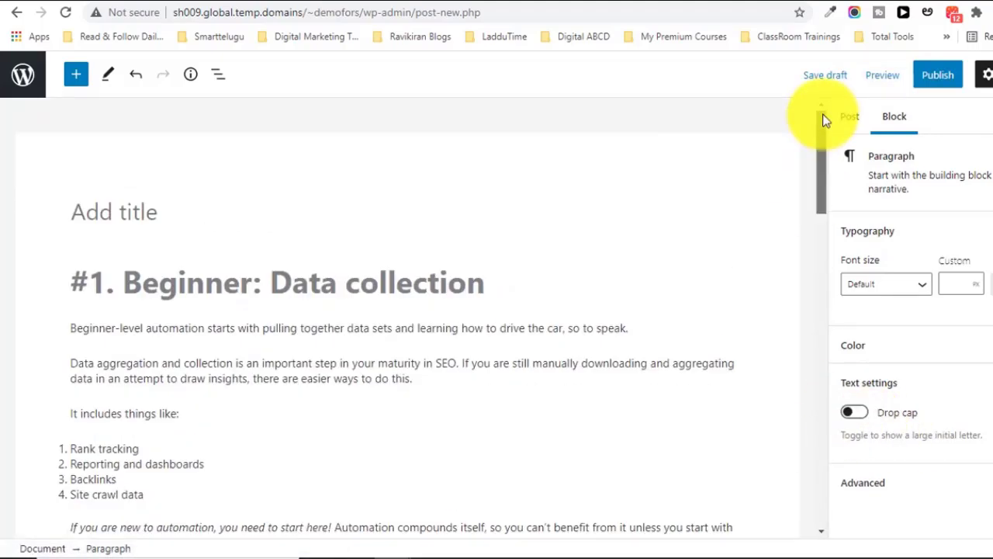
click(223, 210)
text(SEO Automation)
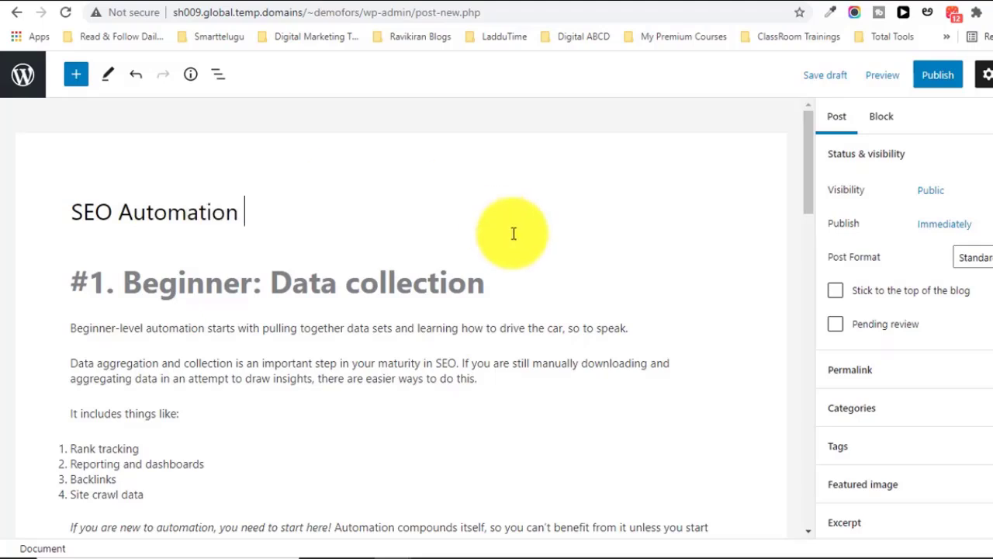
scroll(513, 232, down, 3)
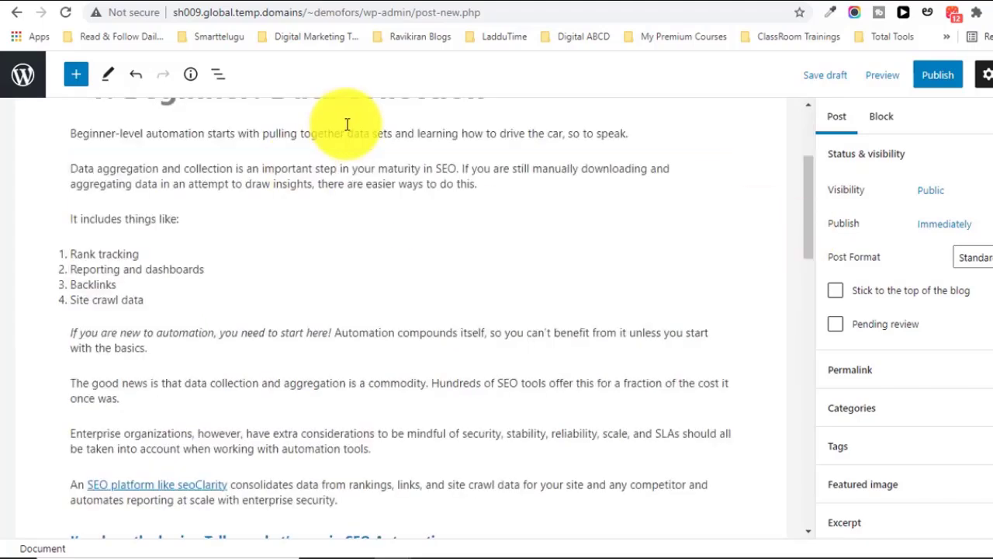
click(251, 290)
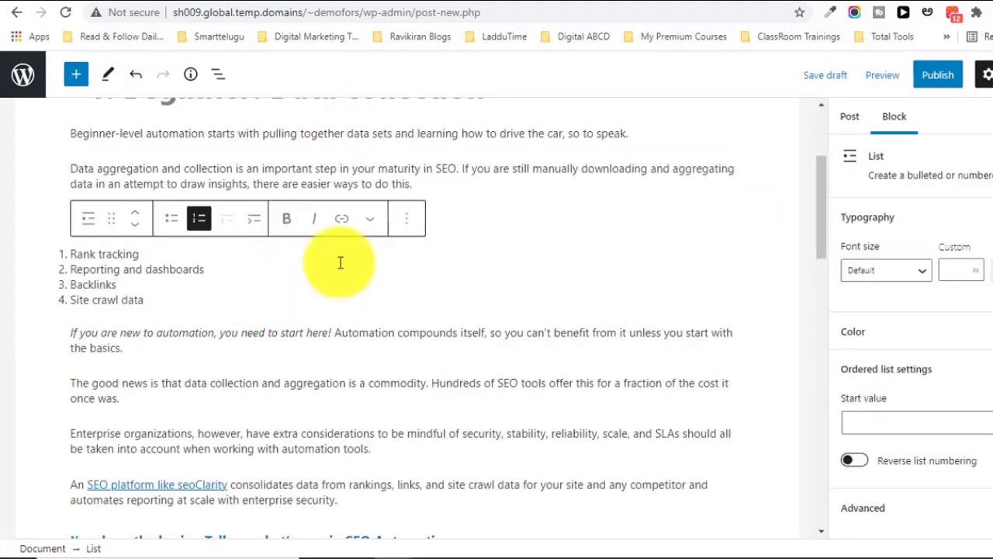
- Open the Pexels website in a new browser tab and search its stock photos for "SEO"
key(ctrl+t)
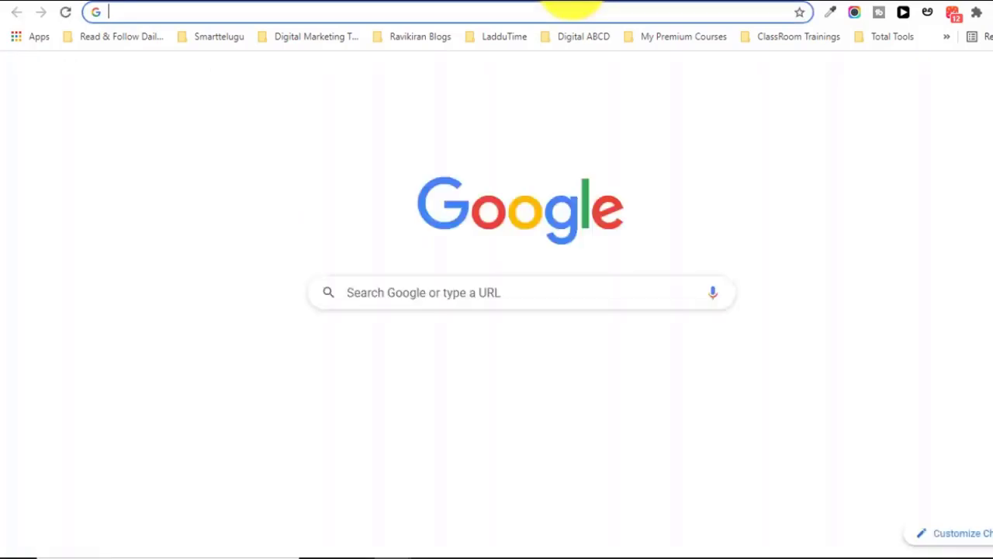
text(pexels)
key(Return)
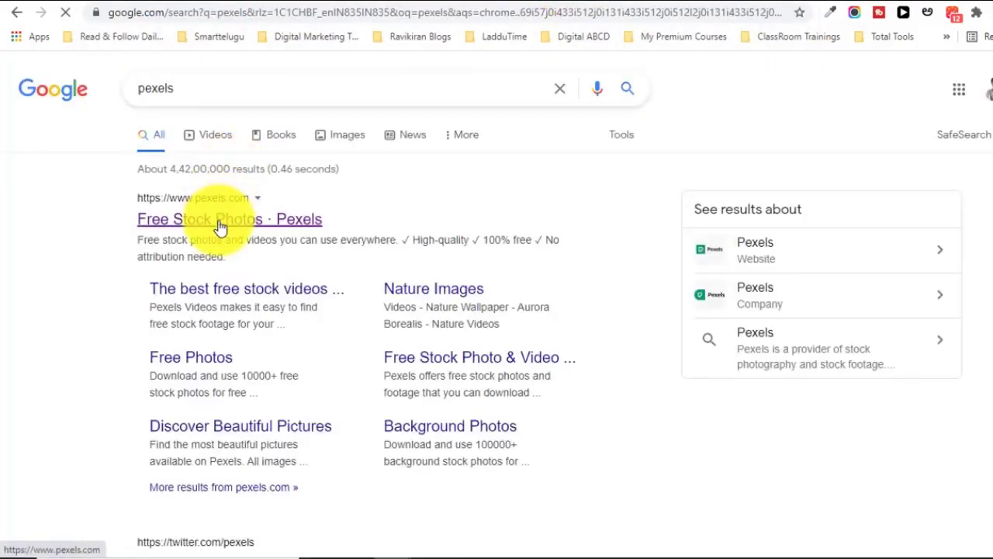
click(219, 221)
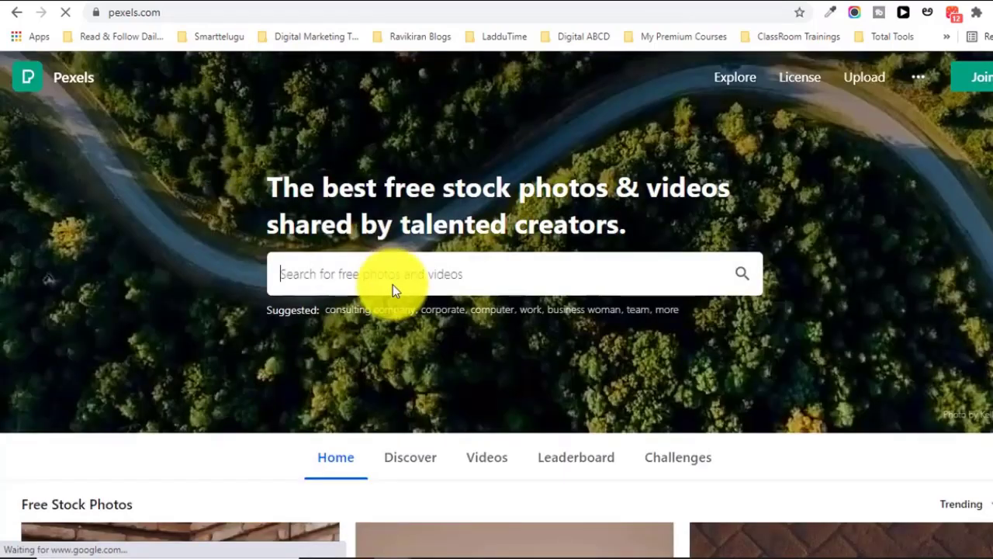
text(SEO)
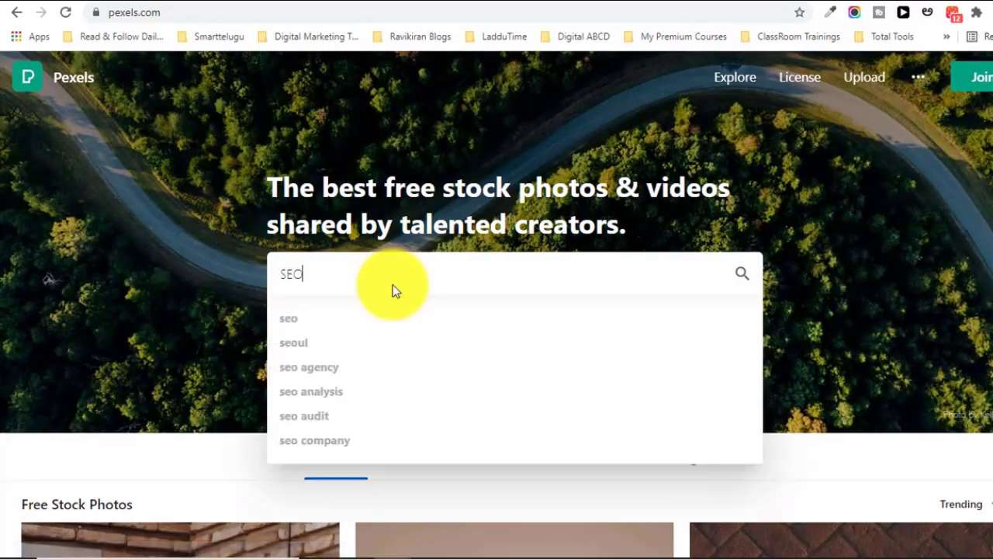
key(Return)
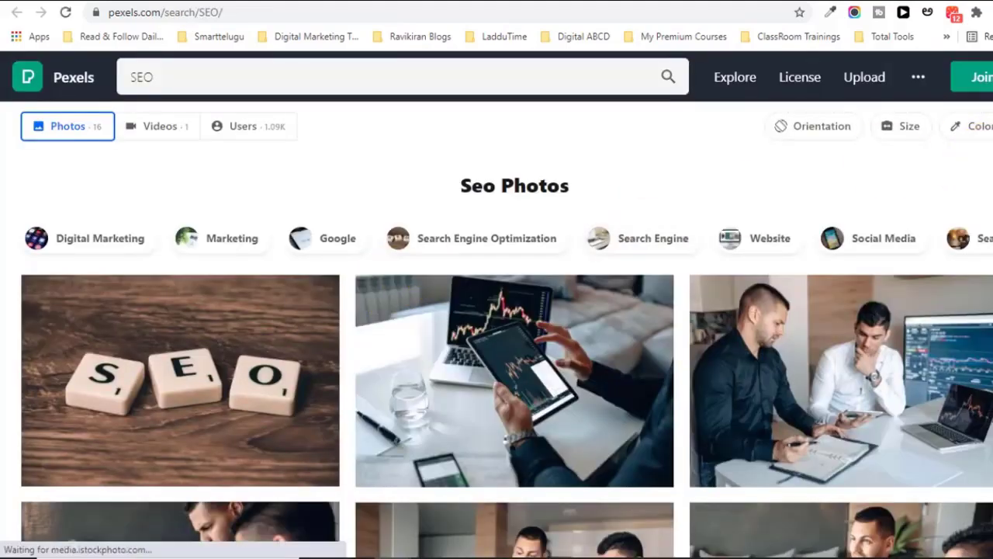
- Download the photo of the SEO letter tiles in the Small (640 x 425) size
scroll(465, 256, down, 1)
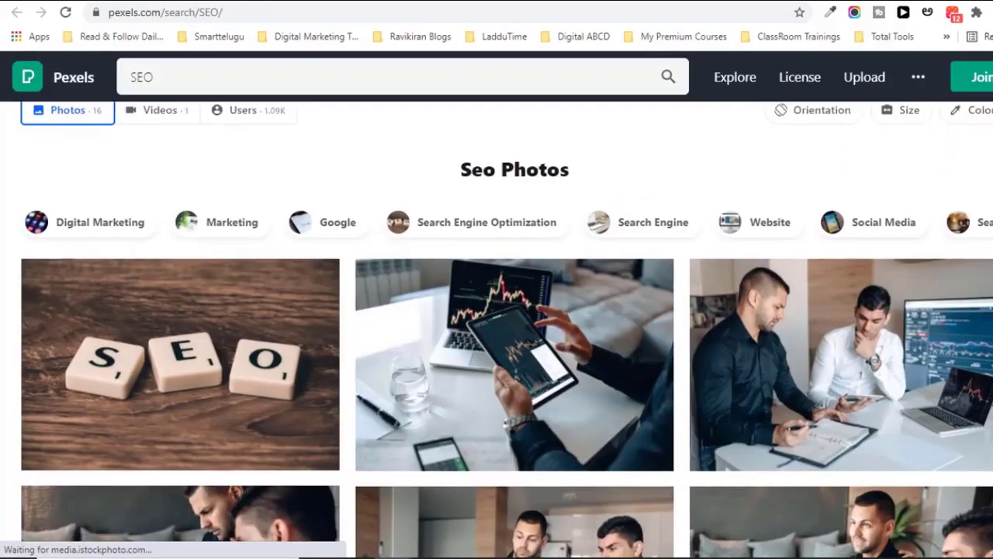
click(275, 309)
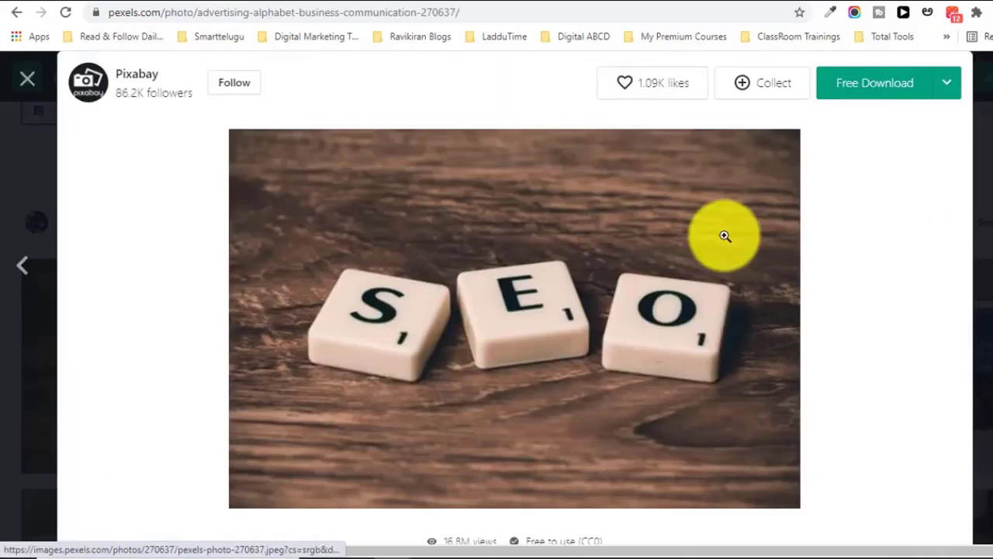
click(948, 85)
click(850, 180)
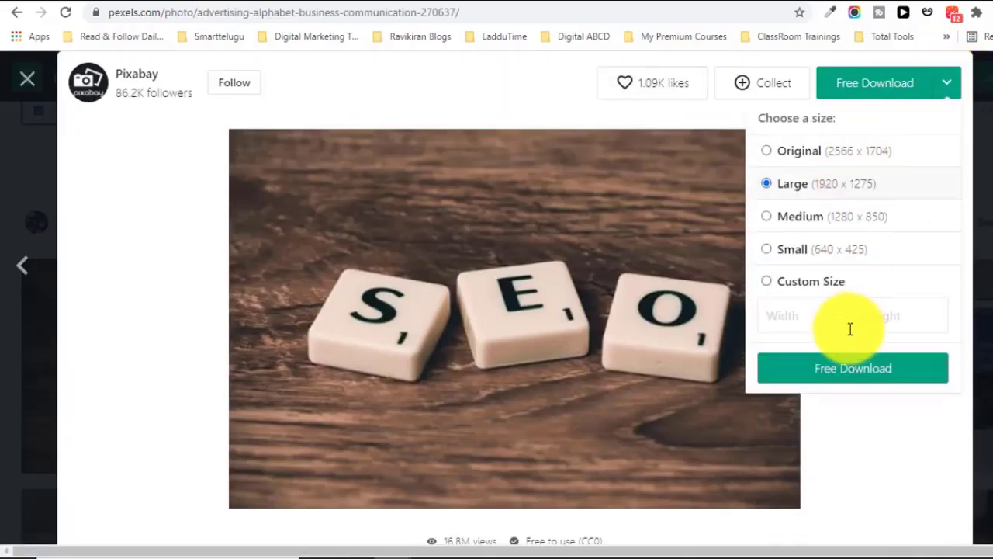
click(830, 225)
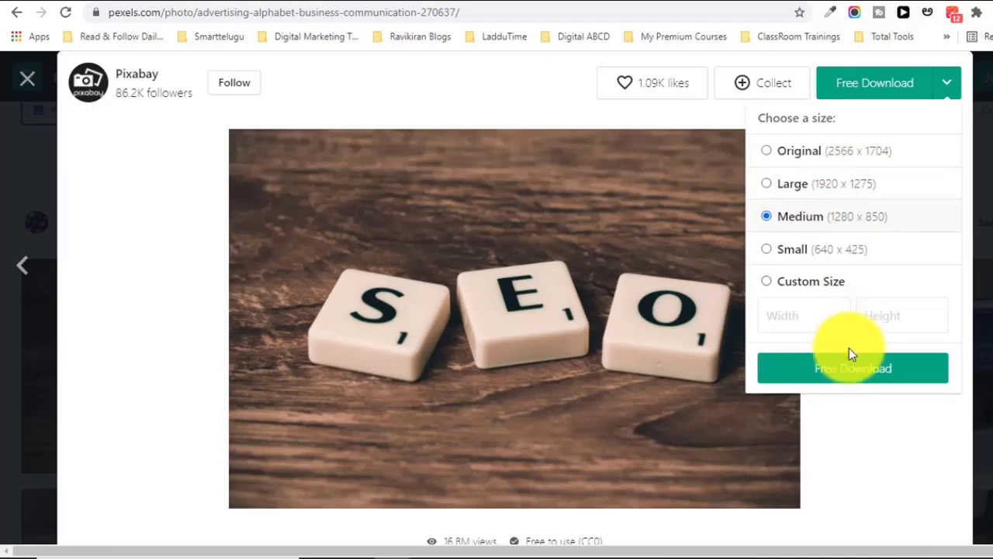
click(807, 249)
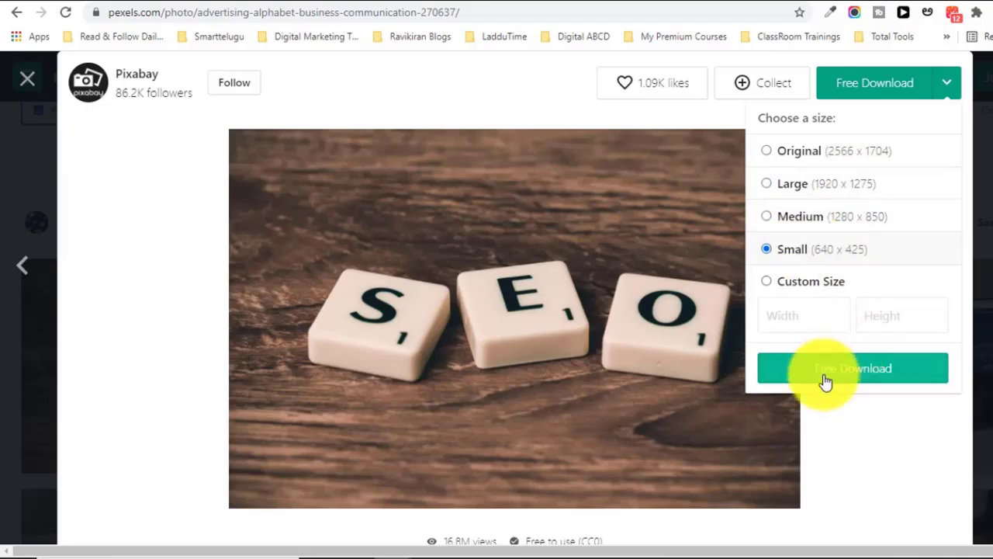
click(825, 380)
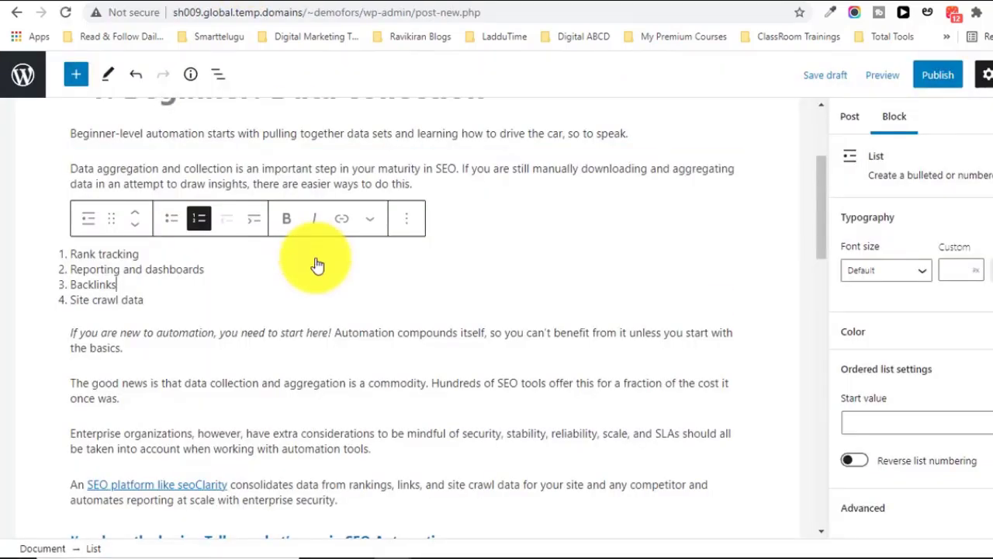
- Insert an Image block below the numbered list, upload the downloaded SEO photo and make it slightly smaller
key(Return)
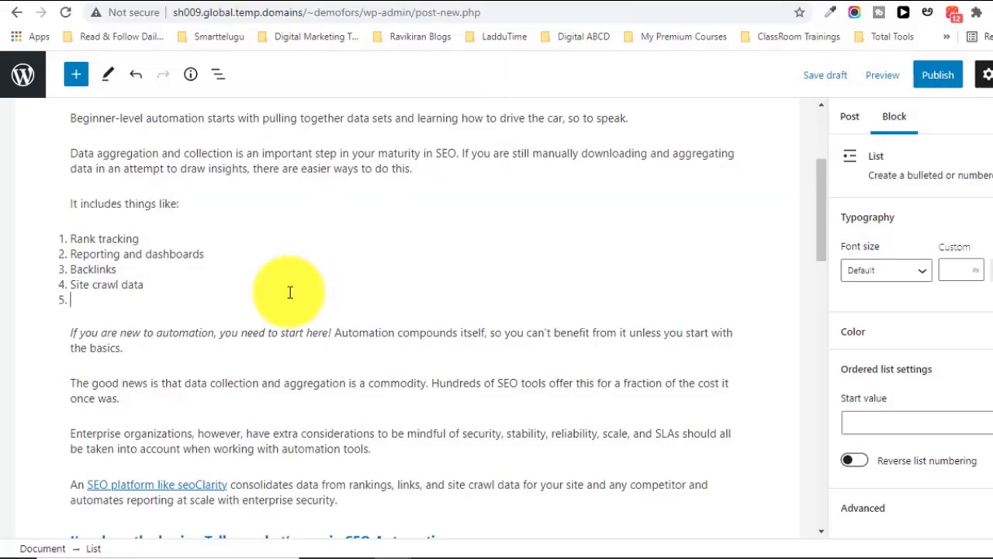
key(Return)
click(729, 304)
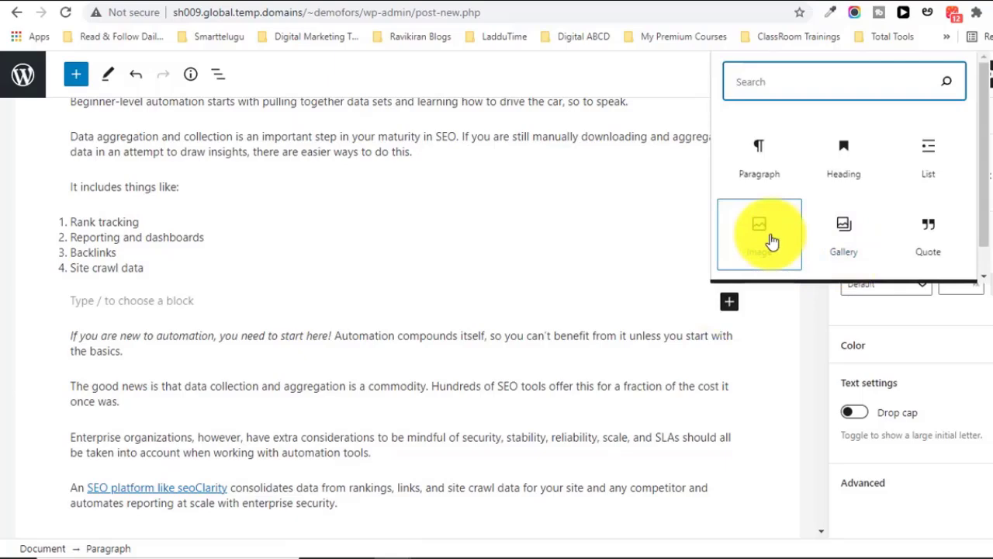
click(769, 239)
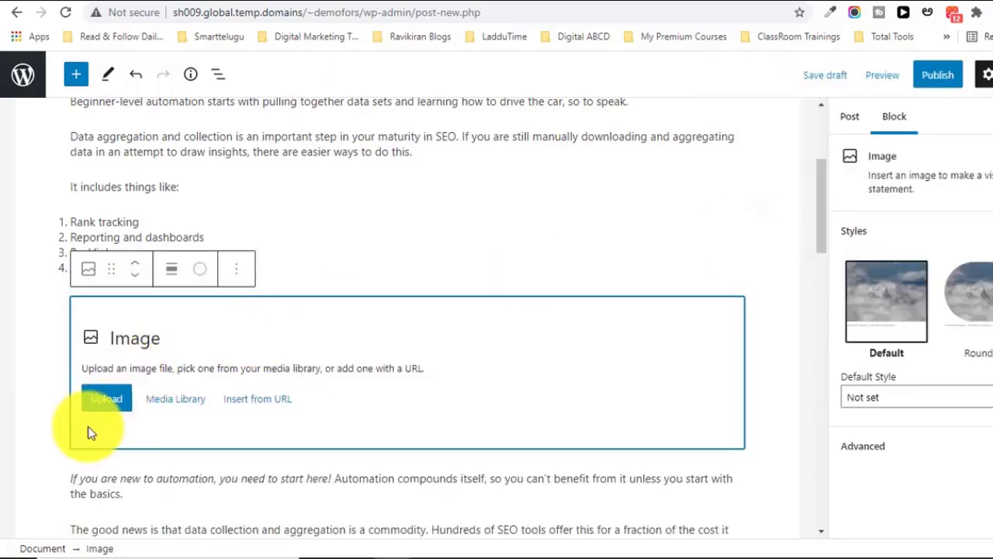
click(105, 398)
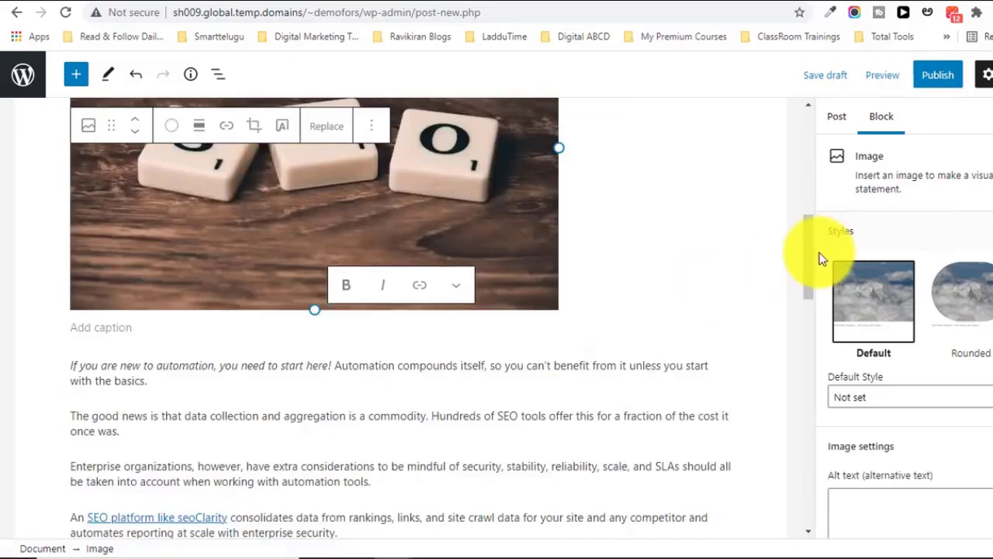
drag(806, 253, 806, 220)
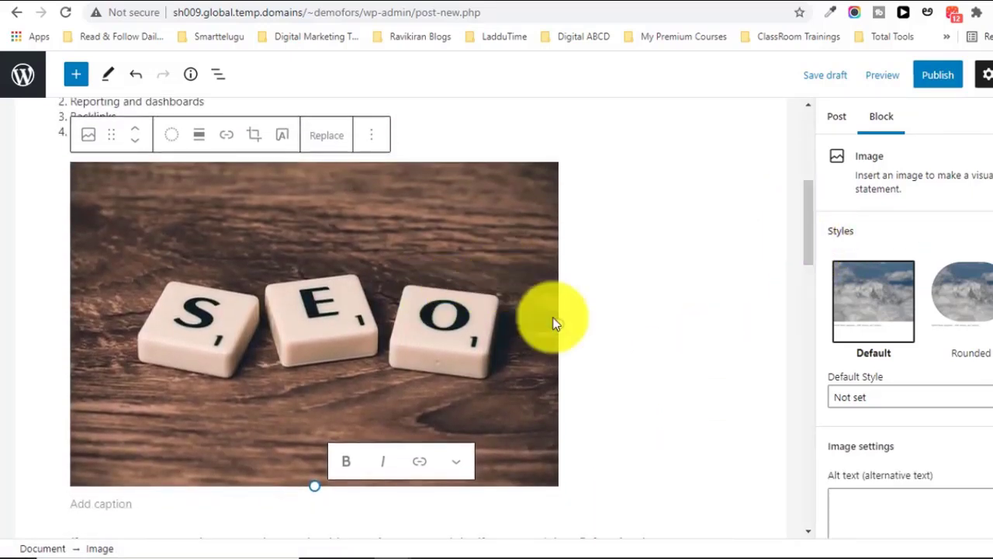
drag(558, 323, 539, 302)
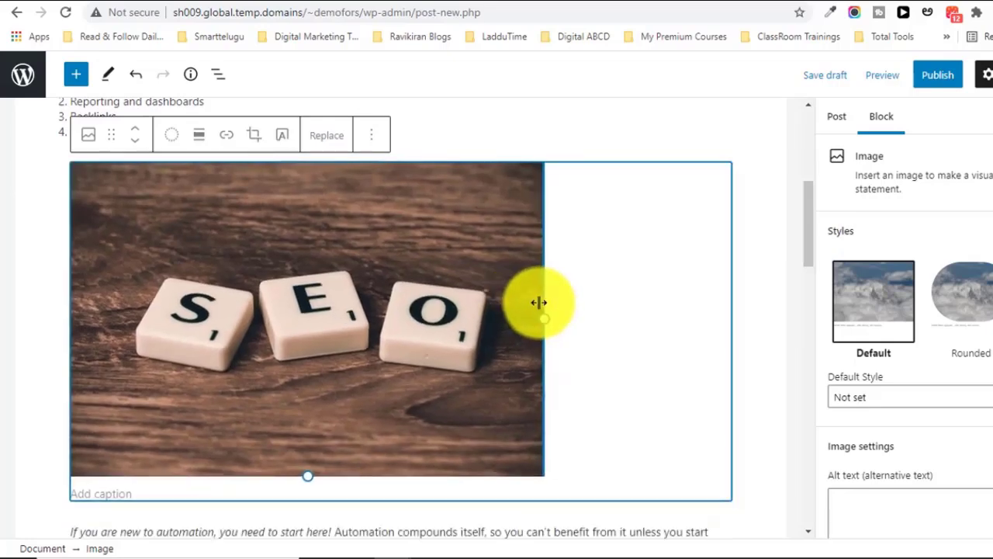
- Insert a Video block after the paragraph beginning "The good news is that data collection"
drag(822, 272, 823, 275)
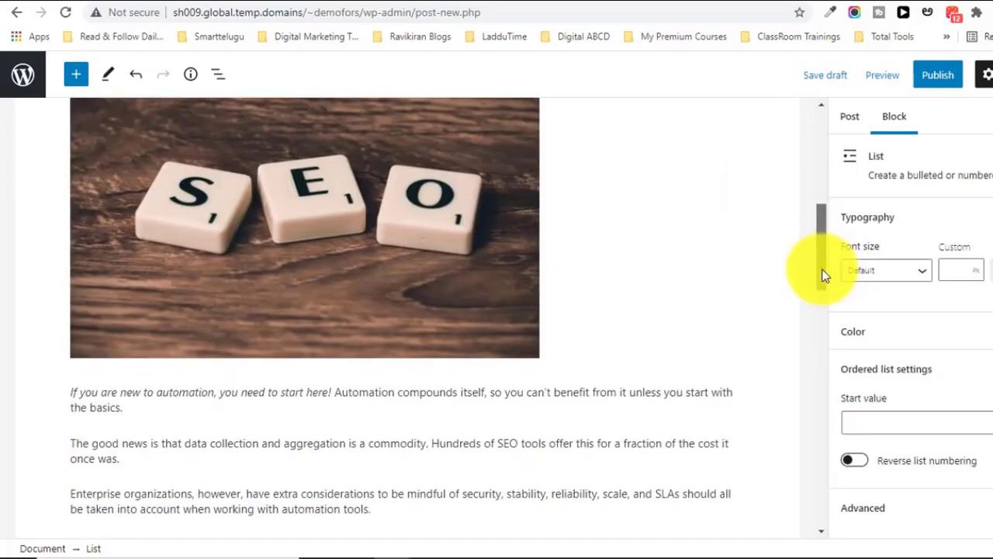
click(159, 464)
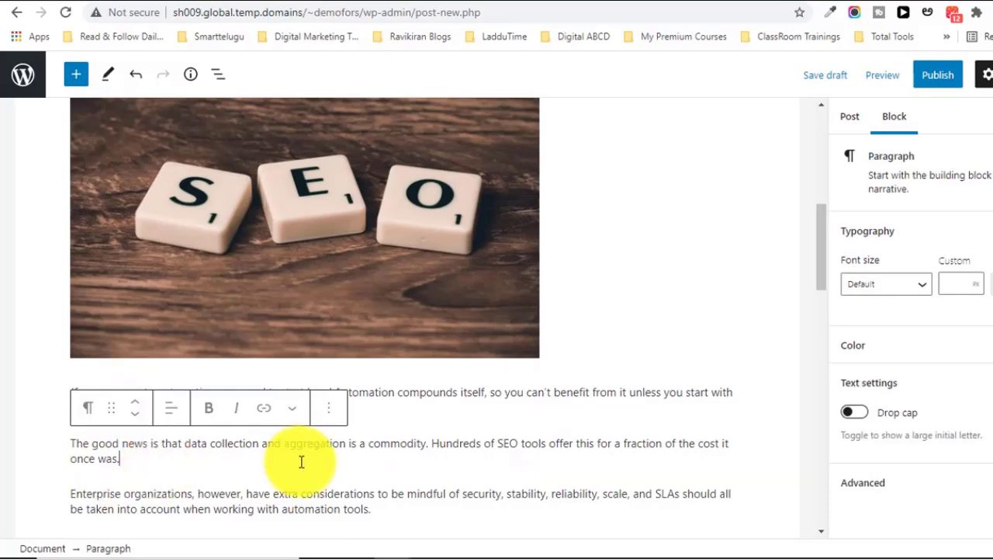
mouse_move(392, 470)
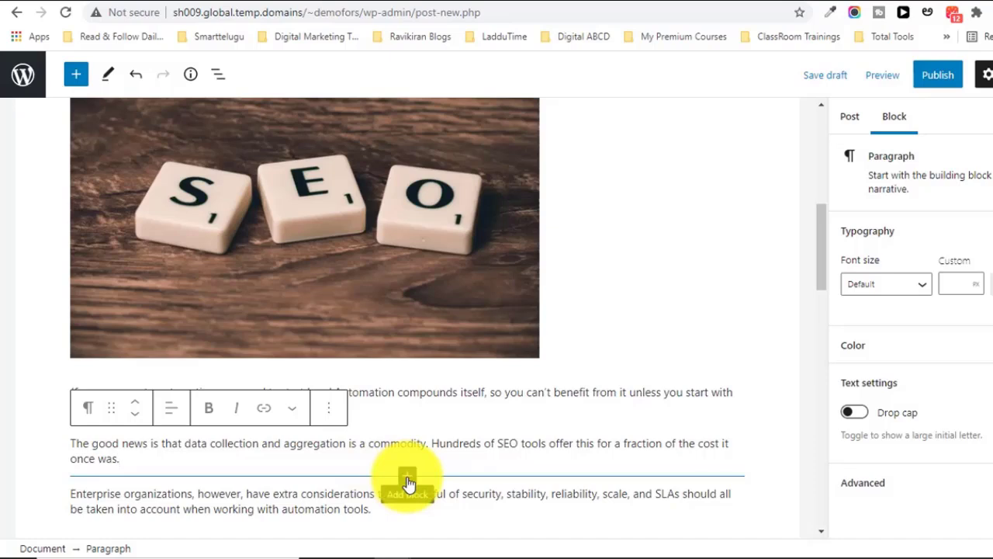
click(408, 478)
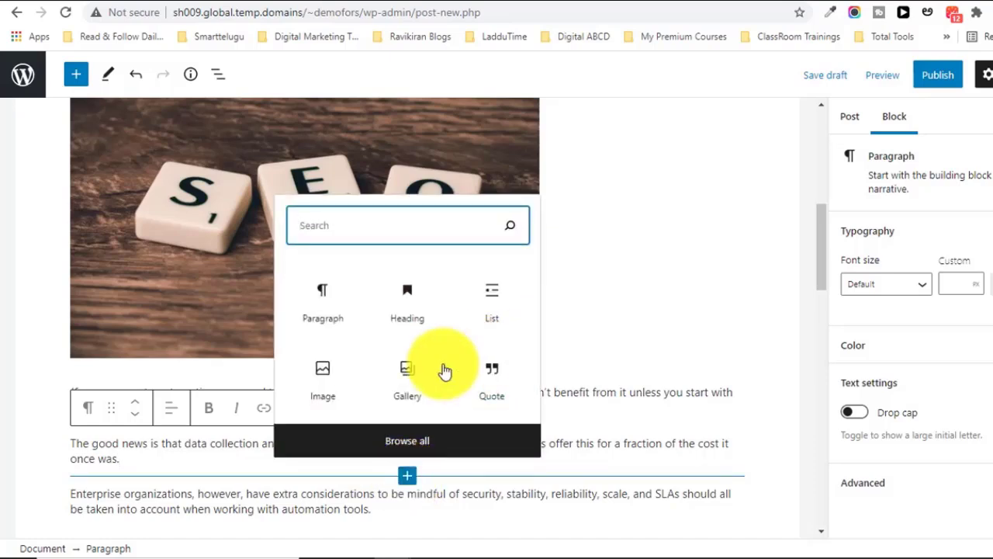
click(398, 443)
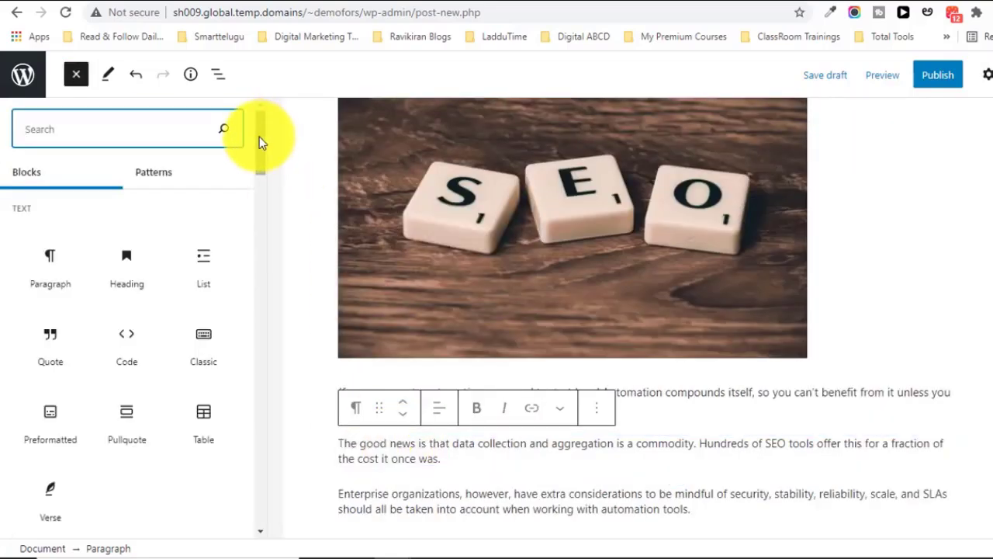
drag(259, 136, 264, 206)
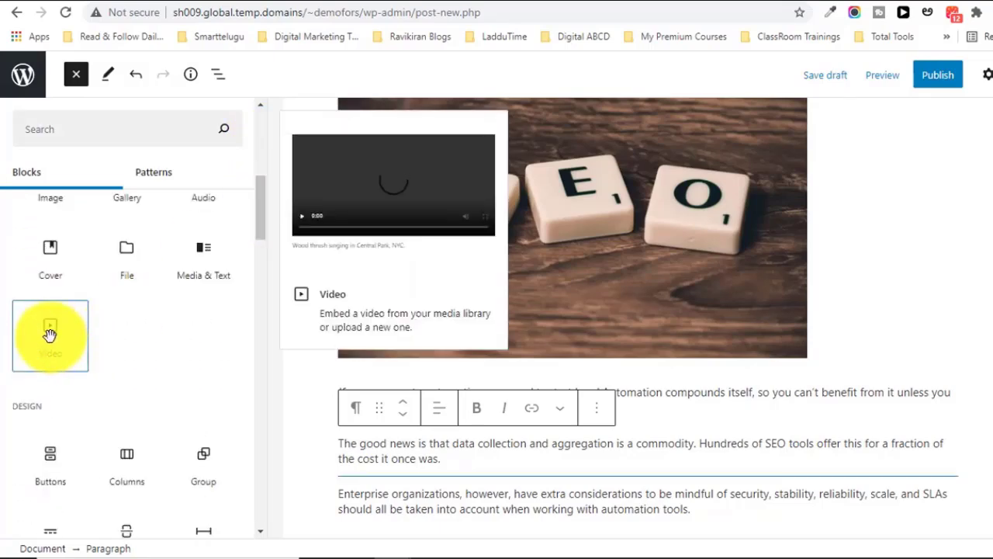
click(49, 334)
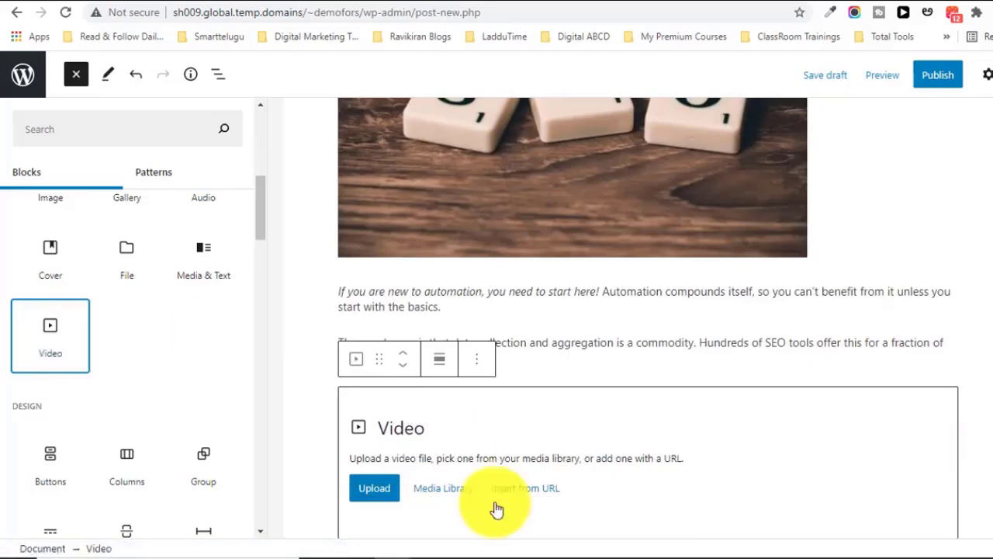
click(386, 449)
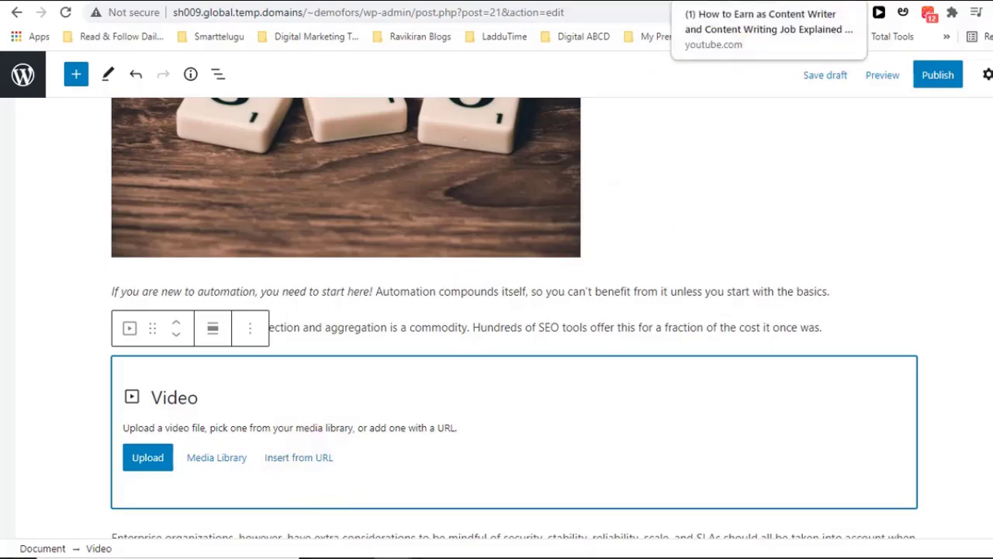
- Switch to YouTube and open "How to Earn as Content Writer and Content Writing Job Explained inTelugu" from the smarttelugu channel's videos
click(764, 2)
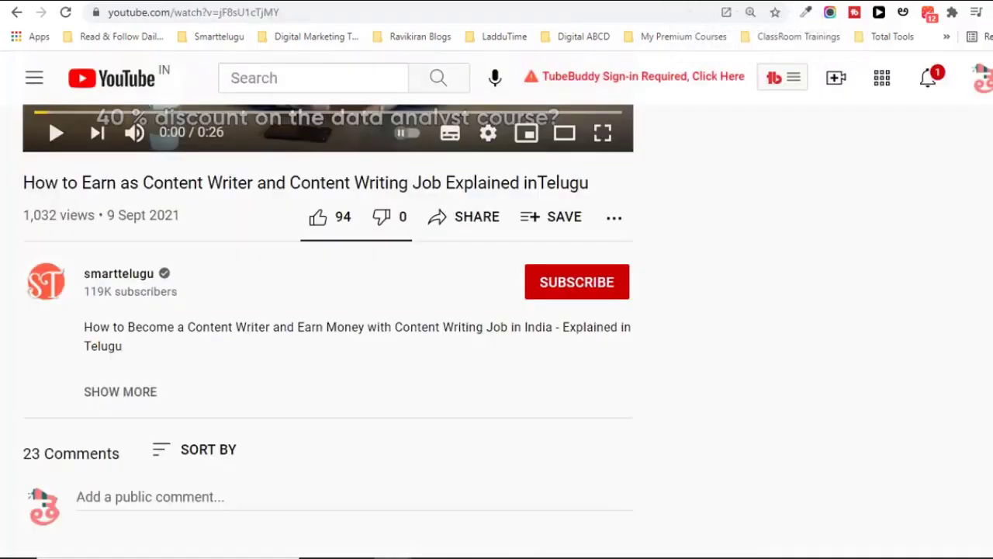
click(17, 12)
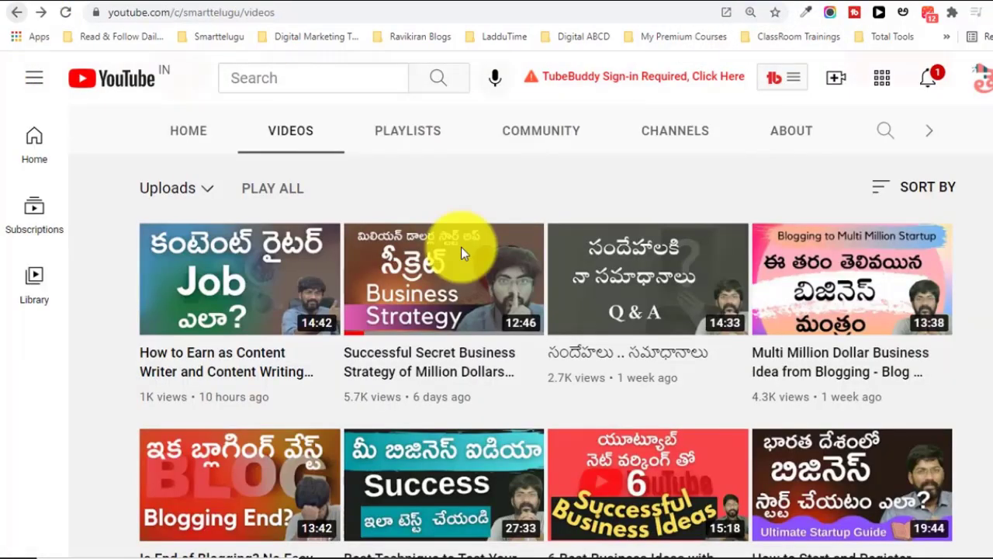
click(264, 354)
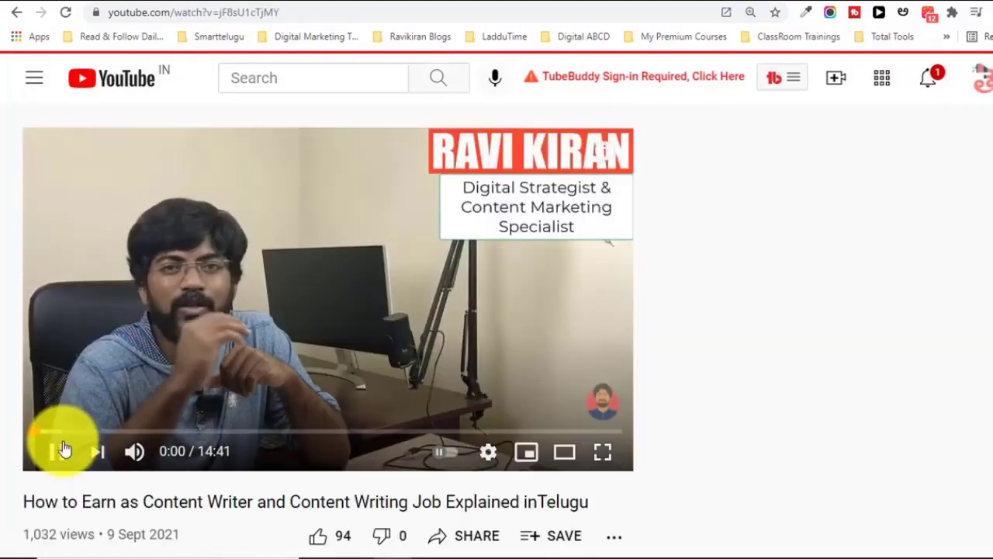
- Pause the YouTube video, copy its page URL and embed it from that URL in the WordPress post's Video block
click(64, 449)
click(251, 10)
key(ctrl+c)
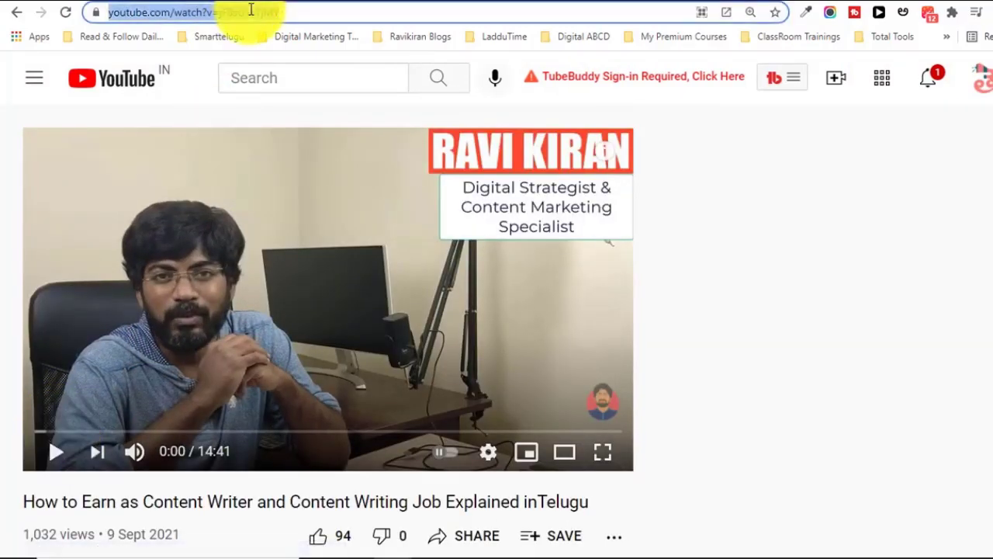
click(281, 0)
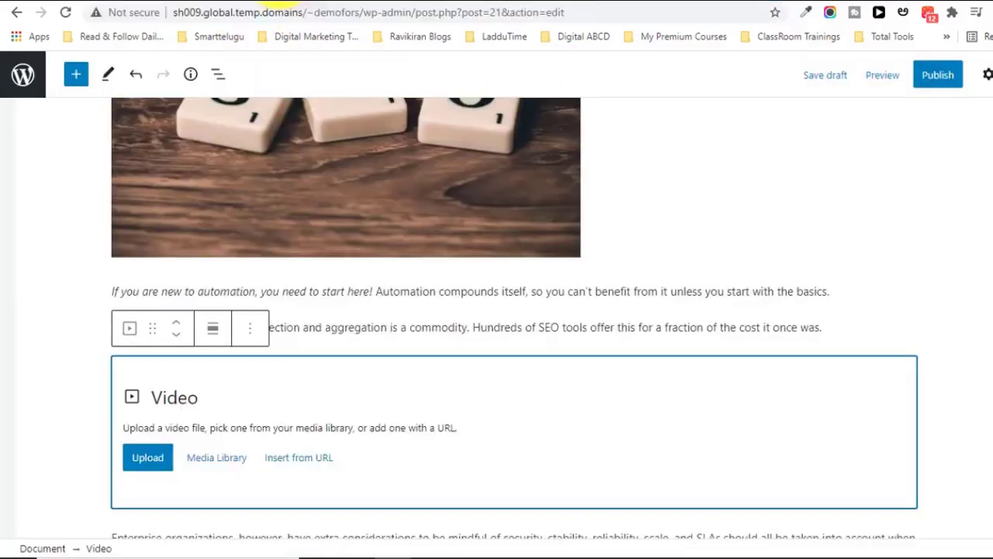
click(299, 457)
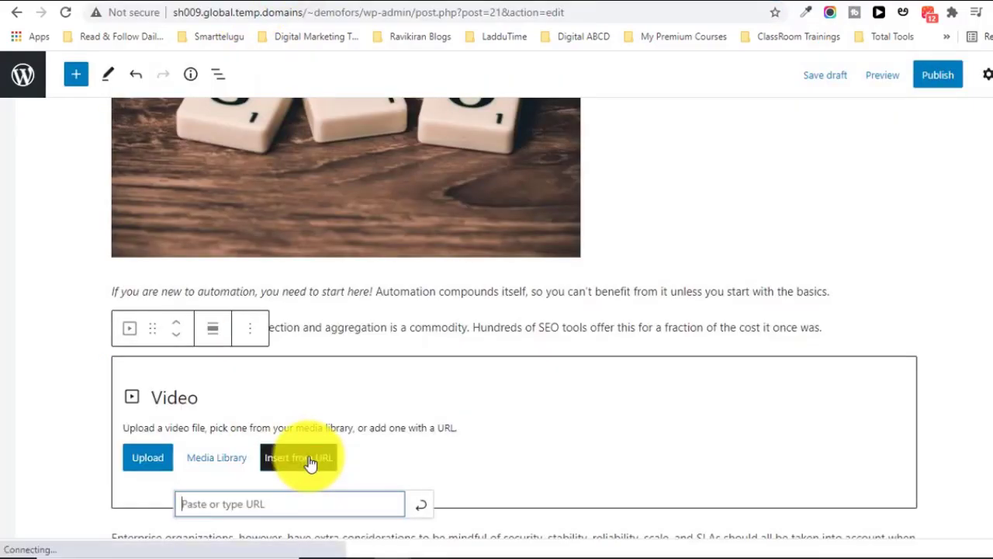
key(ctrl+v)
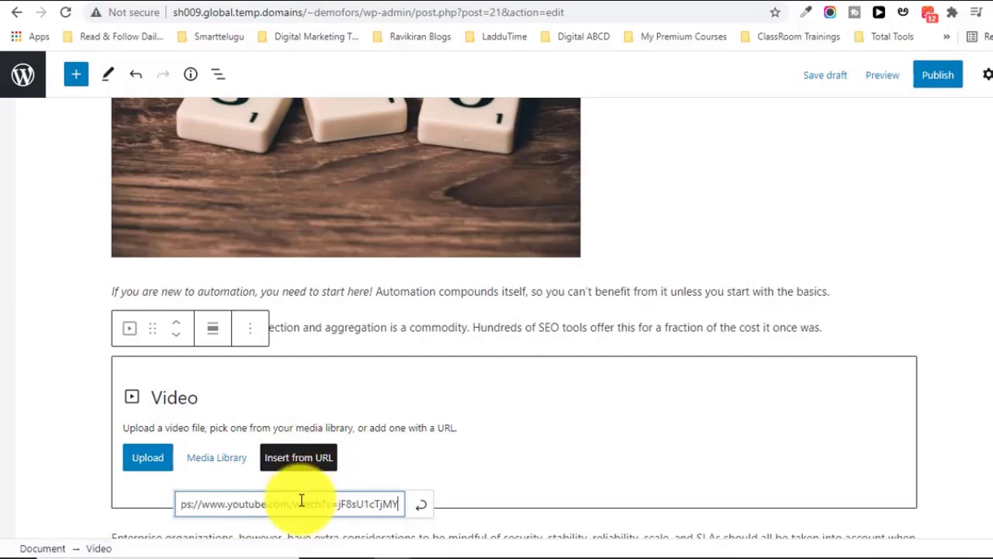
click(421, 505)
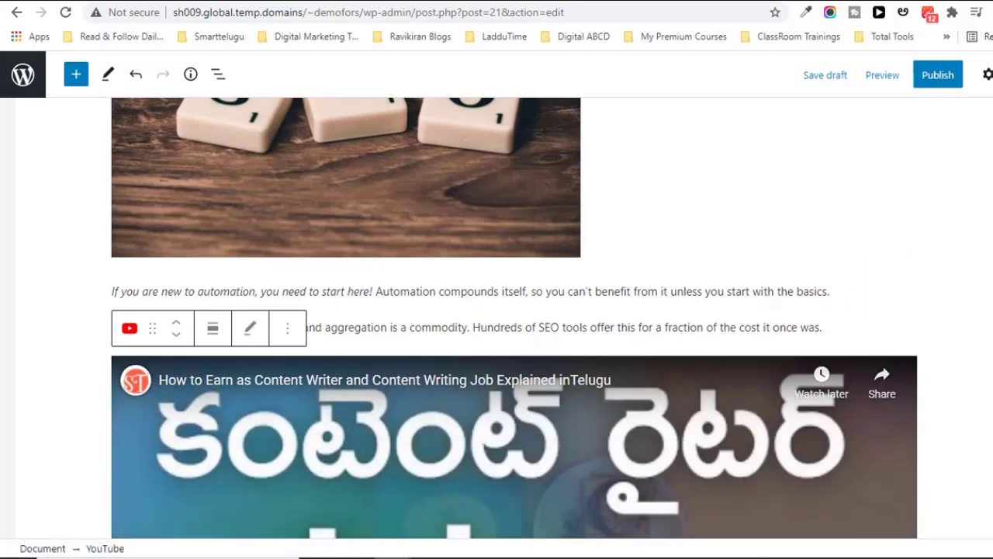
- Check the embedded video in the post and publish the "SEO Automation" post
scroll(514, 318, down, 1)
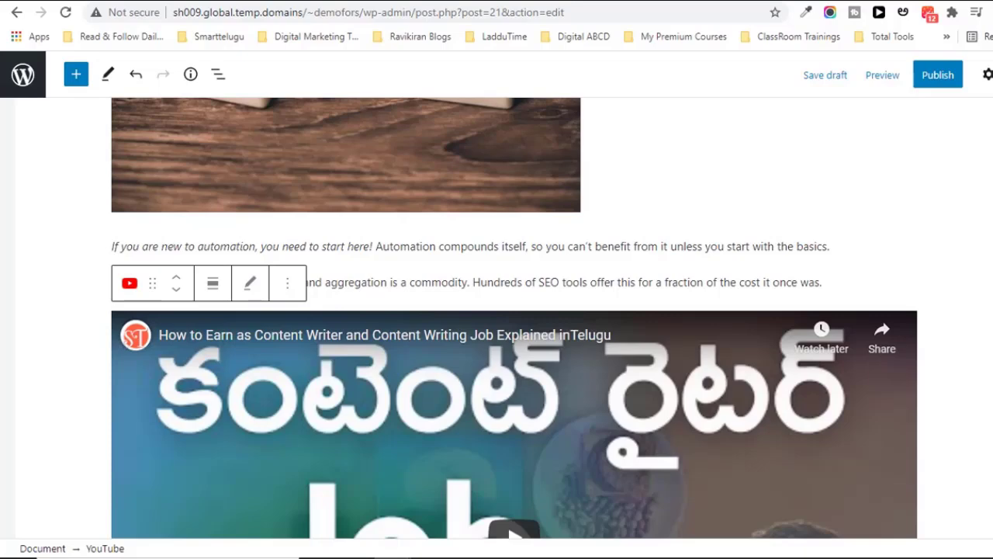
scroll(507, 438, down, 2)
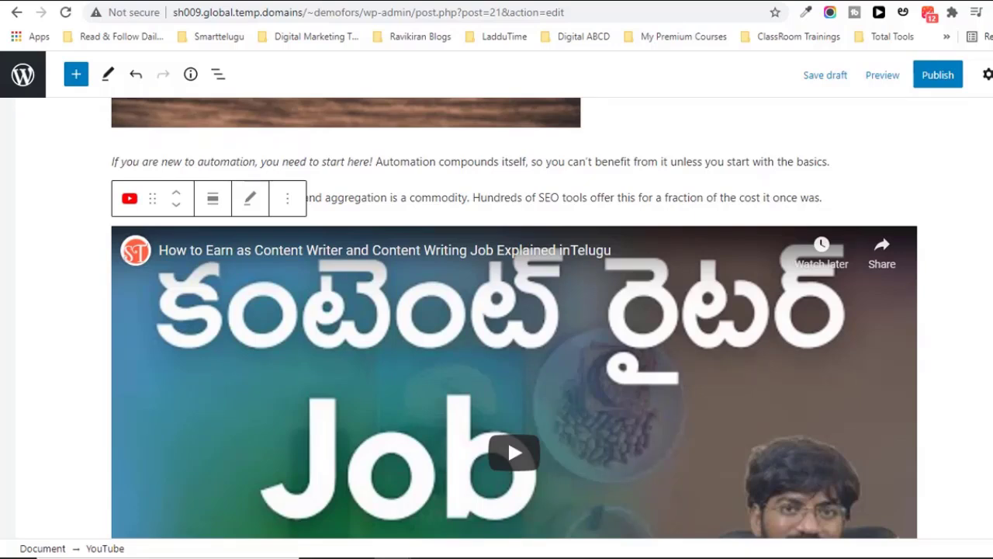
scroll(507, 439, down, 1)
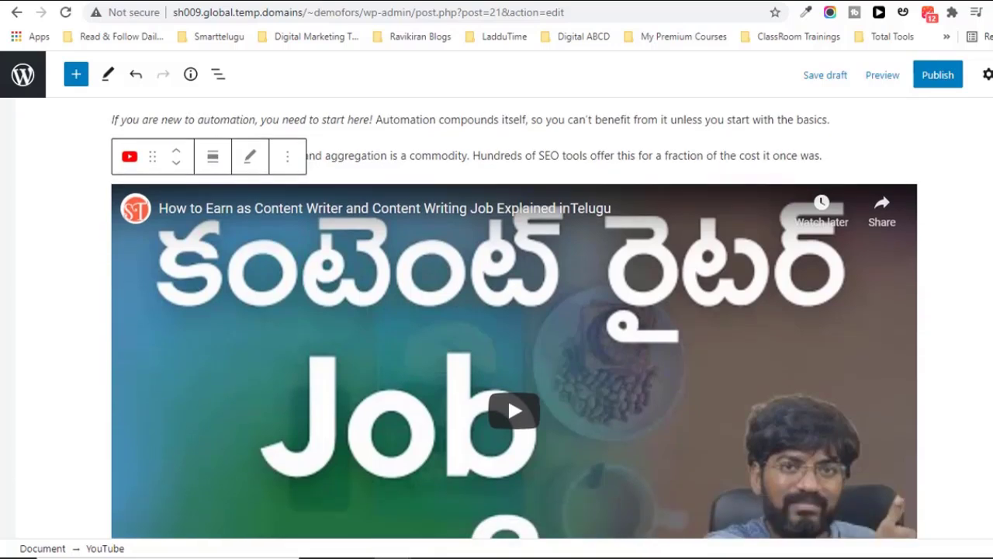
scroll(515, 325, down, 1)
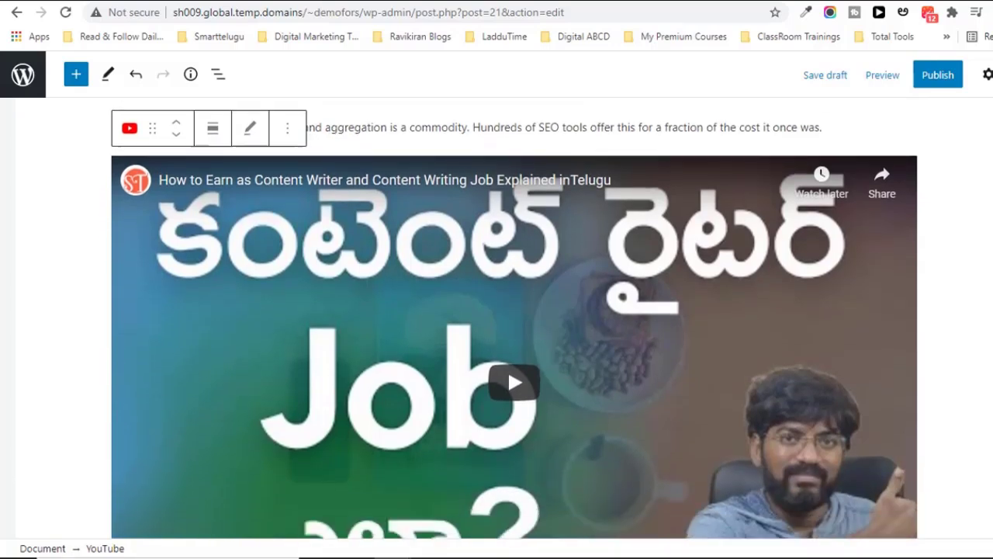
scroll(514, 324, down, 3)
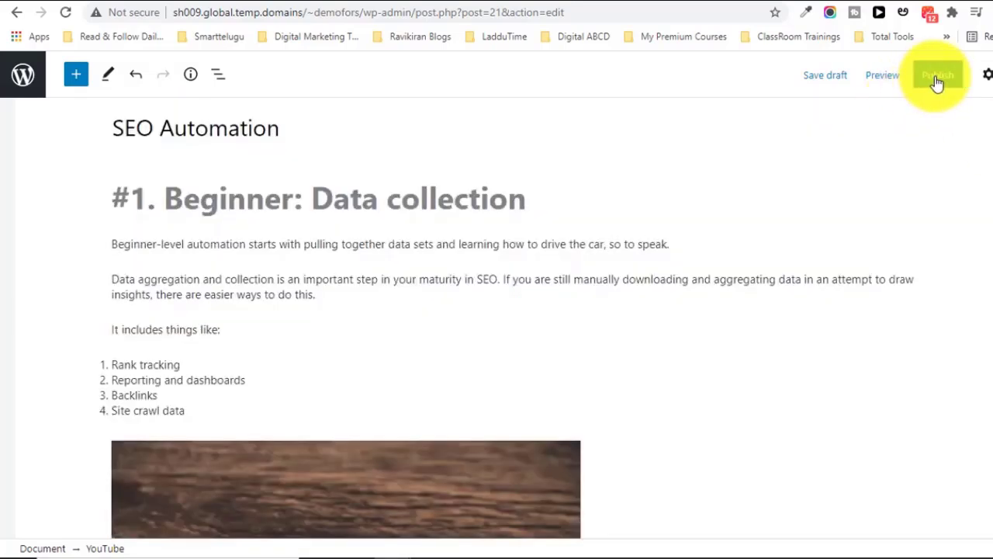
click(935, 76)
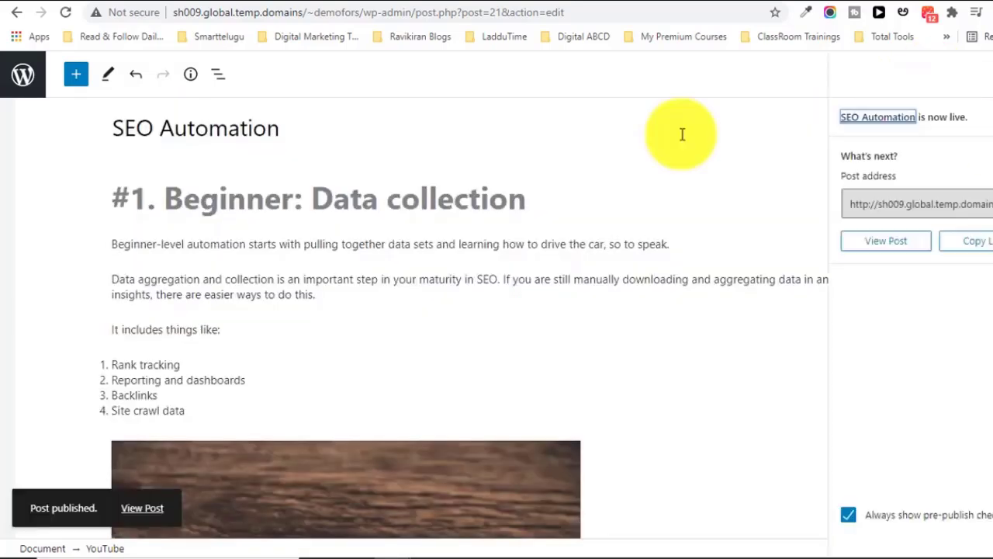
- View the published "SEO Automation" post and examine its image, embedded video and text through to the end
click(142, 516)
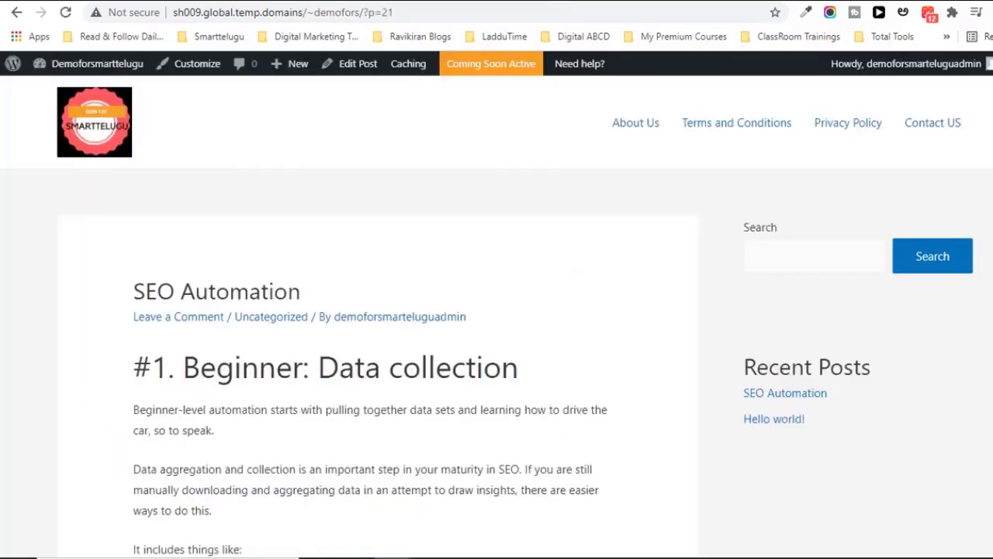
scroll(142, 517, down, 5)
scroll(368, 318, down, 3)
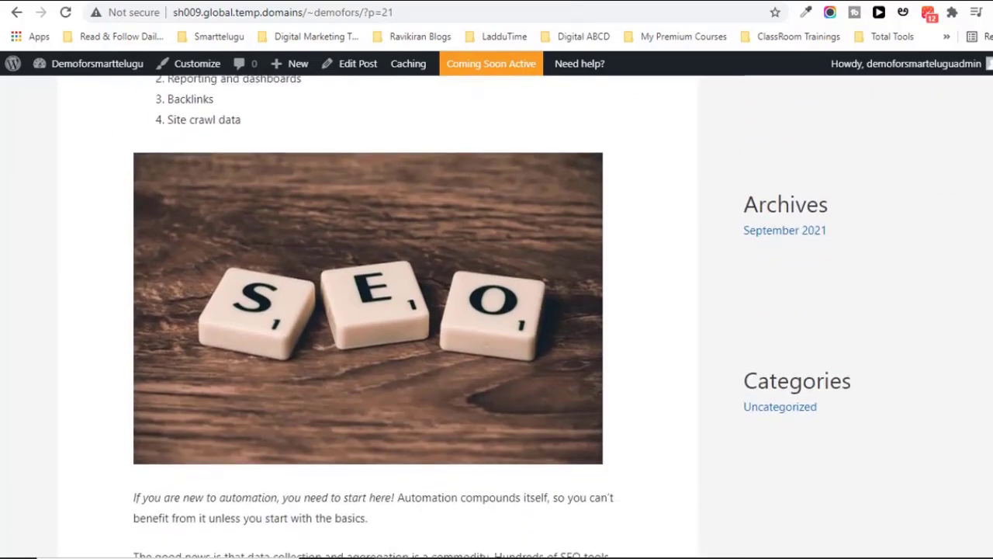
scroll(372, 310, down, 5)
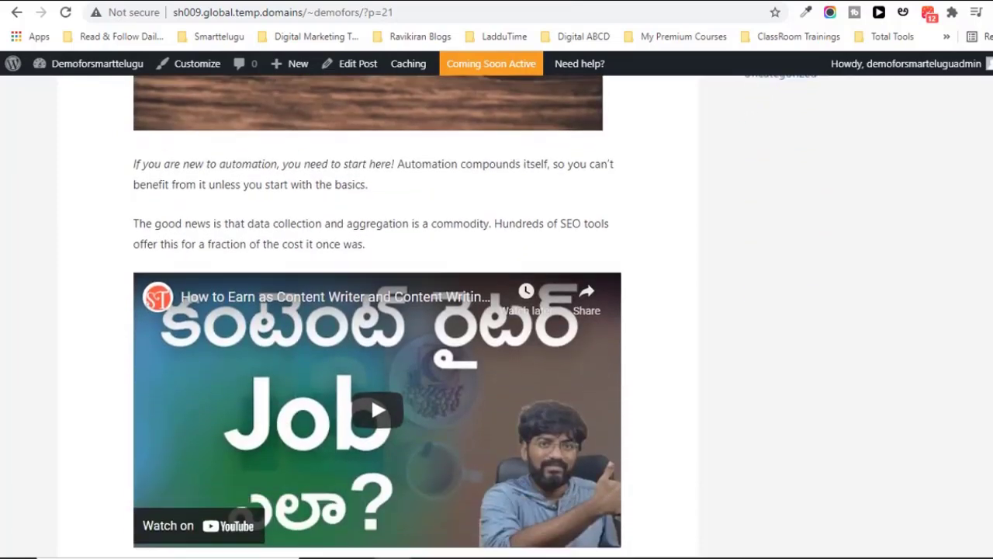
scroll(372, 310, down, 1)
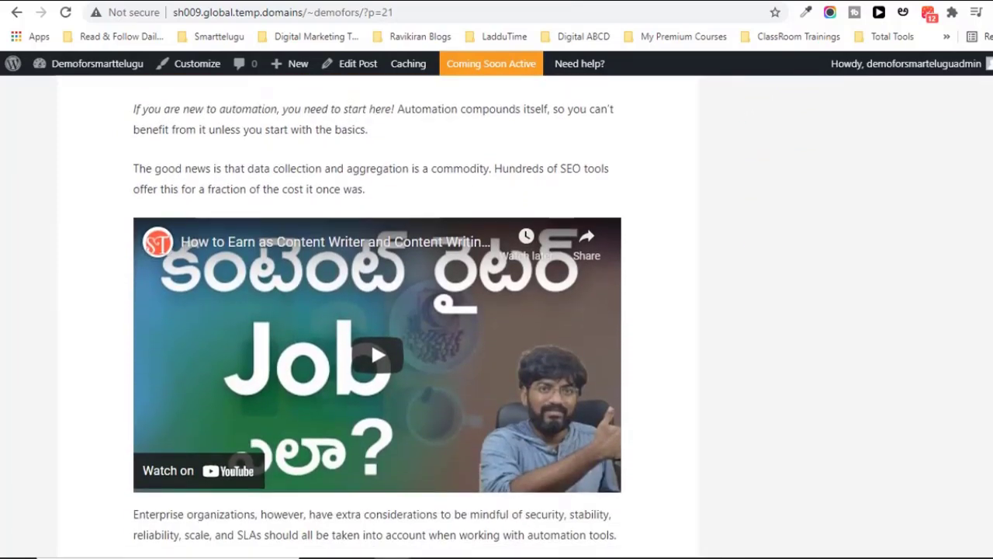
scroll(372, 310, down, 10)
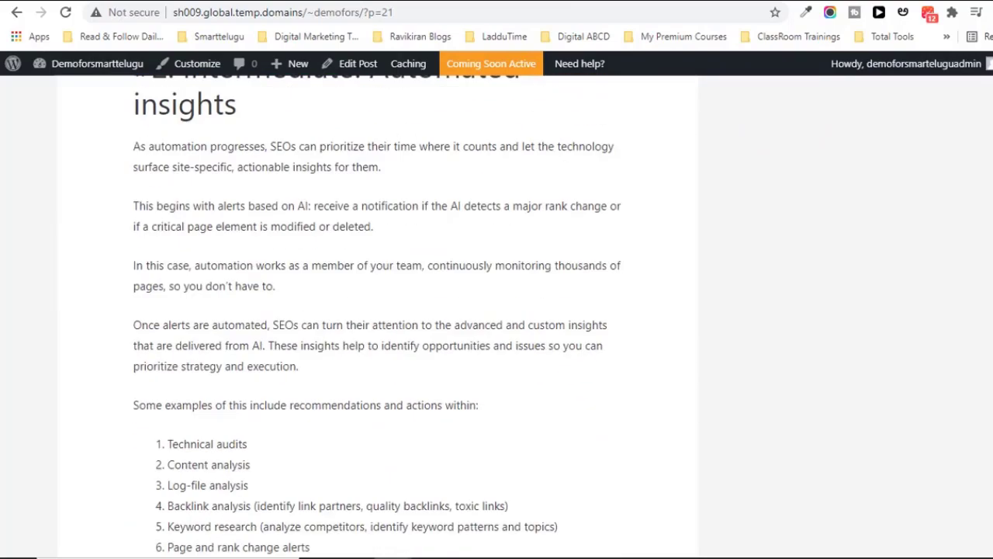
scroll(376, 310, down, 10)
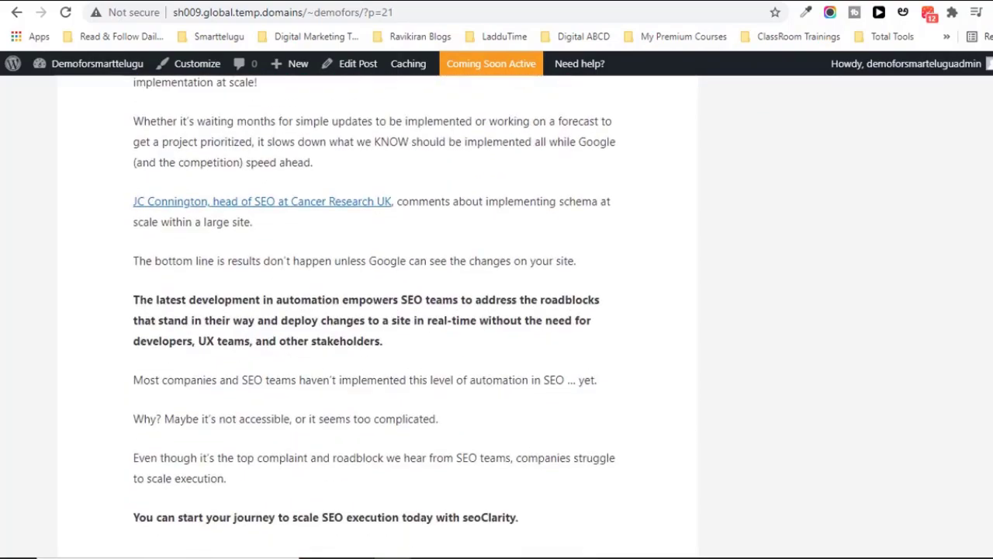
scroll(376, 310, down, 1)
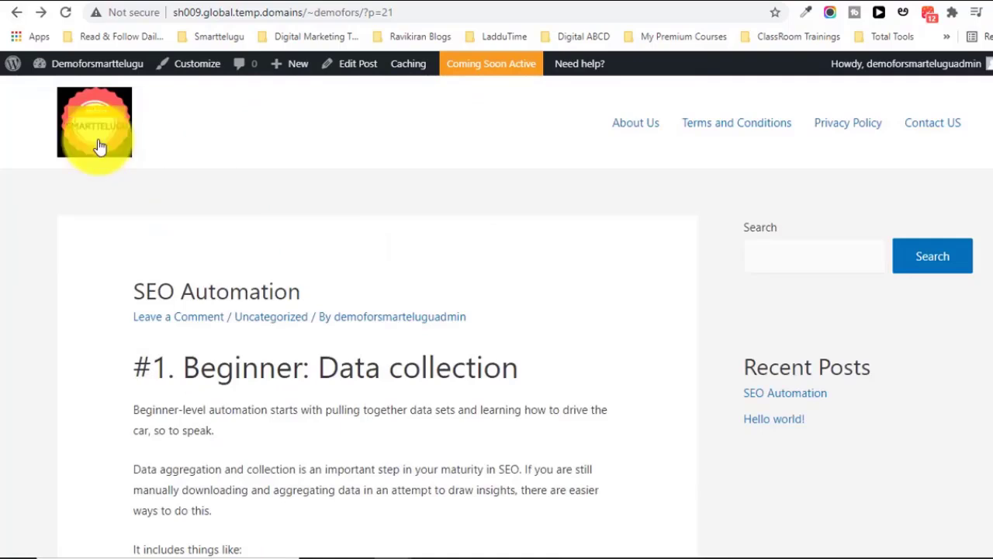
- Examine the post list on the blog's home page and compare it with the Digital Marketing category page of smarttelugu.com
click(94, 138)
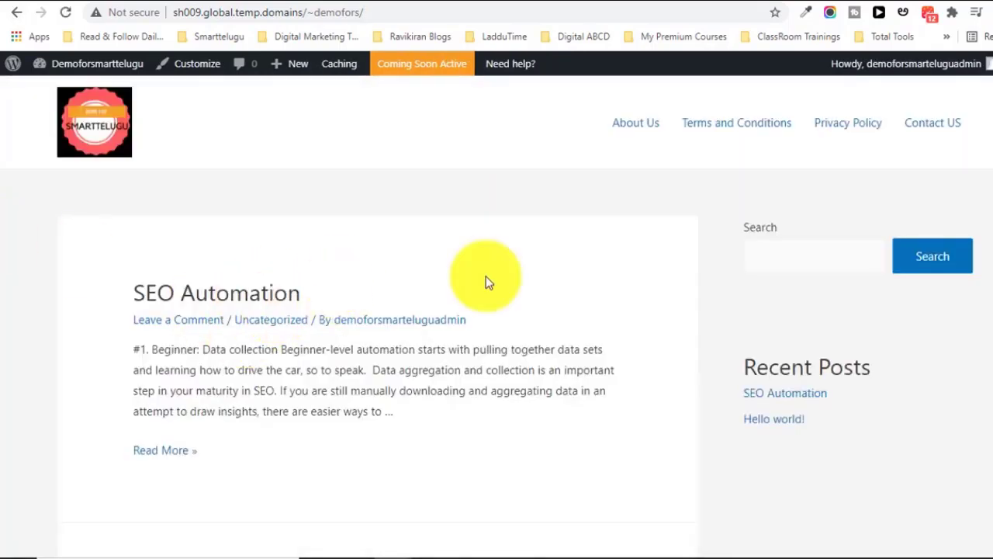
scroll(944, 220, down, 2)
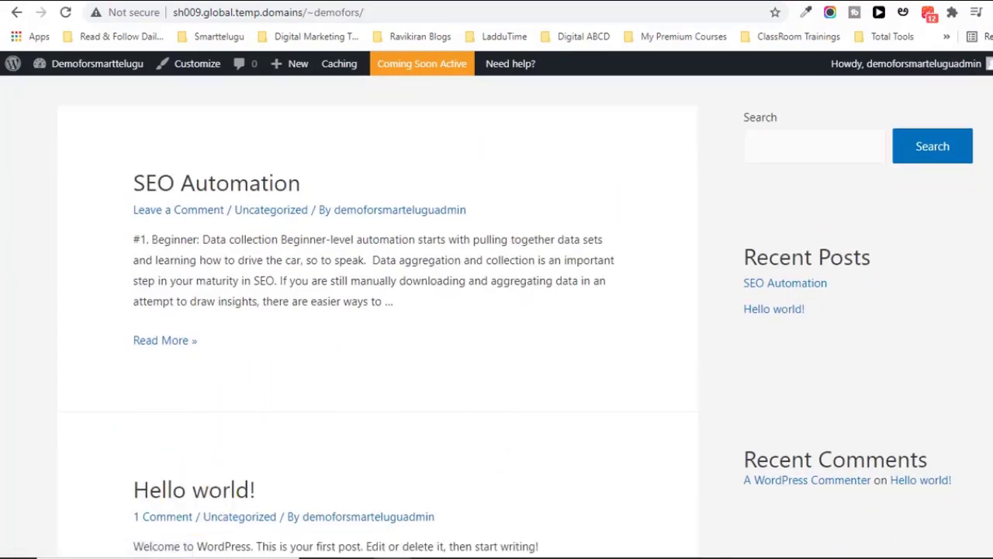
scroll(546, 432, up, 2)
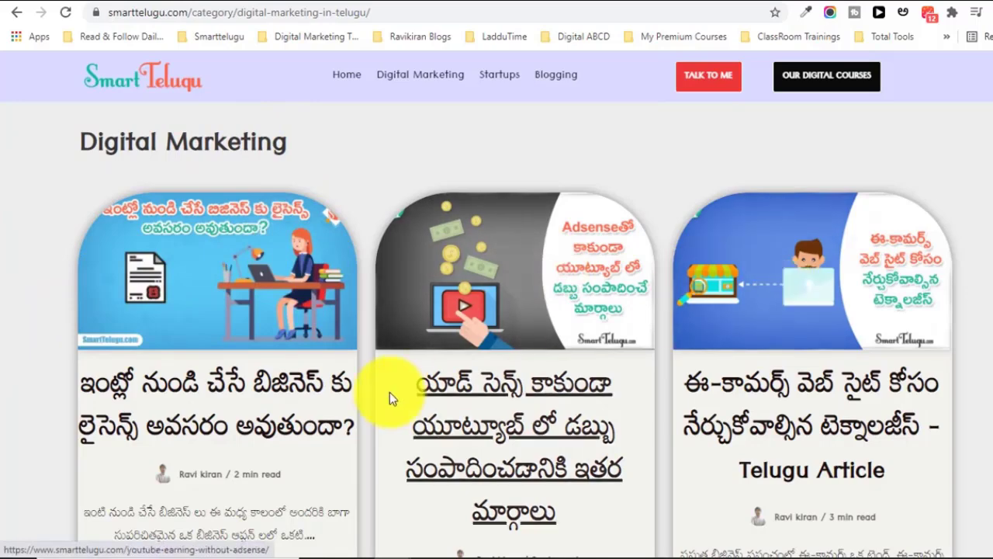
scroll(497, 310, down, 1)
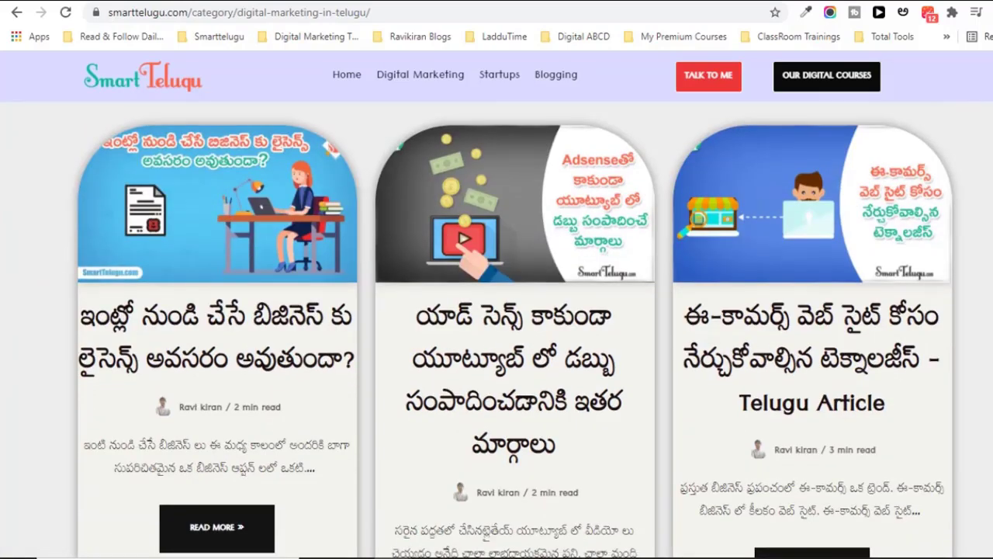
- Go to the demo site's WordPress dashboard and open the SEO Automation post for editing
scroll(496, 333, up, 1)
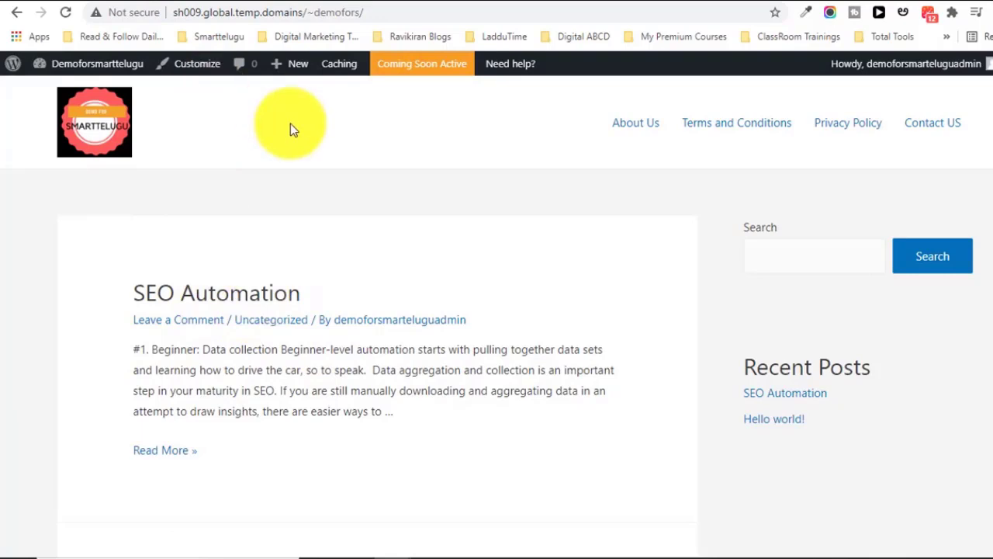
mouse_move(60, 72)
click(45, 87)
mouse_move(66, 242)
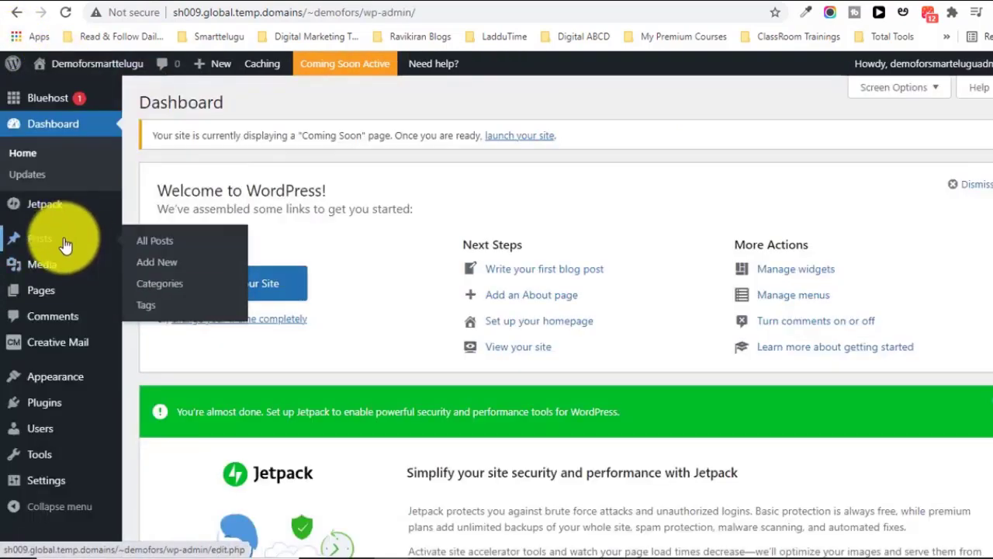
click(154, 250)
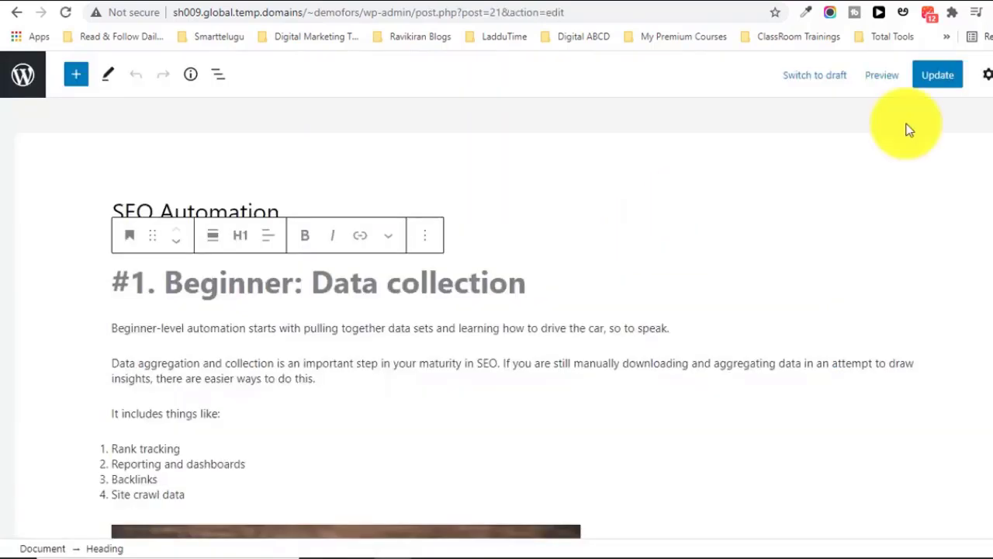
- Show the post-level settings of the SEO Automation post and expand the featured image section
click(986, 75)
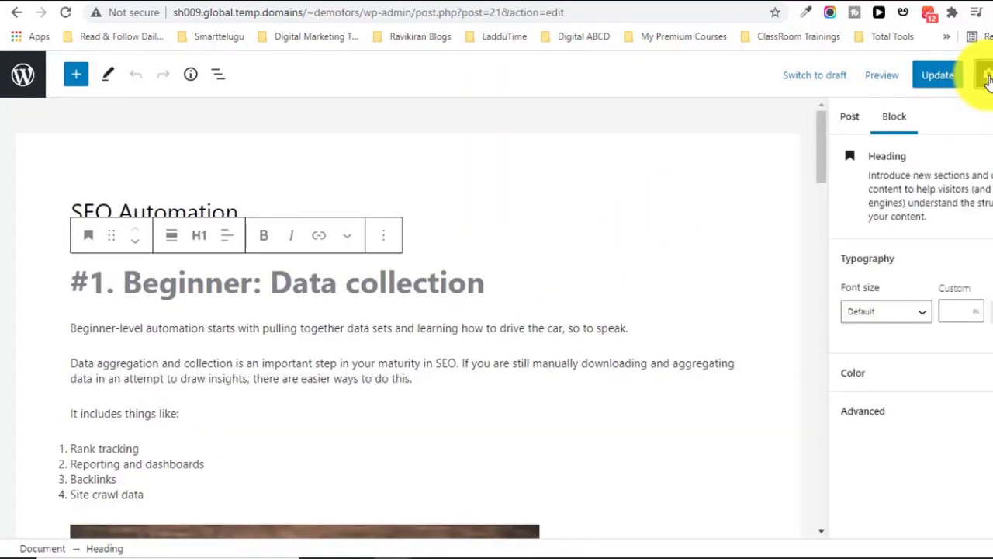
click(850, 124)
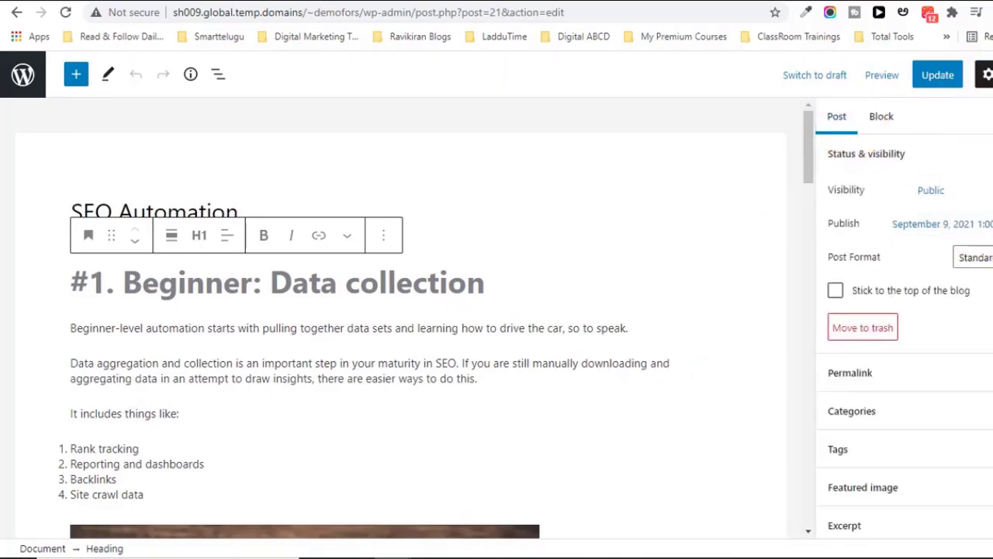
scroll(900, 334, down, 2)
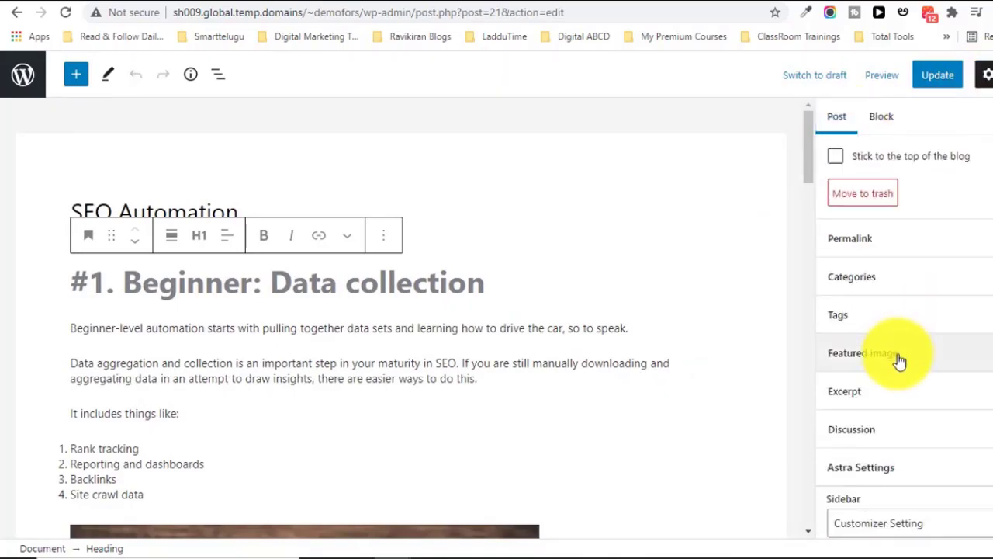
click(897, 358)
scroll(903, 349, down, 1)
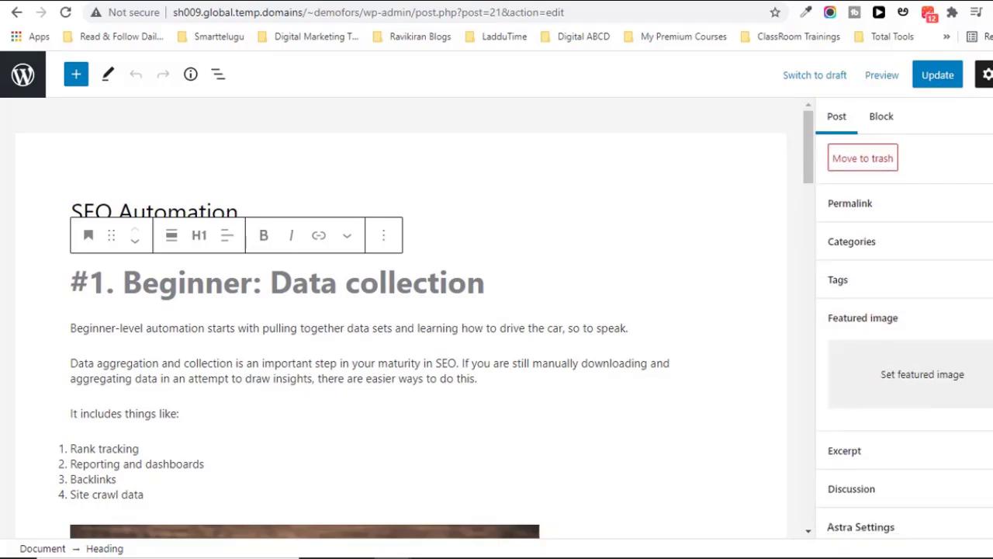
scroll(904, 333, down, 1)
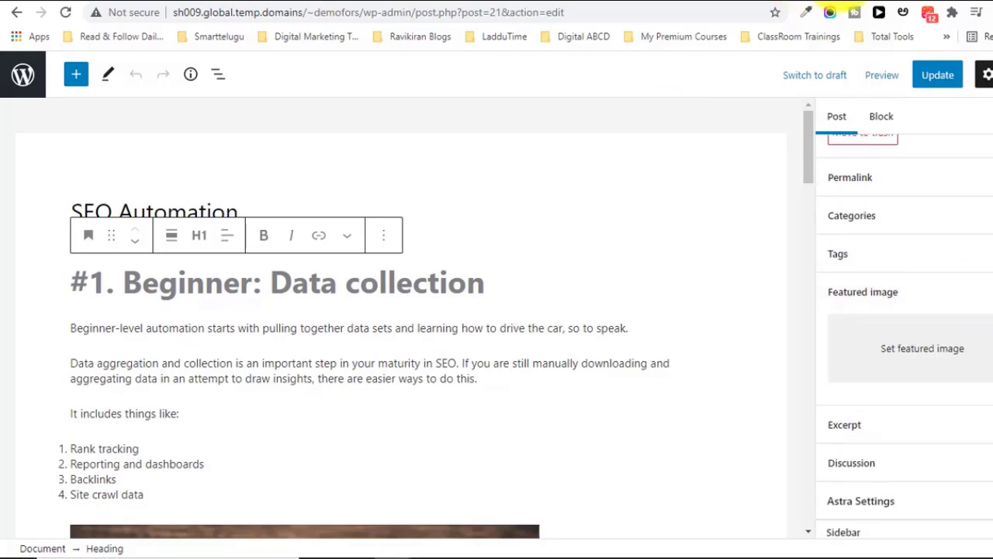
- Switch to canva.com in a new browser tab and create a custom-size design of 800 × 500 px
key(ctrl+t)
text(canva.com)
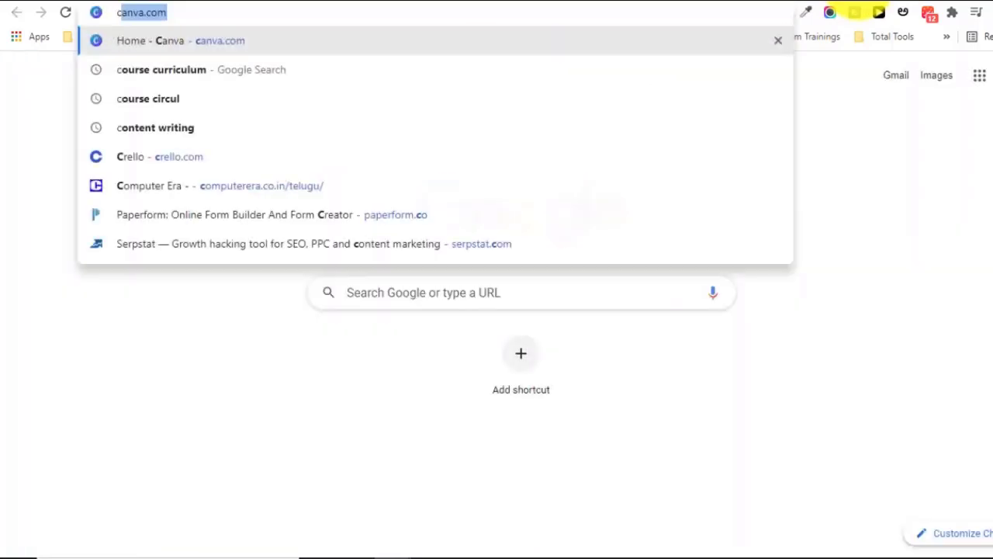
key(Return)
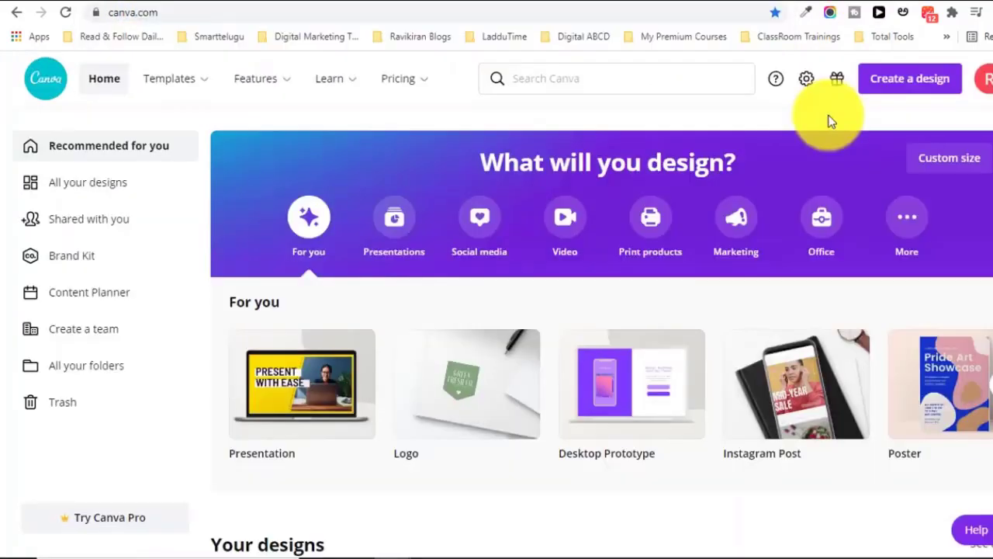
click(889, 81)
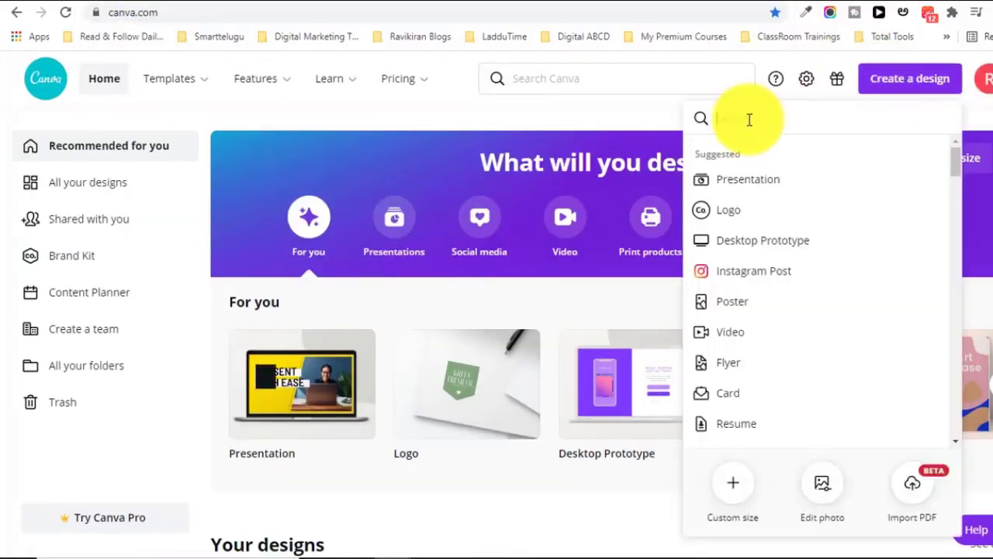
click(731, 486)
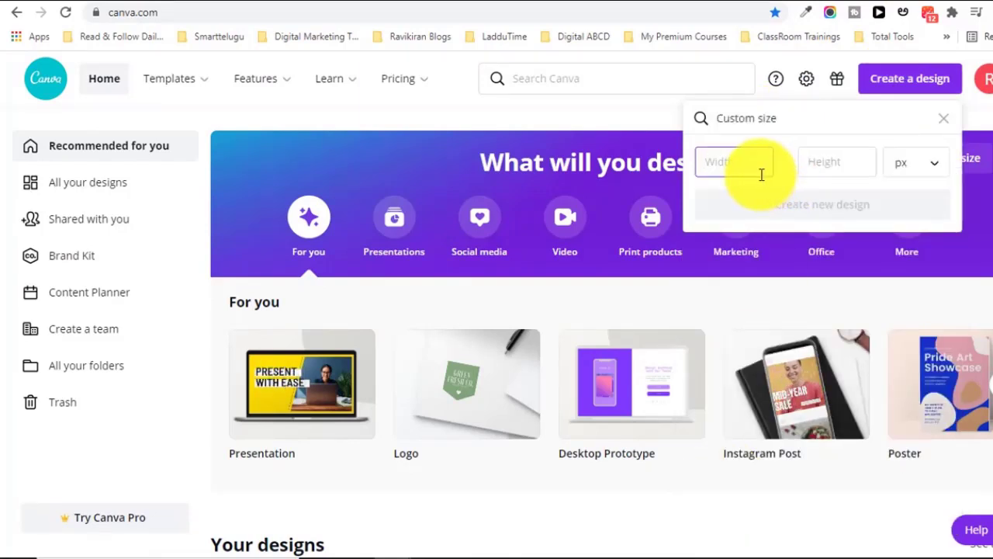
text(500)
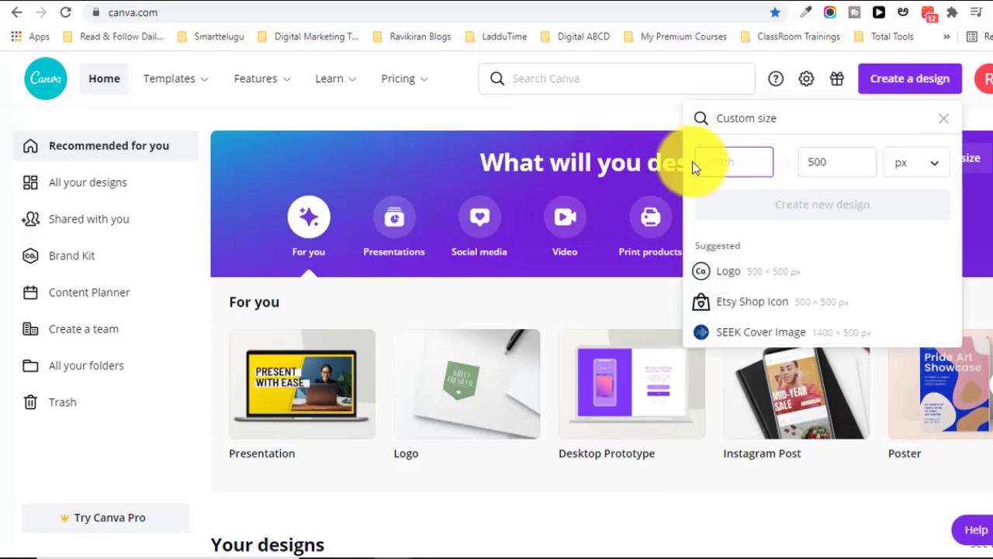
text(800)
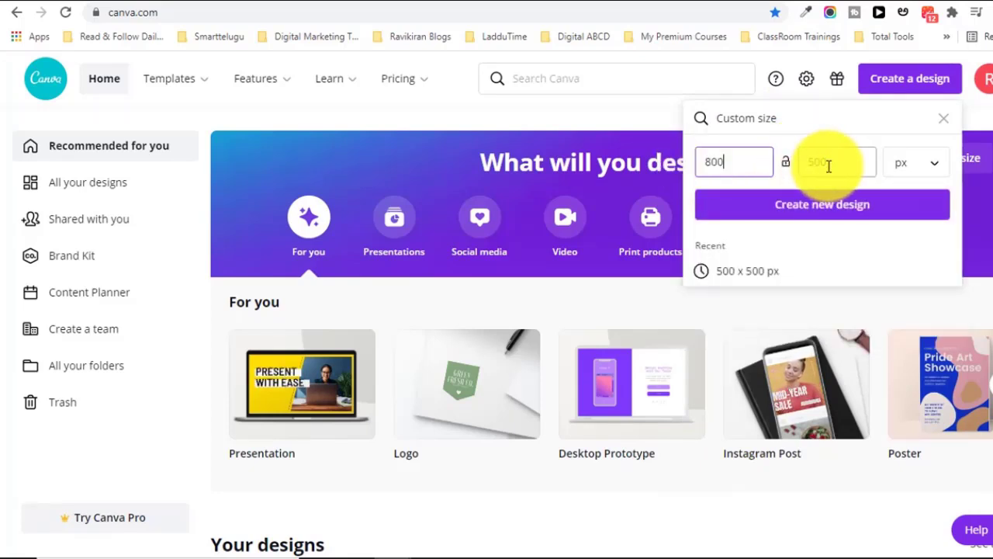
click(808, 208)
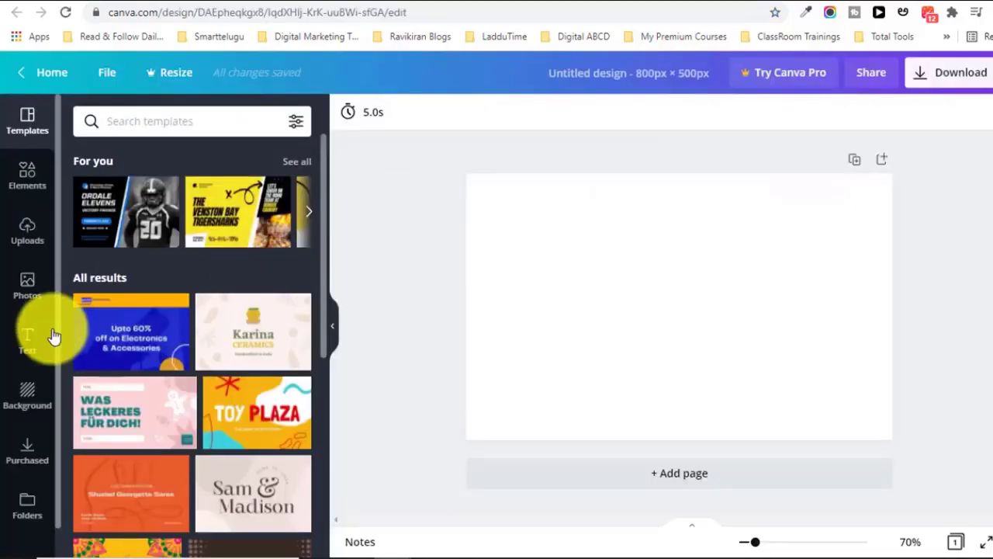
- Fill the page with the free analytics-chart photo from a "seo" photo search and add the heading "SEO Automation"
click(35, 295)
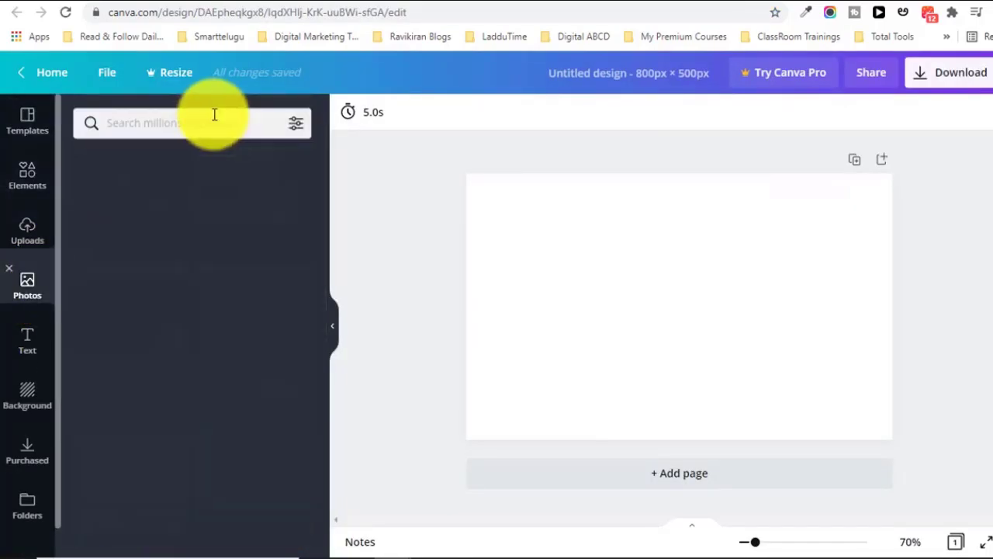
click(199, 118)
text(se)
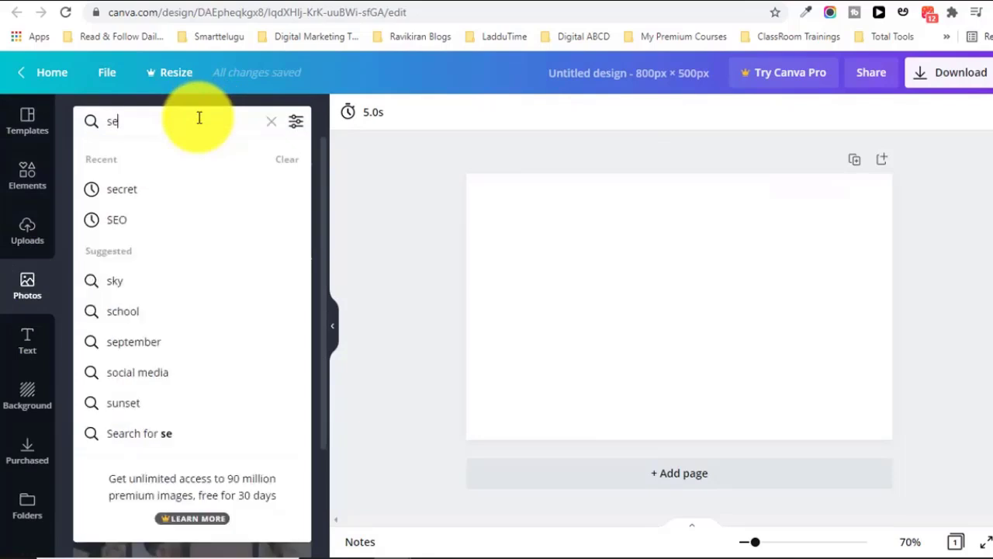
text(o)
key(Return)
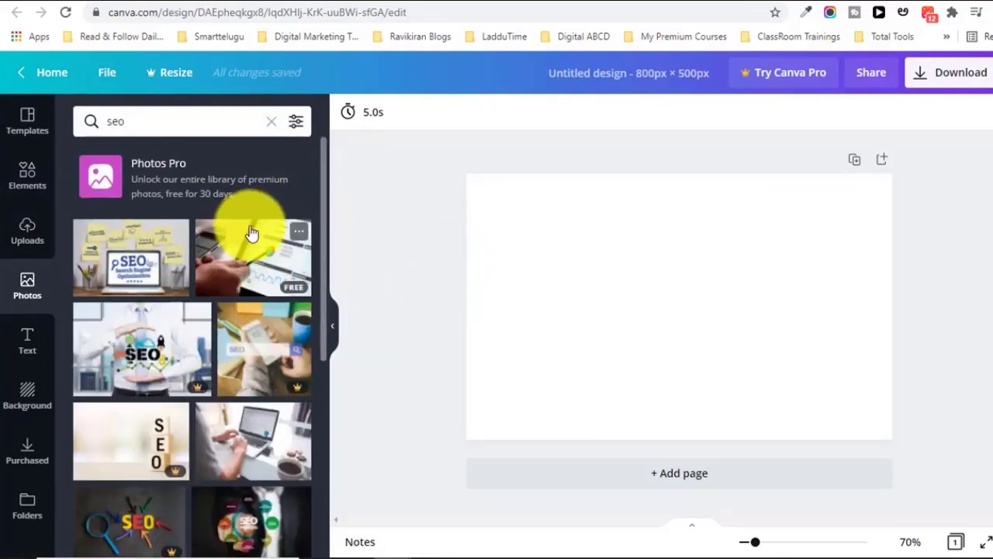
click(244, 248)
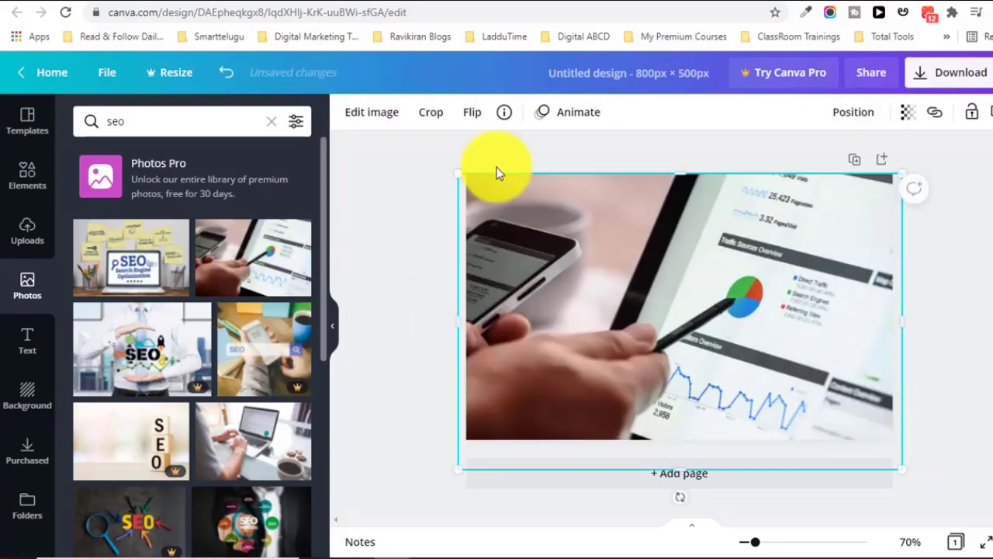
click(424, 172)
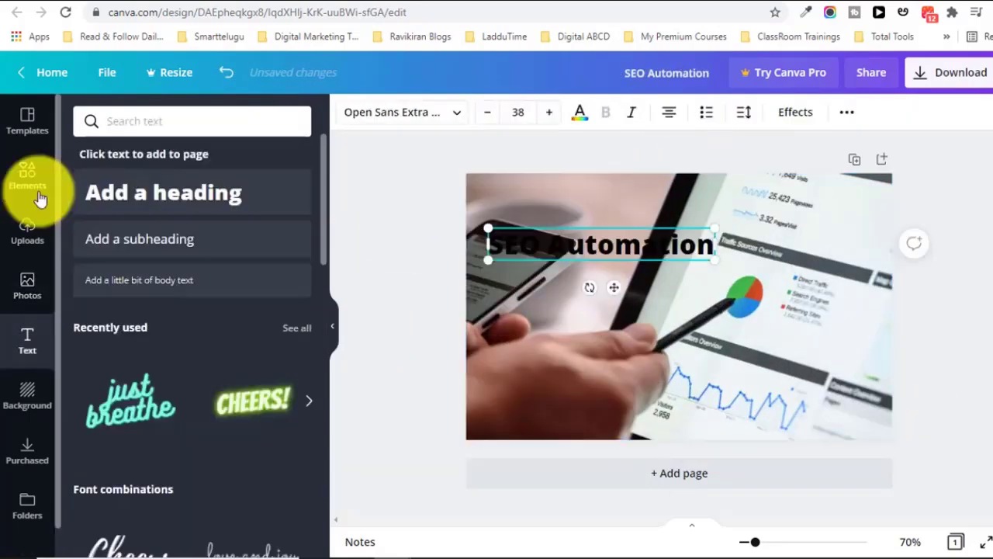
- Add the free Rectangle with Outlined Drop Shadow shape and fit it as a banner behind the SEO Automation heading
click(27, 175)
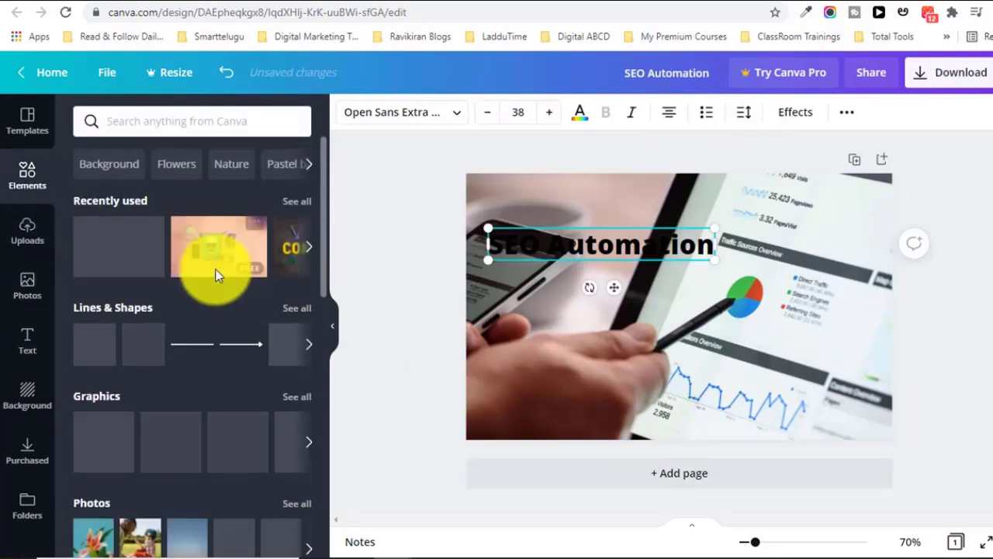
click(294, 309)
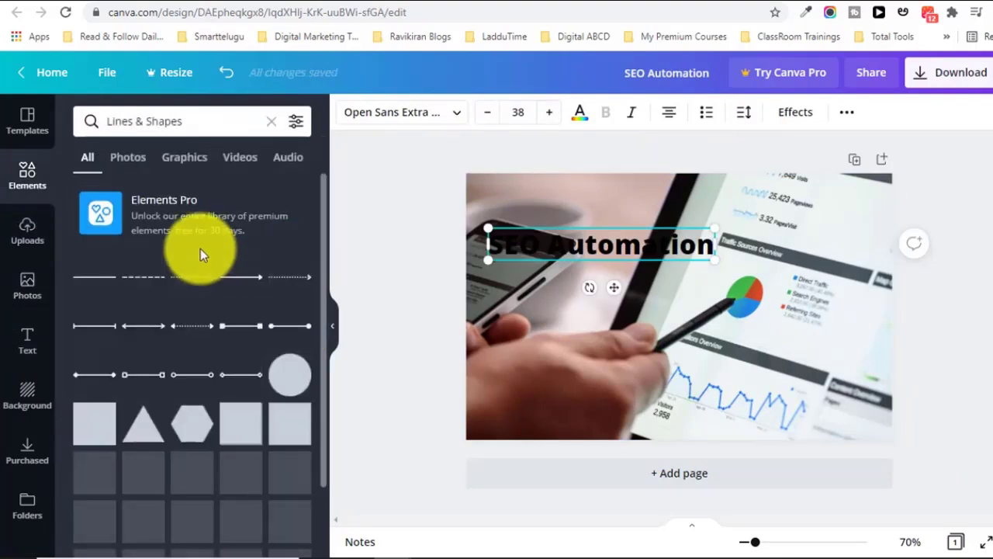
drag(322, 226, 321, 288)
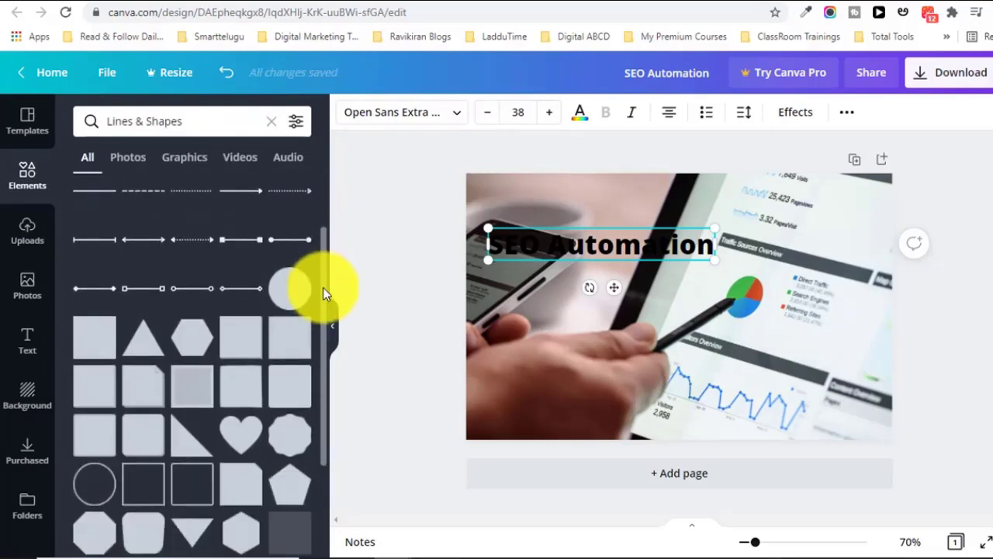
click(249, 327)
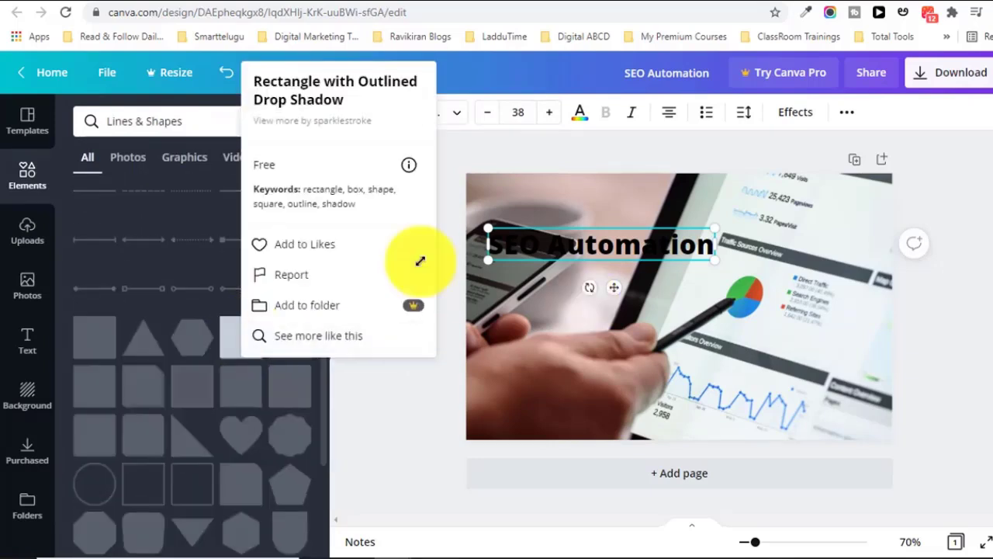
click(498, 155)
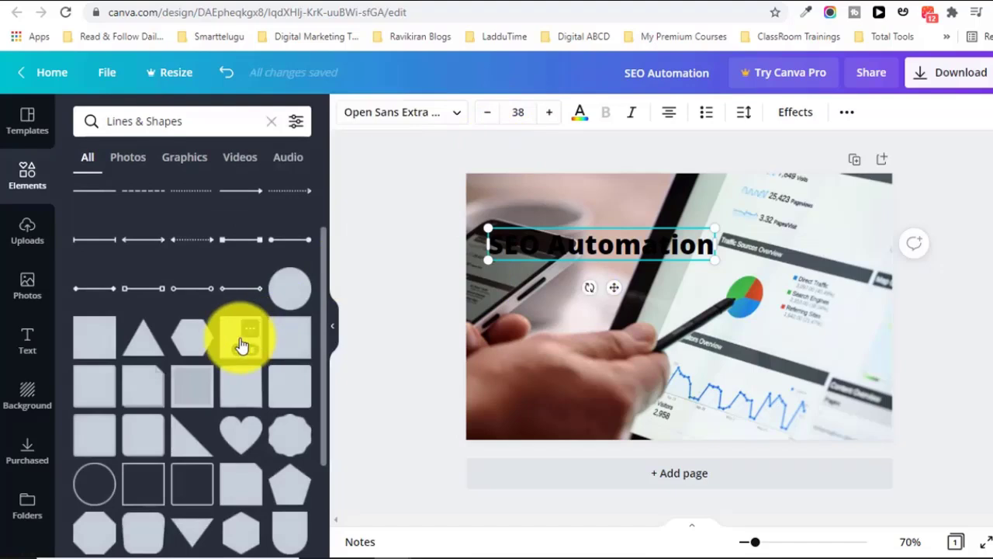
click(239, 337)
drag(681, 377, 741, 242)
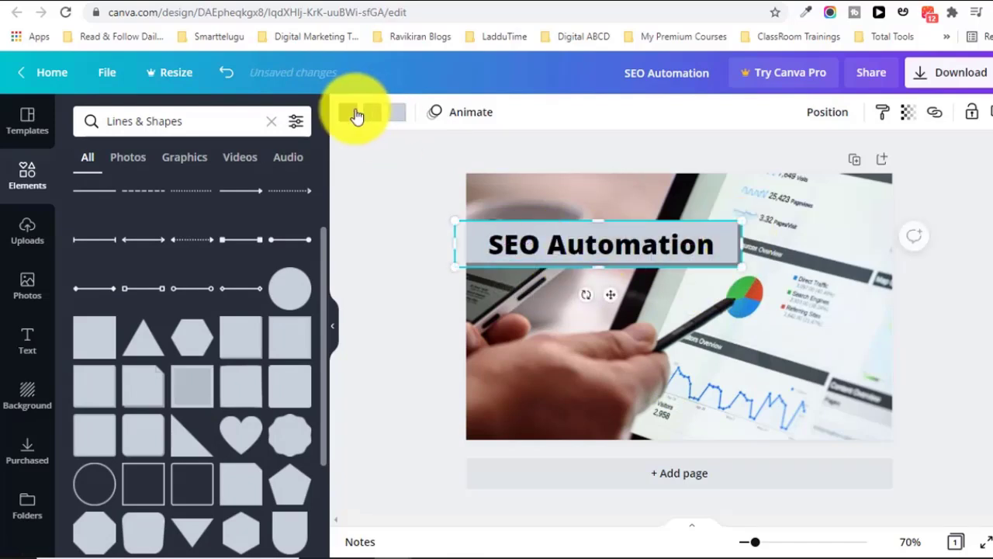
- Recolour the banner behind the heading red and download the design as a PNG
click(353, 115)
click(89, 450)
click(820, 287)
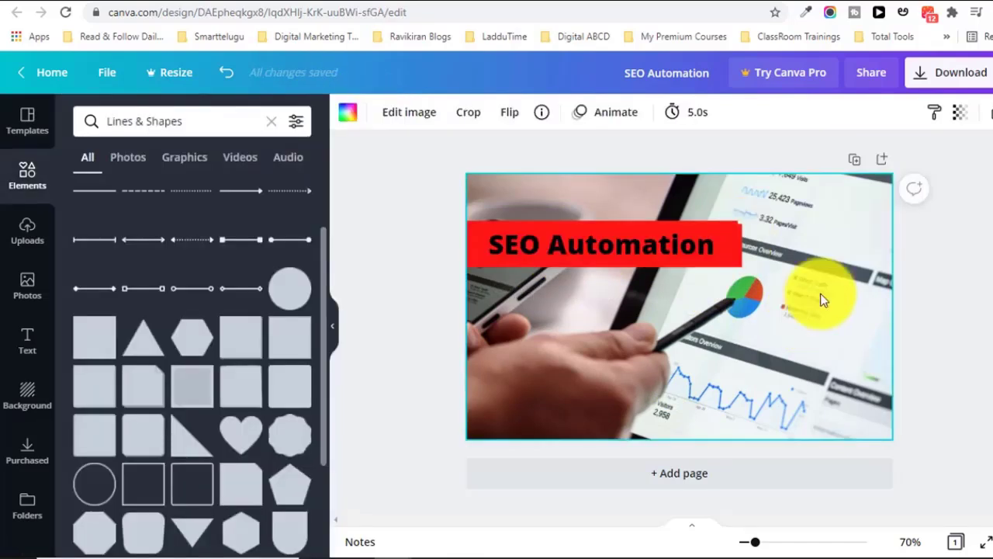
click(967, 115)
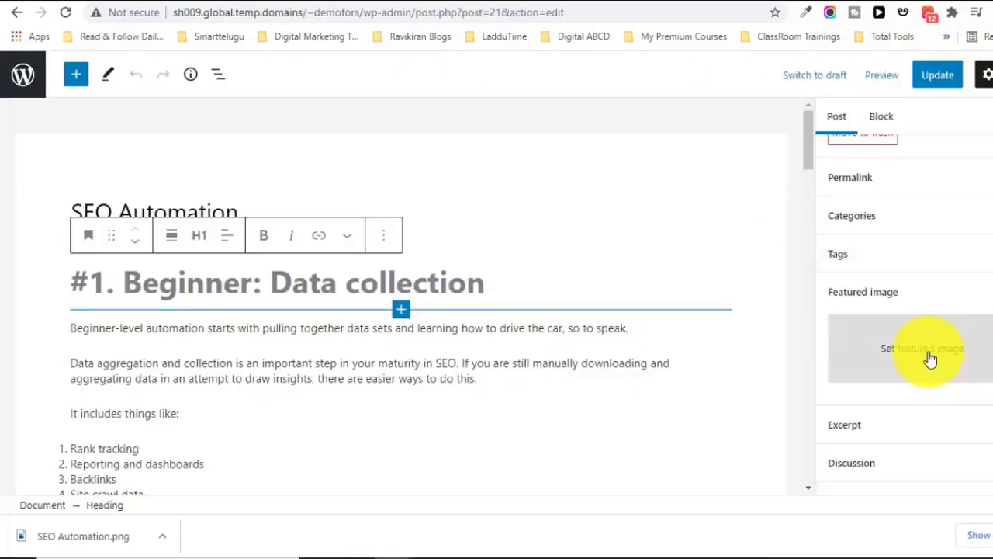
- Back in the WordPress post, upload SEO Automation.png for the featured image with the alt text "SEO Automation"
click(930, 358)
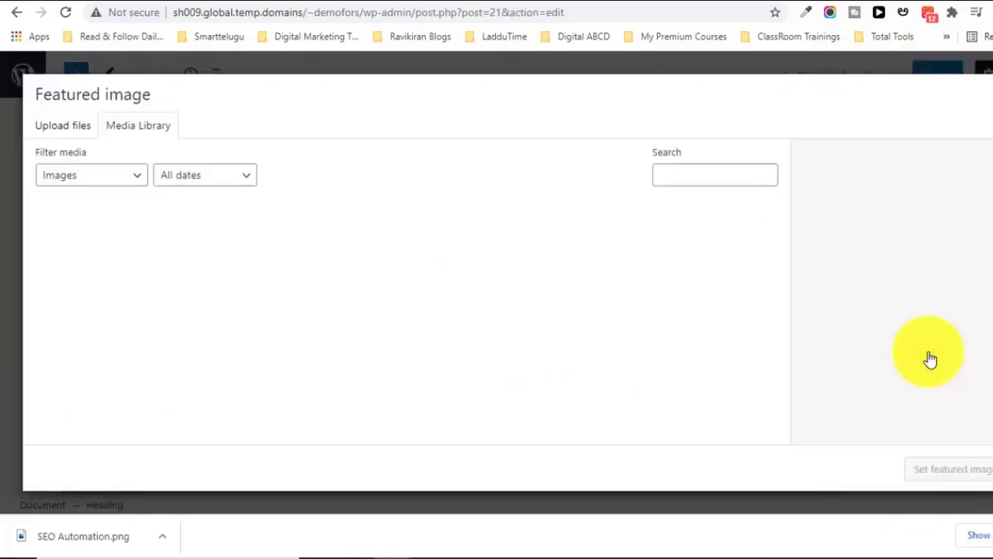
click(66, 133)
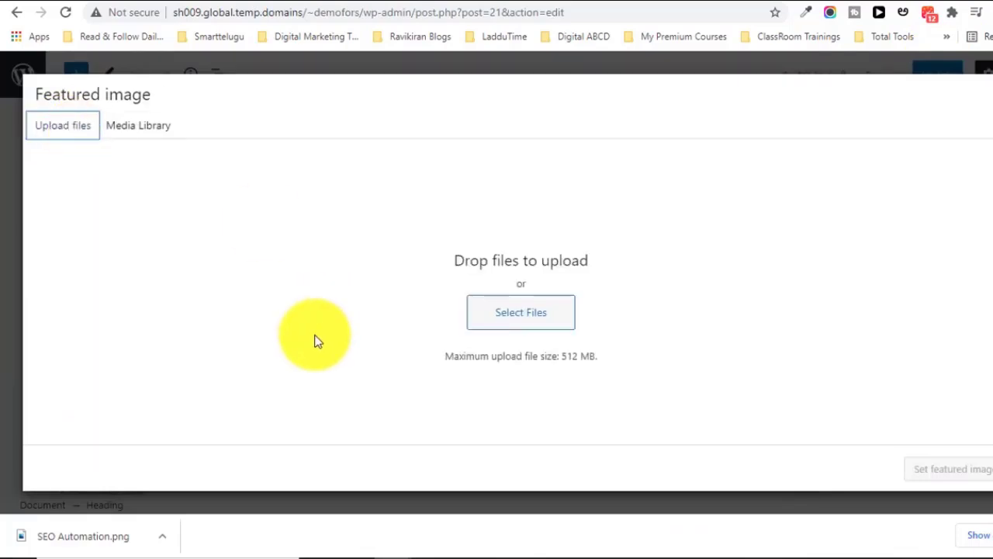
drag(116, 532, 591, 279)
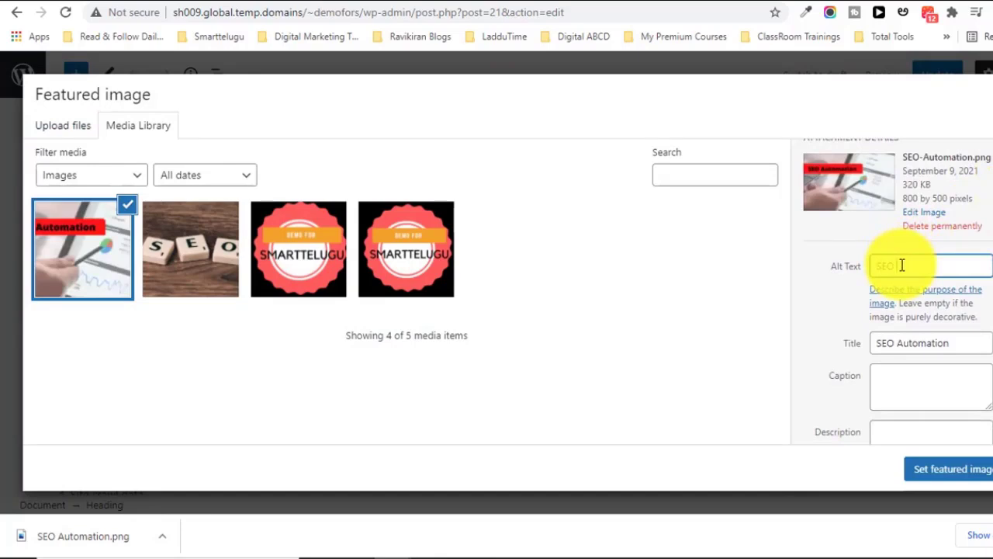
text(SEO Automation)
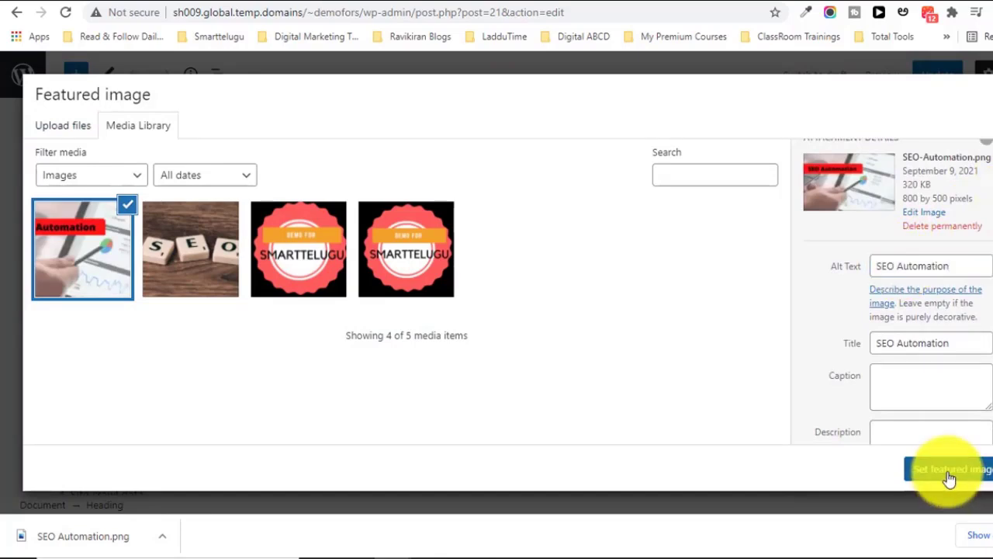
- Update the post with the uploaded picture as its featured image and check it on the site's homepage
click(948, 470)
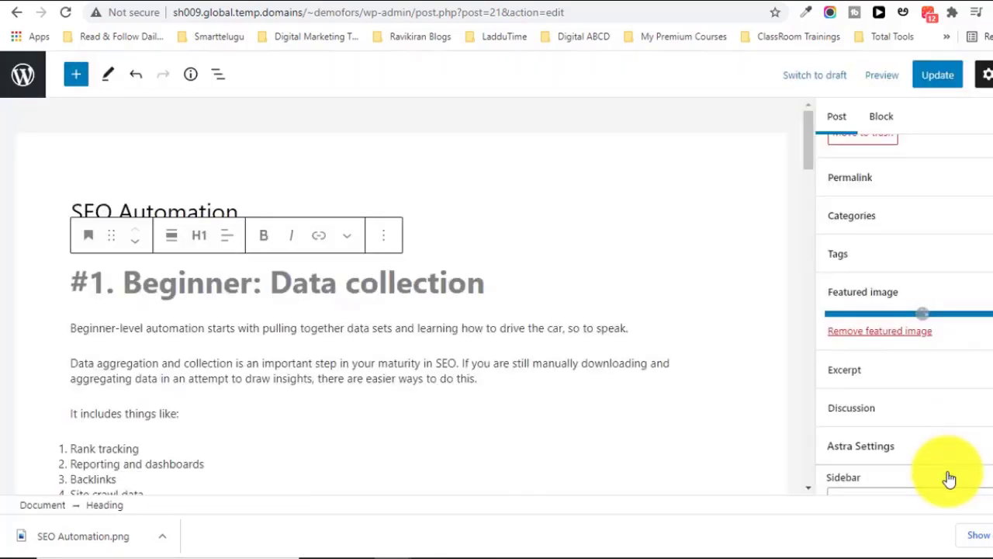
click(936, 78)
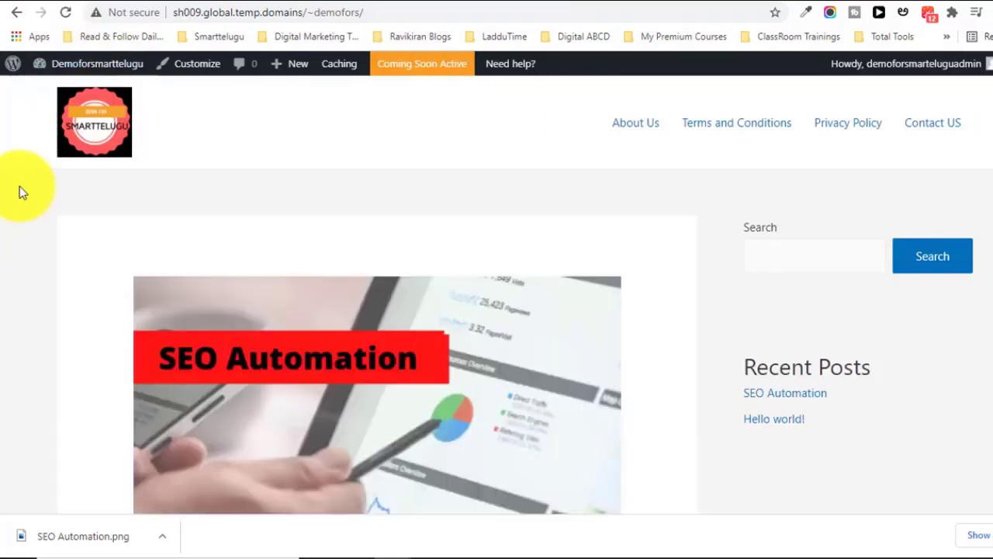
scroll(403, 308, down, 3)
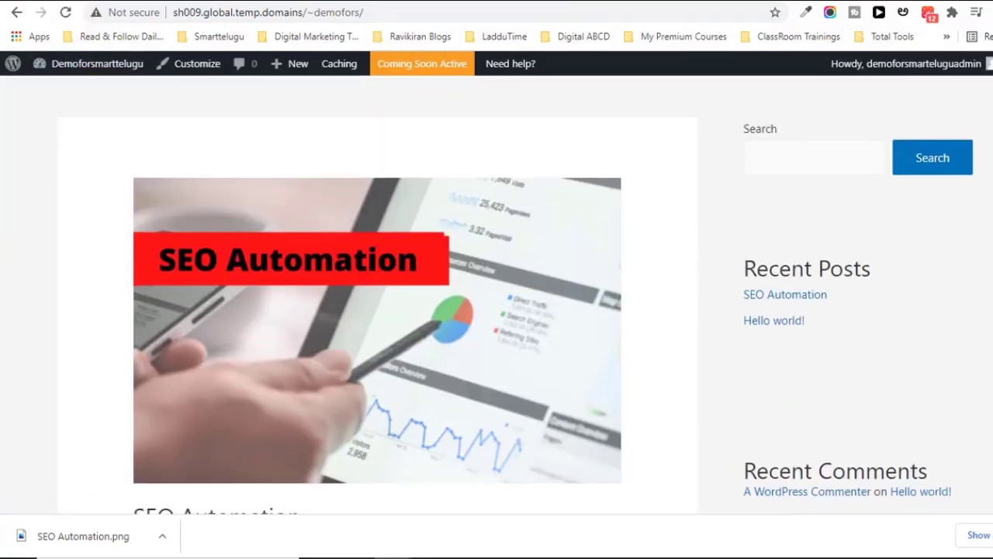
- Look over the posts on the site's homepage, then open the SEO Automation post and read through its body text
scroll(517, 316, down, 4)
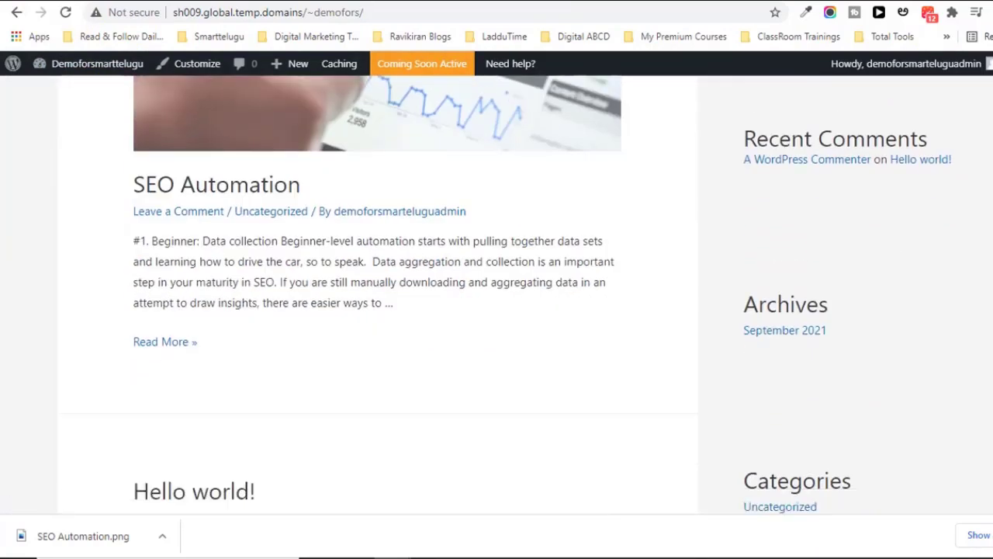
scroll(377, 310, down, 1)
scroll(377, 311, up, 1)
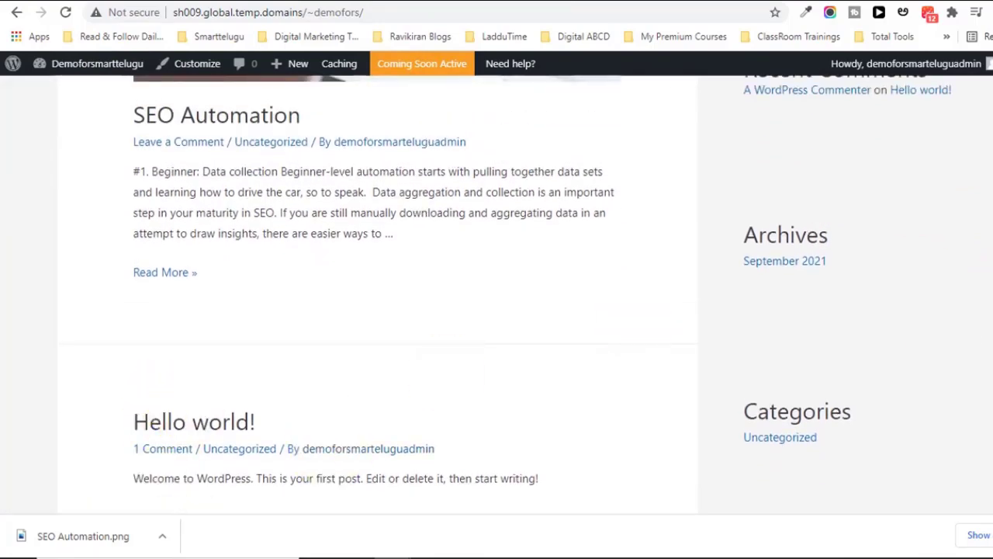
scroll(496, 295, up, 6)
scroll(420, 272, down, 3)
scroll(420, 271, up, 1)
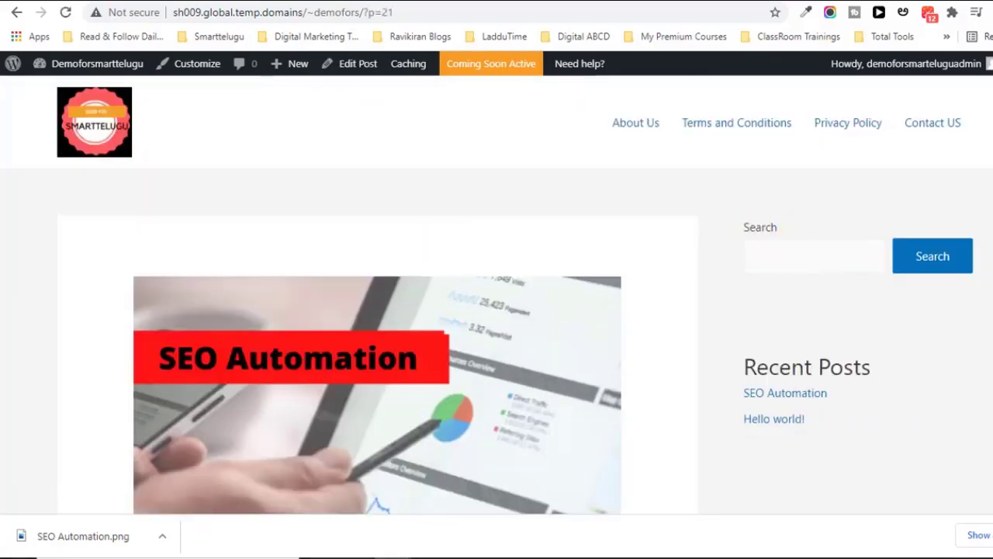
scroll(201, 227, down, 7)
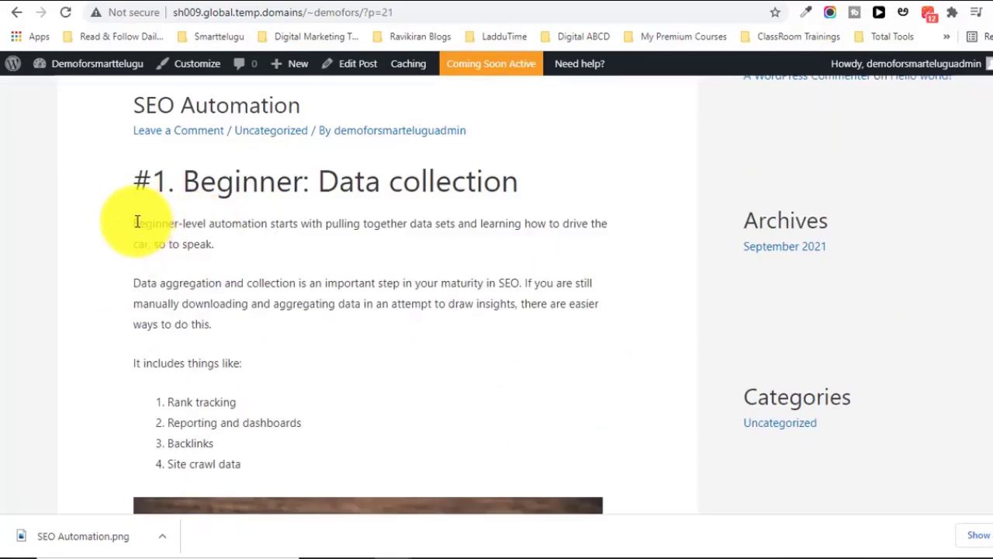
drag(137, 222, 206, 237)
click(261, 238)
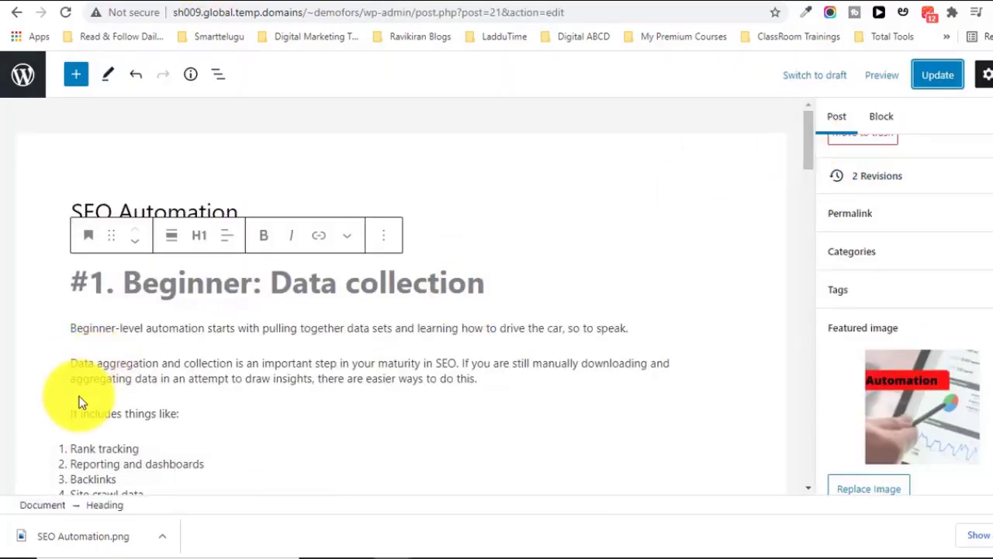
drag(74, 447, 133, 448)
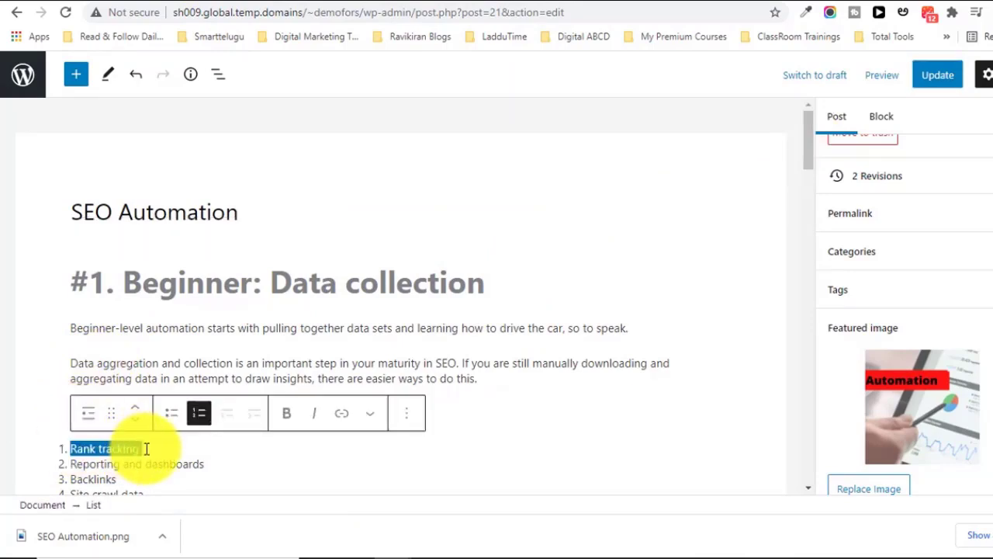
click(343, 415)
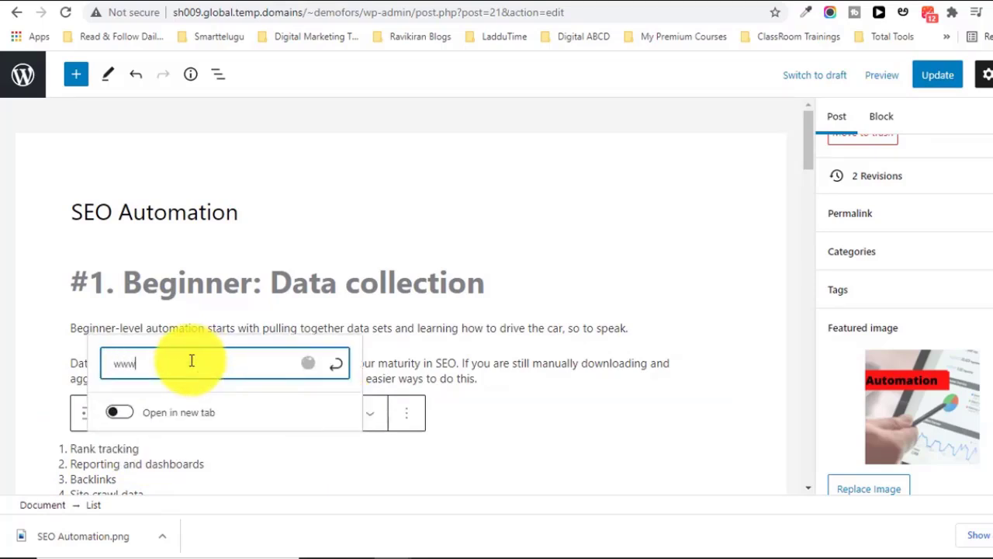
text(www.smarttelugu.com)
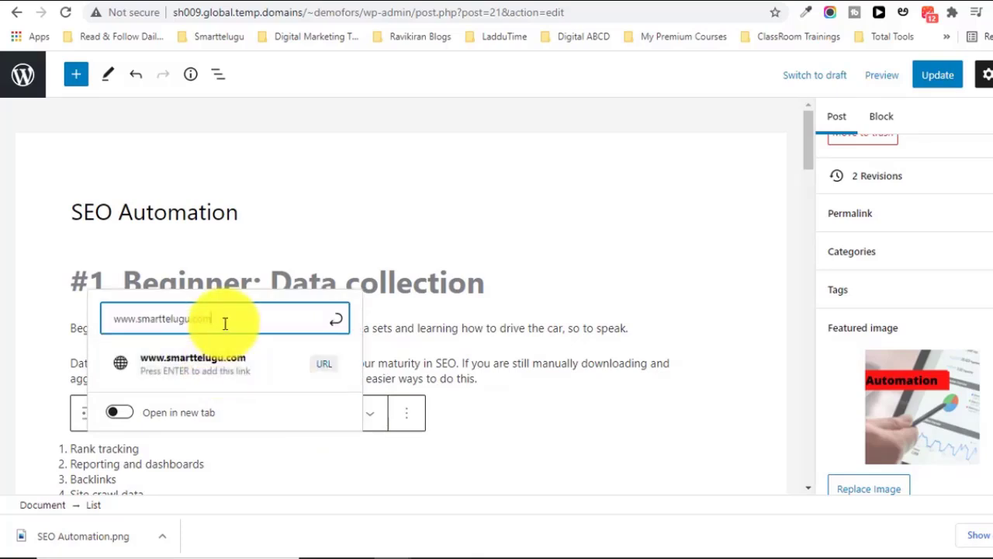
drag(225, 317, 142, 314)
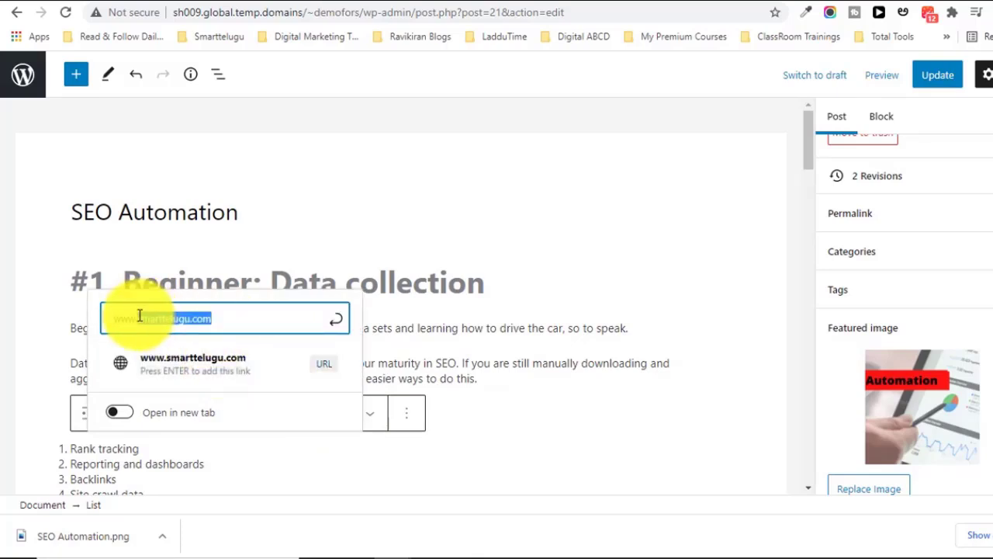
key(Return)
click(940, 76)
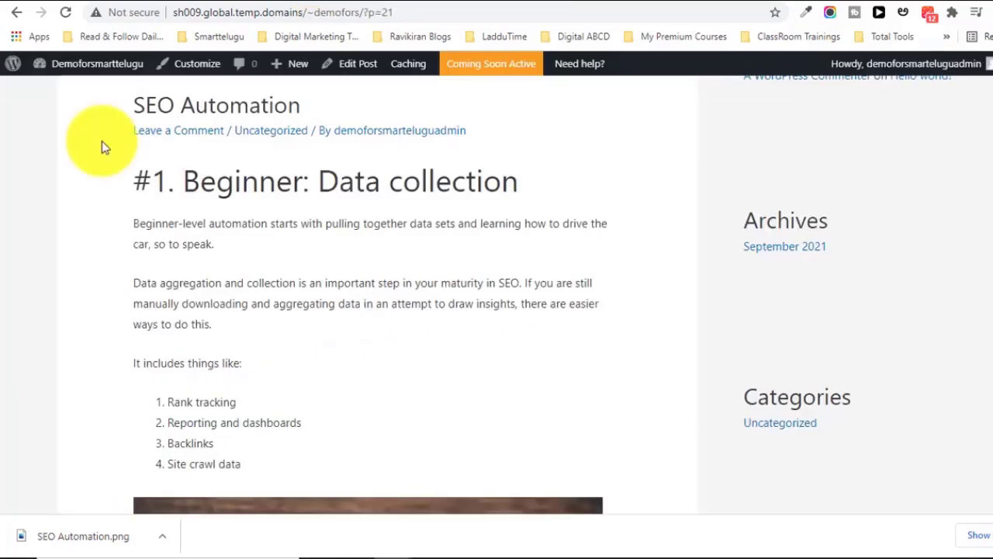
- Test the Rank tracking link in the post's preview and look over the site's homepage
click(66, 12)
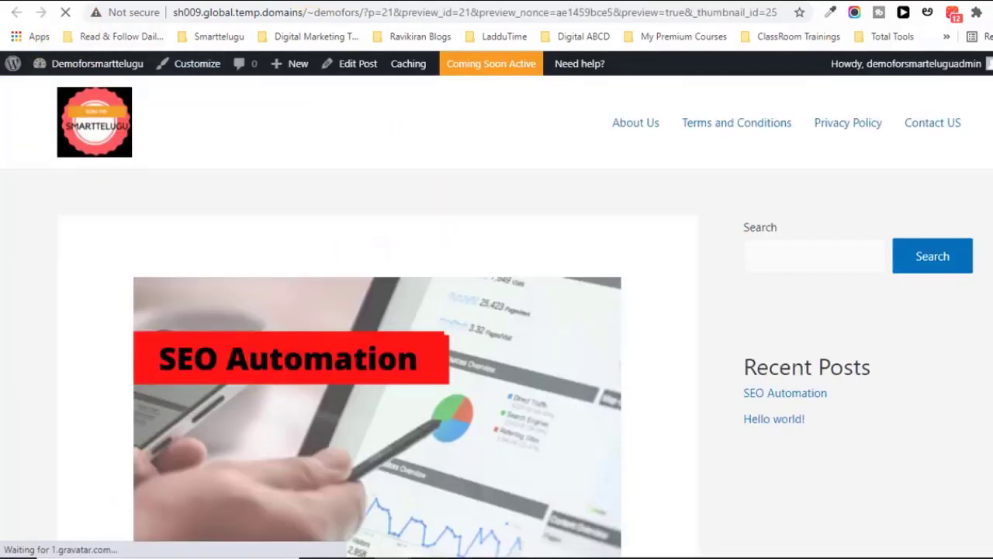
scroll(990, 183, down, 7)
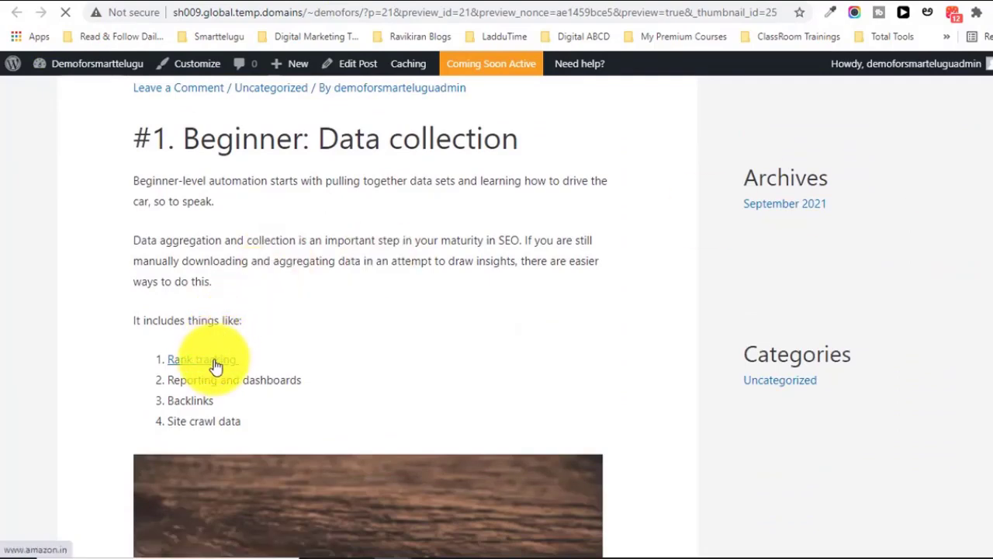
click(201, 359)
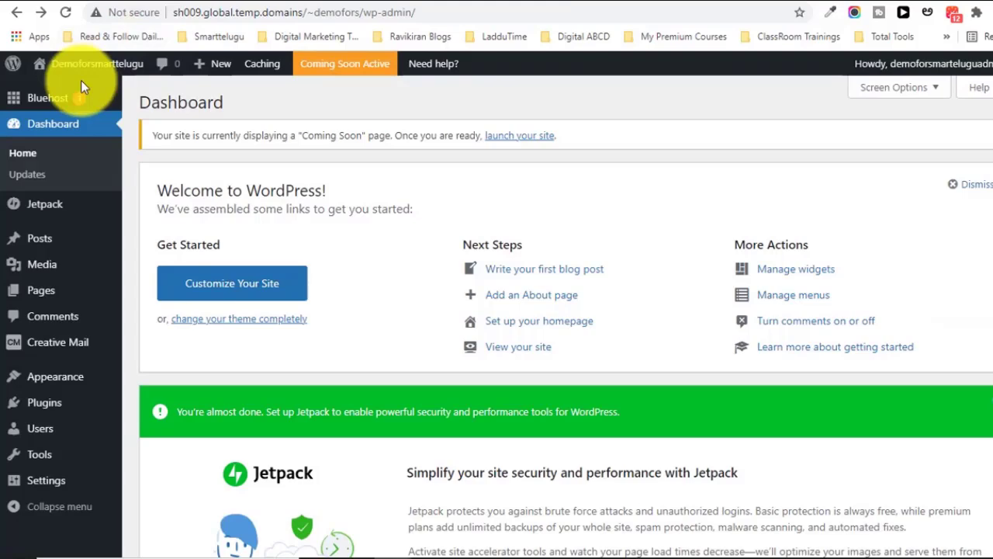
mouse_move(70, 71)
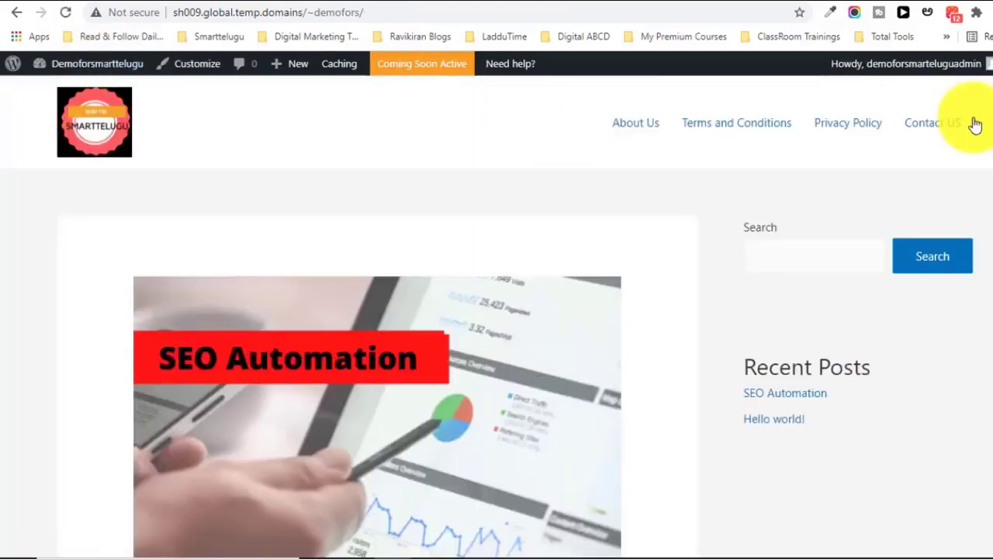
scroll(497, 316, down, 8)
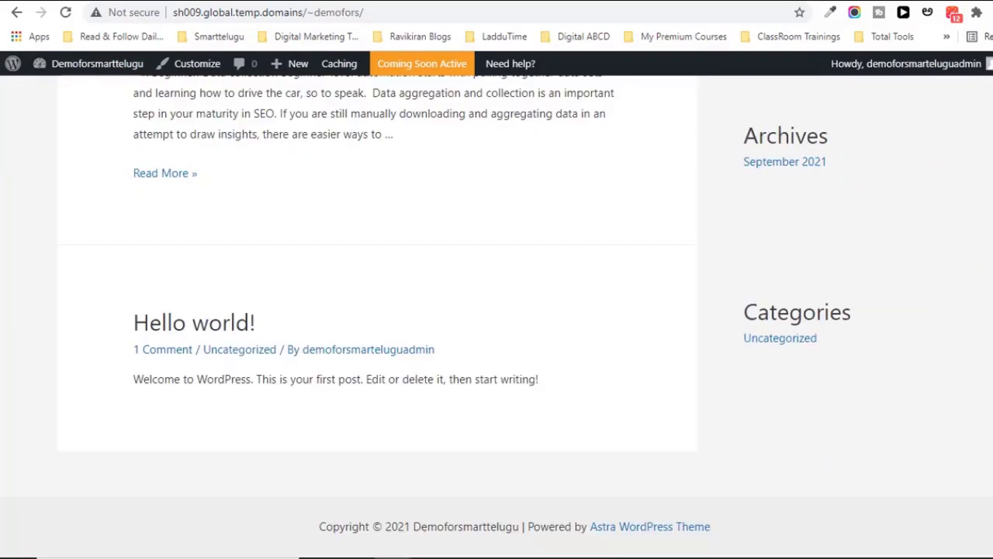
scroll(496, 317, up, 6)
scroll(497, 316, up, 2)
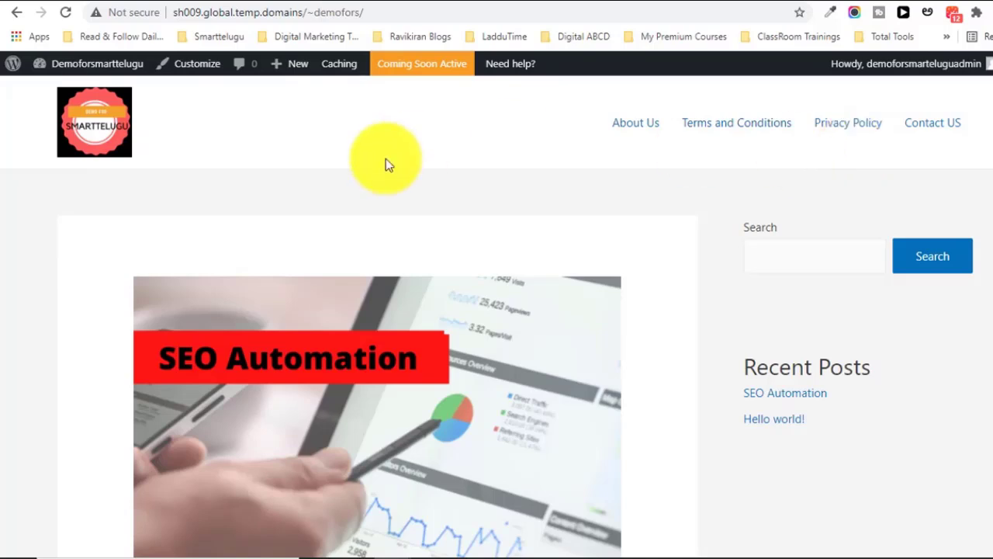
- From the dashboard, open the installed themes and start customizing the active Astra theme
mouse_move(101, 63)
click(74, 93)
mouse_move(12, 374)
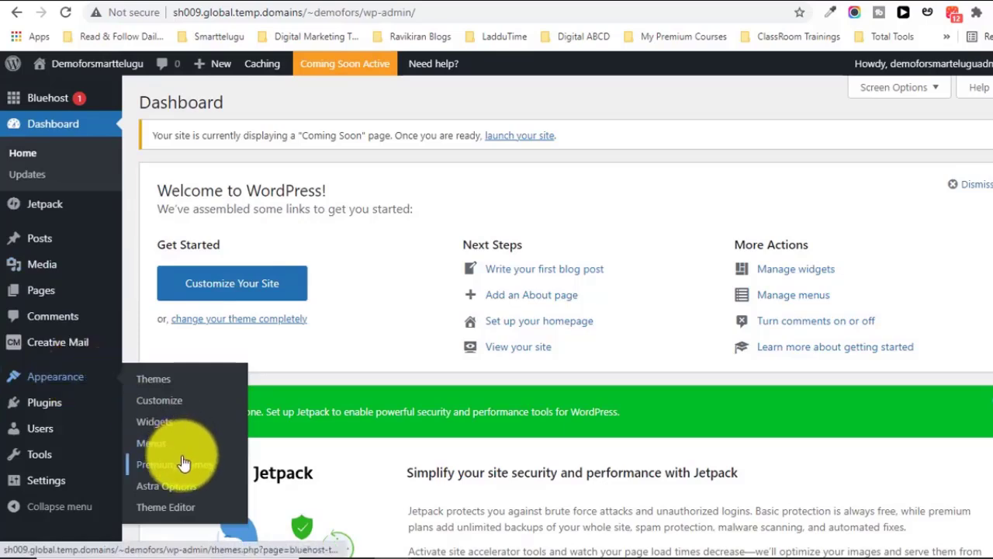
click(157, 382)
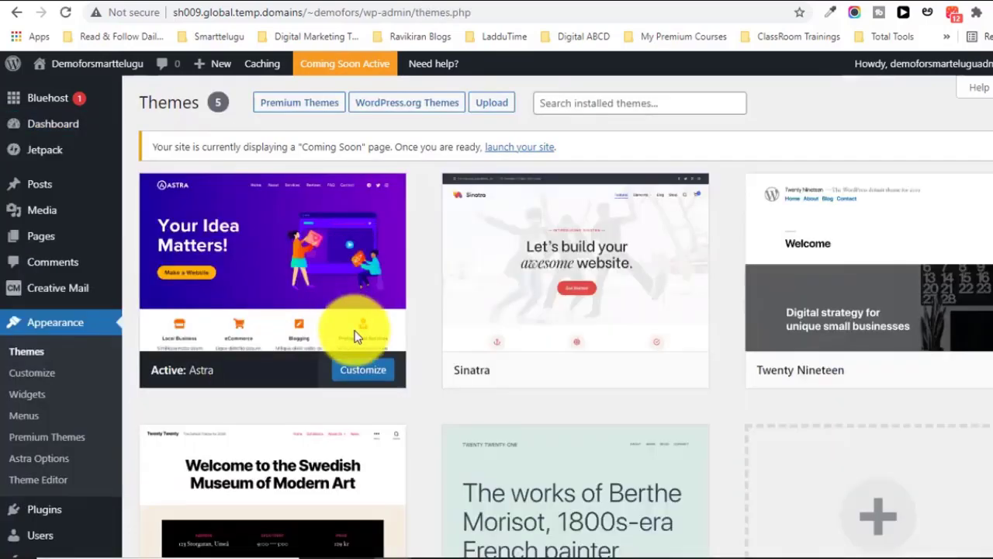
click(360, 371)
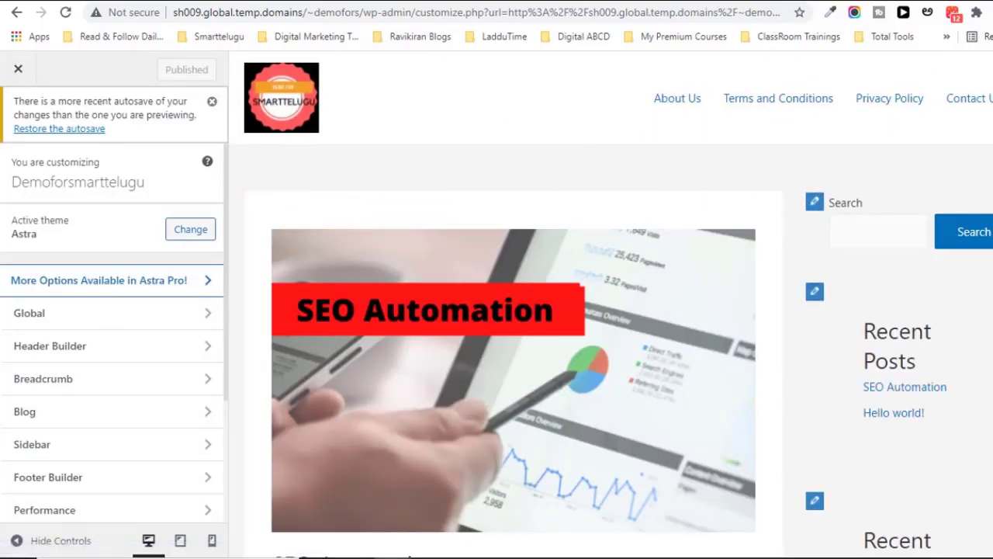
scroll(611, 304, down, 1)
scroll(610, 305, up, 1)
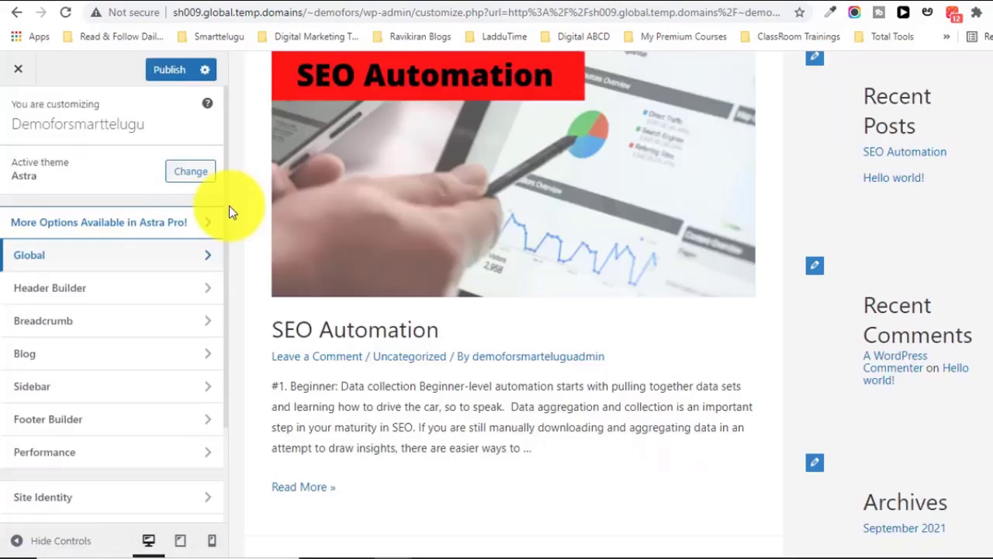
- Set the theme's global text color to red, #e80c0c
click(159, 274)
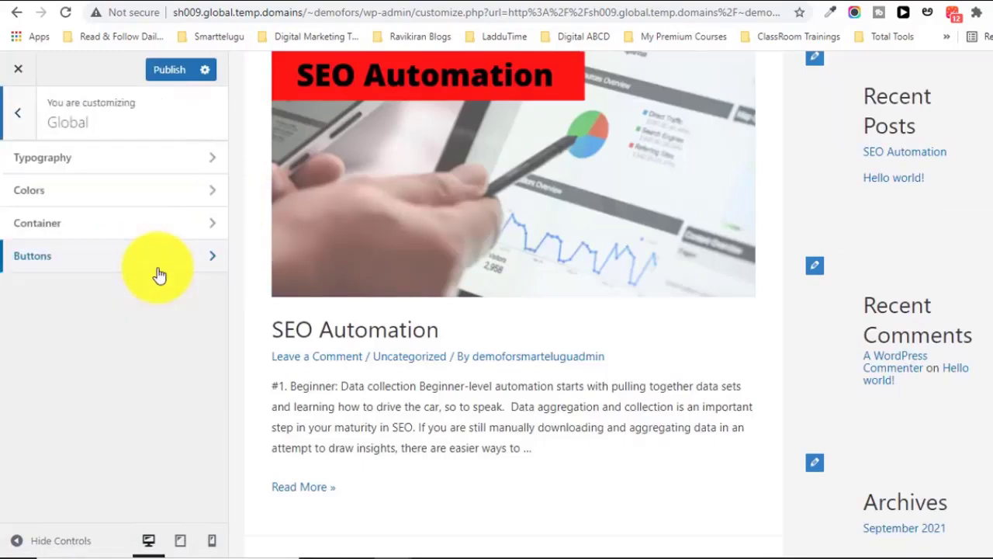
click(161, 194)
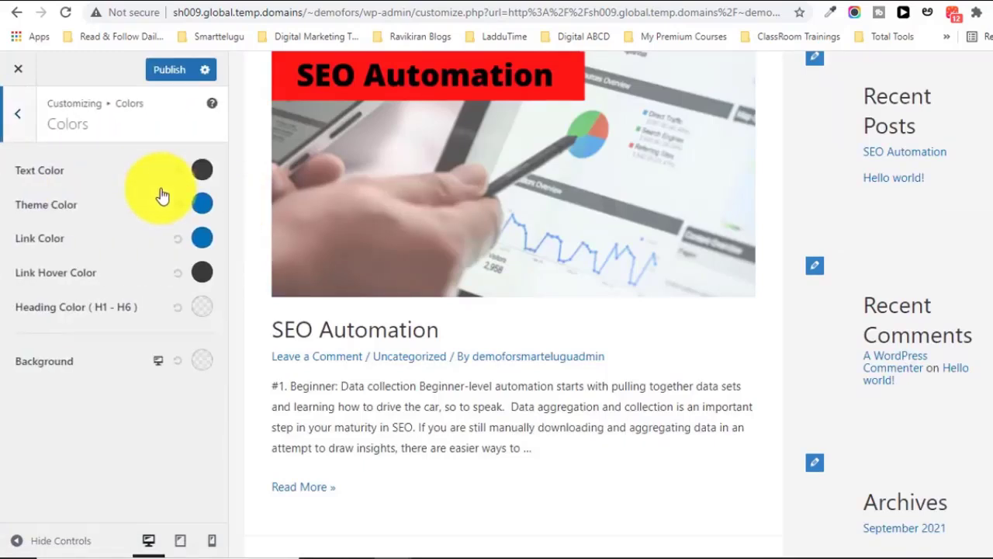
click(204, 169)
click(202, 203)
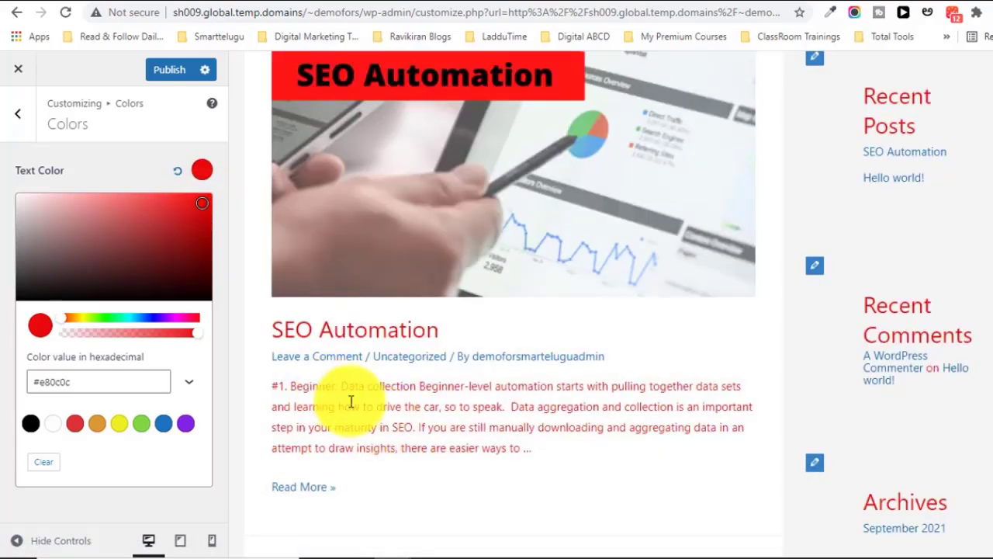
click(229, 167)
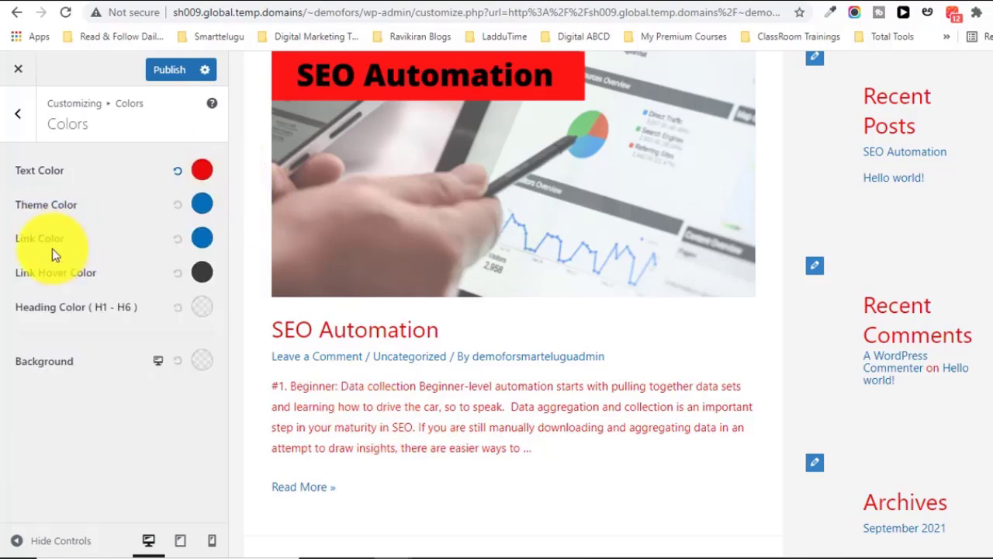
- In the global heading typography, set the font family to Verdana and the Heading 1 size to 80 px, checking the post's main heading
click(20, 115)
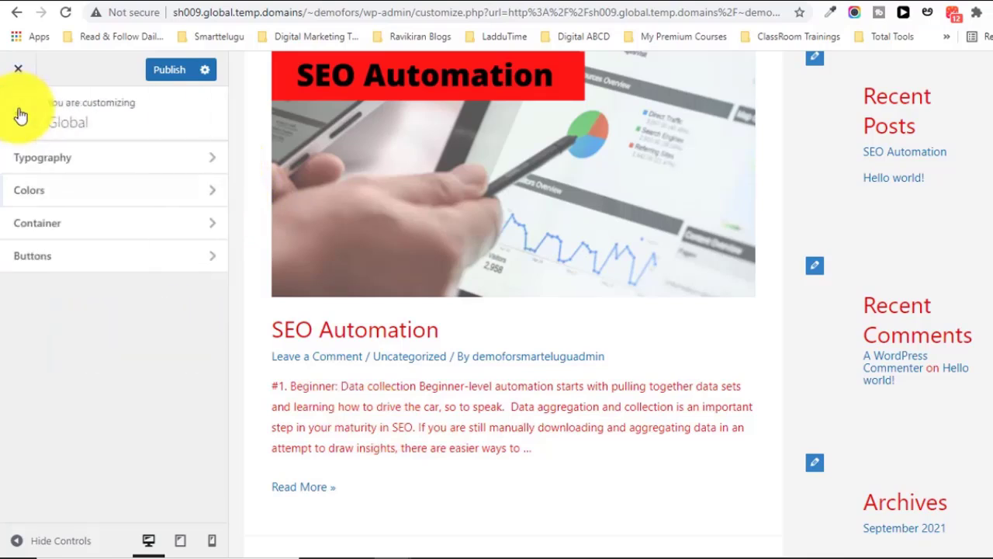
click(157, 156)
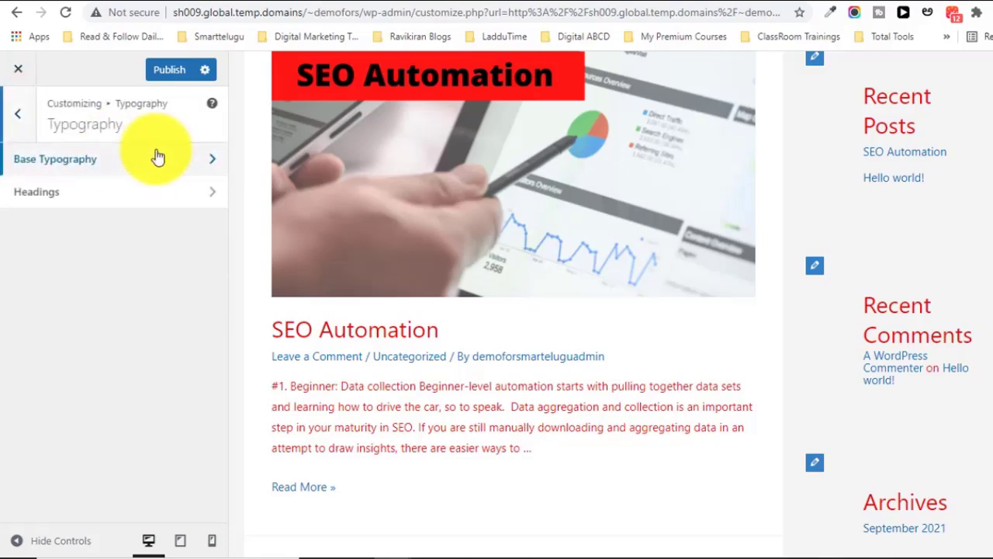
click(143, 193)
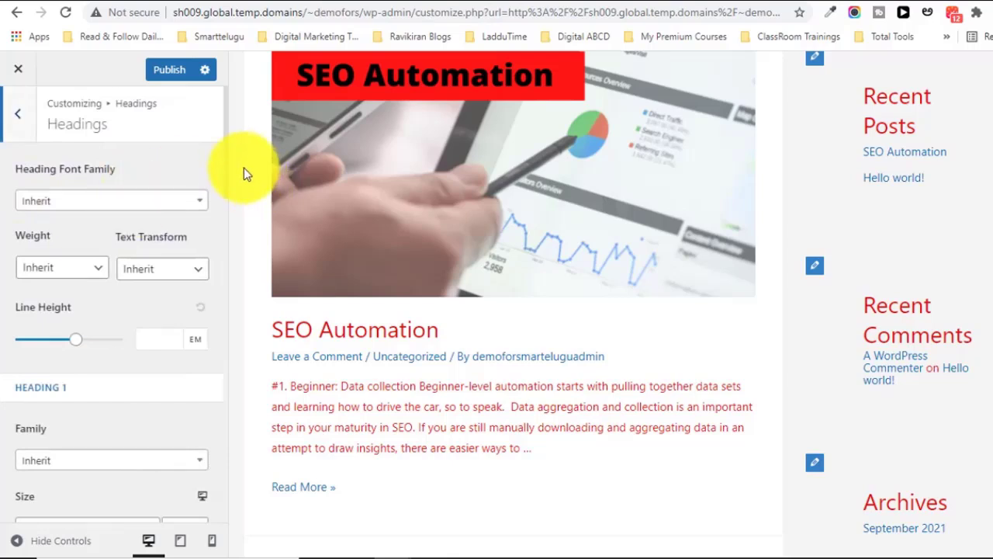
scroll(226, 163, down, 2)
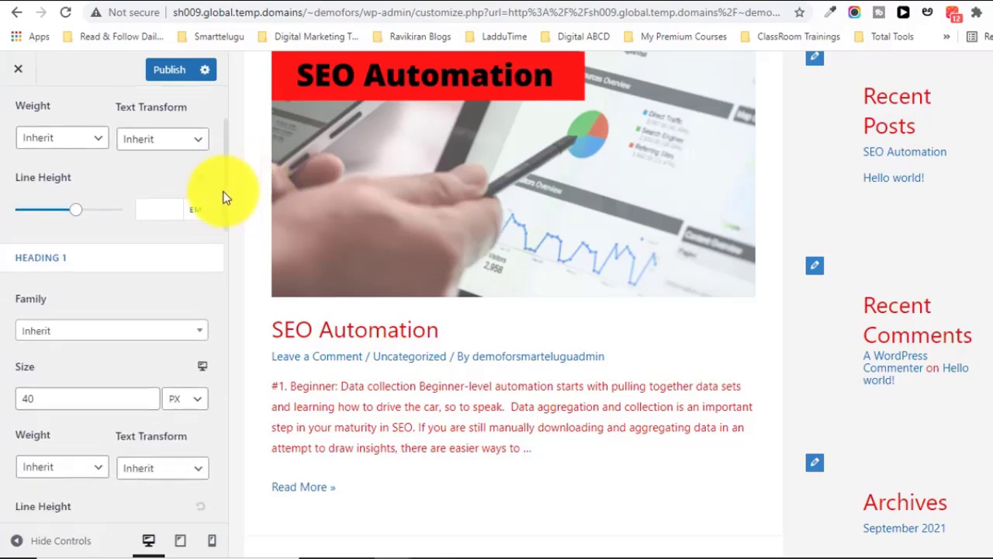
scroll(223, 197, down, 2)
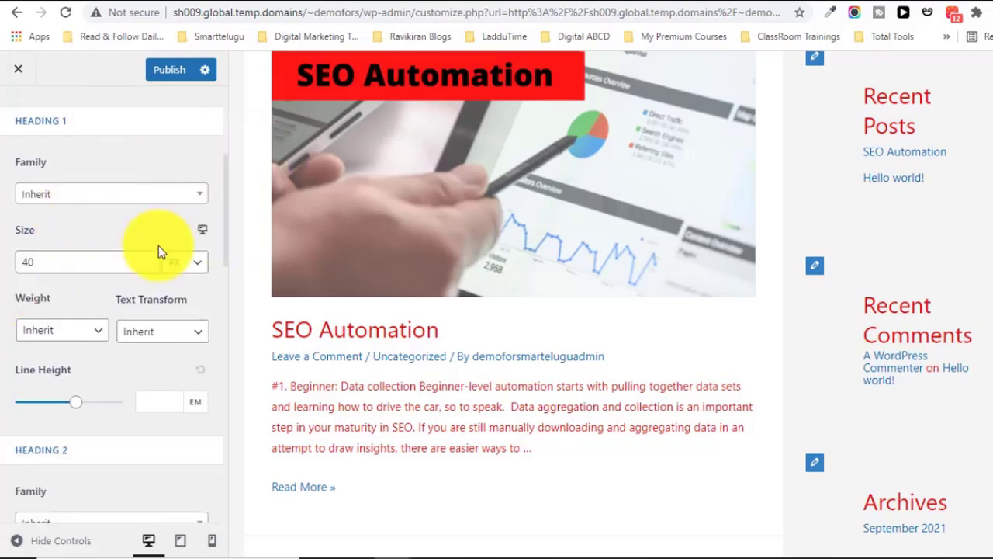
drag(122, 257, 2, 259)
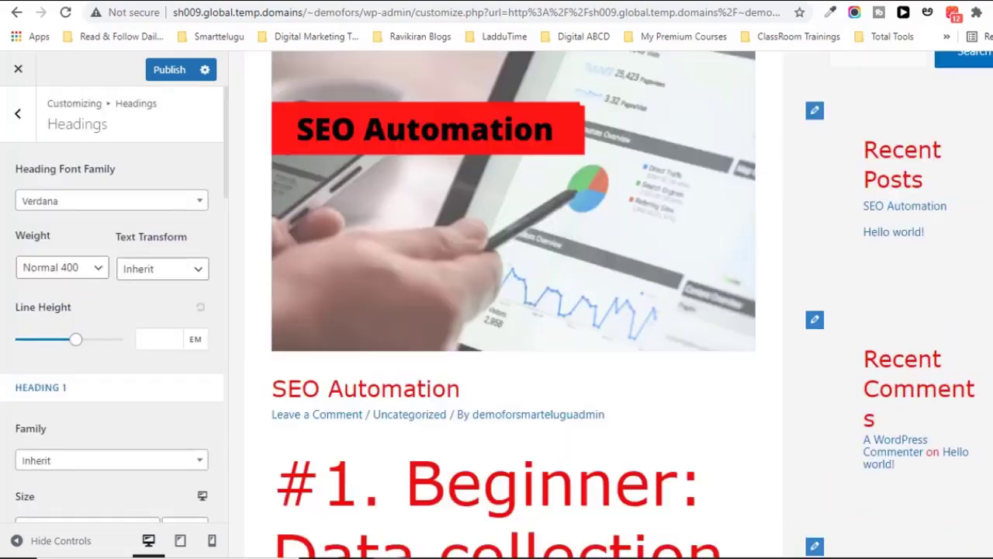
scroll(512, 310, down, 2)
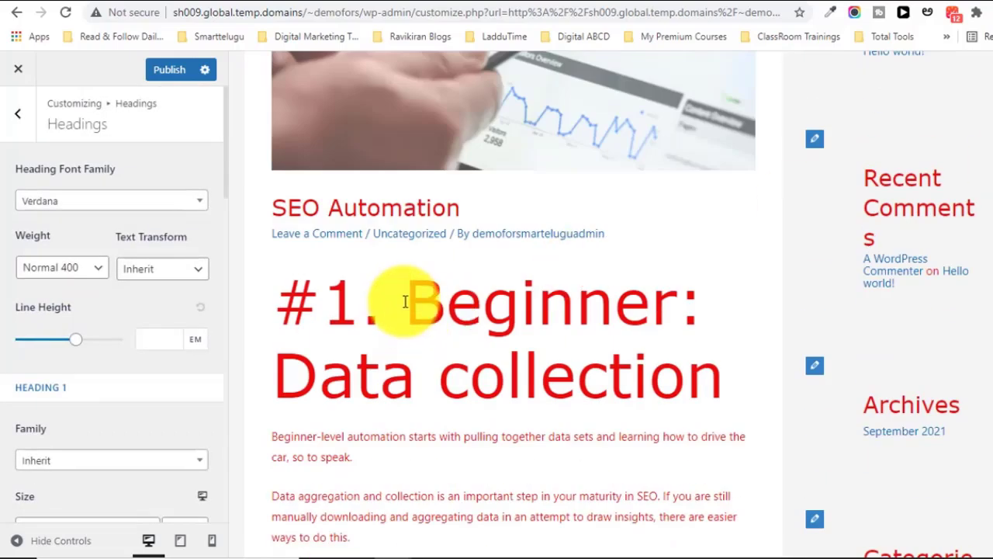
drag(405, 302, 761, 371)
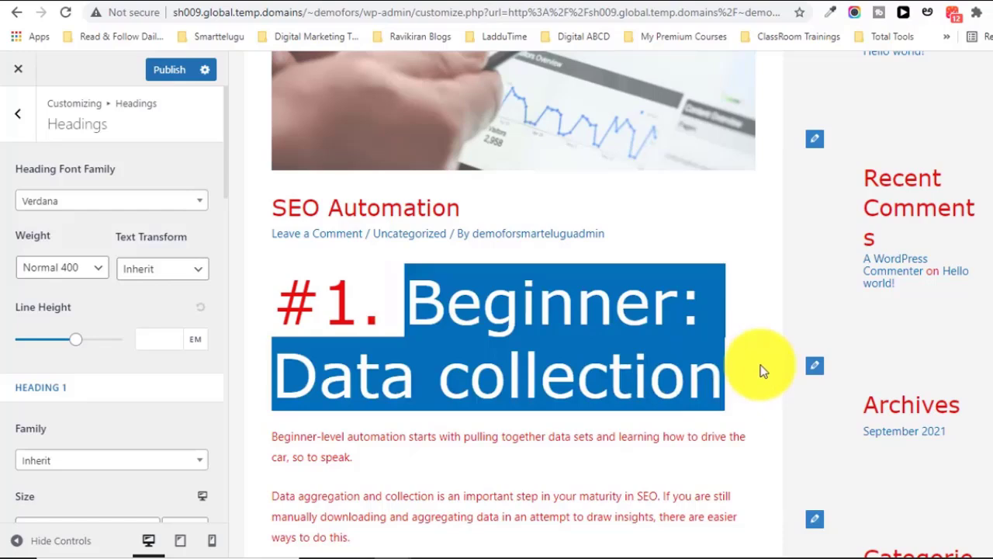
- Set the Heading 1 size to 40 px
scroll(224, 201, down, 3)
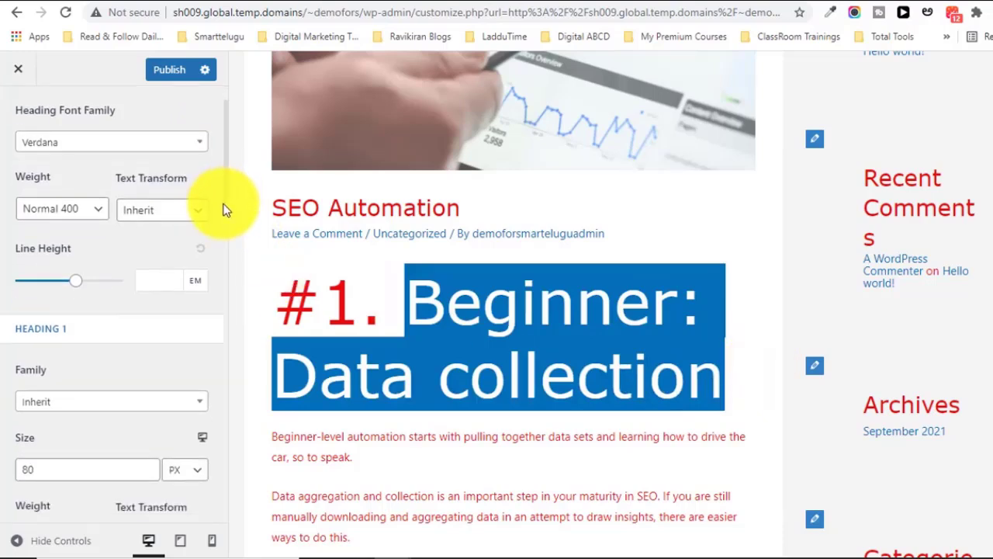
click(40, 348)
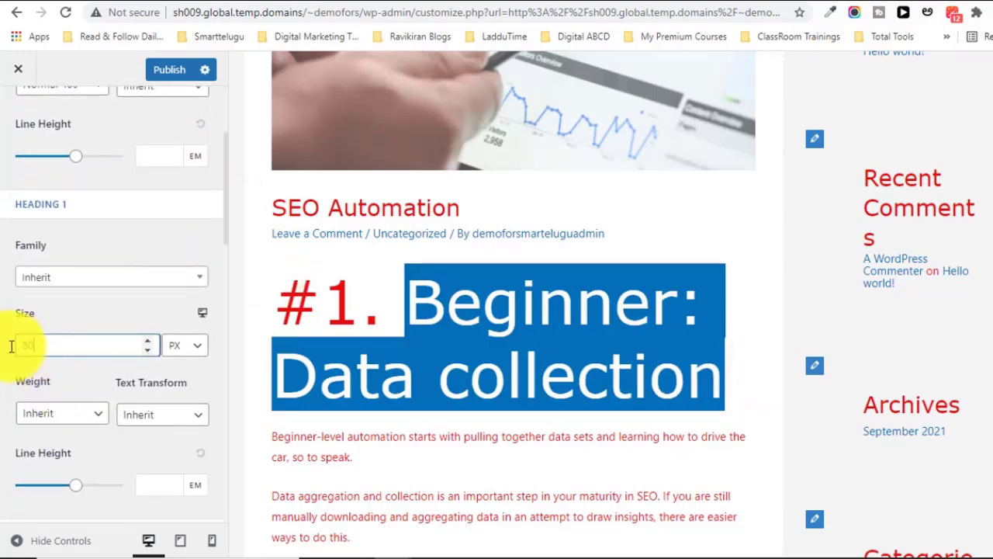
text(40)
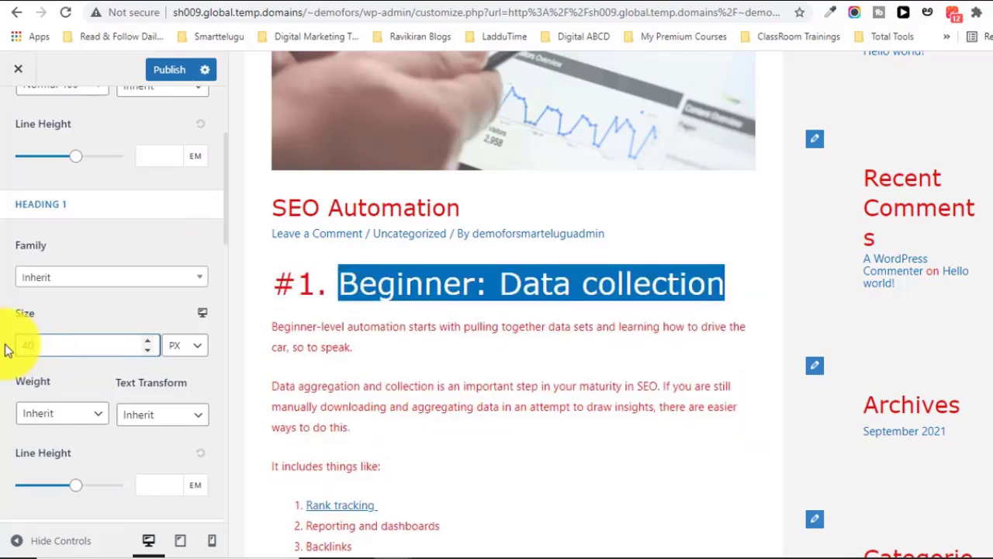
- Set the font family of the theme's global headings to Helvetica
click(483, 304)
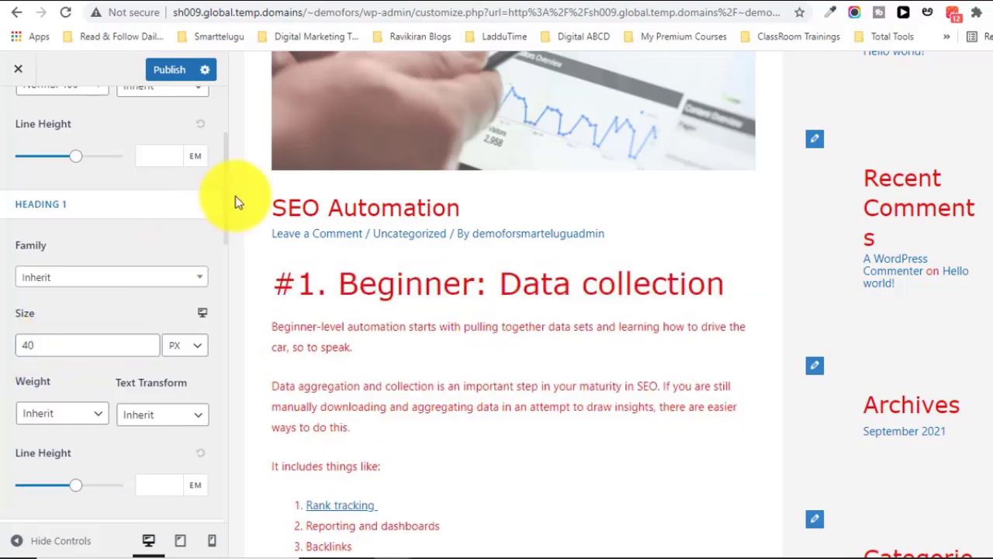
drag(223, 210, 225, 176)
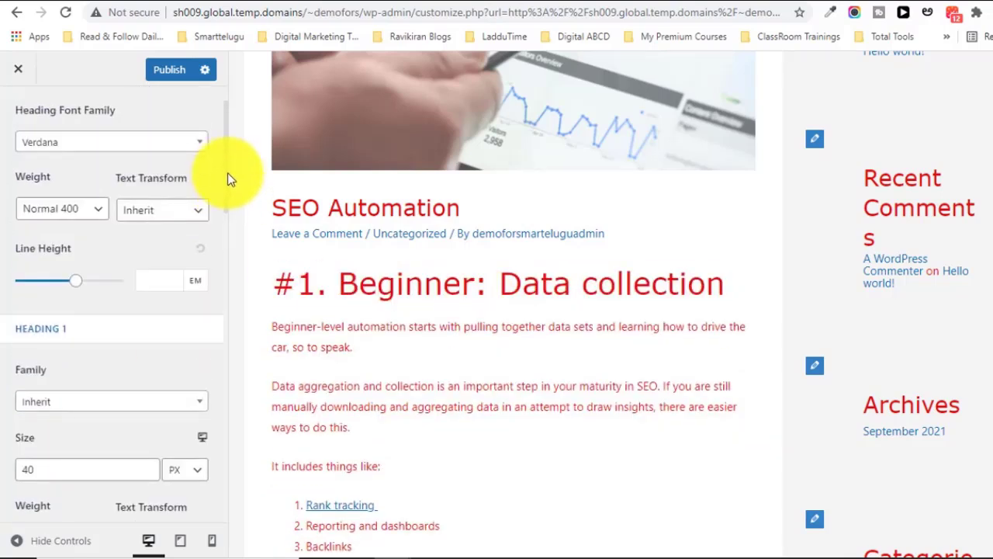
click(146, 147)
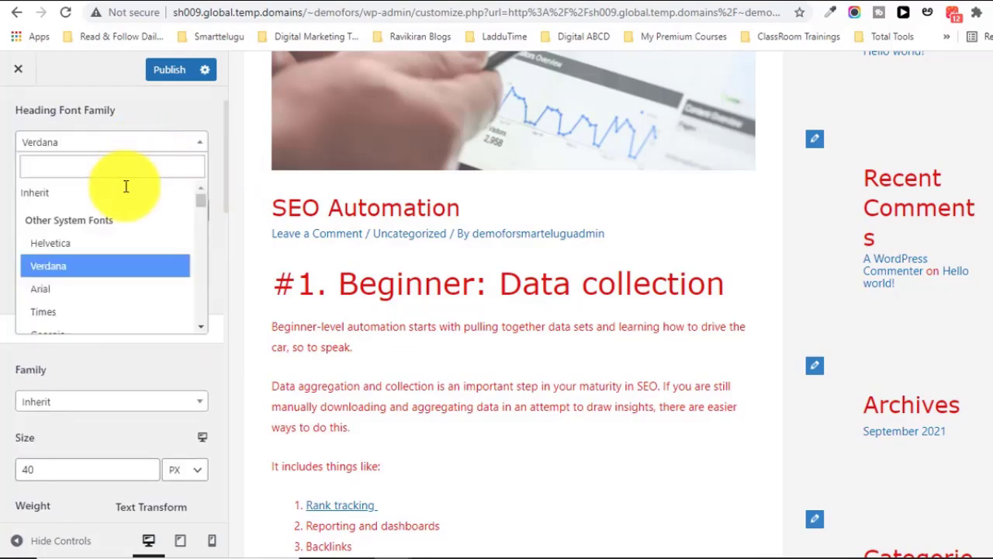
click(104, 244)
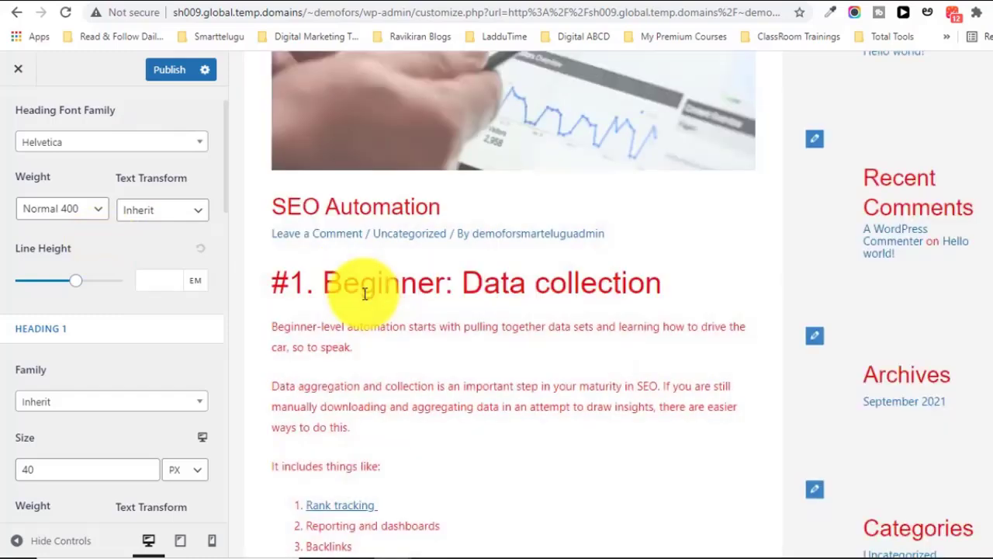
- In the theme's base typography, set the body font family to Arial
click(23, 126)
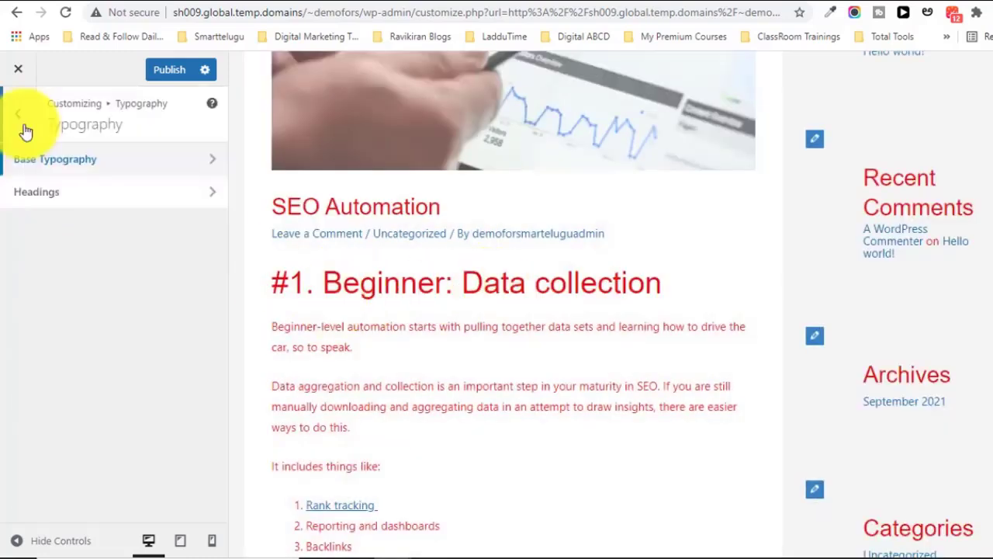
click(109, 163)
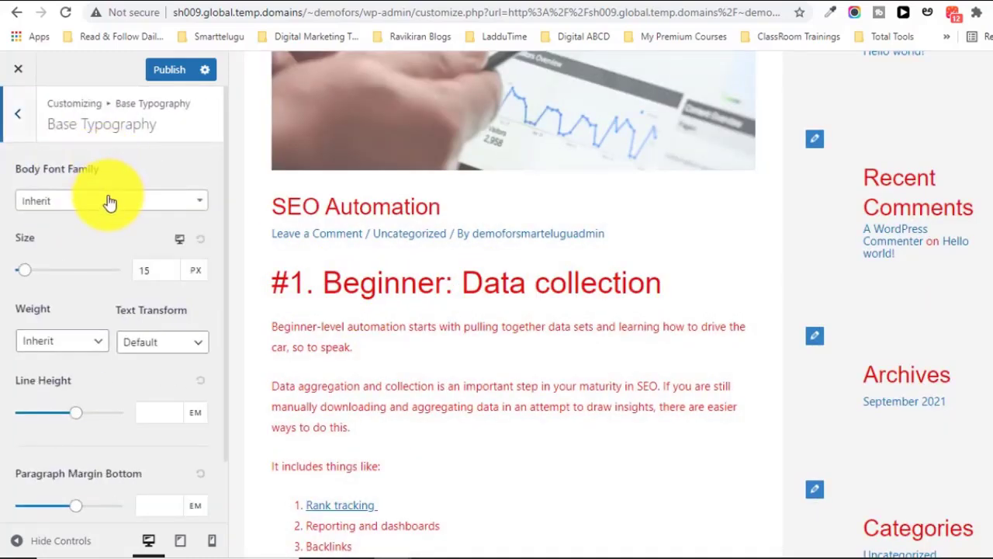
click(111, 201)
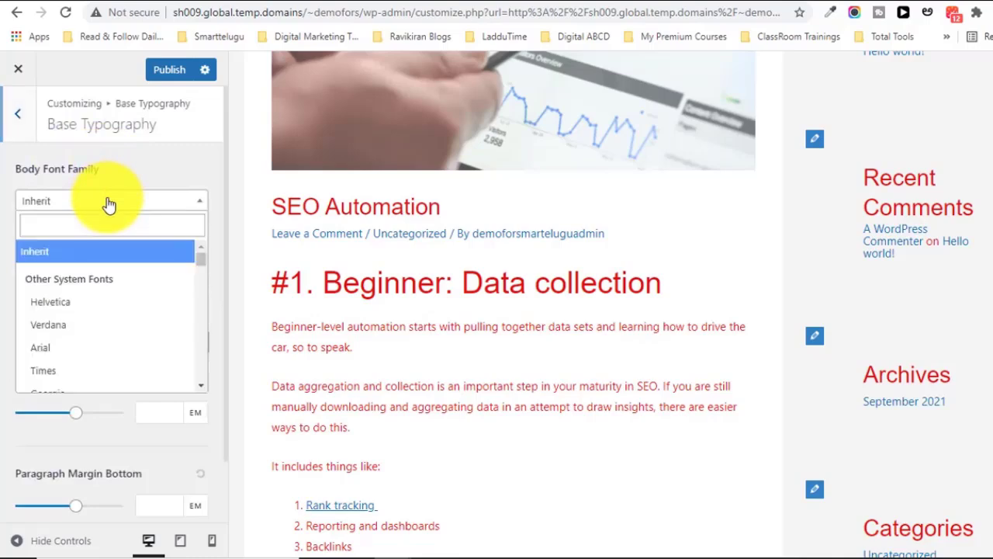
click(96, 347)
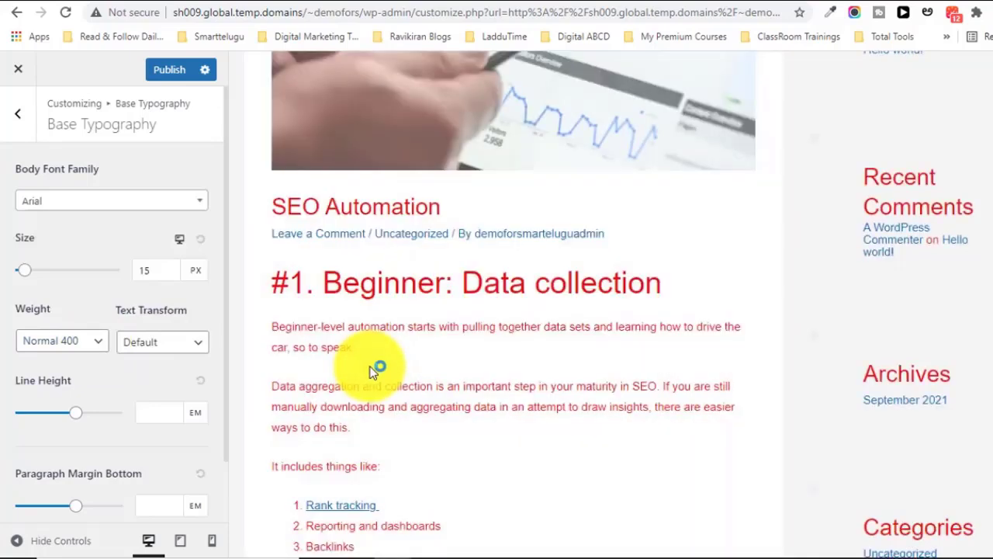
- Set the theme's default sidebar layout to No Sidebar and check the SEO Automation post in the preview
click(17, 113)
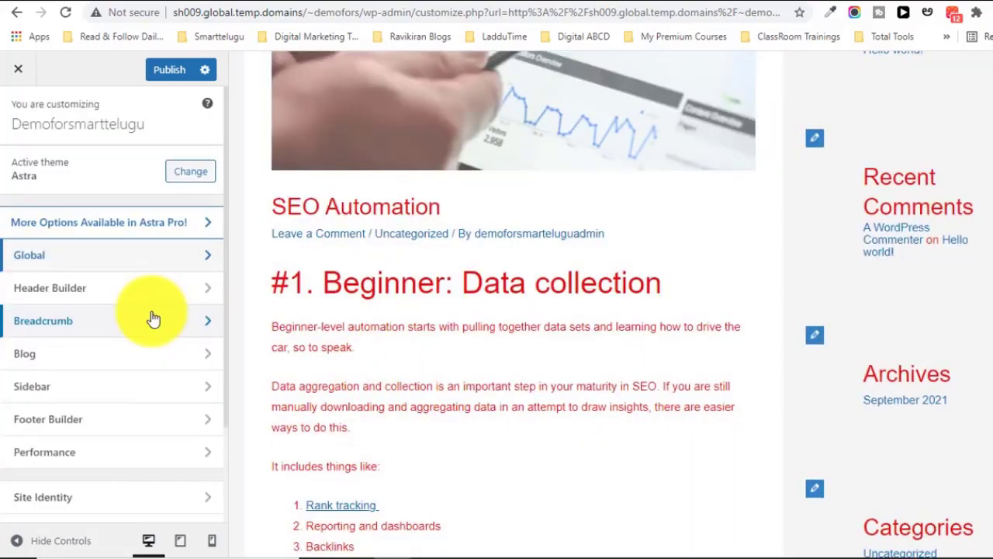
click(164, 388)
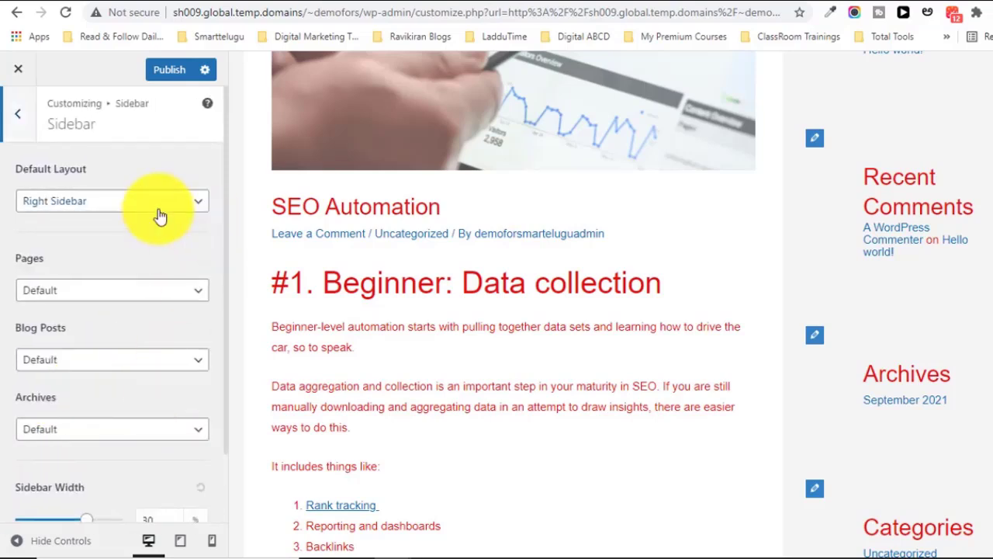
scroll(861, 205, up, 5)
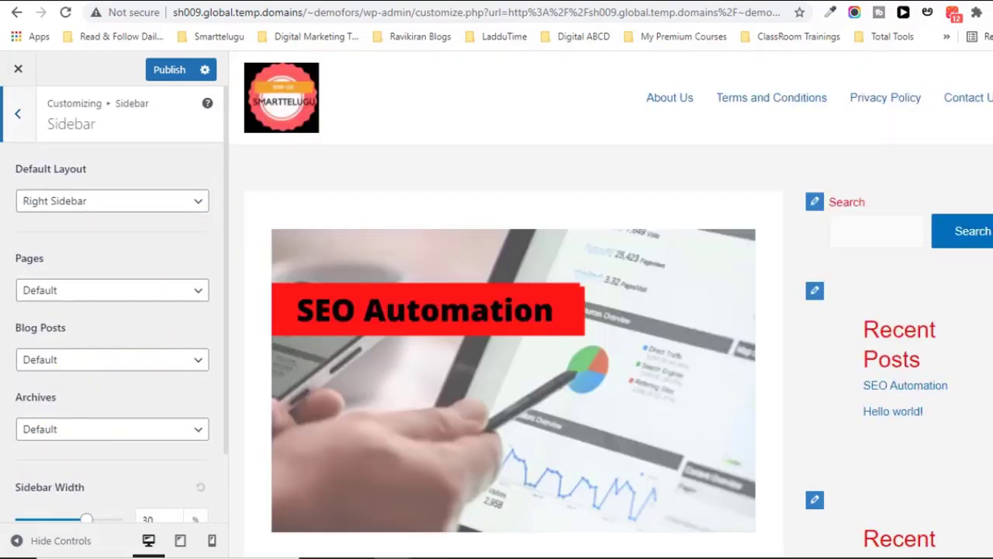
click(132, 200)
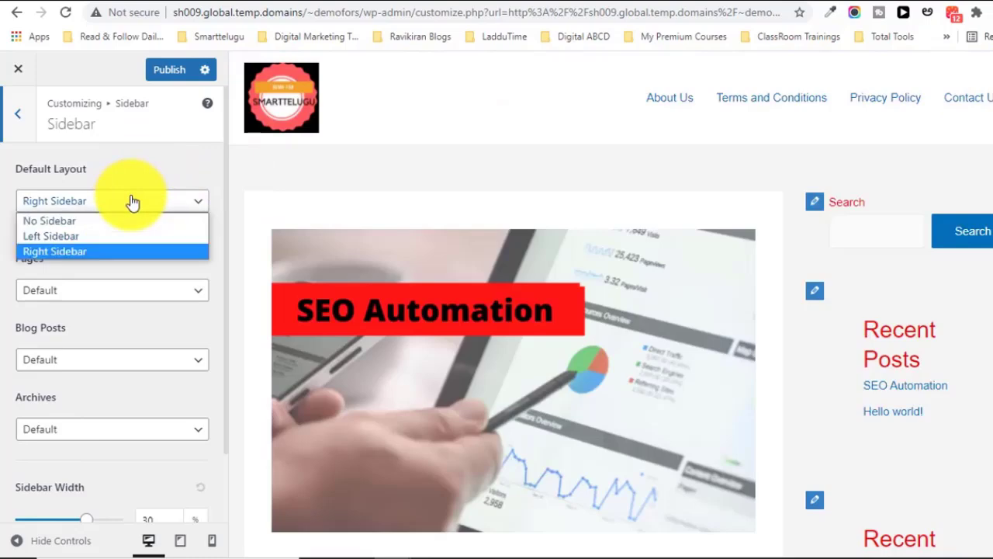
click(87, 222)
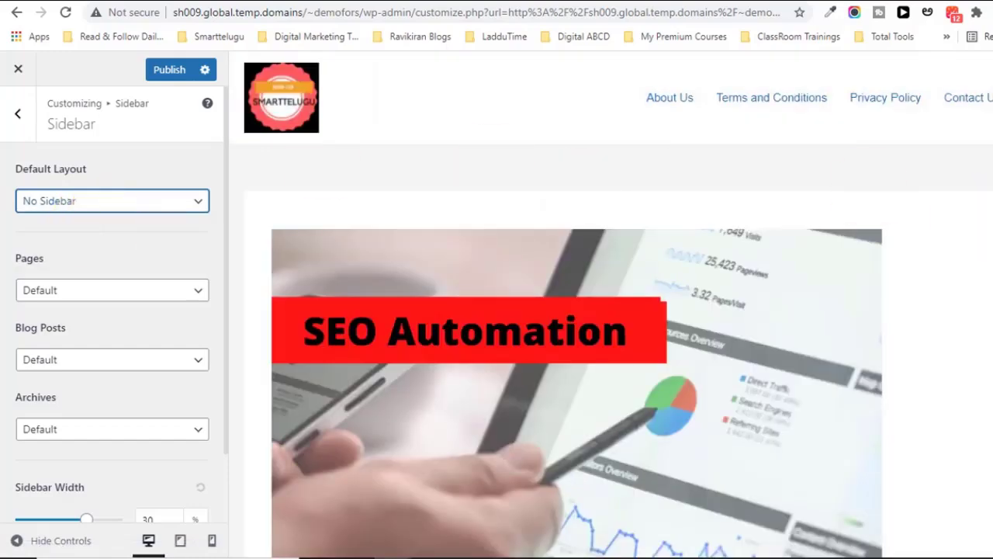
scroll(986, 330, down, 15)
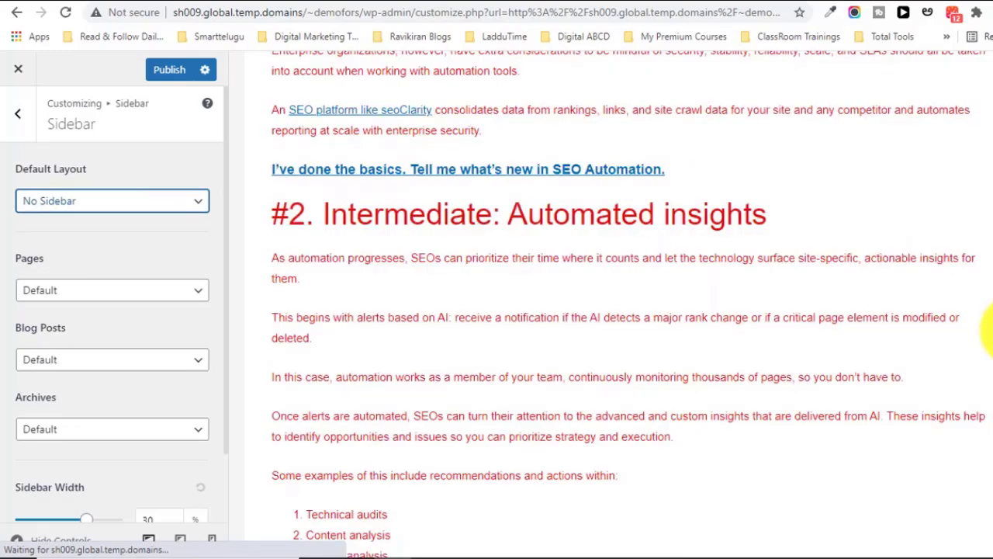
scroll(981, 332, down, 6)
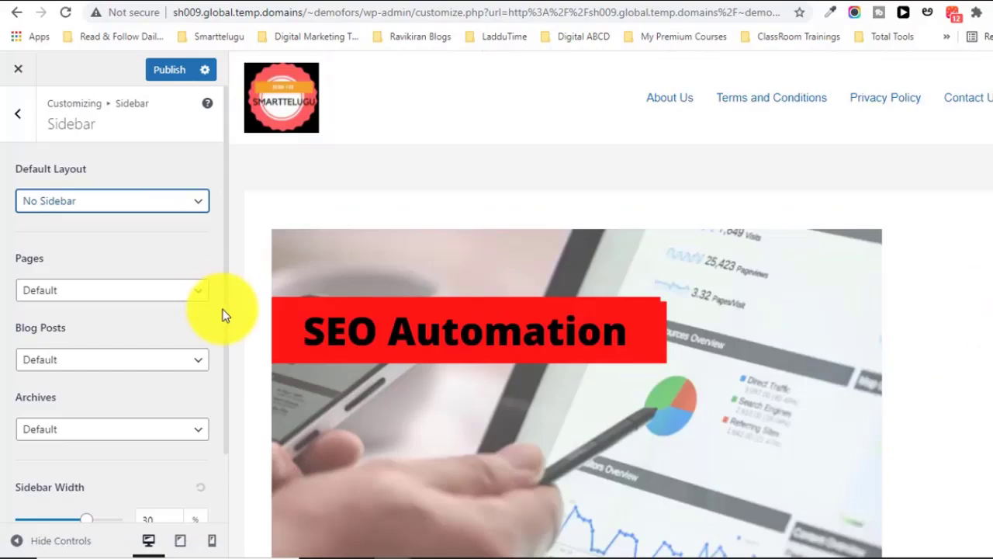
- Set the default sidebar layout to Right Sidebar and look at the Sidebar Width setting
click(147, 201)
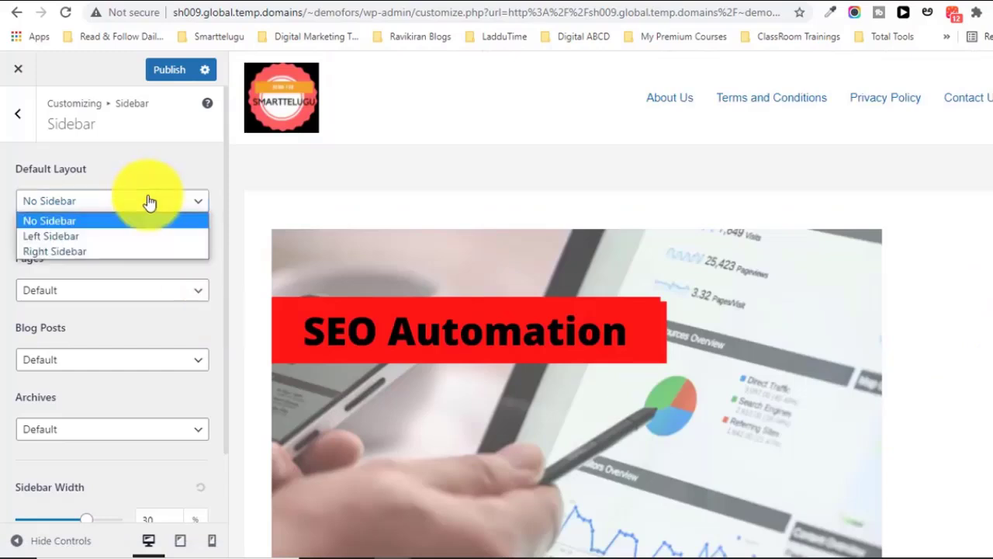
click(118, 251)
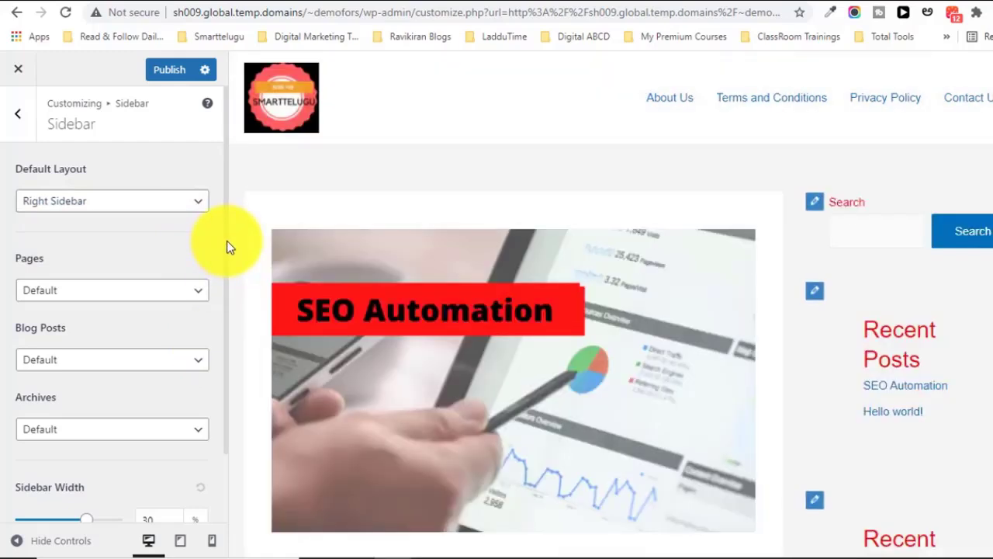
scroll(226, 279, down, 1)
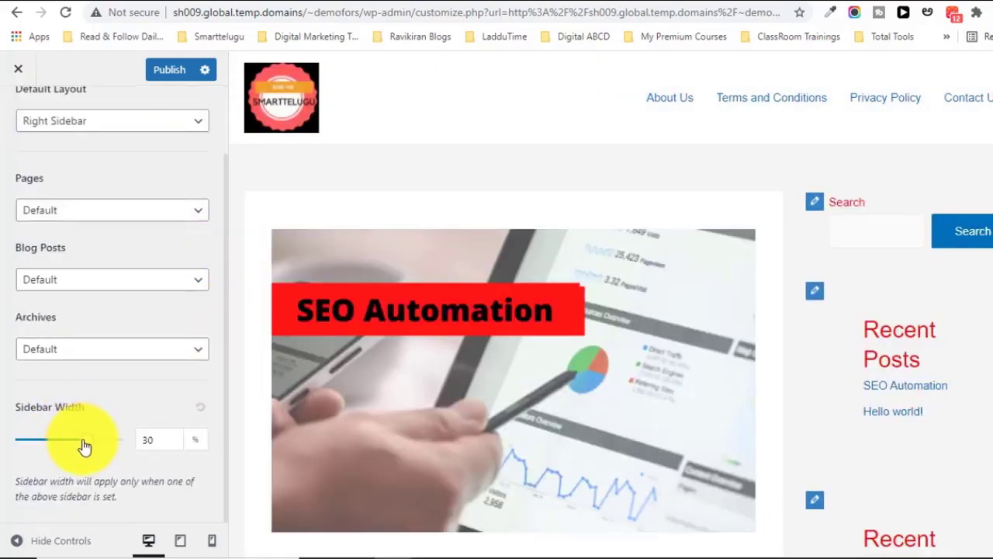
mouse_move(85, 445)
mouse_down()
mouse_move(57, 447)
mouse_move(111, 459)
mouse_move(89, 455)
mouse_up()
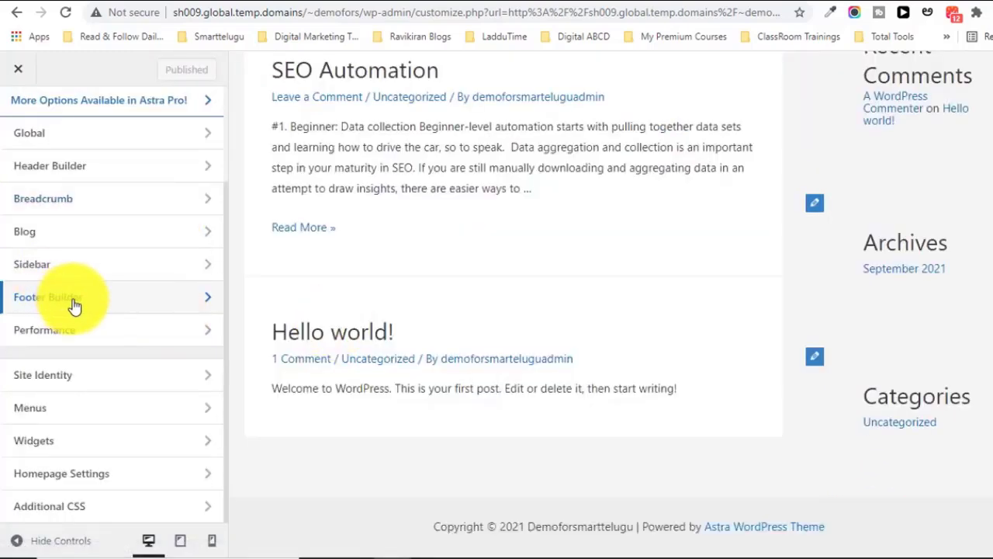
- In the footer's copyright text, replace the [theme_author] tag after "Powered by" with "Demo for Smarttelugu"
click(74, 302)
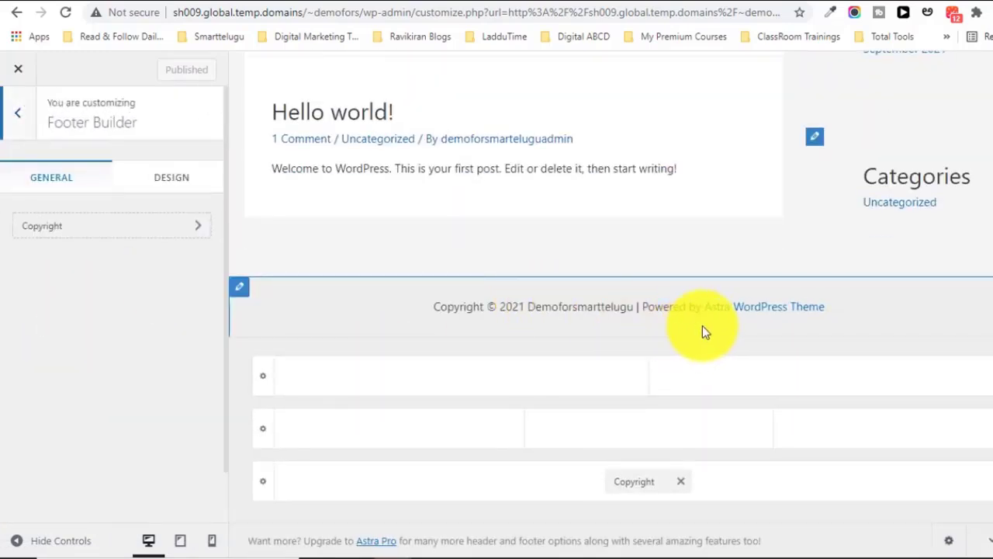
click(168, 227)
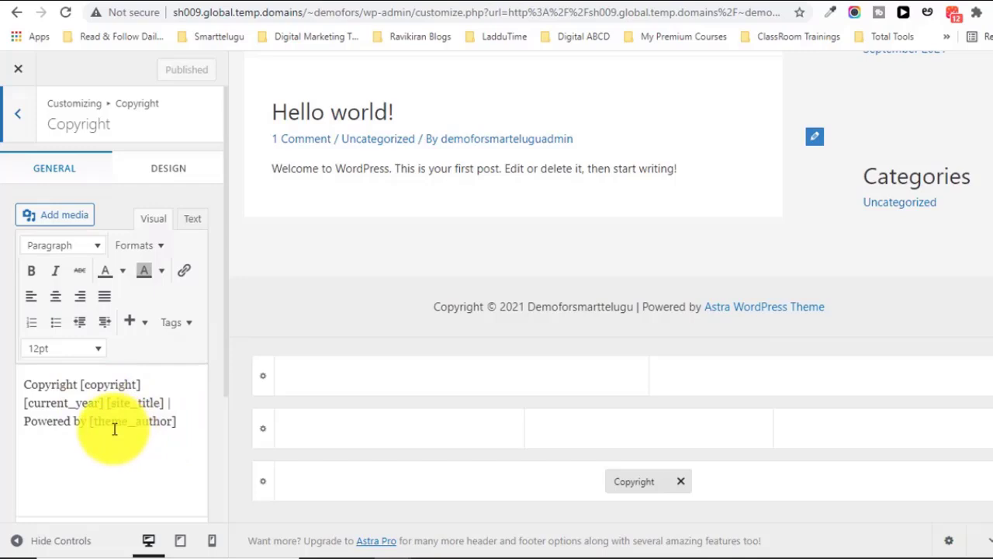
drag(90, 424, 182, 425)
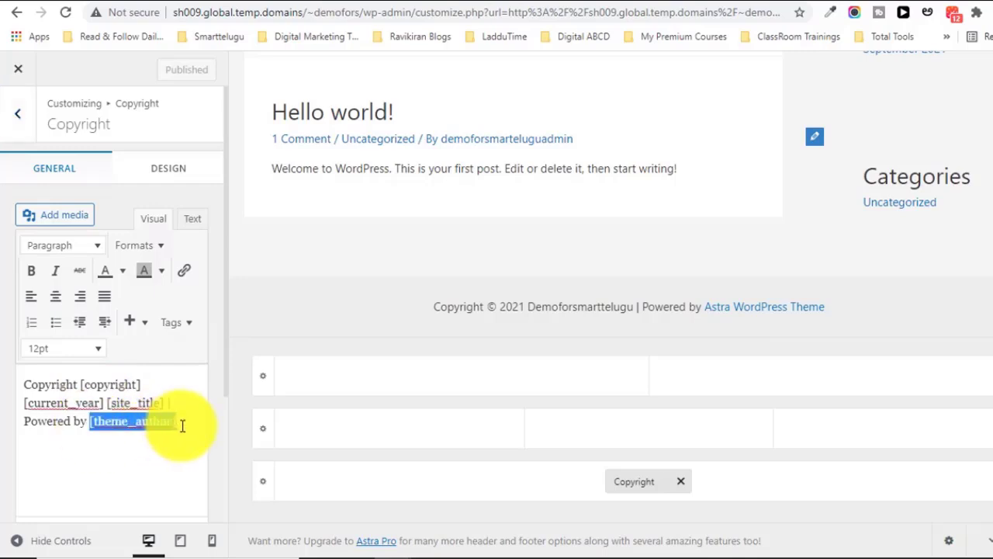
key(BackSpace)
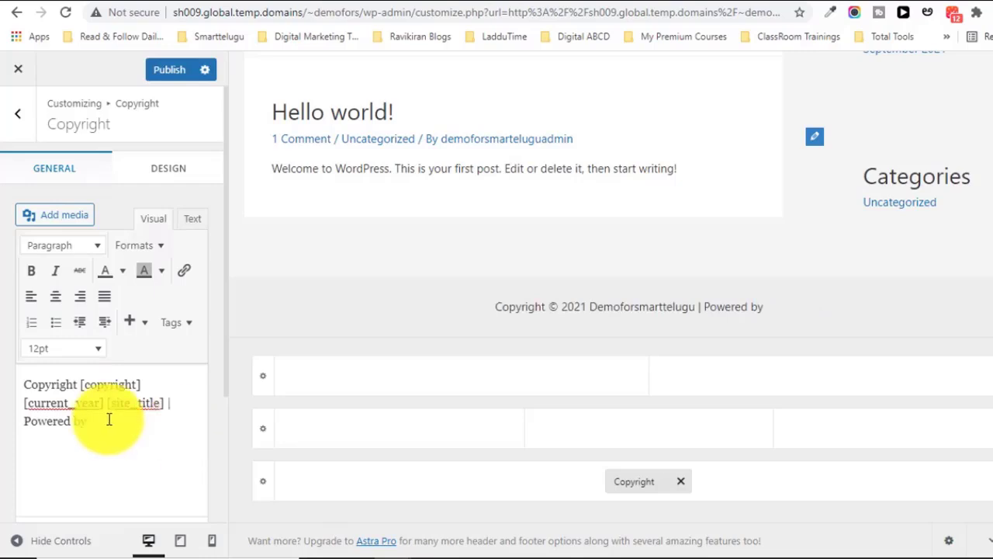
text(Demo for Smarttelugu)
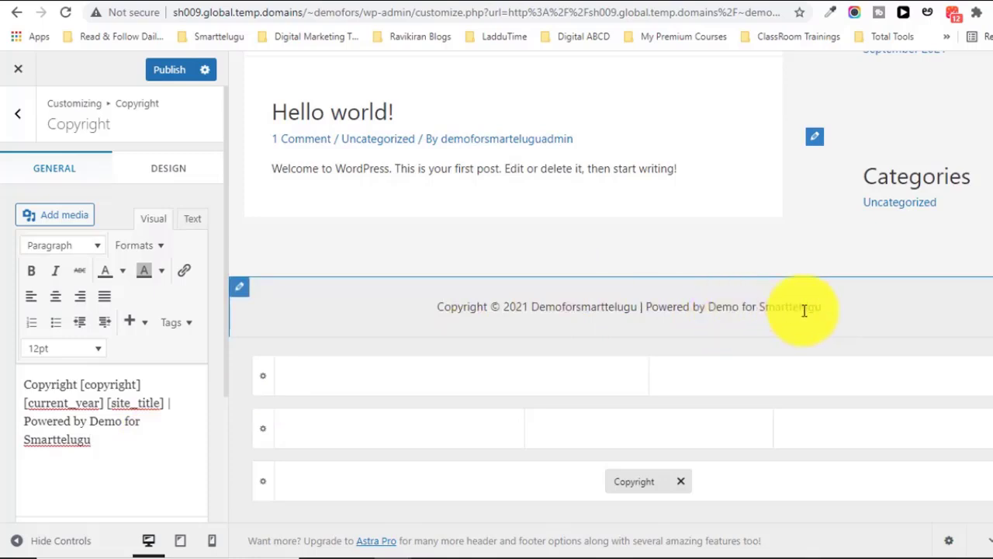
- Look at the footer's design settings and publish the theme customizations
click(15, 116)
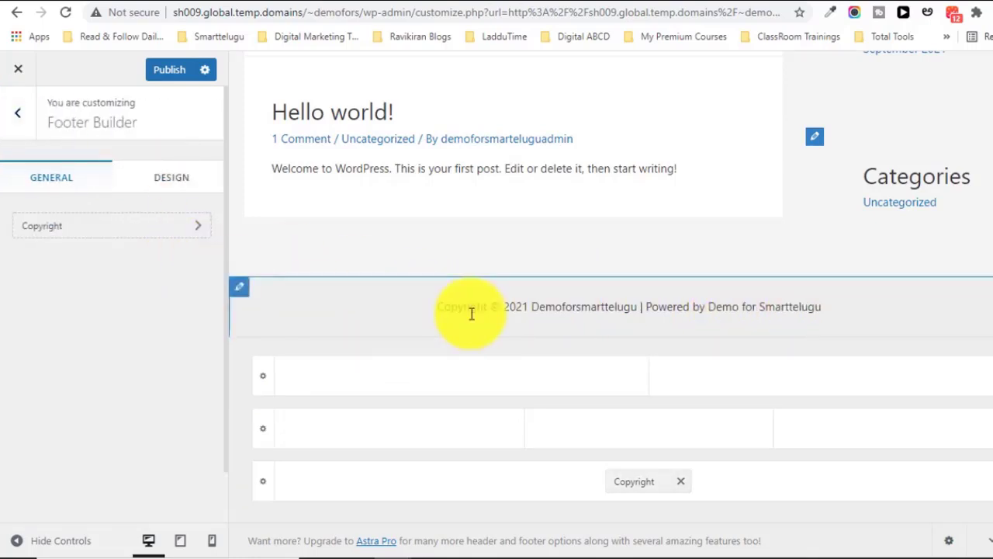
click(150, 186)
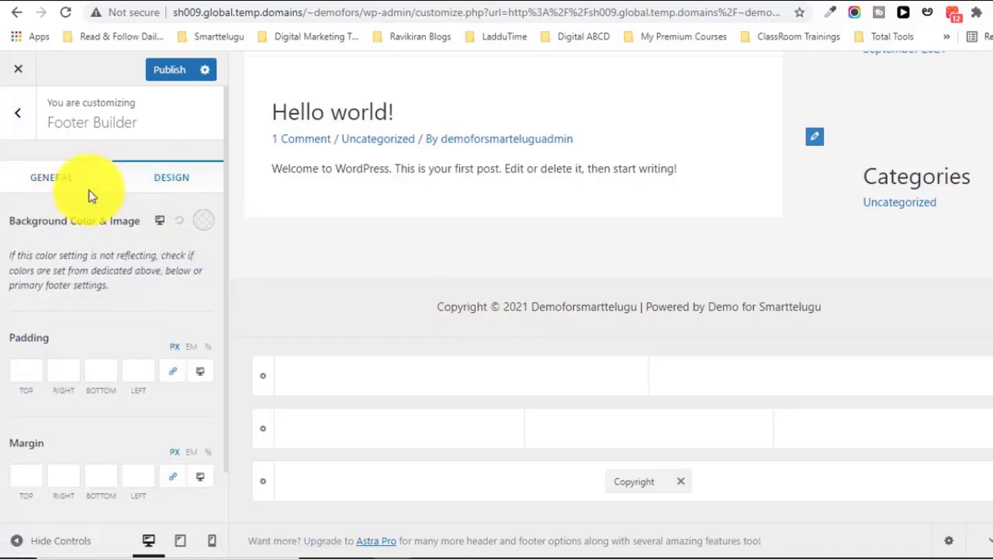
click(17, 125)
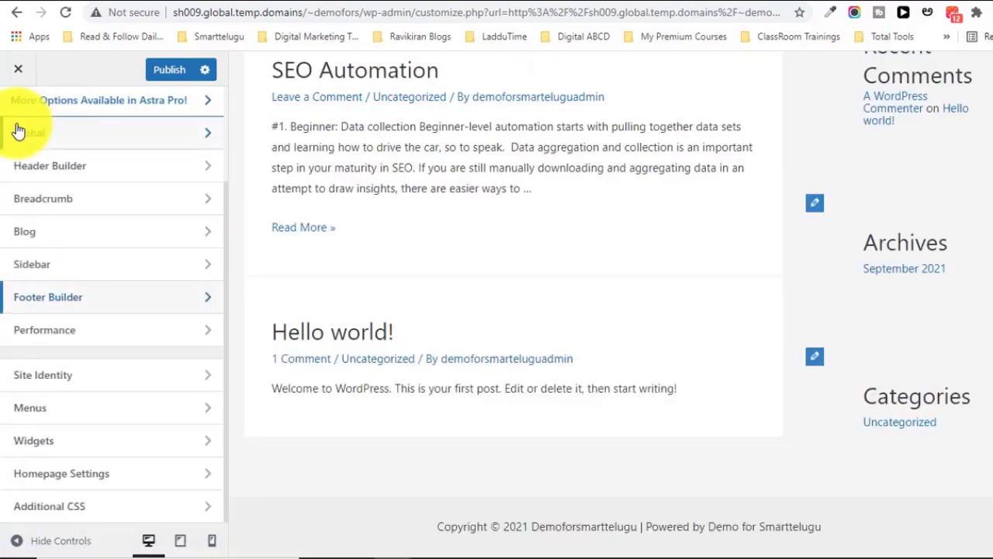
click(171, 72)
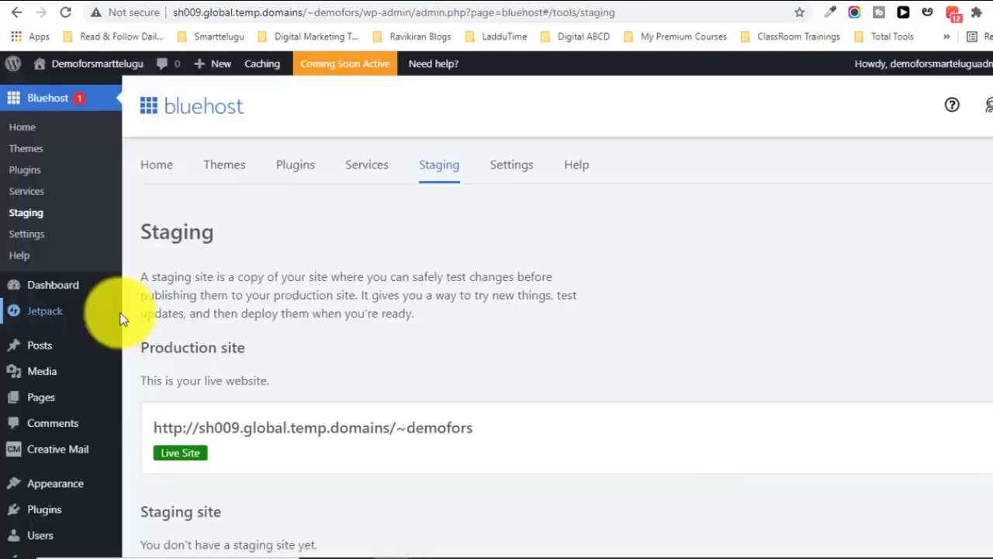
- Open the list of all posts in a new browser tab and open the SEO Automation post for editing
mouse_move(60, 351)
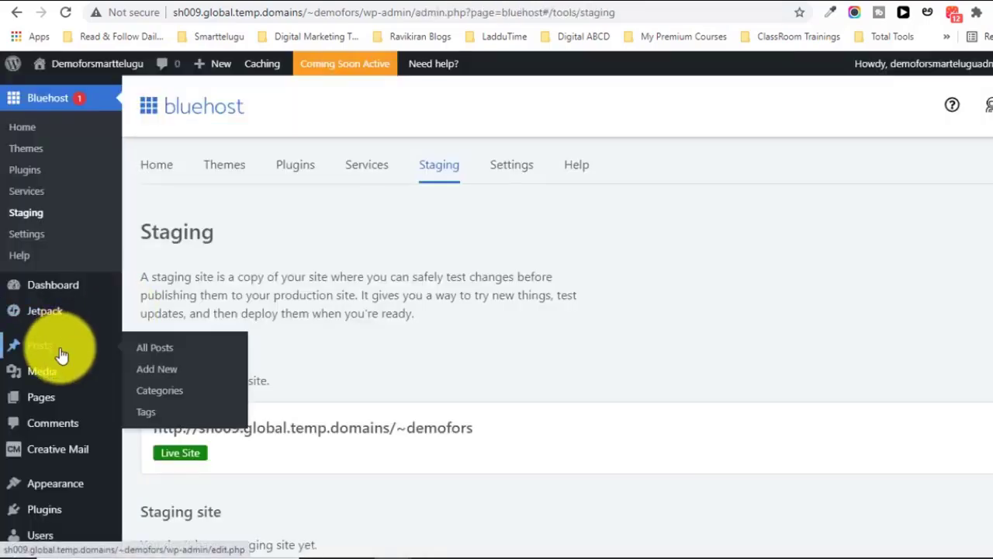
right_click(181, 349)
click(182, 354)
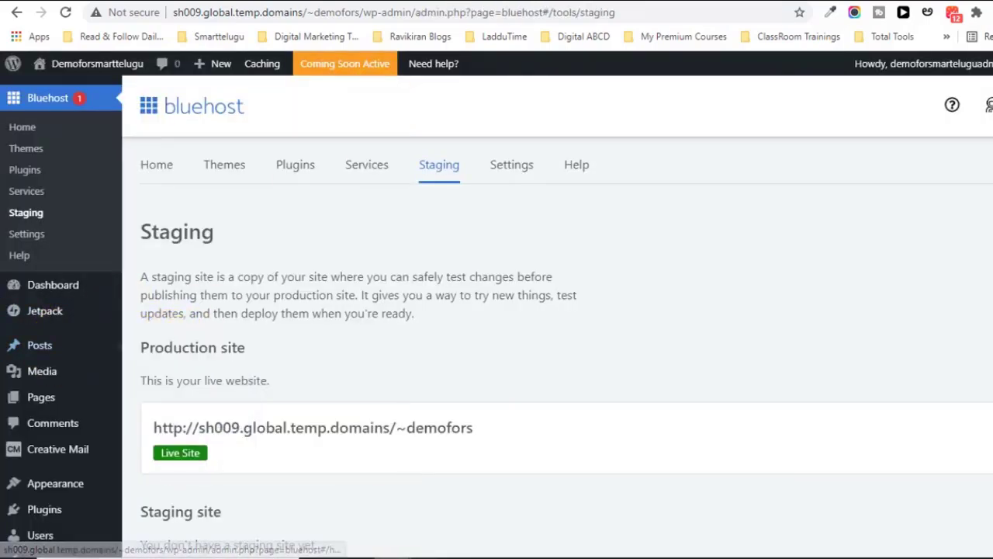
click(493, 2)
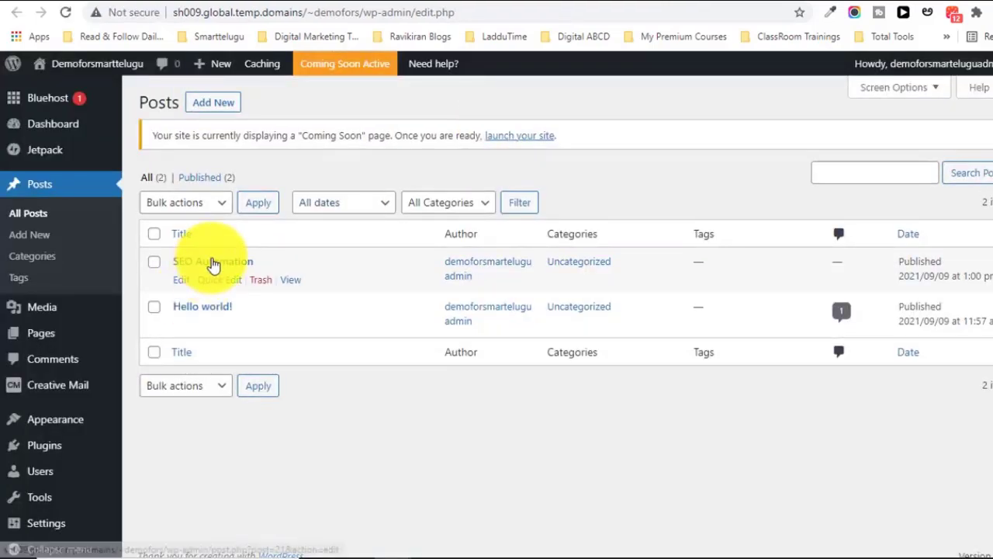
click(214, 263)
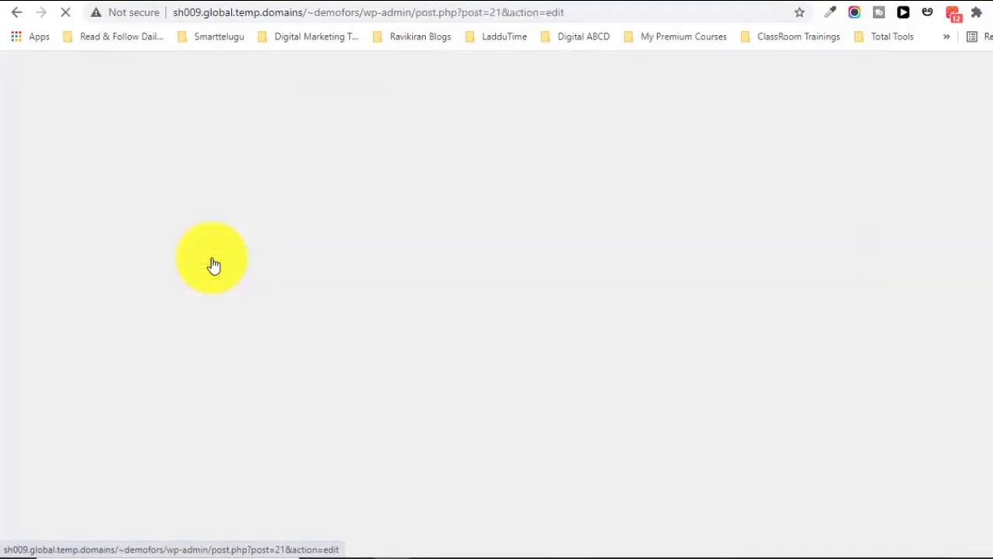
drag(808, 147, 869, 489)
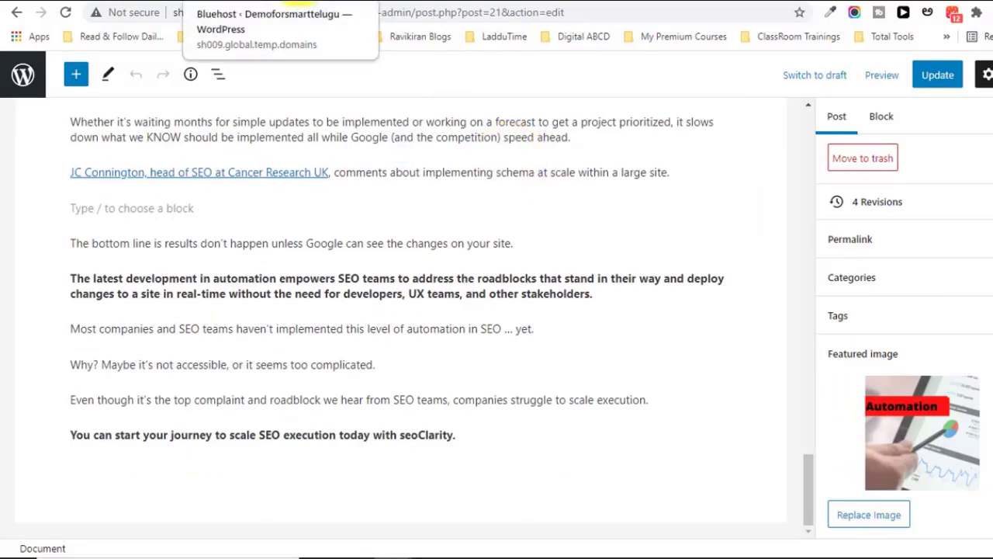
- Search the WordPress plugin directory for "yoast seo", then install and activate the Yoast SEO plugin
click(302, 2)
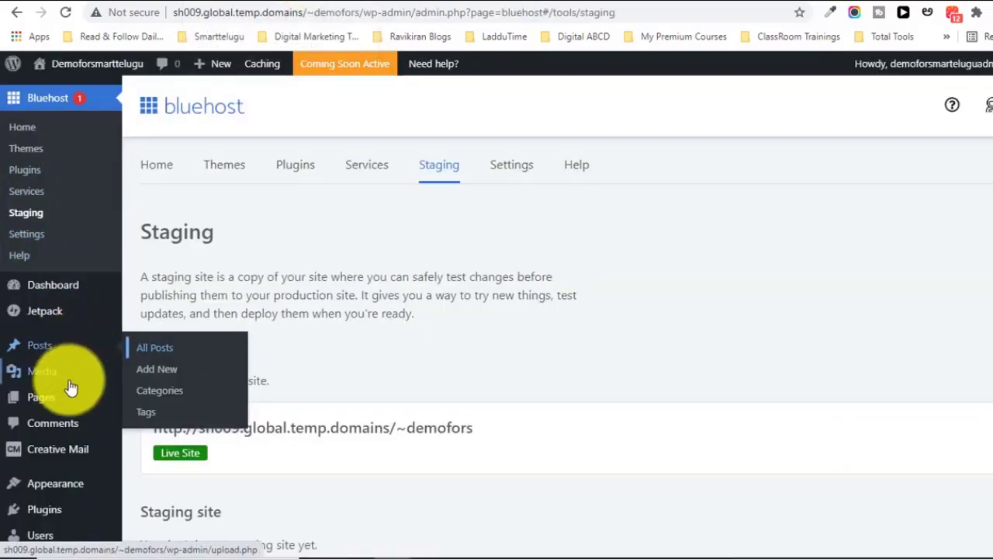
mouse_move(71, 506)
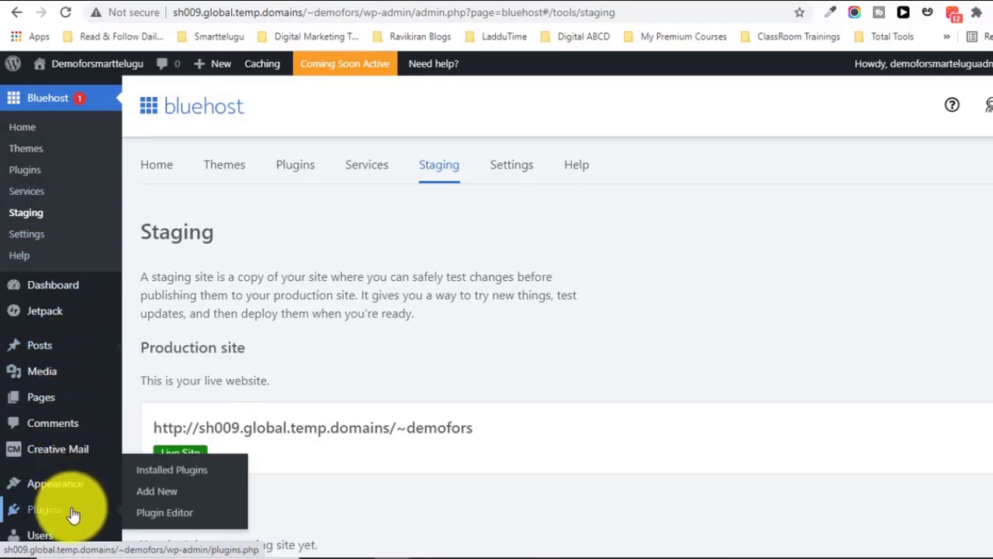
click(170, 491)
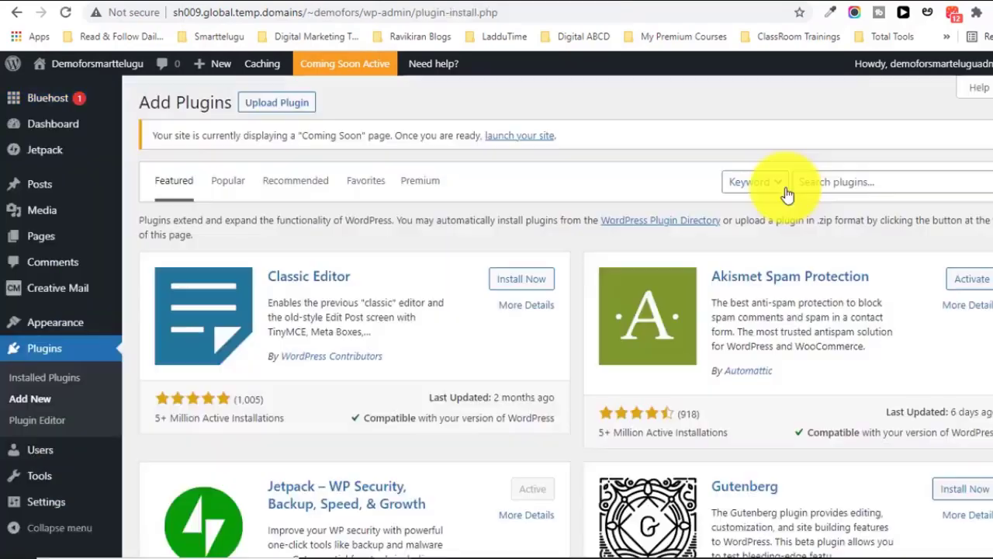
click(838, 181)
text(yoas)
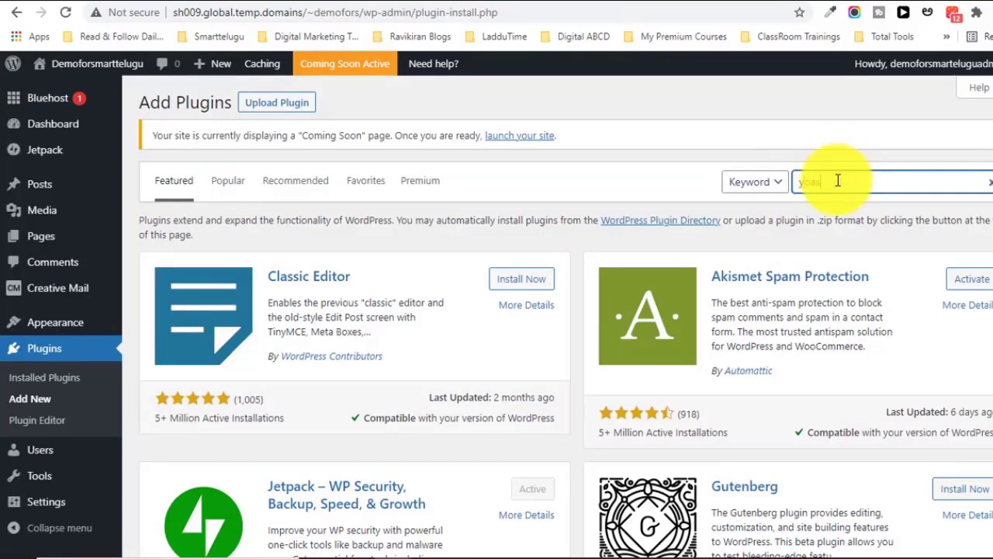
text(t seo)
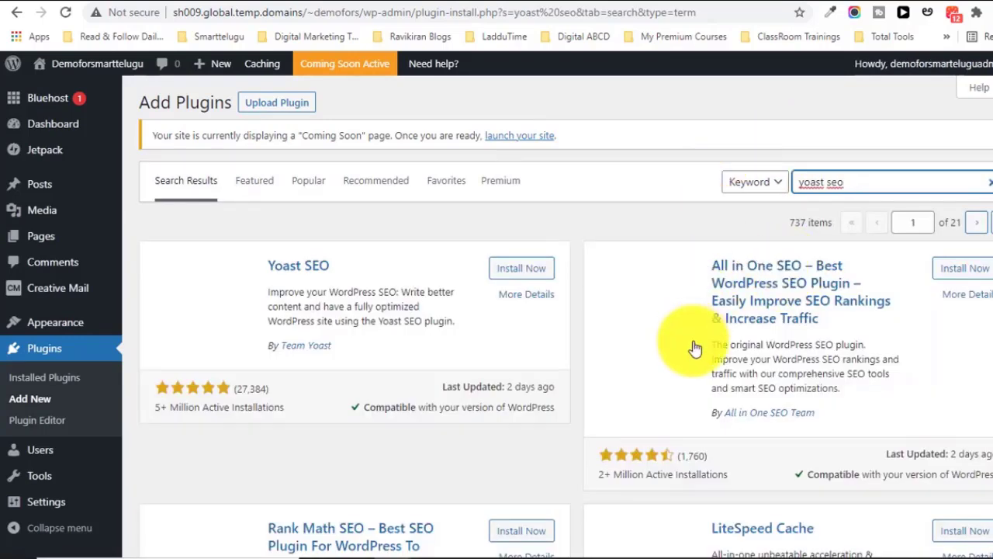
click(517, 272)
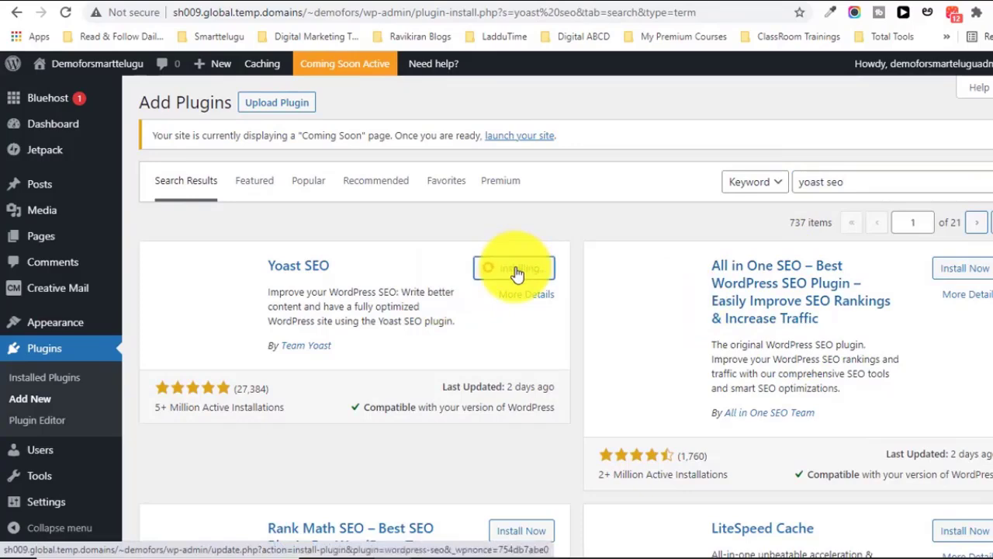
click(515, 269)
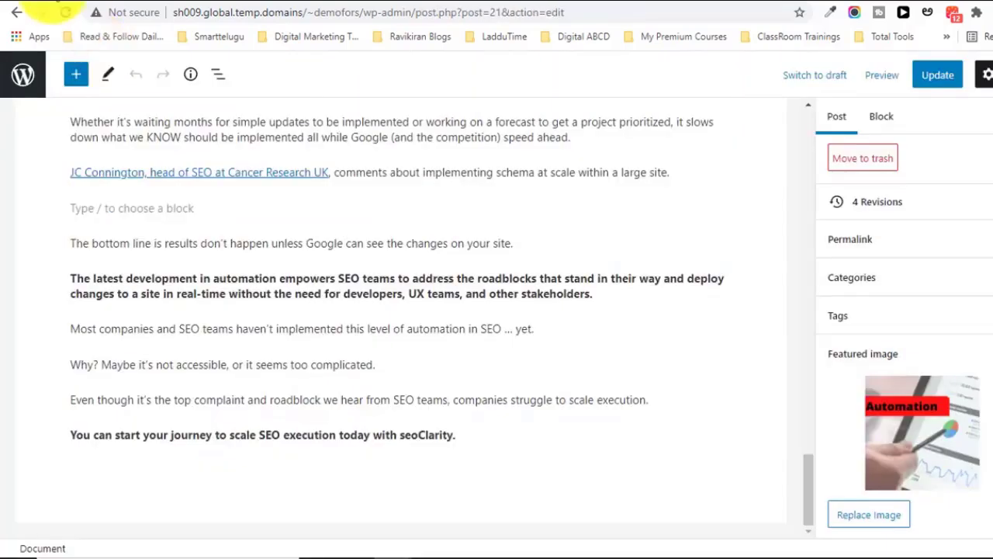
- Reload the SEO Automation post's editor and look at its Yoast SEO section and analysis ratings
click(66, 13)
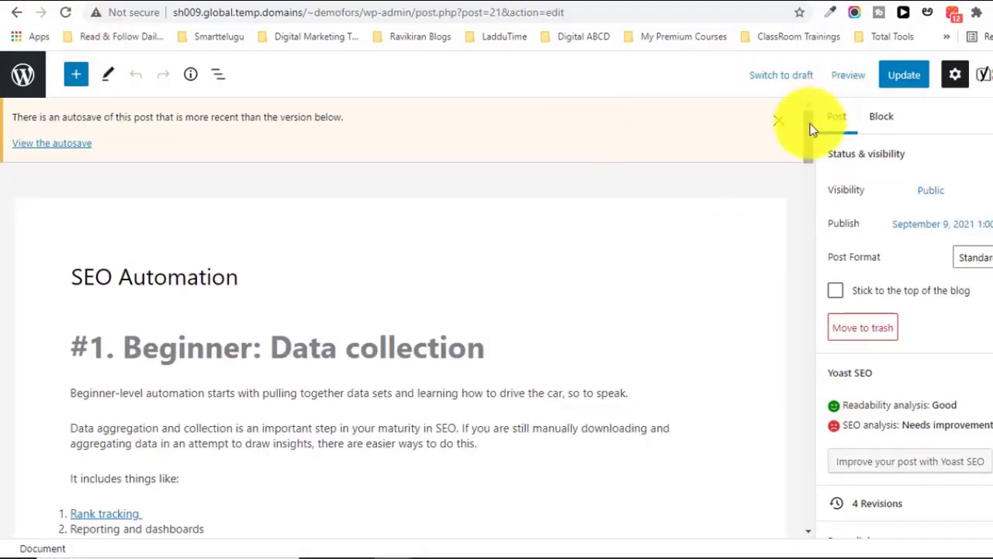
drag(812, 130, 834, 428)
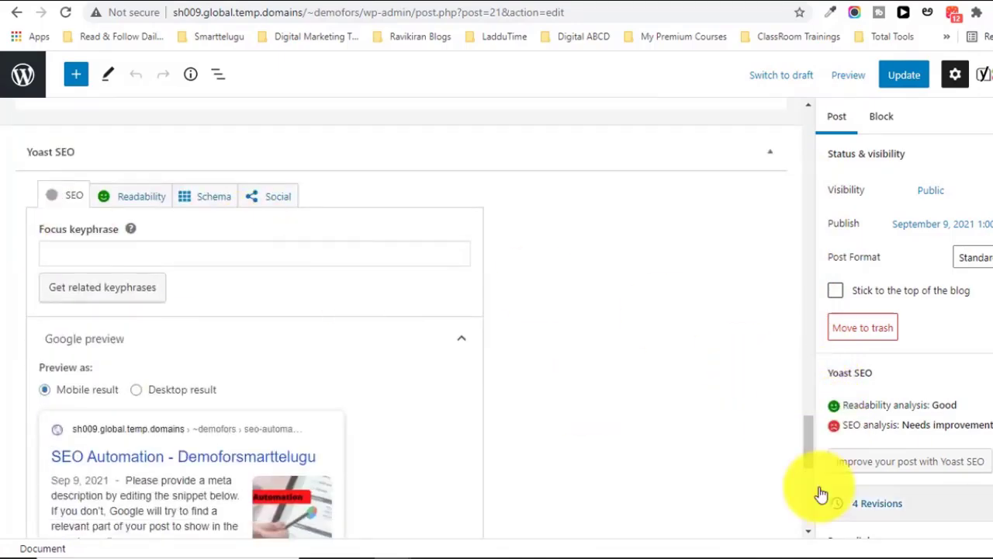
scroll(869, 450, down, 1)
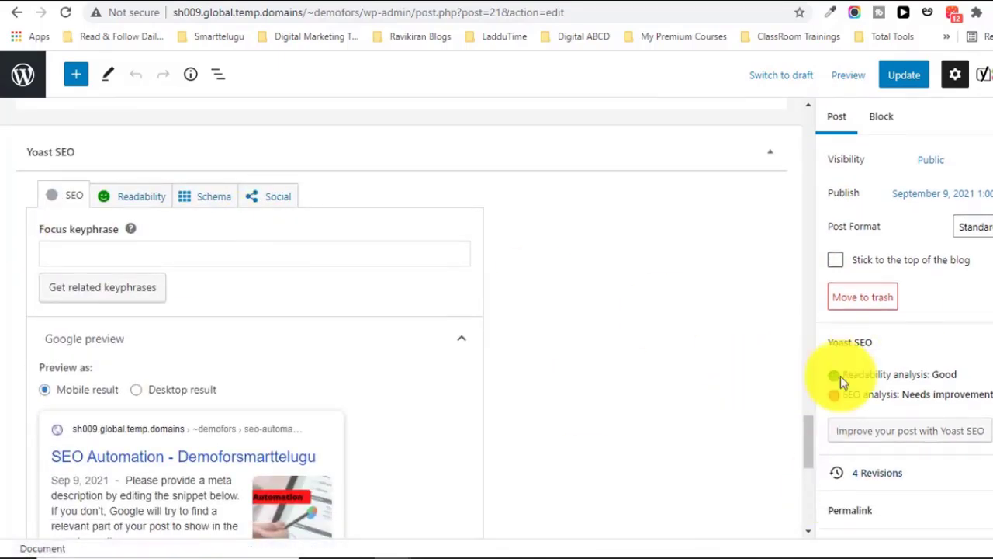
scroll(809, 431, down, 1)
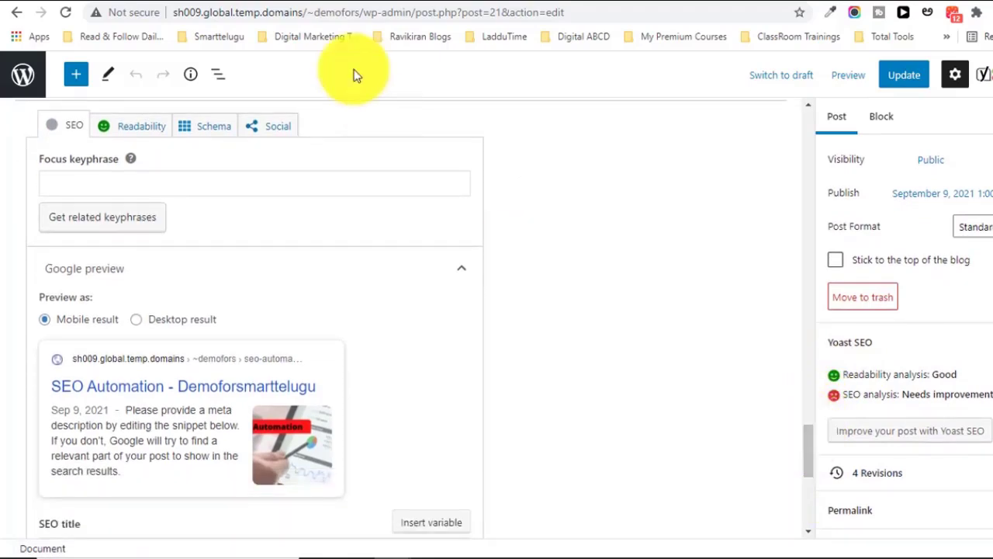
- Return to the posts list and open the Hello world! post to look at its Yoast SEO section
click(17, 14)
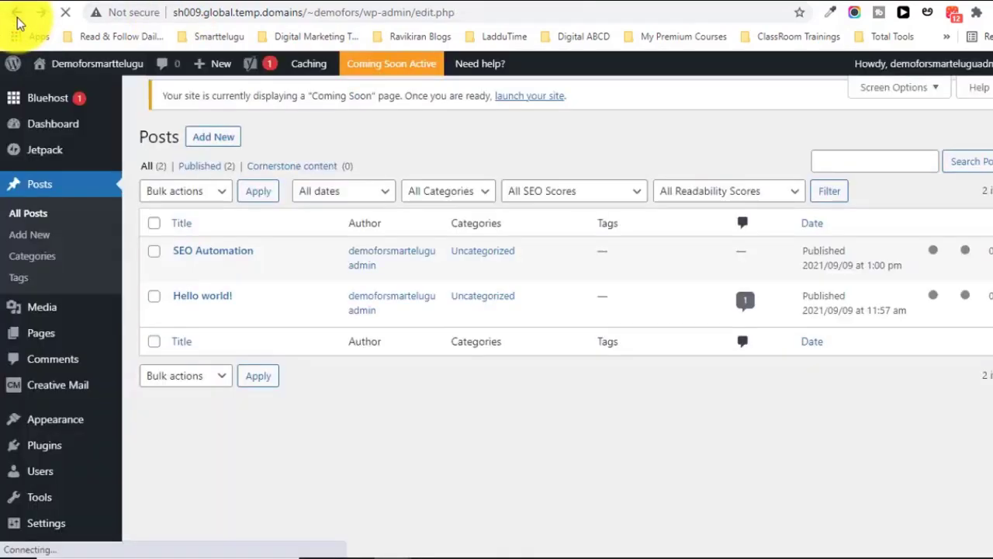
click(199, 309)
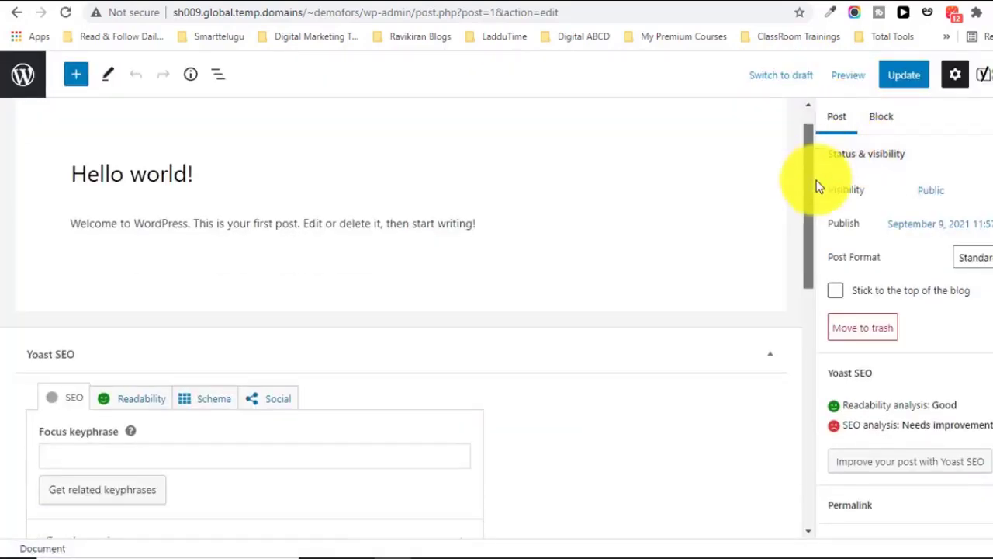
scroll(816, 181, down, 3)
scroll(816, 210, down, 1)
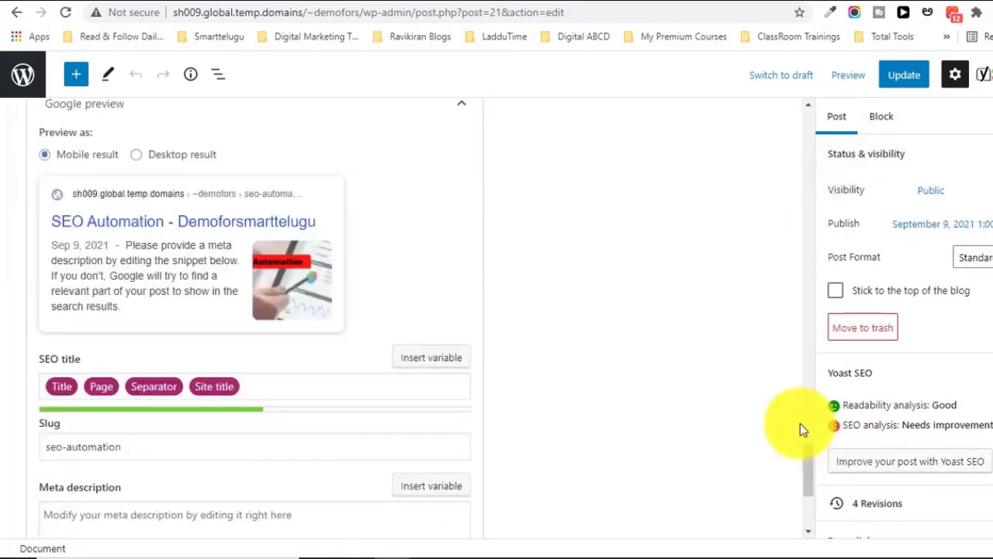
- Clear all the default variables from the Yoast SEO title of the SEO Automation post
drag(804, 457, 804, 468)
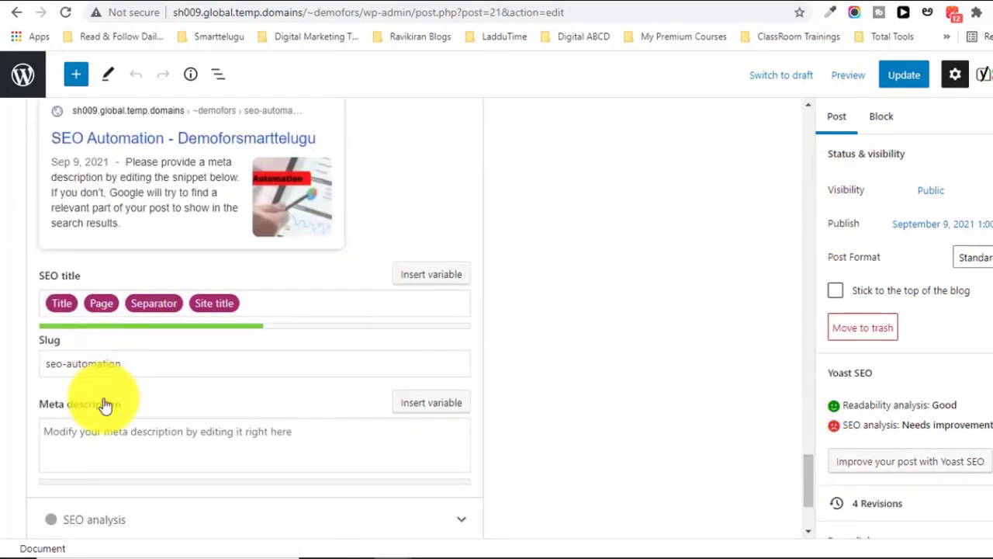
click(98, 436)
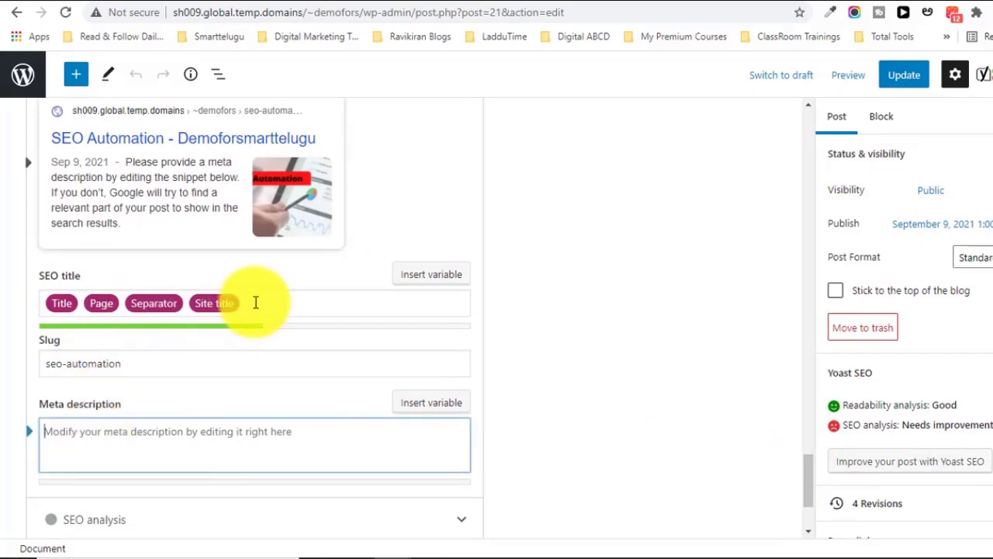
click(255, 302)
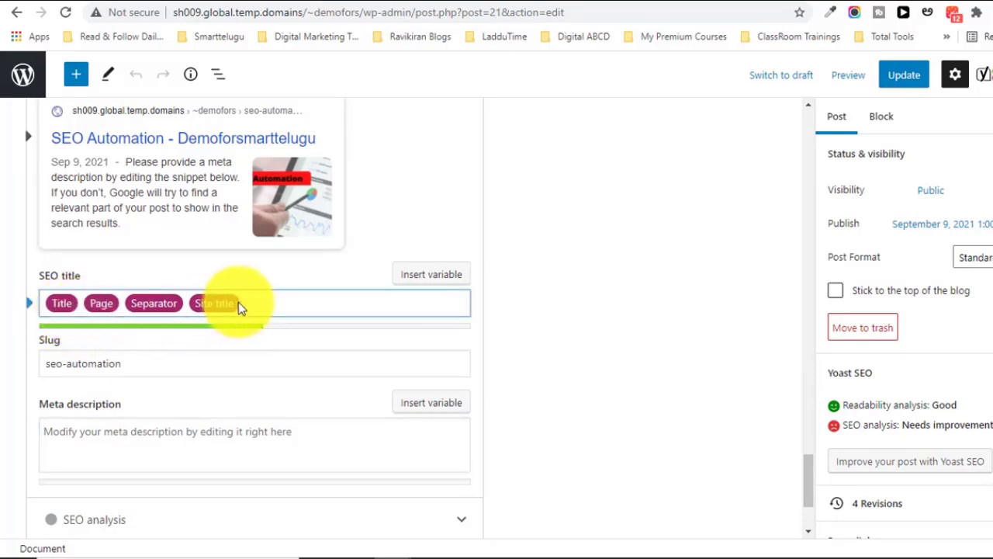
drag(241, 302, 4, 301)
key(BackSpace)
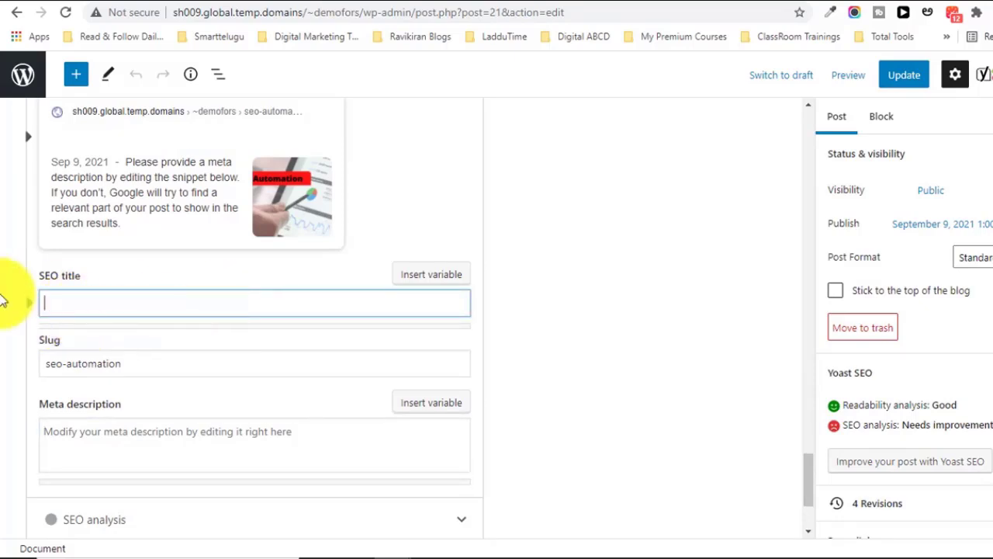
- Enter "What is SEO Automation and SEO latest Tips" as the post's SEO title
text(SEO A)
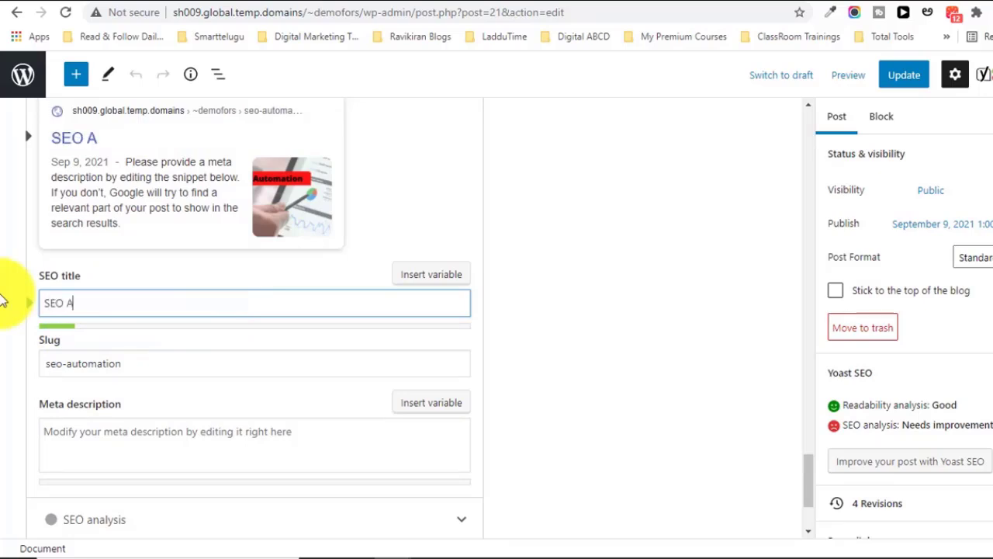
text(utoimation)
click(49, 303)
text(What is)
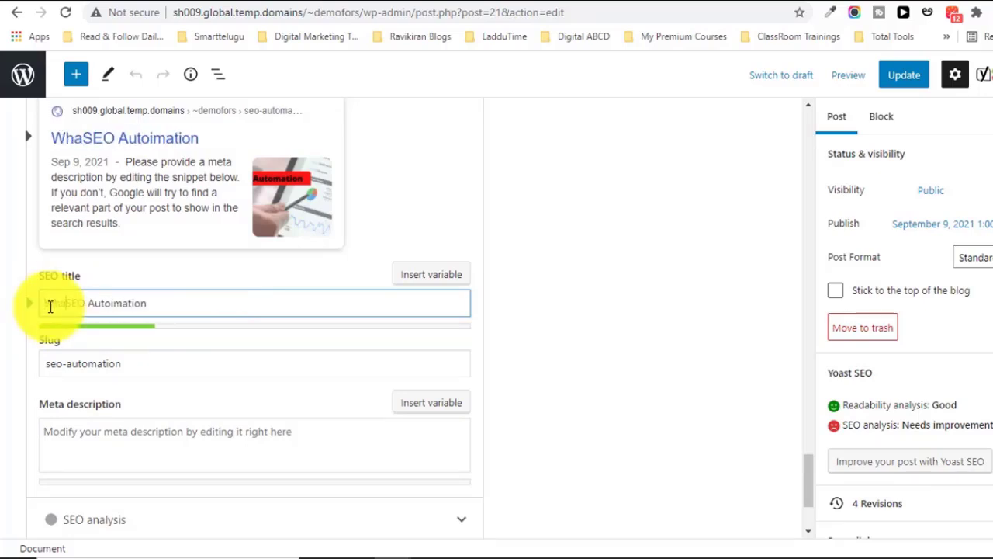
click(125, 303)
key(BackSpace)
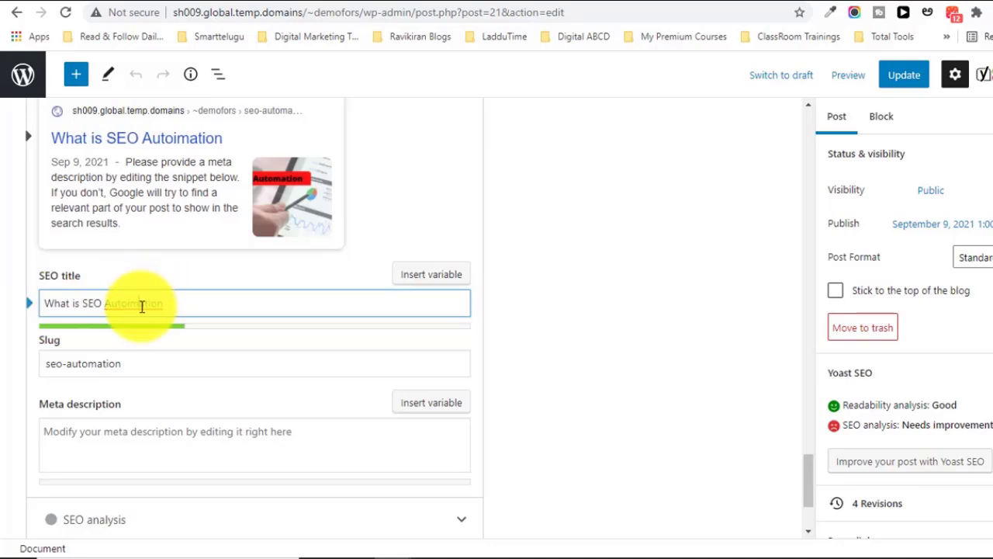
click(215, 304)
text(and SE)
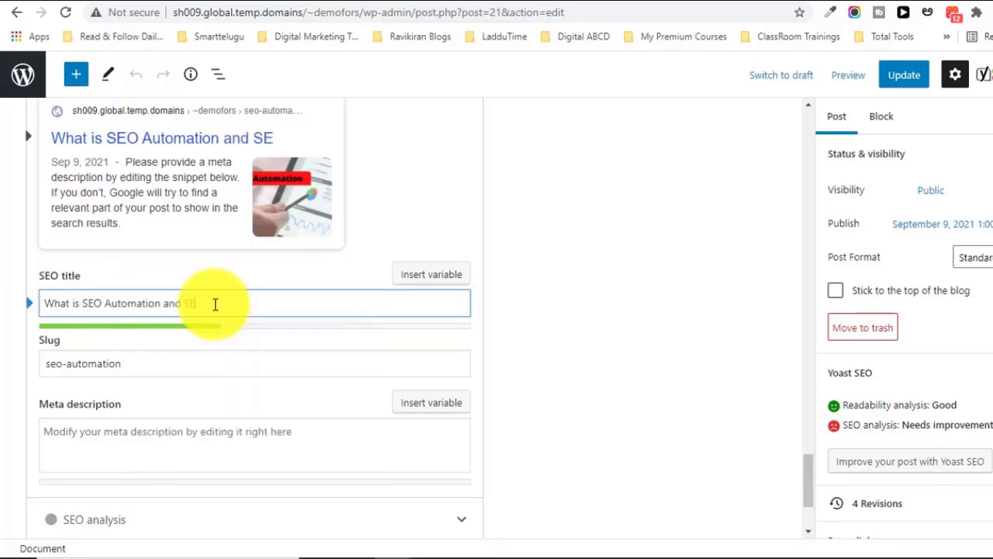
text(O latest Tips)
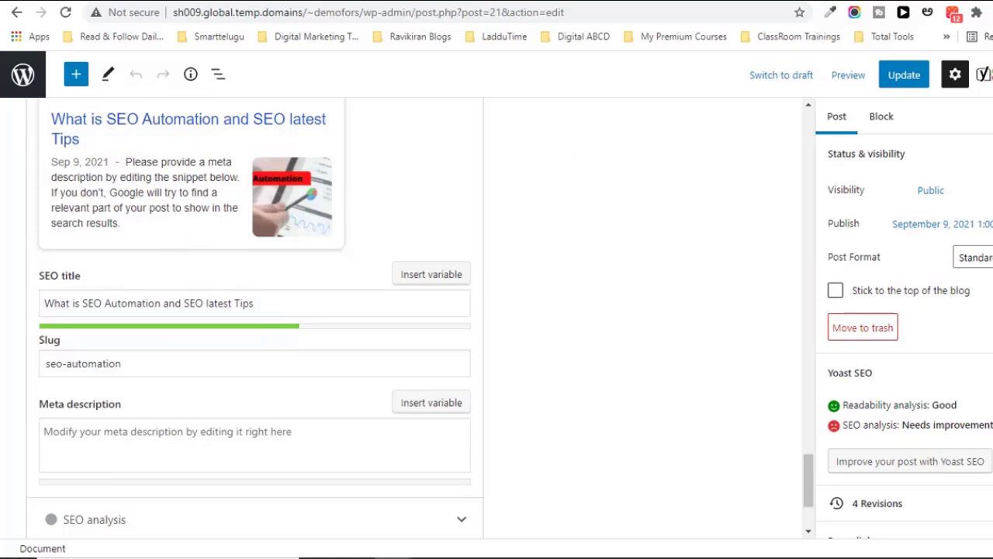
- Write a meta description saying Seo Automation is new in total Digital Marketing and helps us save lot of time by avoiding manual interaction tasks in overall Strategy
scroll(807, 474, up, 1)
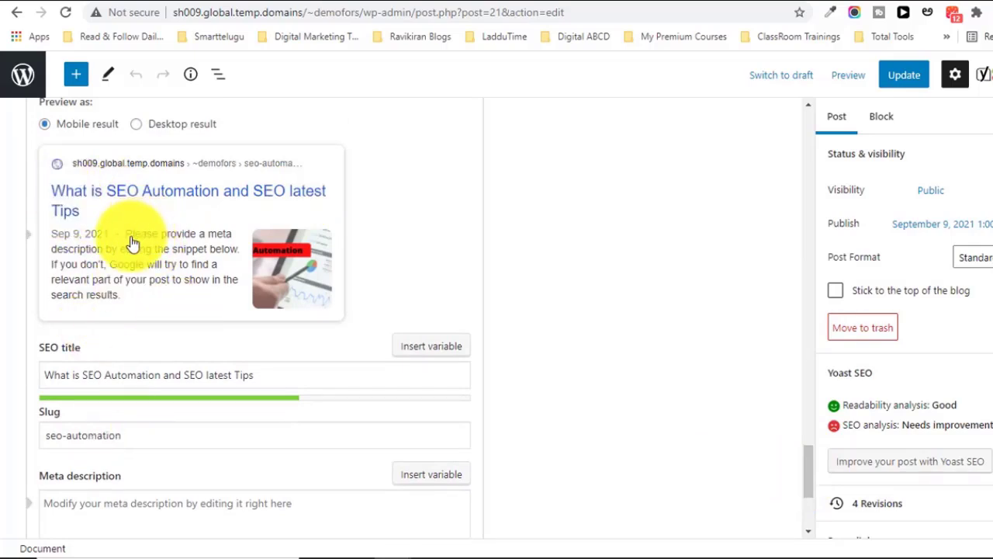
click(172, 509)
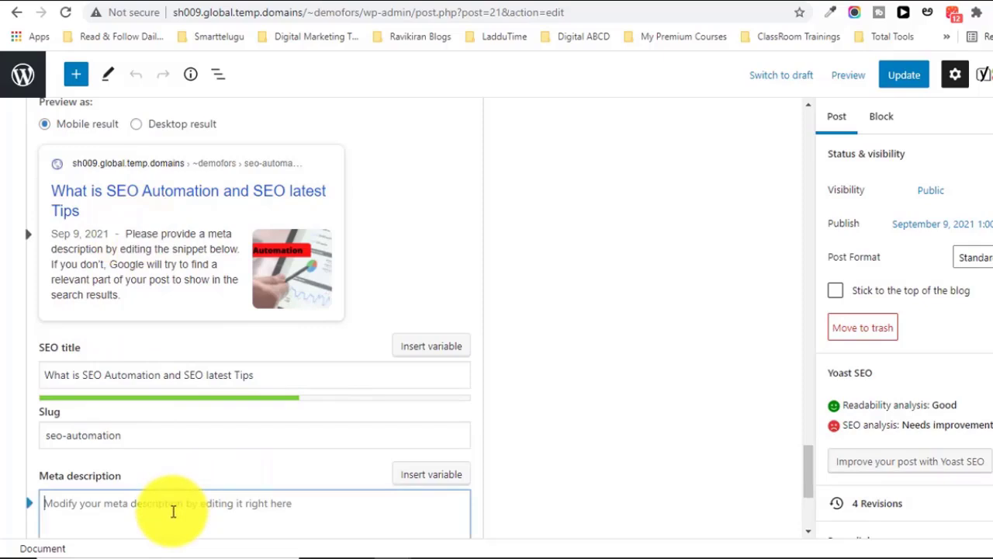
text(Seo Automation is New Thing is total Digital Marketing and it helps us to save lot of time by avoiding manual interaction tasks in overall Strategy)
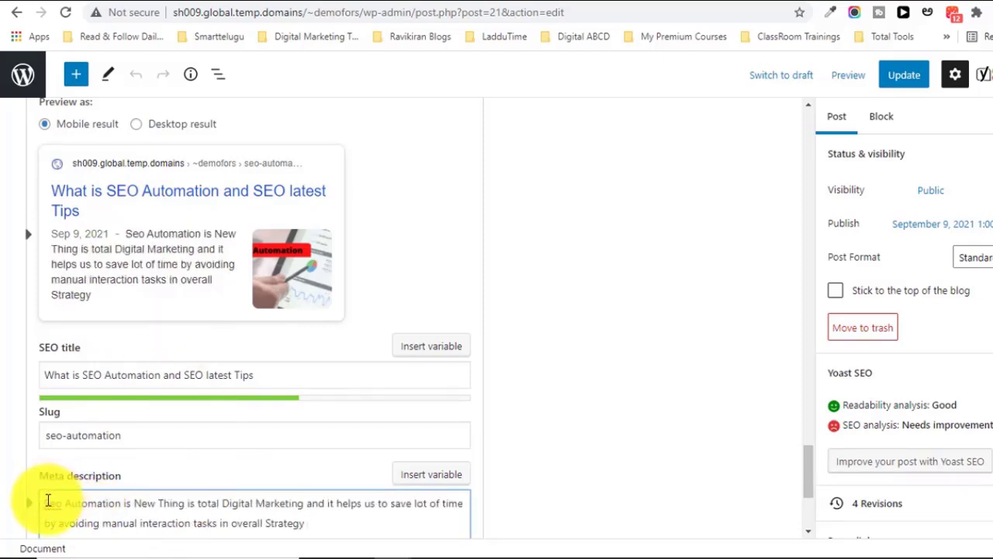
drag(47, 500, 306, 518)
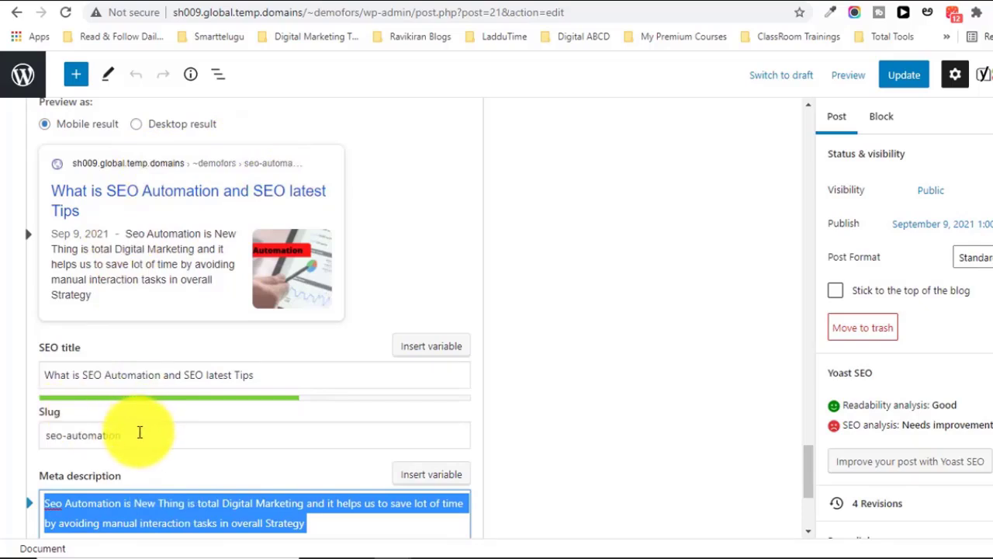
- Set the post's slug to seo-automation-tips and review the keywords in the SEO title and meta description
click(139, 432)
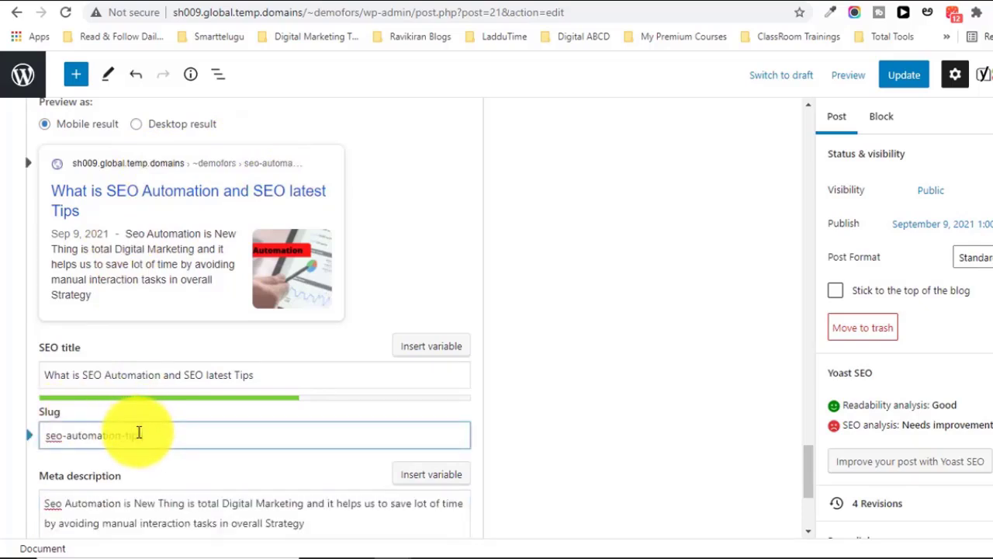
click(583, 401)
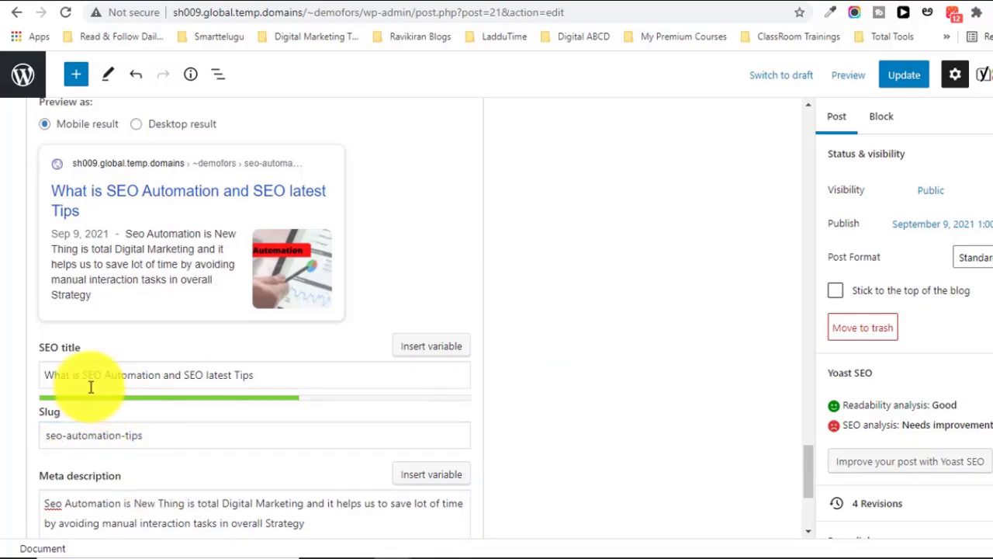
drag(82, 375, 266, 380)
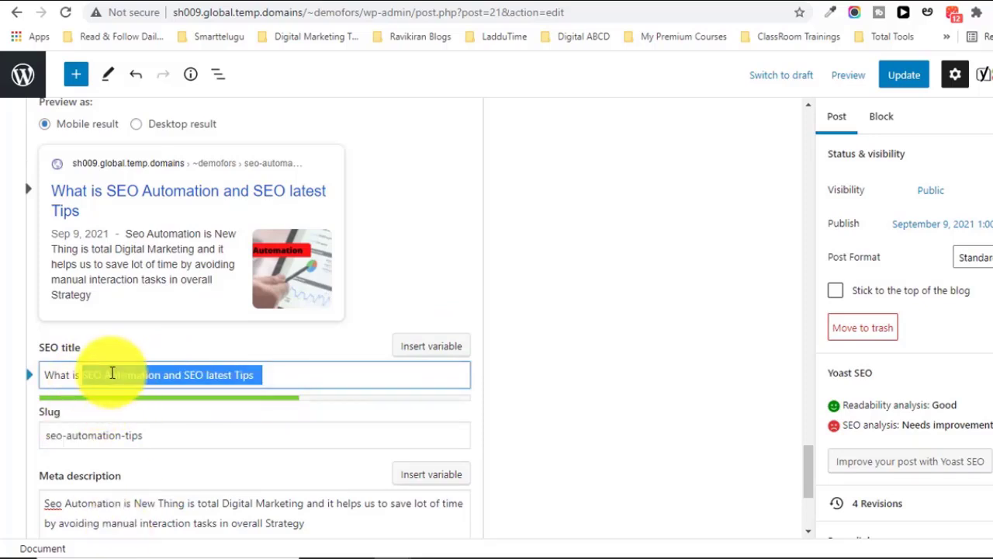
click(109, 375)
drag(45, 503, 122, 503)
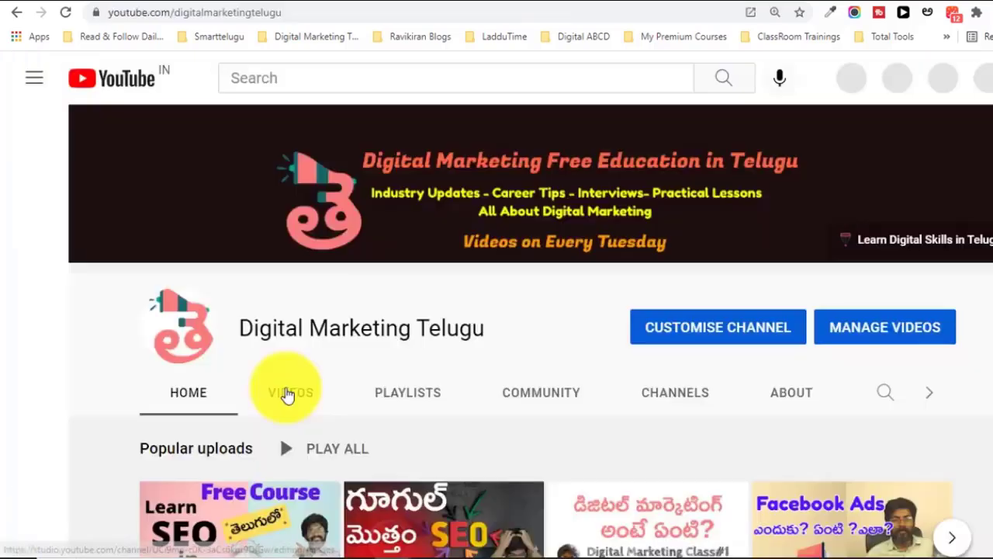
- Look at the popular uploads on the Digital Marketing Telugu YouTube channel and return to the post's Yoast SEO fields
scroll(159, 431, down, 2)
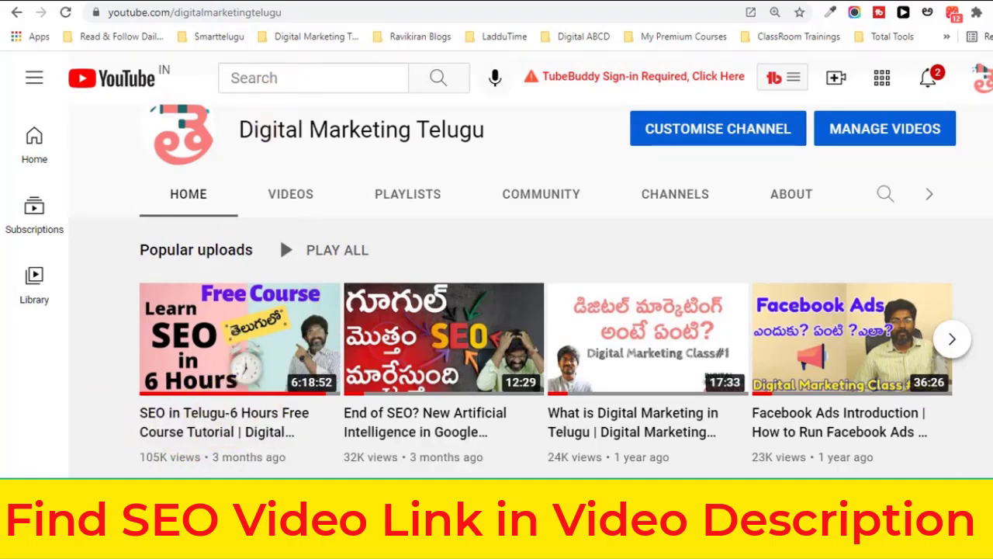
click(240, 1)
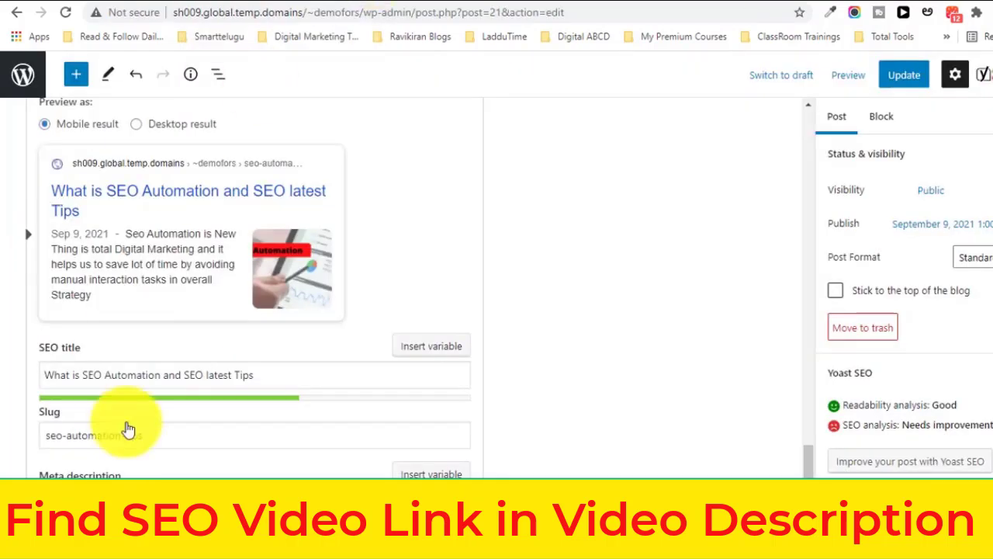
click(311, 1)
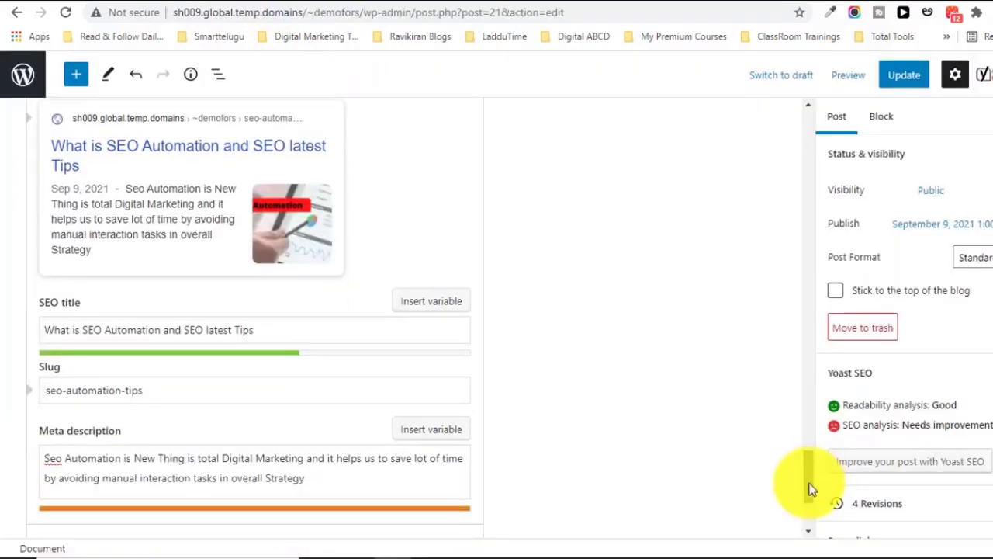
scroll(809, 491, down, 1)
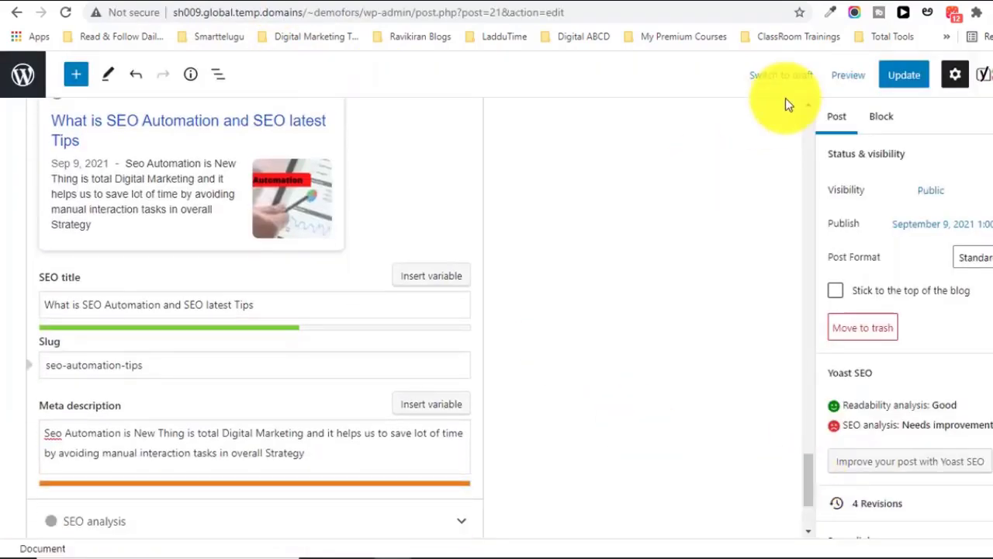
- Update the SEO Automation post with its Yoast SEO details and return to the list of all posts
click(912, 78)
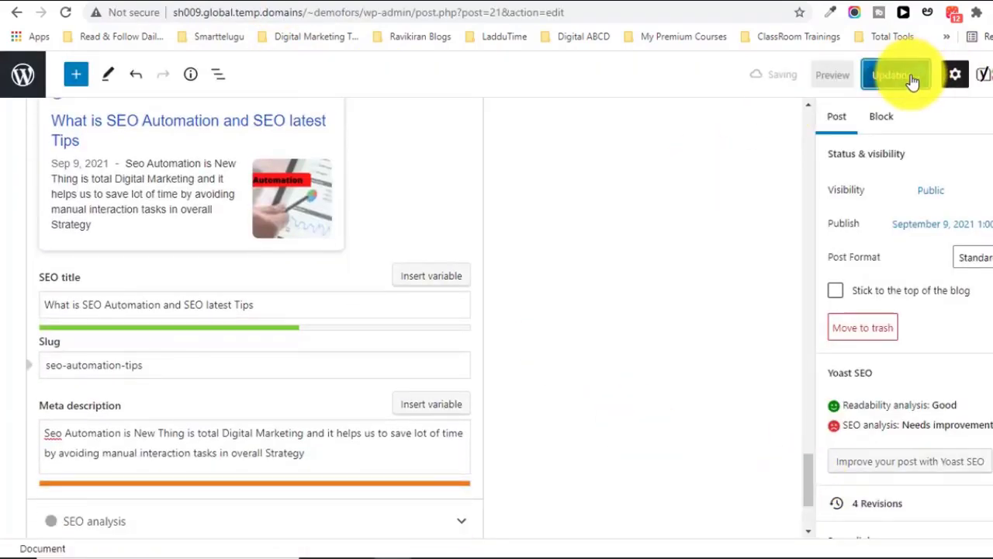
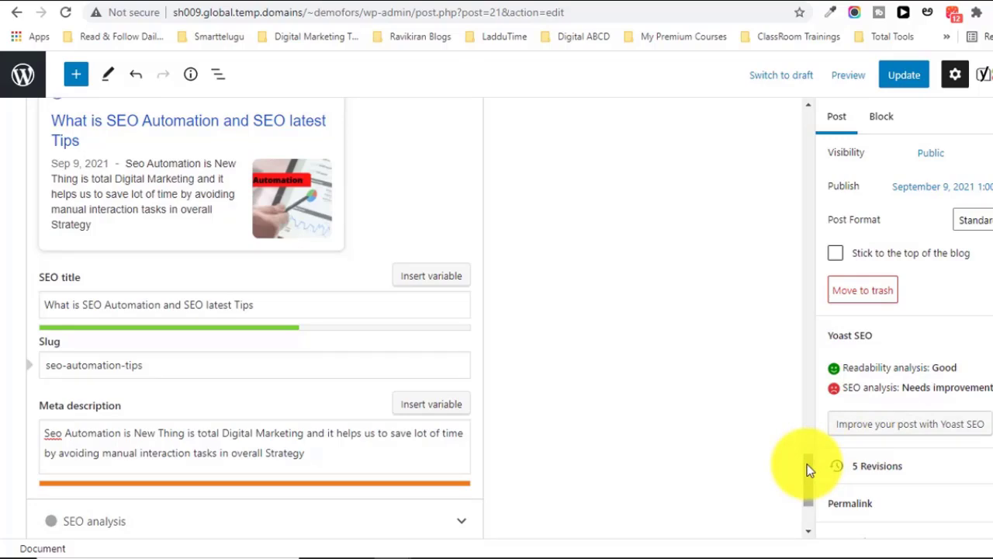
scroll(807, 469, down, 2)
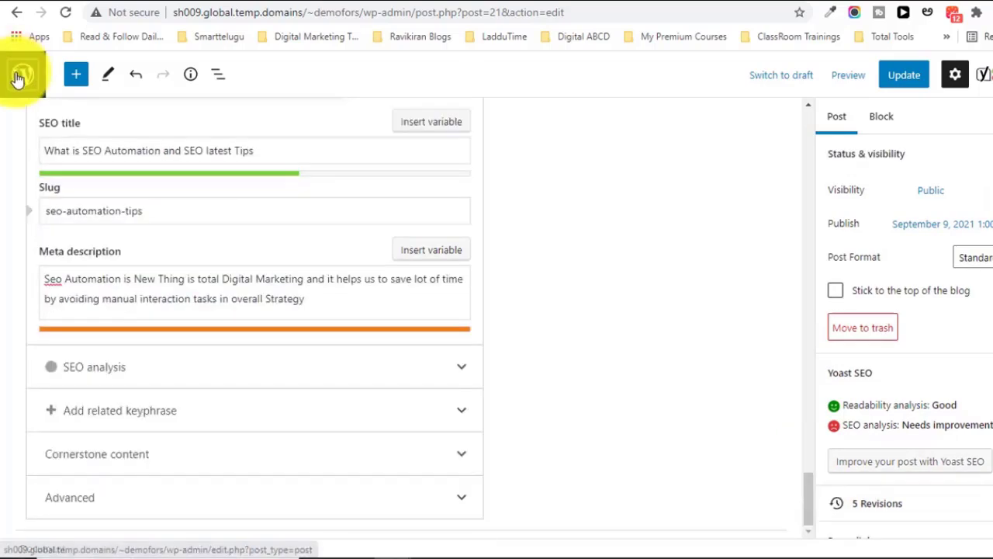
click(18, 77)
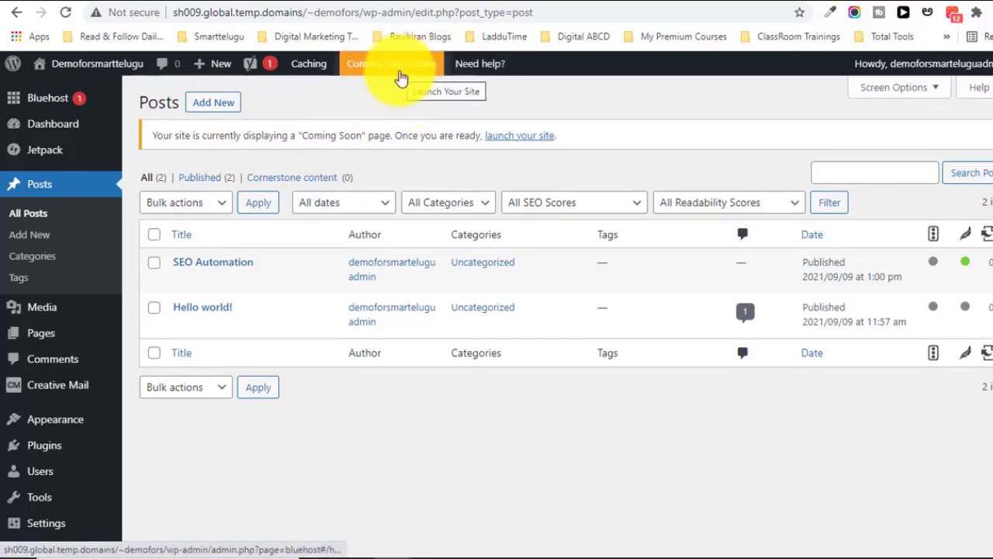
- Copy the site's base address sh009.global.temp.domains/~demofors/ and open it in an incognito window to check the public view
drag(173, 14, 365, 15)
key(ctrl+c)
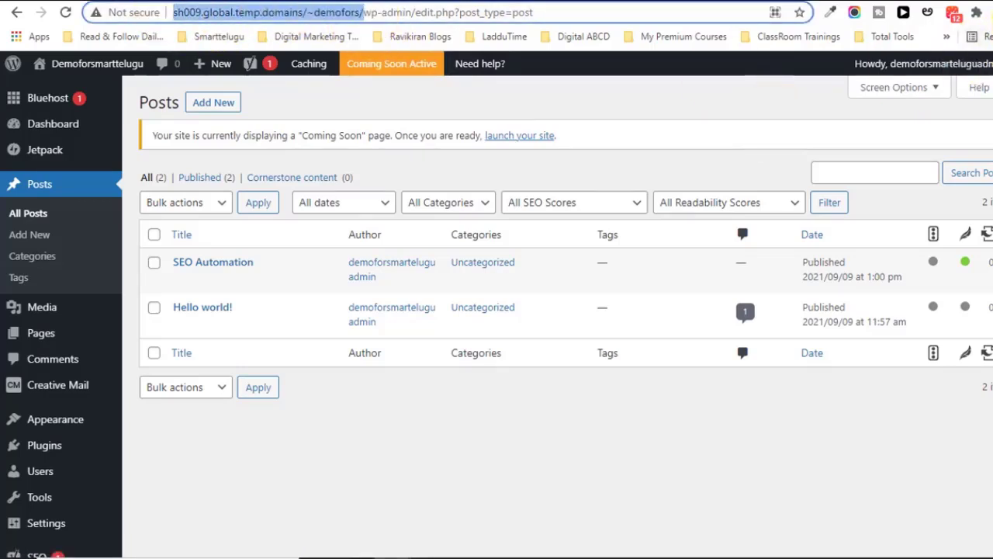
click(988, 12)
click(900, 71)
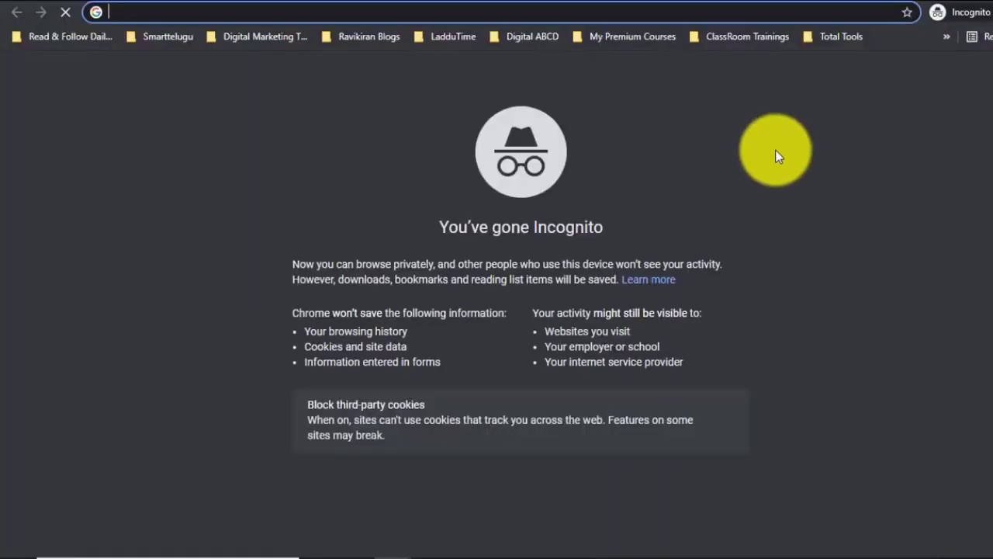
key(ctrl+v)
key(Return)
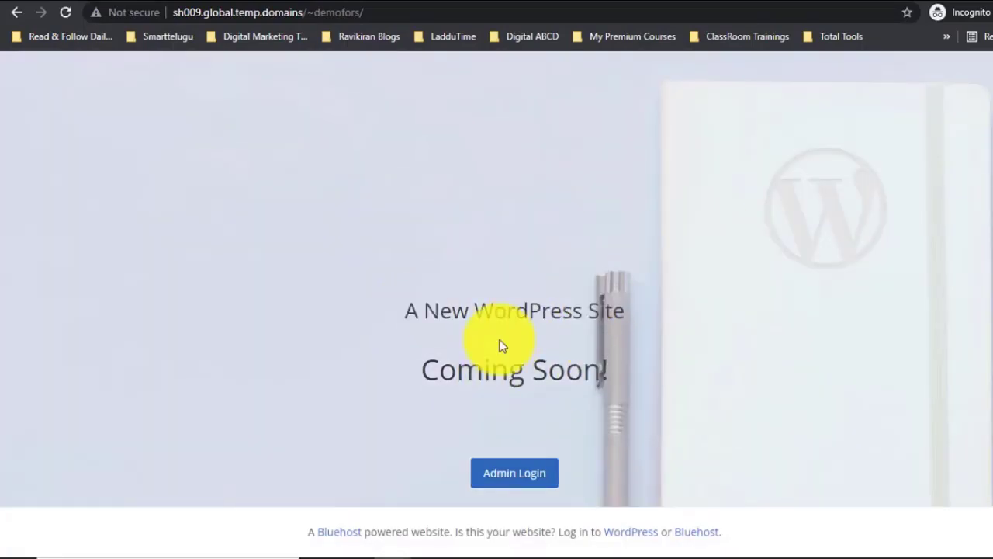
- Return to the WordPress admin and turn off the Coming Soon Page in the Bluehost site controls
key(alt+Tab)
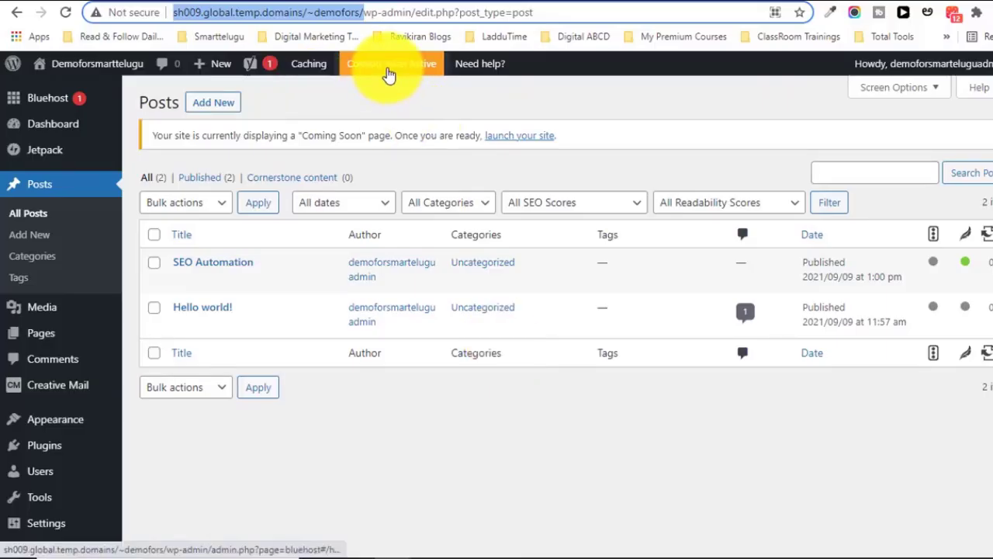
click(389, 75)
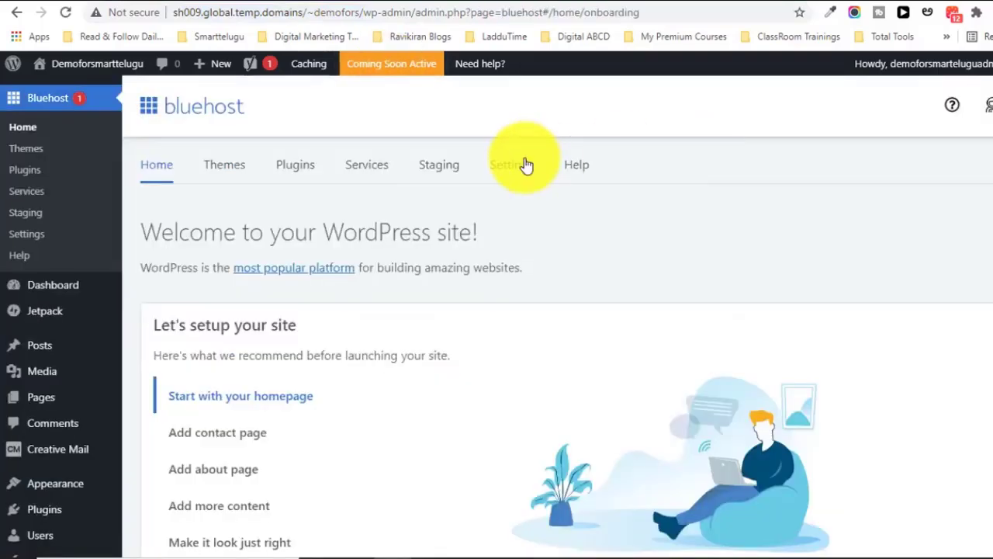
click(525, 165)
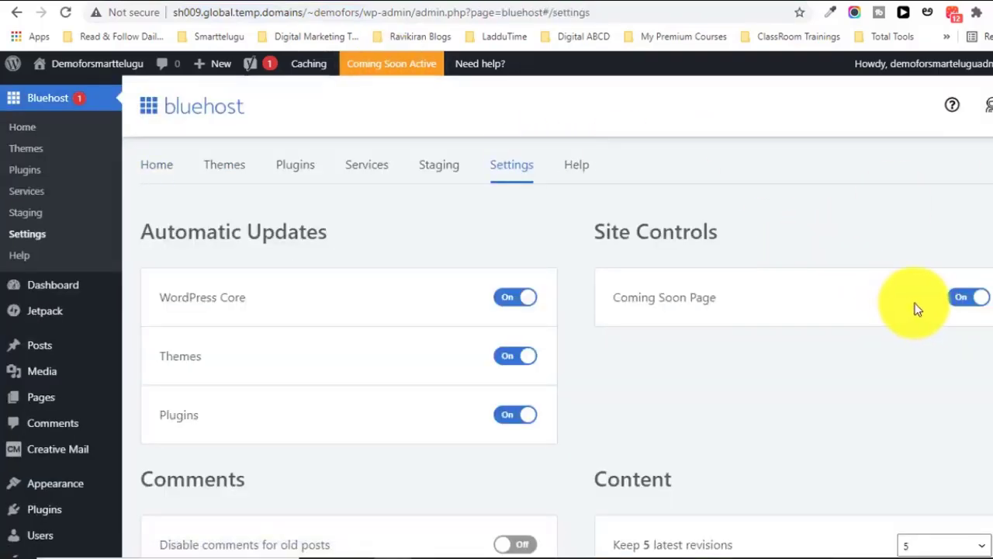
click(957, 302)
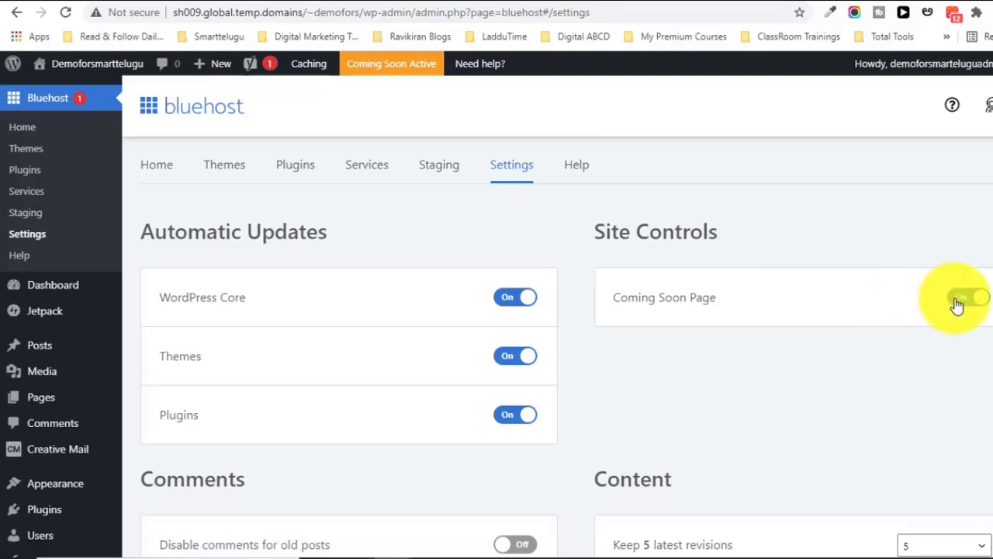
- Reload the site in the incognito window and examine the public homepage, its posts and its sidebar
key(alt+Tab)
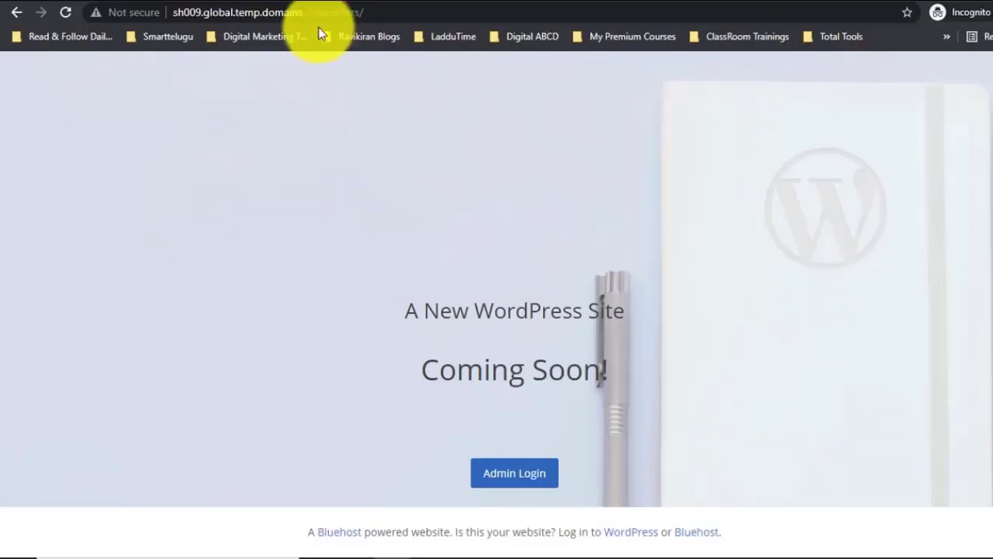
click(66, 15)
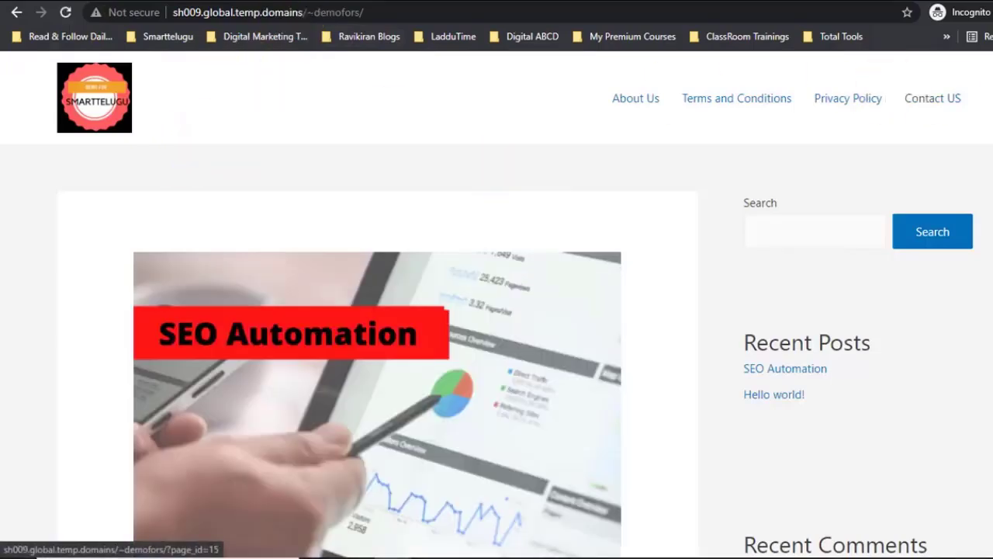
scroll(377, 349, down, 3)
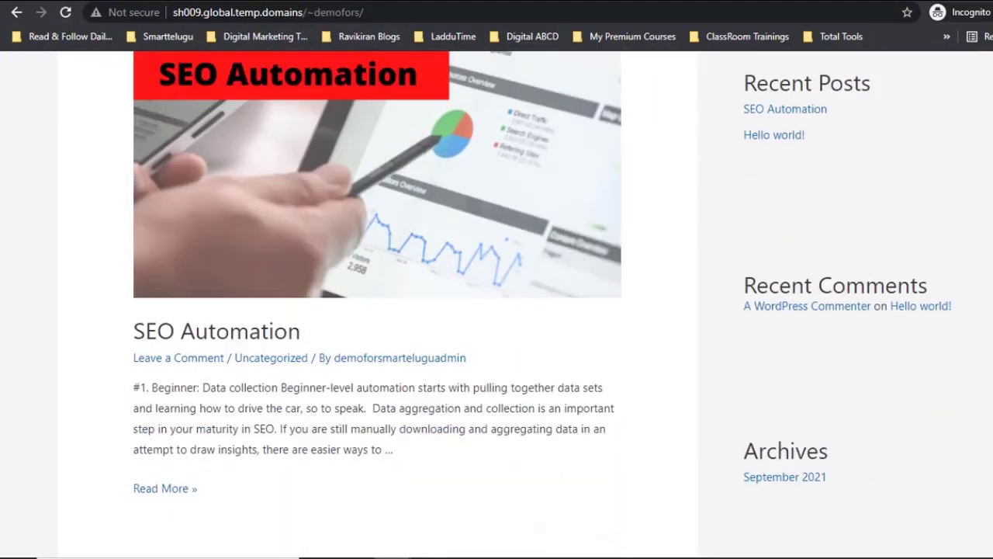
scroll(377, 311, down, 1)
scroll(377, 310, up, 5)
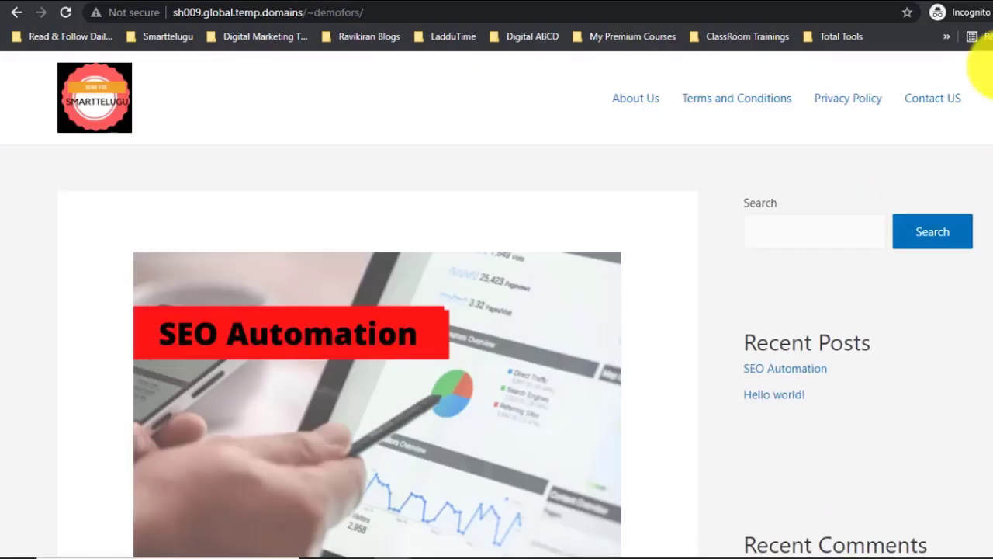
click(384, 15)
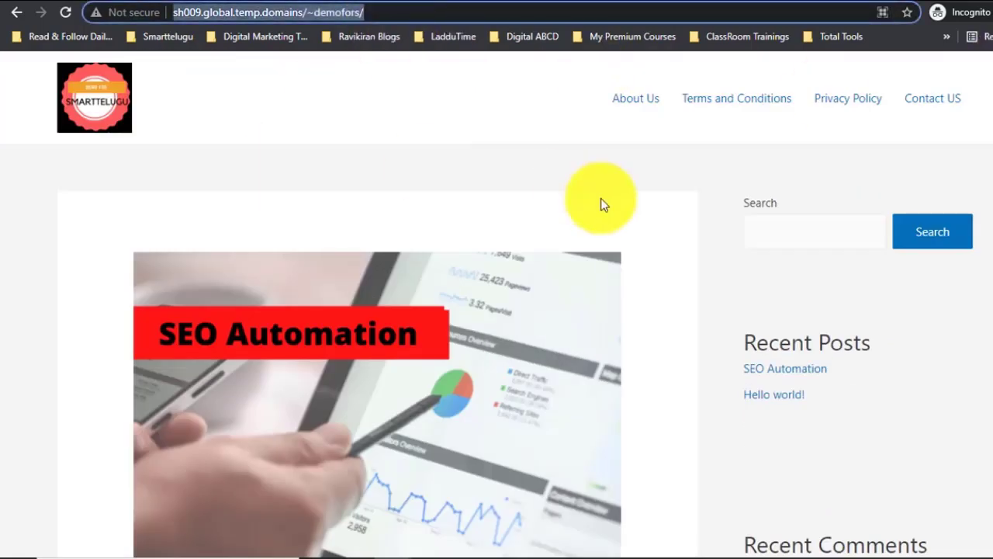
scroll(920, 259, down, 1)
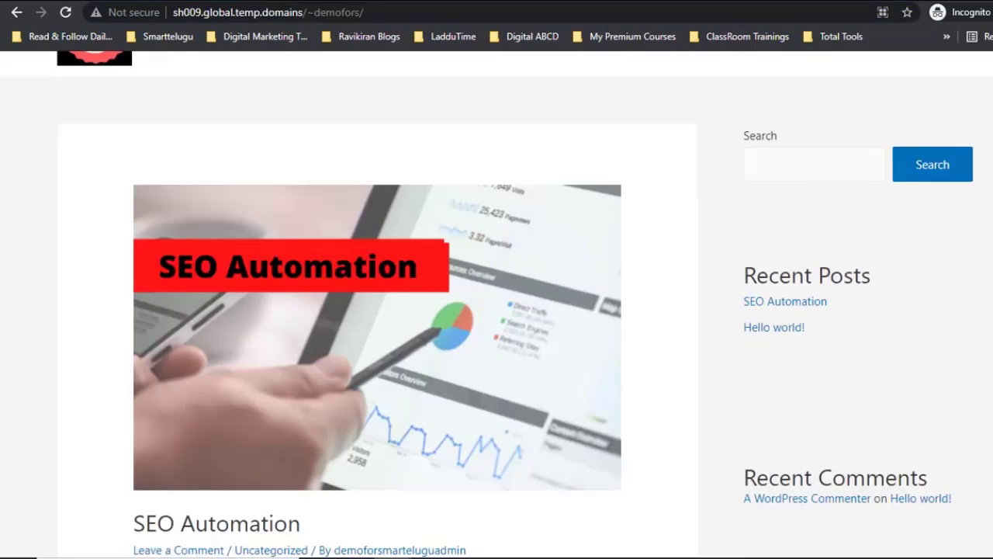
scroll(497, 311, up, 1)
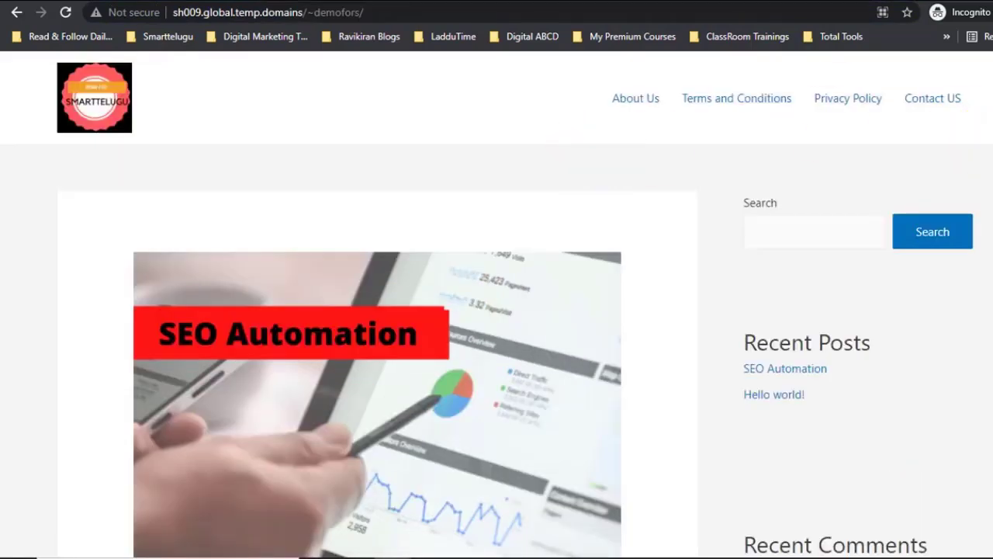
scroll(377, 347, down, 6)
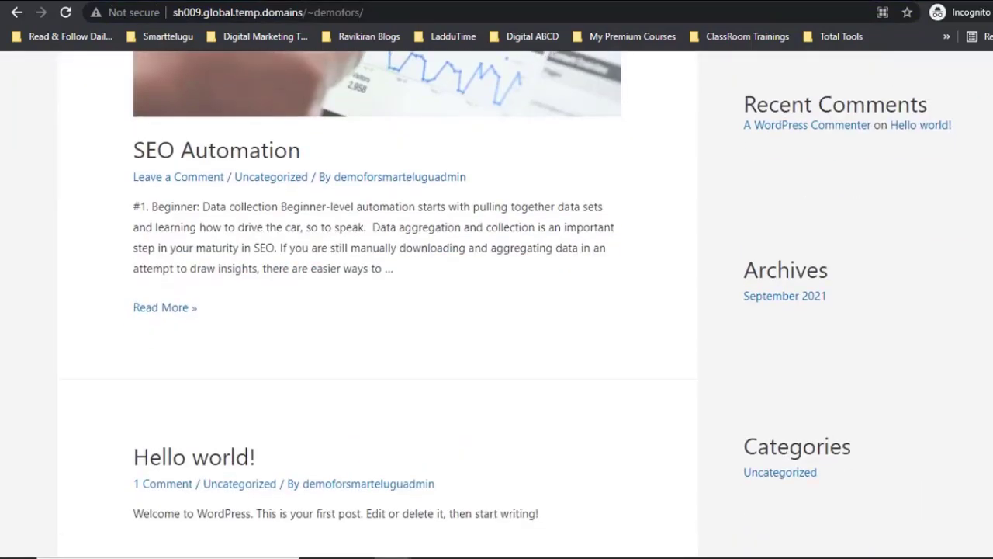
scroll(378, 310, up, 6)
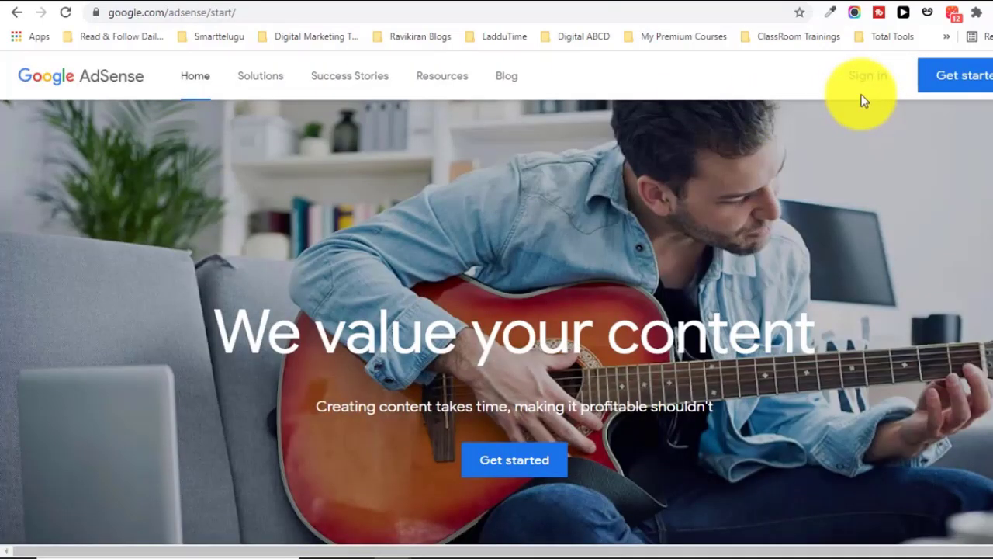
- Start the sign-up on the Google AdSense site and opt in to customized help and performance suggestions
click(958, 95)
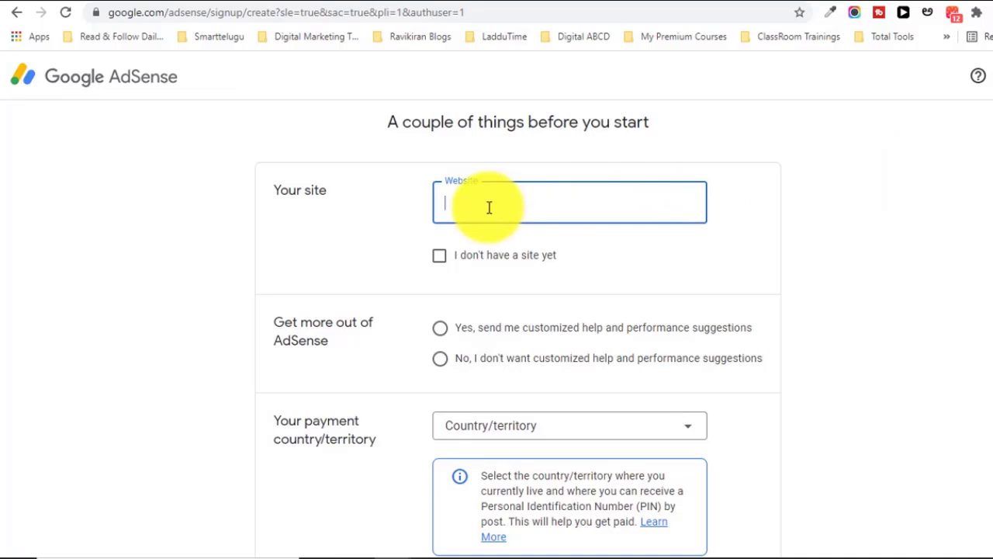
scroll(496, 310, down, 2)
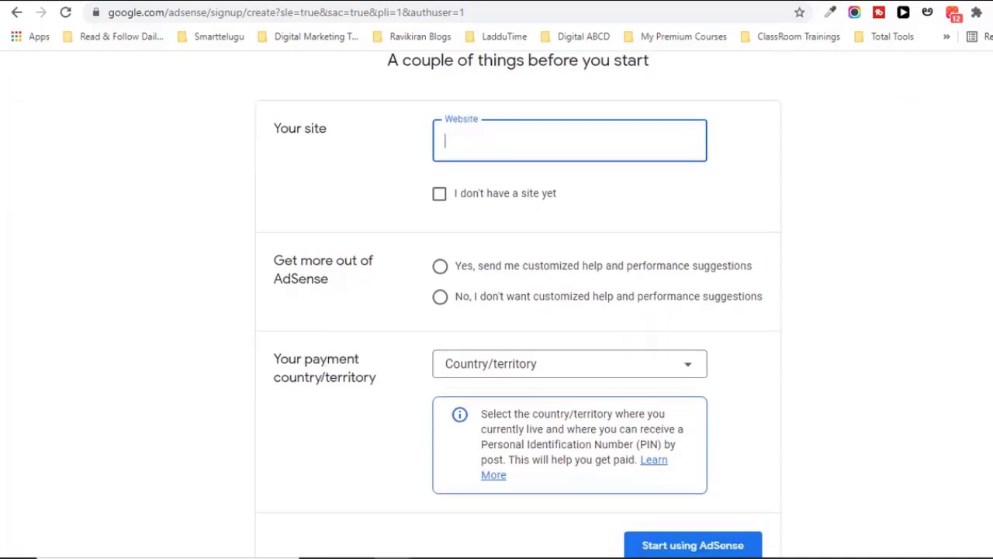
click(441, 160)
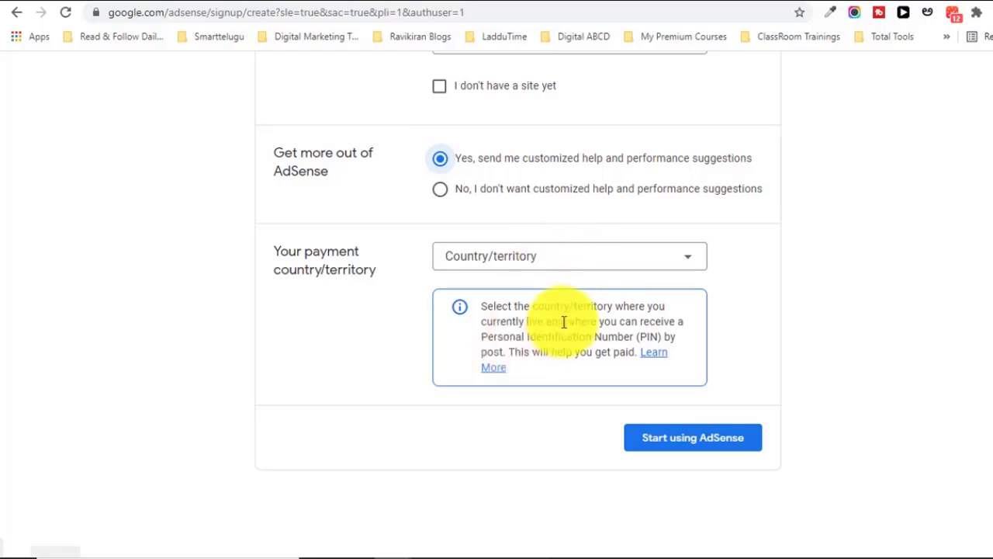
- Choose India as the payment country, accept the AdSense terms and conditions, and submit the sign-up
drag(566, 324, 635, 335)
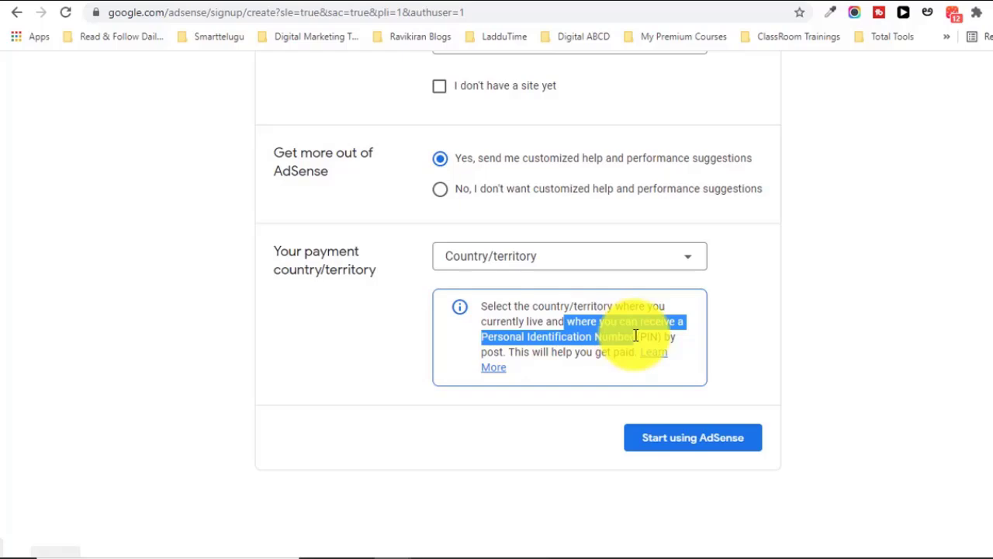
click(586, 261)
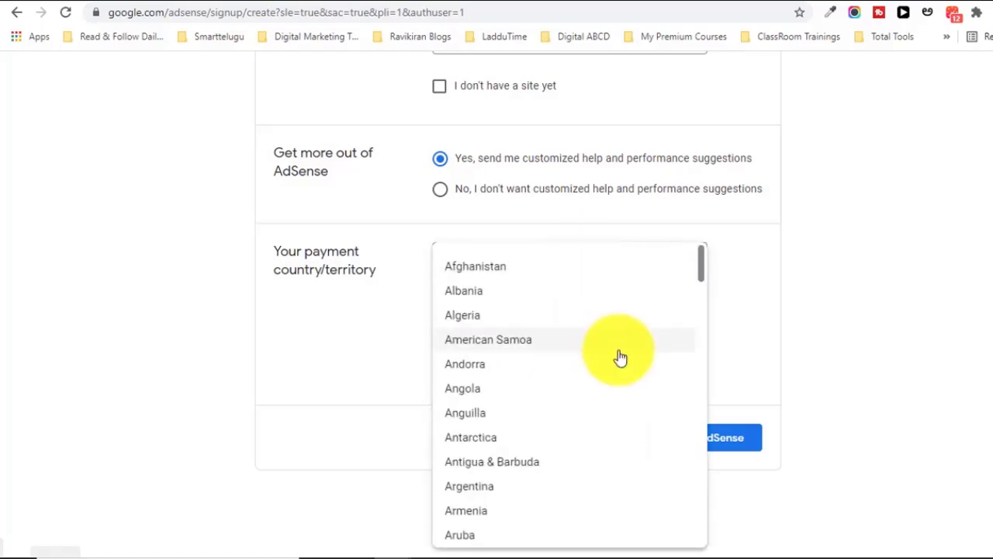
scroll(616, 357, down, 20)
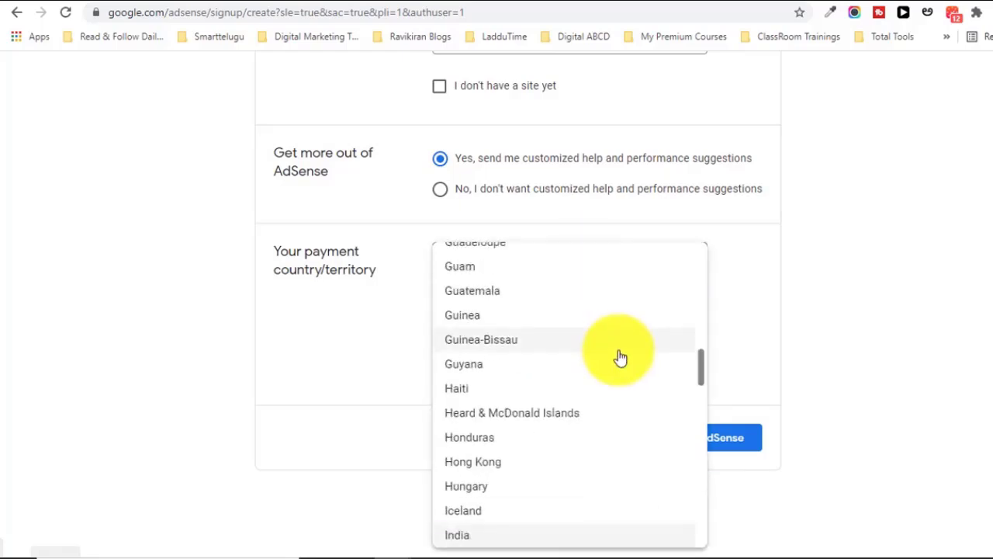
click(513, 533)
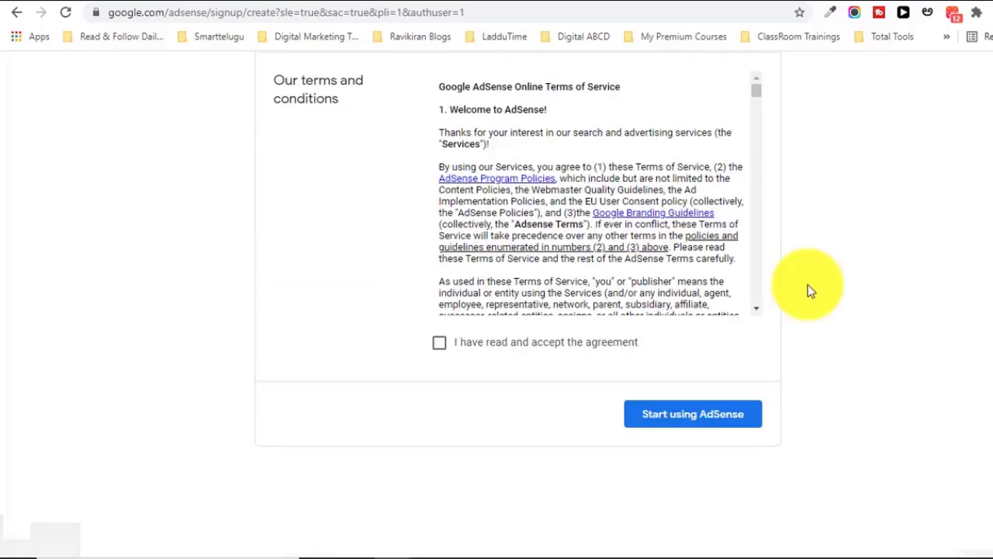
click(438, 343)
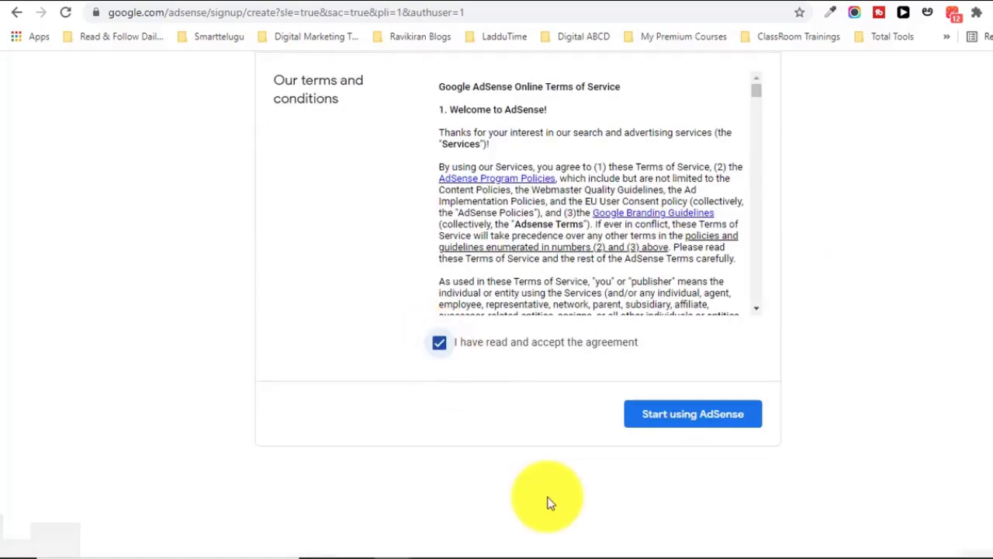
click(683, 429)
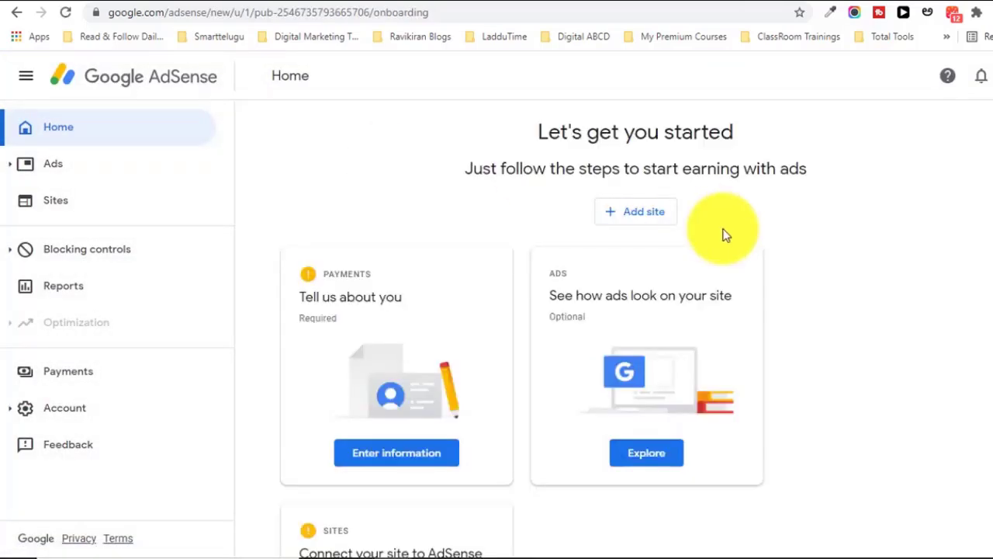
- Review the AdSense onboarding tasks and open the customer information form for payments
scroll(522, 330, down, 2)
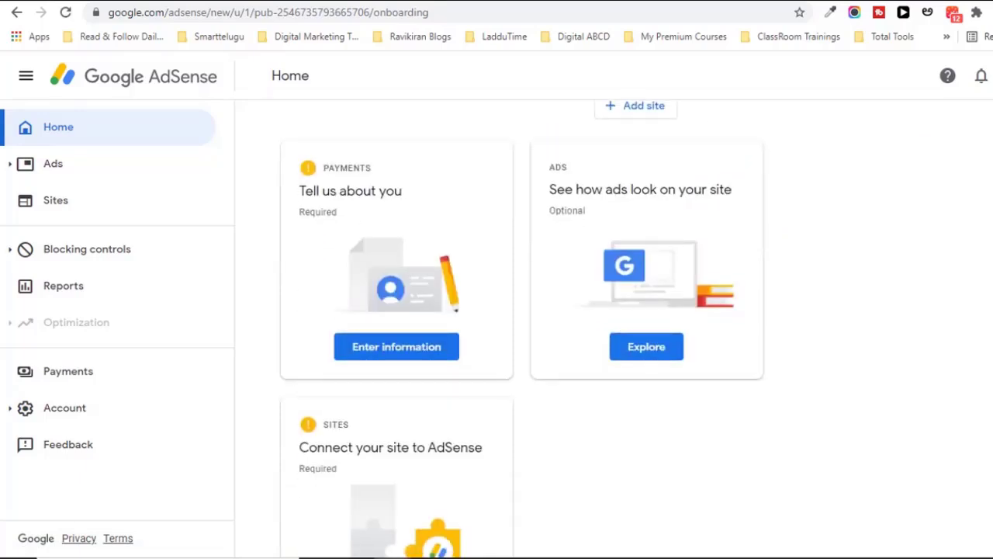
scroll(522, 330, up, 2)
scroll(522, 330, down, 4)
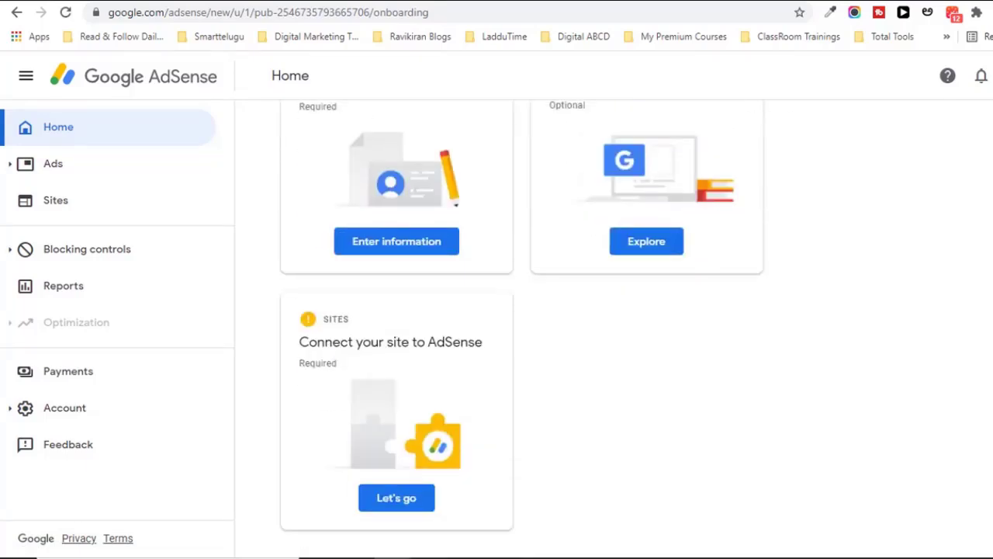
scroll(543, 311, up, 1)
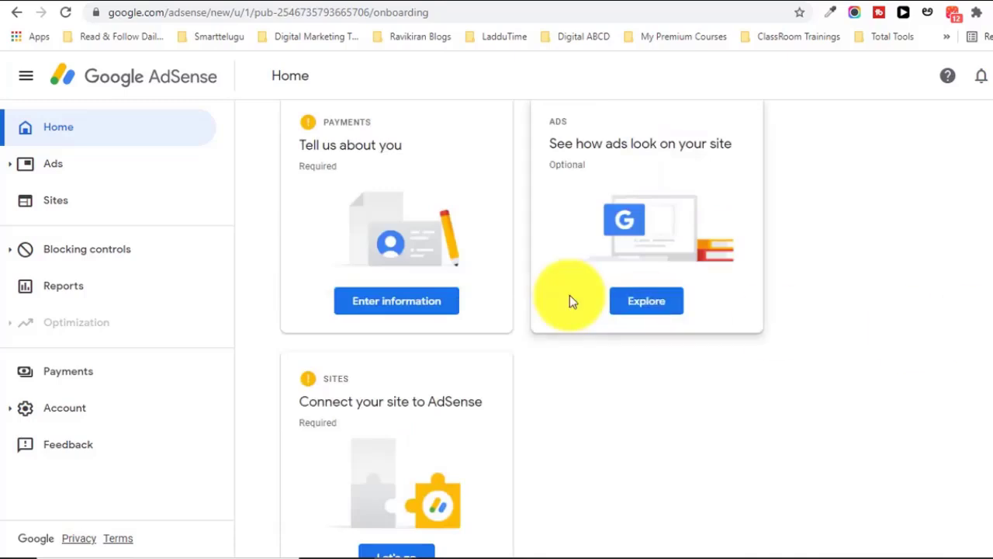
click(373, 294)
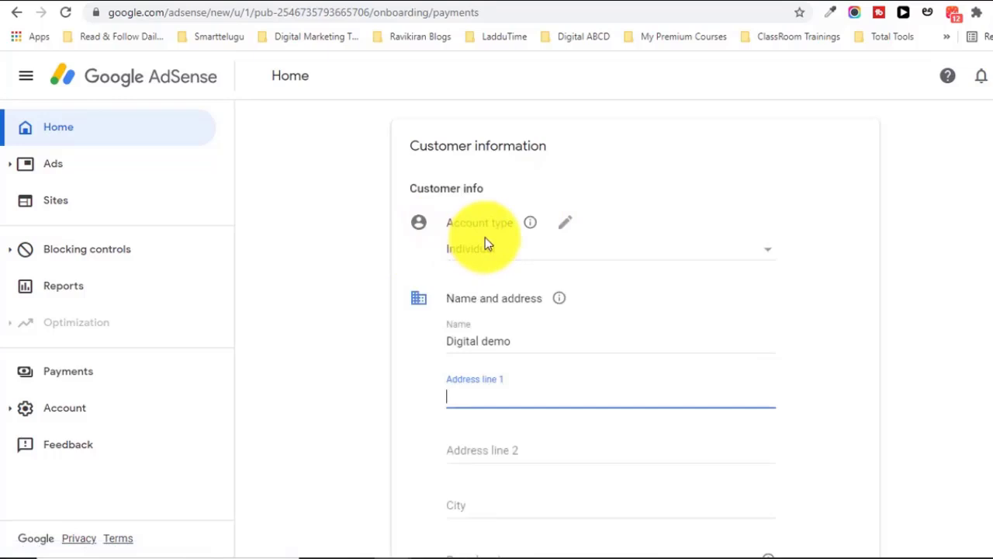
- Try the Business account type in the customer information and return it to Individual
click(494, 259)
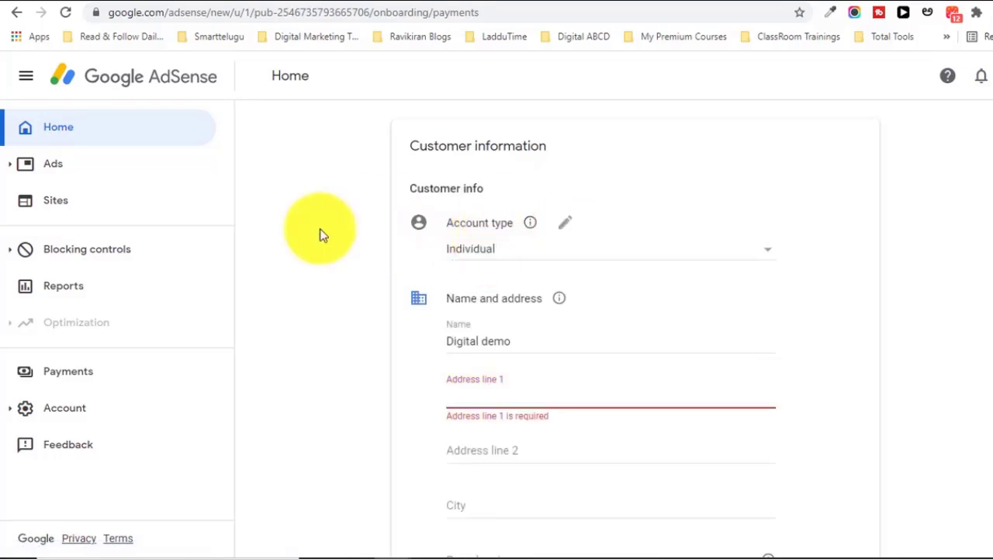
click(499, 248)
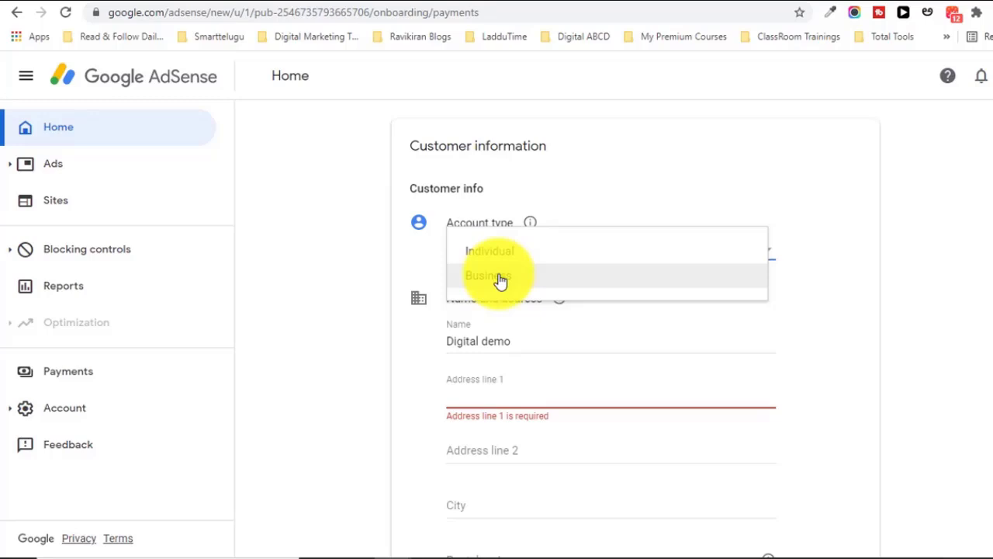
click(500, 281)
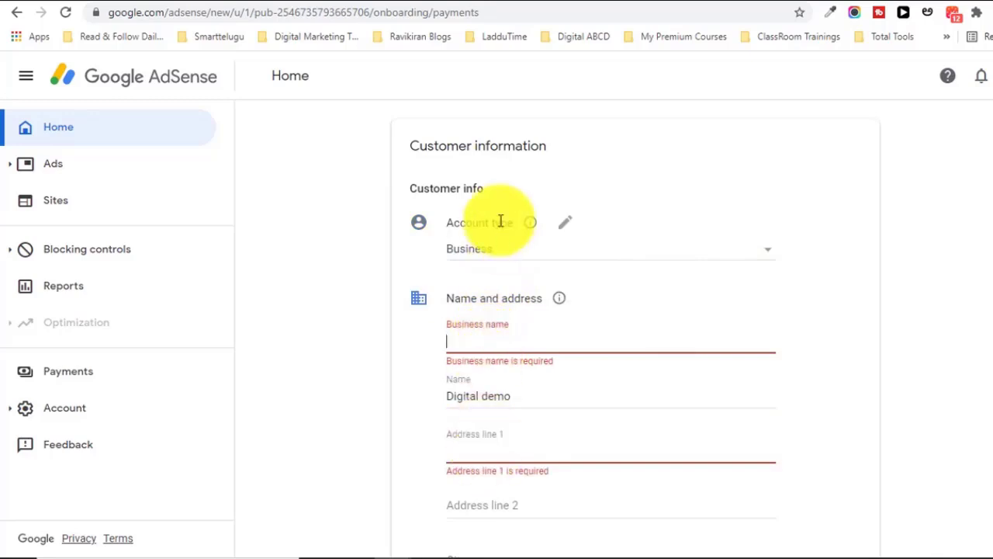
click(503, 247)
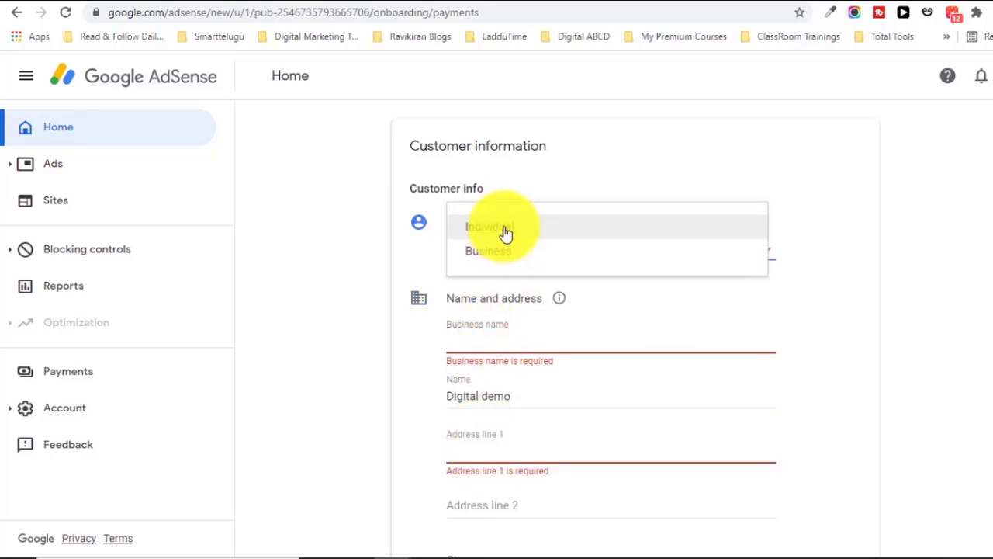
click(505, 230)
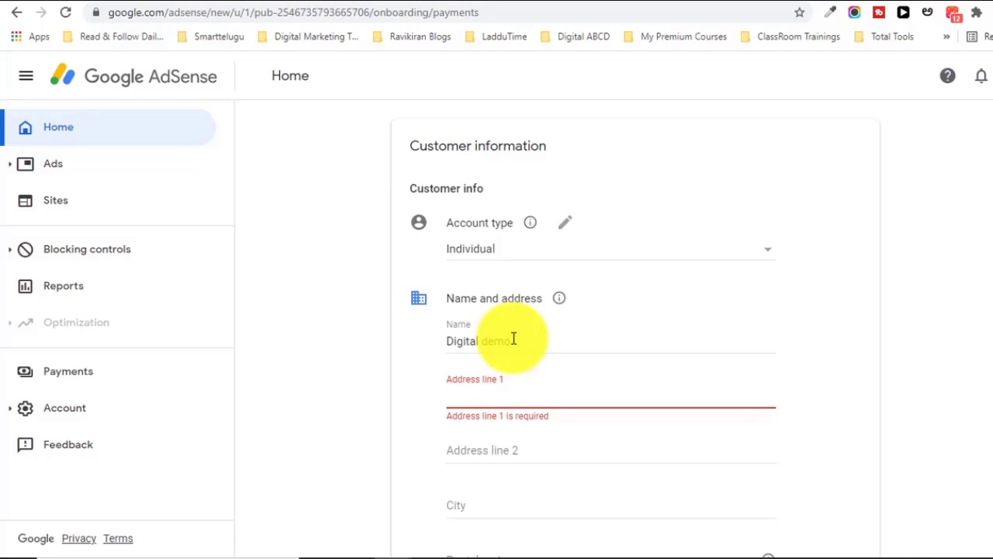
- Look through the name and address fields of the customer information form and return to the AdSense home page
scroll(513, 339, down, 3)
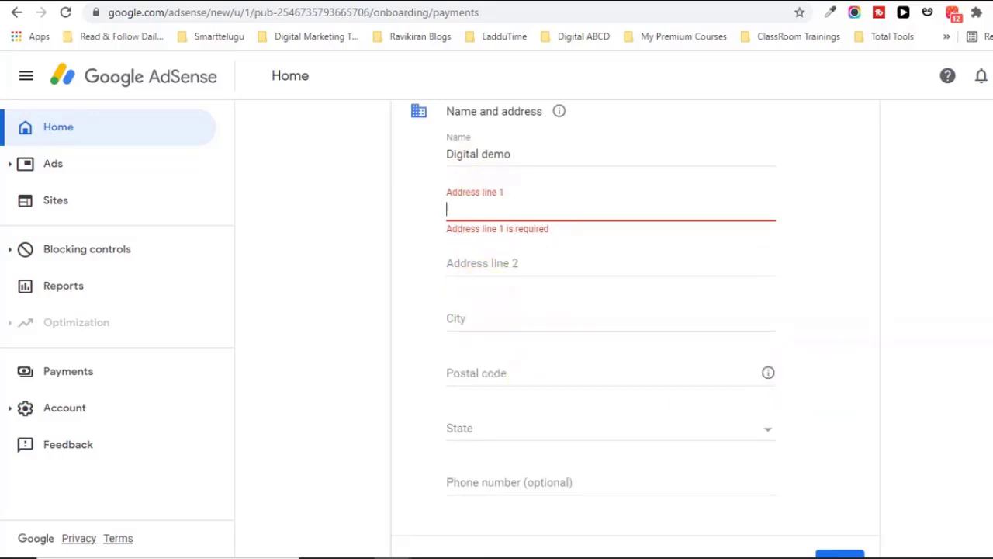
scroll(635, 329, down, 1)
scroll(636, 329, up, 2)
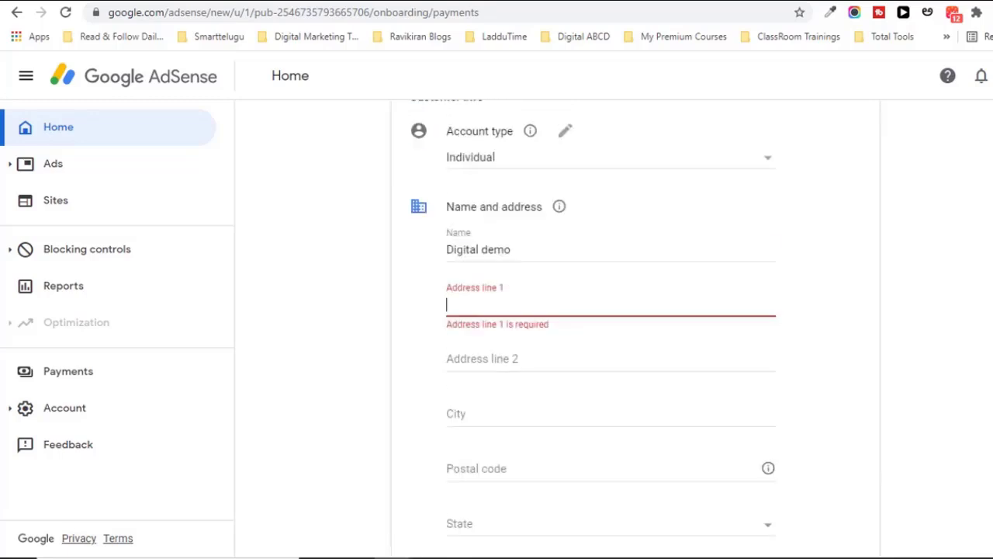
scroll(635, 329, up, 1)
click(88, 129)
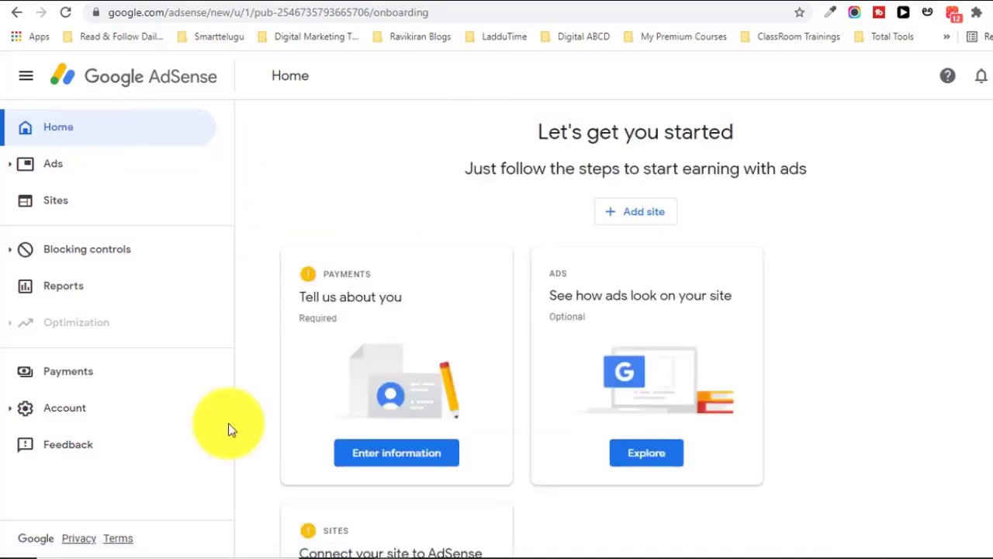
- Check the AdSense Payments page and open the ads overview listed by ad unit
click(97, 375)
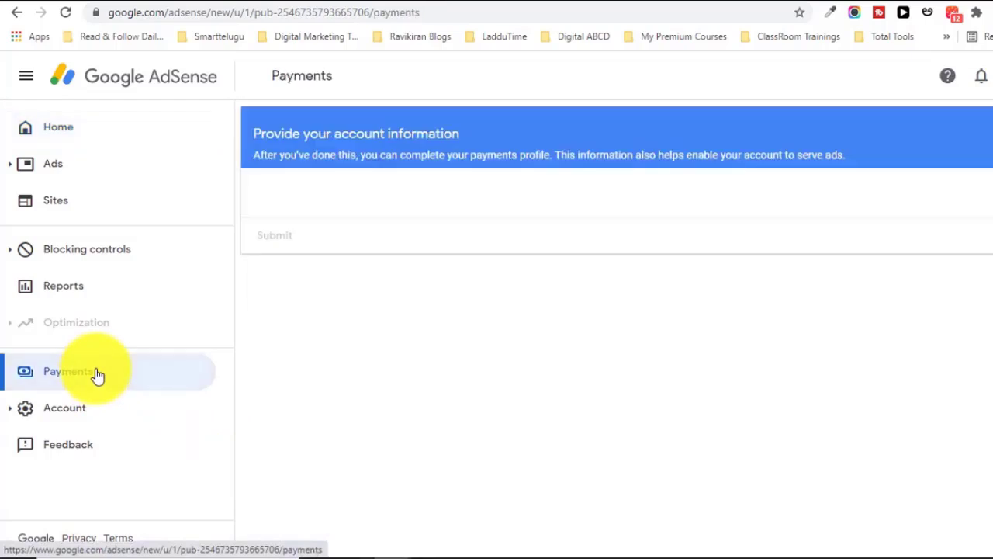
click(53, 164)
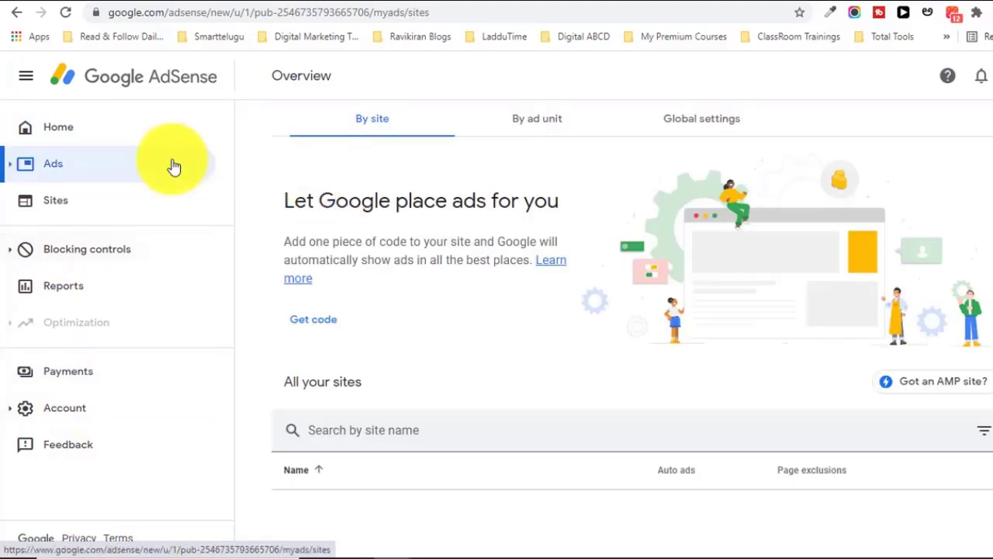
click(80, 173)
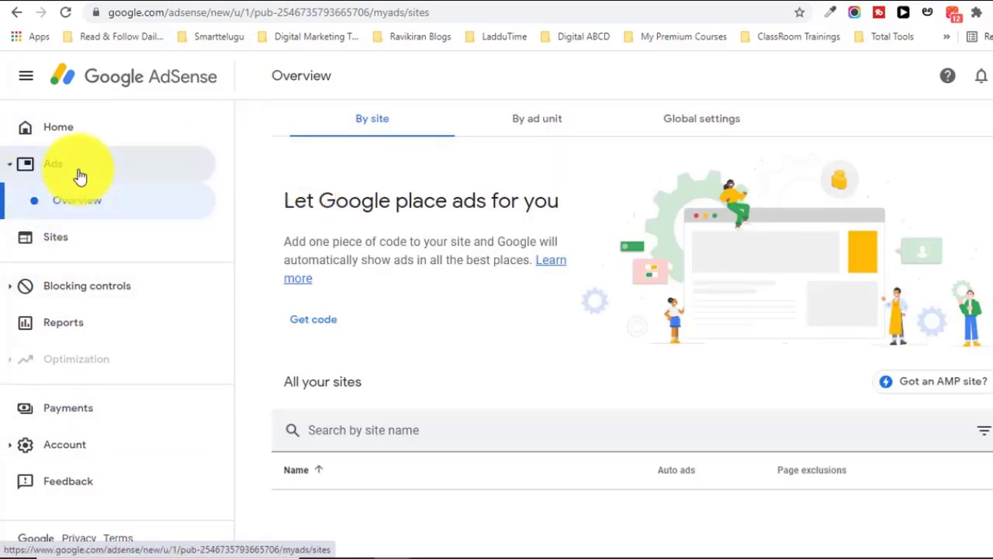
click(551, 119)
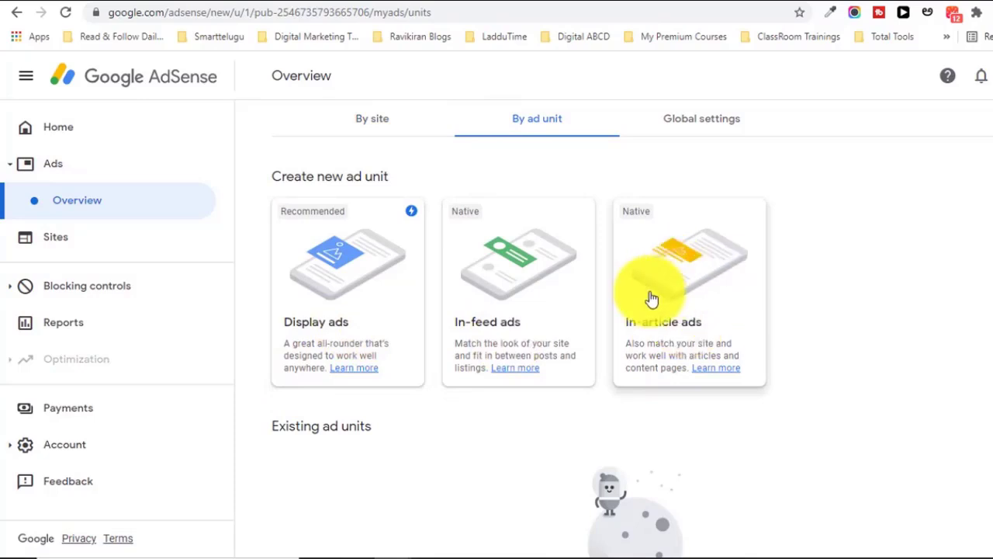
- Start a new display ad unit and compare its Horizontal and Vertical previews, ending on Square
click(357, 297)
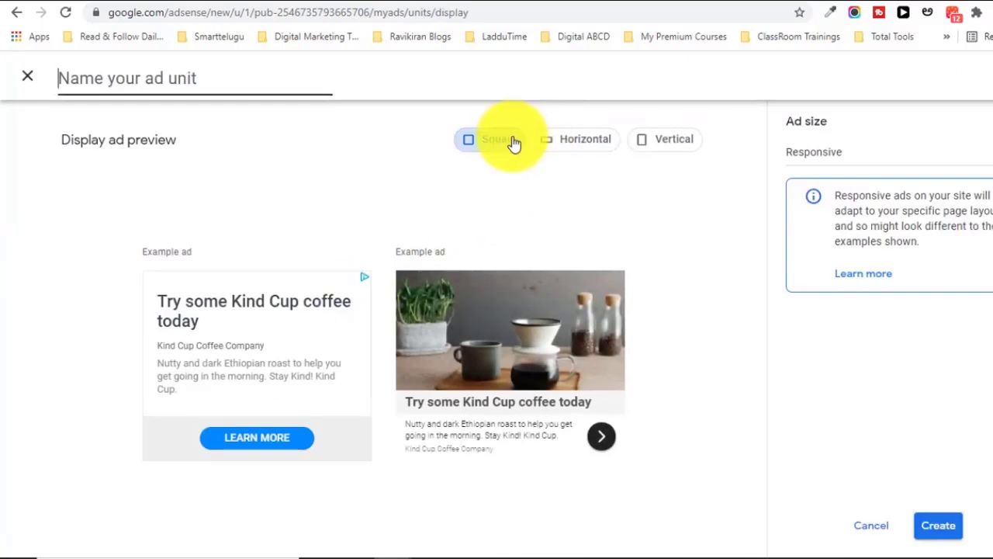
click(578, 144)
click(677, 143)
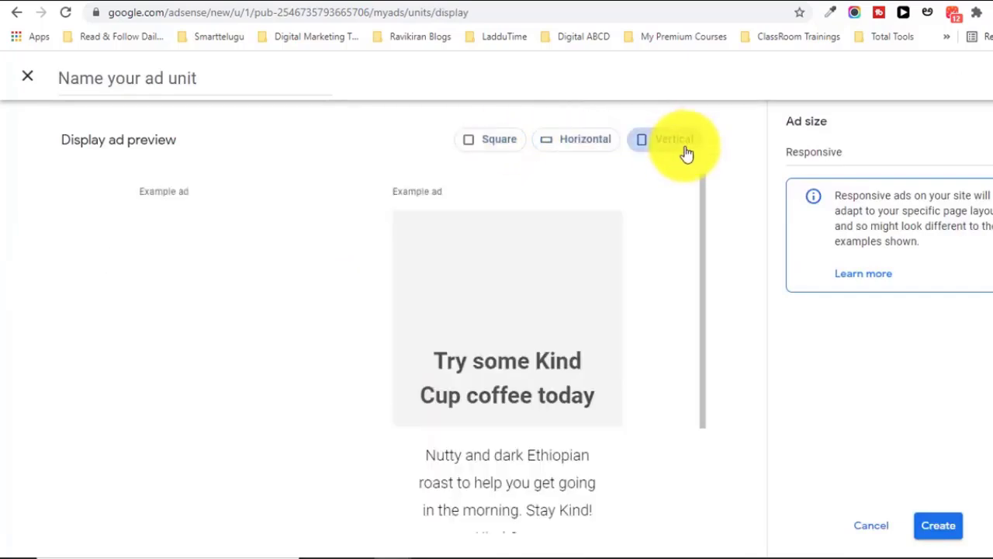
click(505, 146)
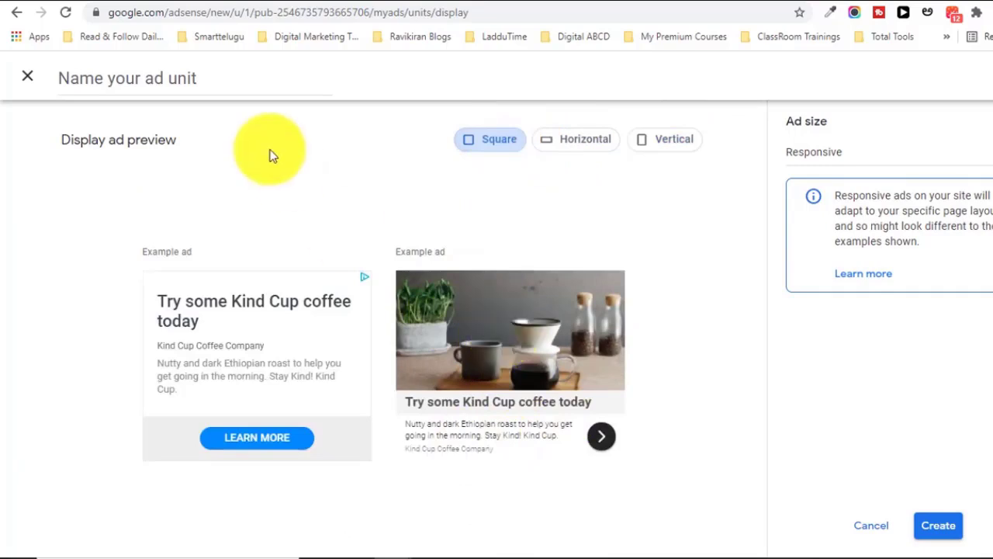
- Name the ad unit "Sqaure Main Page" and create it with the Responsive ad size
click(195, 81)
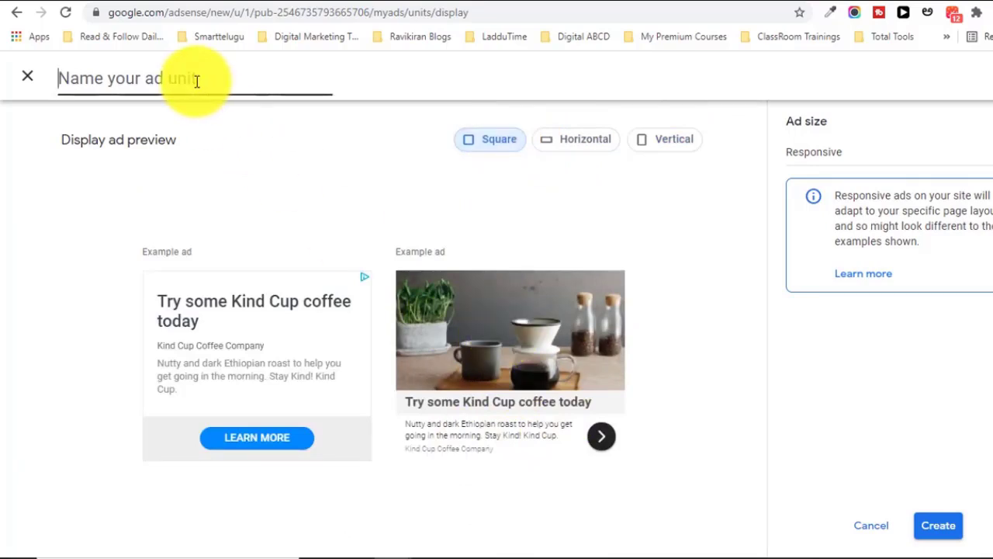
text(Sqaure )
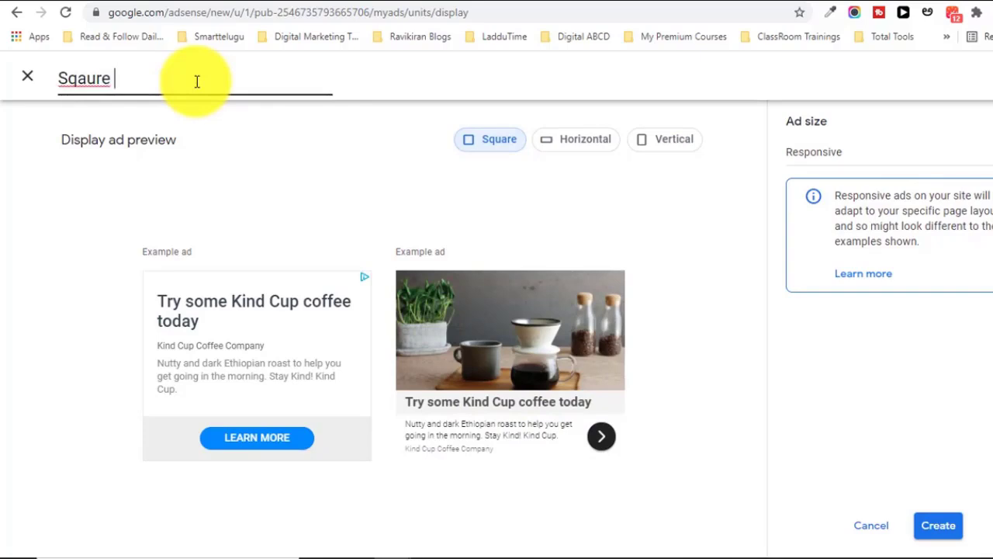
text(Main Page)
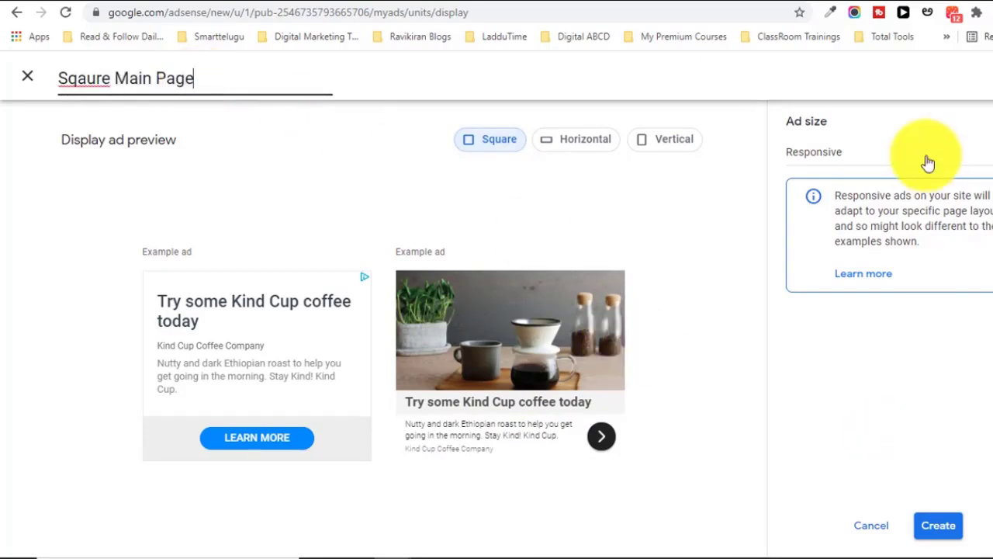
click(868, 160)
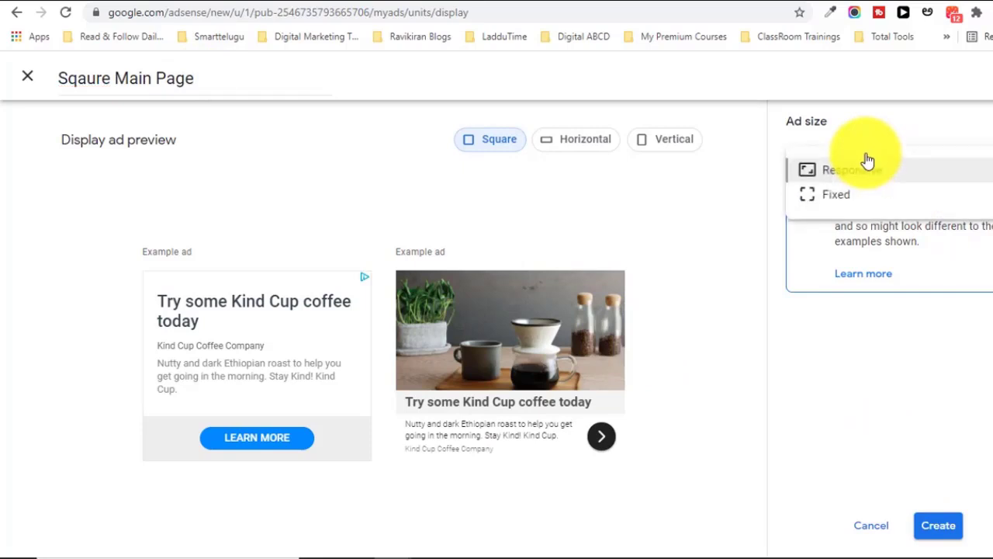
click(866, 141)
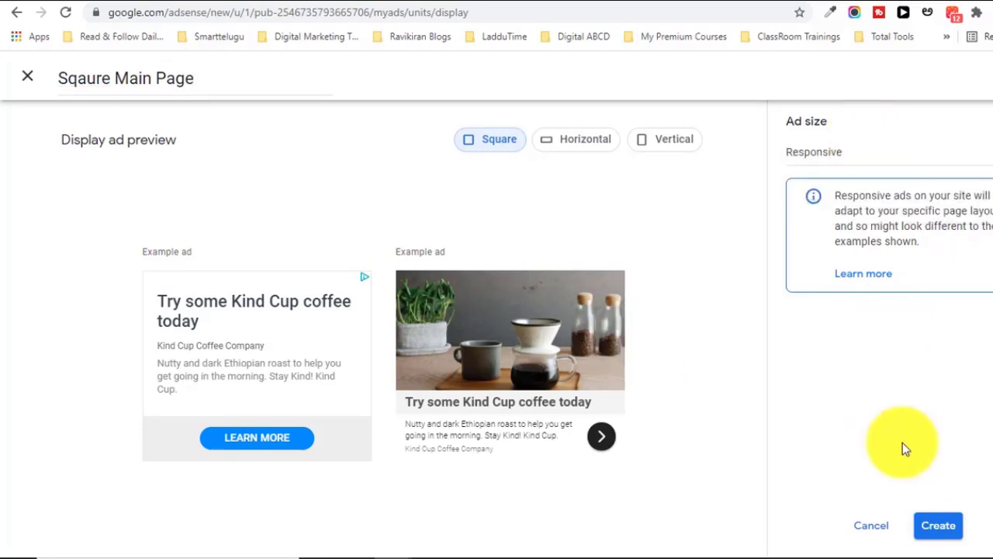
click(942, 532)
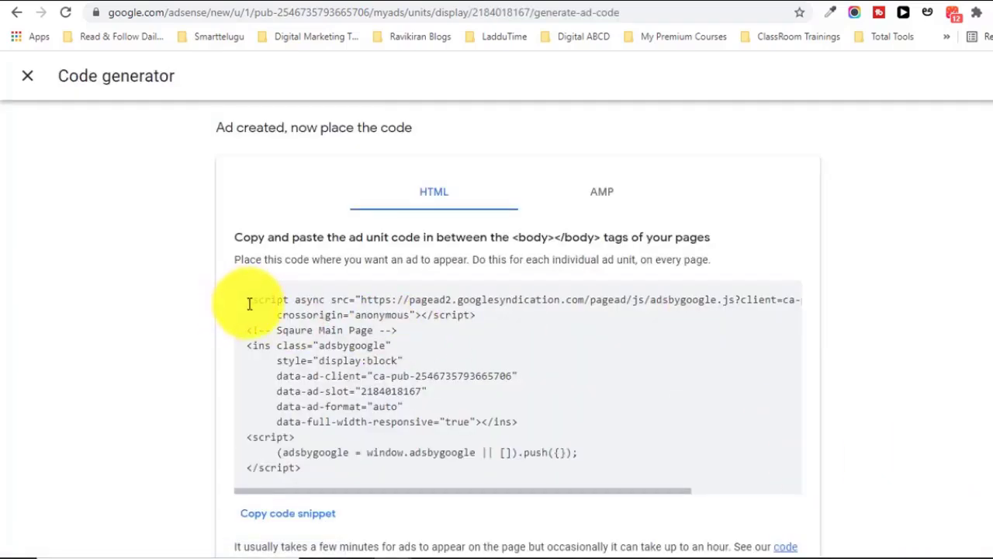
- Highlight the generated HTML ad code and open the SEO Automation post for editing in the WordPress admin
drag(248, 301, 350, 455)
click(434, 194)
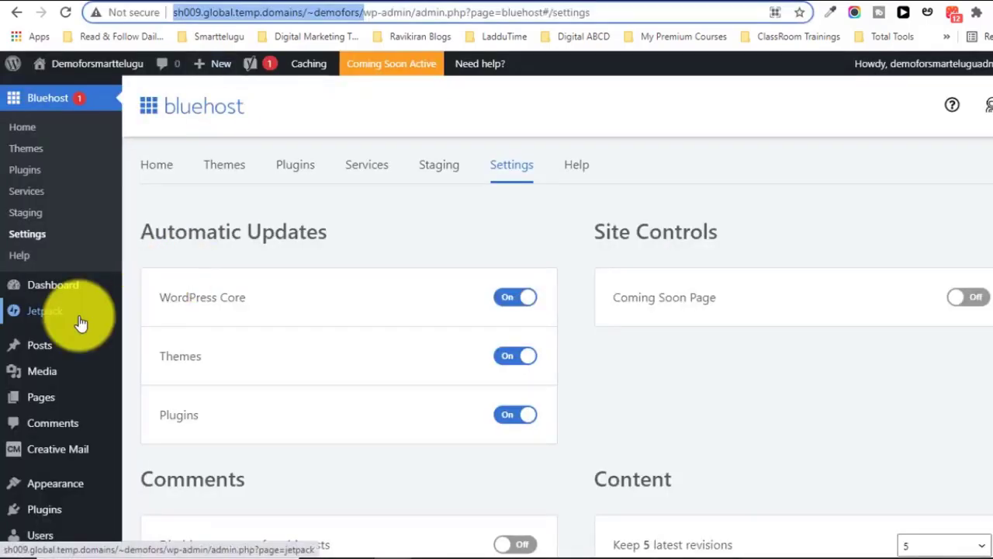
click(66, 351)
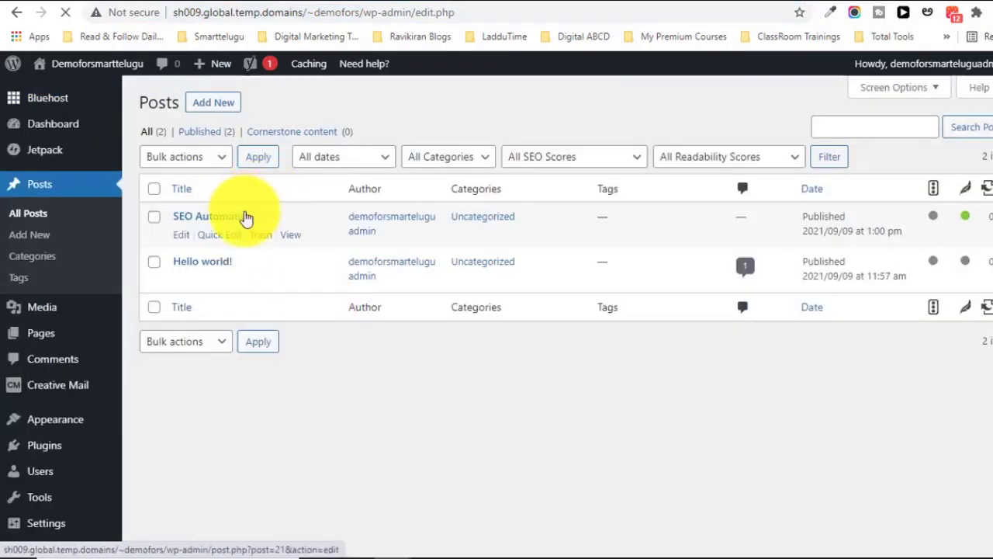
click(237, 218)
drag(805, 144, 827, 126)
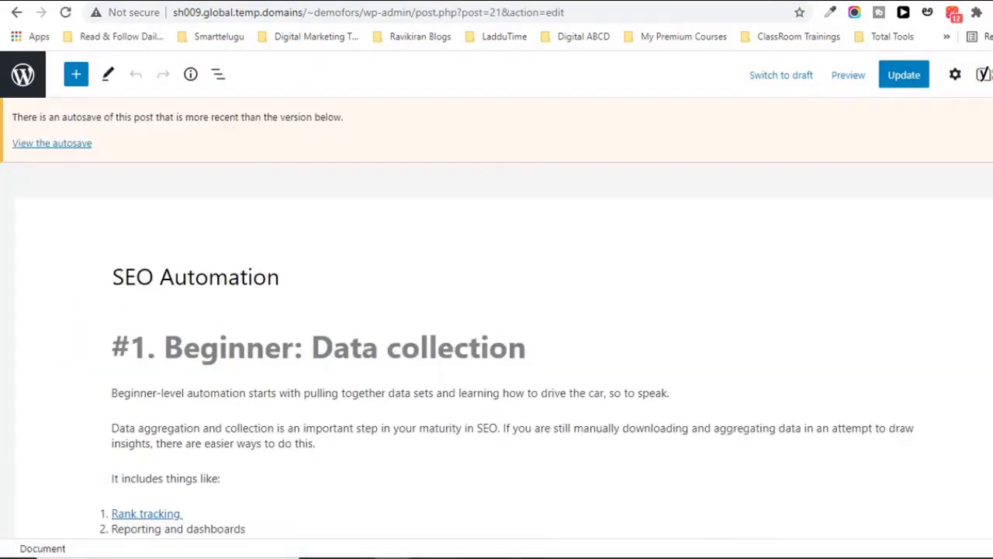
- Add an empty block after the "I've done the basics" line, above the "#2. Intermediate: Automated insights" heading
scroll(594, 231, down, 3)
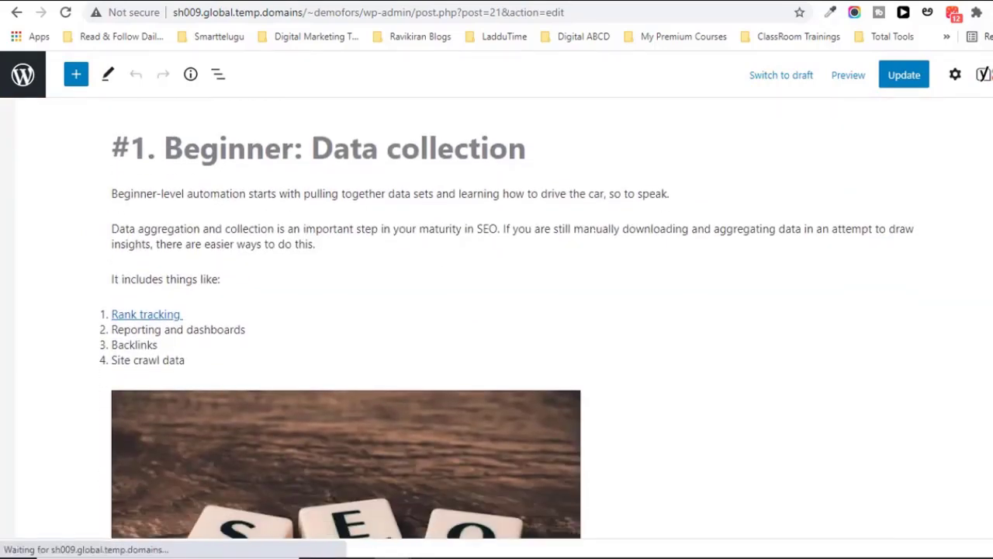
scroll(592, 228, down, 5)
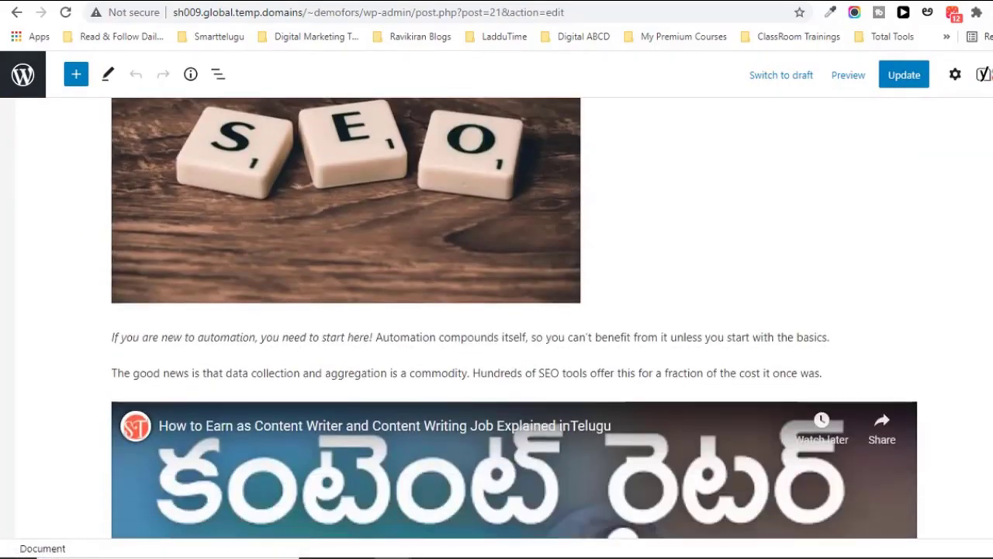
scroll(514, 318, down, 8)
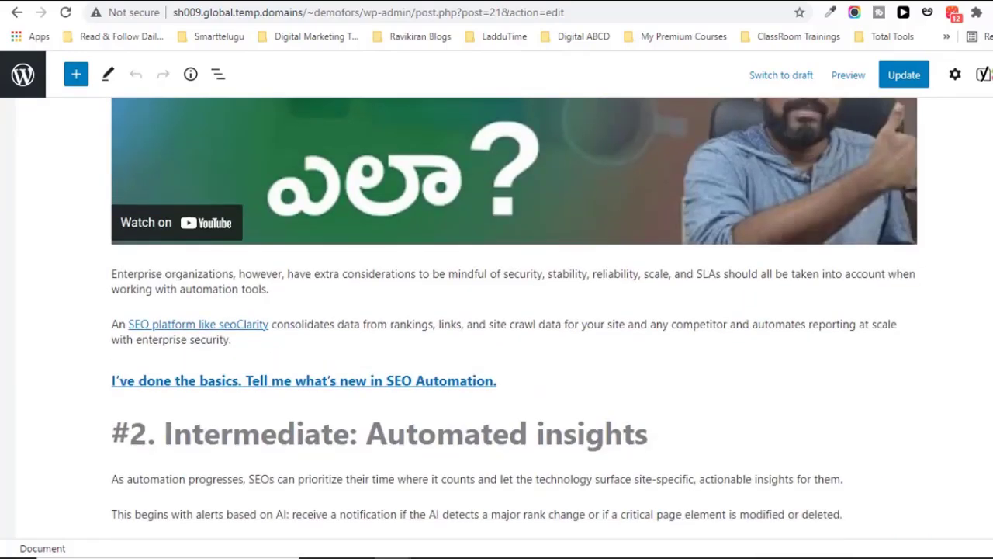
scroll(515, 318, down, 1)
scroll(985, 289, down, 1)
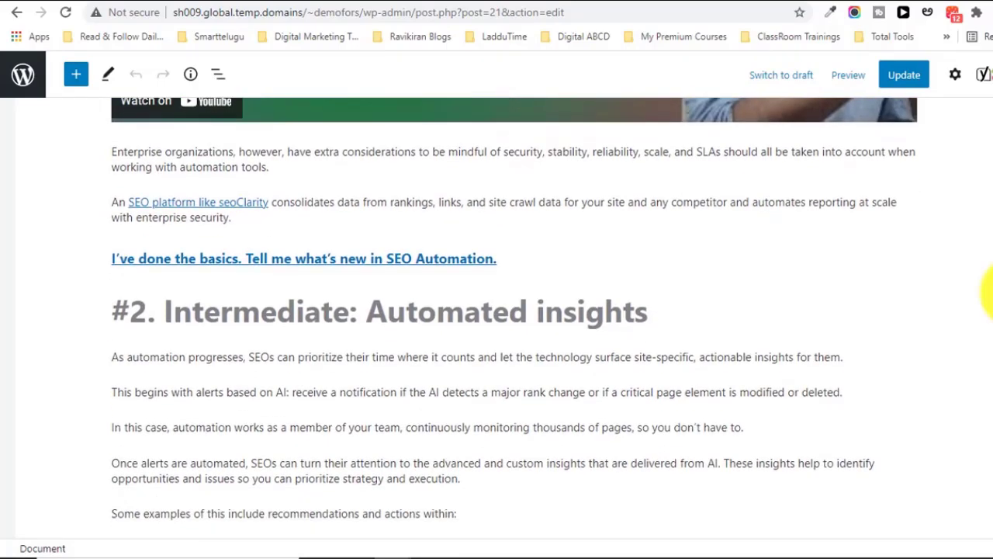
click(560, 255)
key(Return)
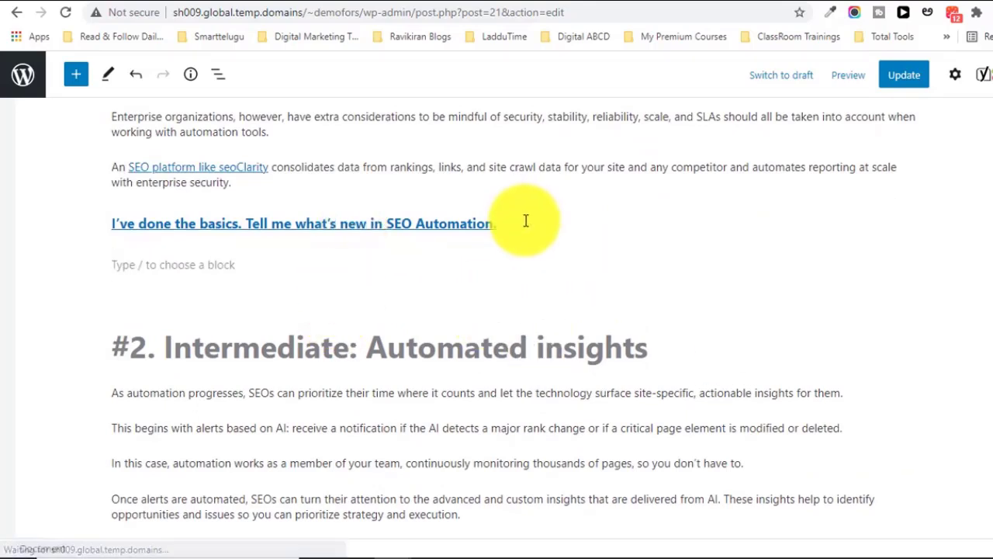
- Insert a Custom HTML block directly below the "I've done the basics" line in the SEO Automation post
click(512, 250)
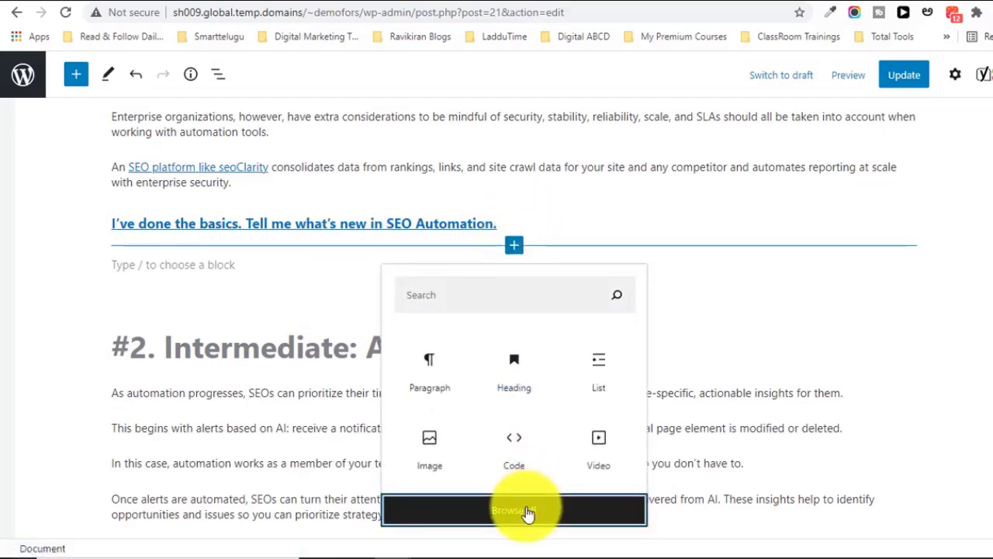
click(527, 508)
scroll(261, 233, down, 5)
drag(264, 239, 267, 298)
mouse_move(155, 335)
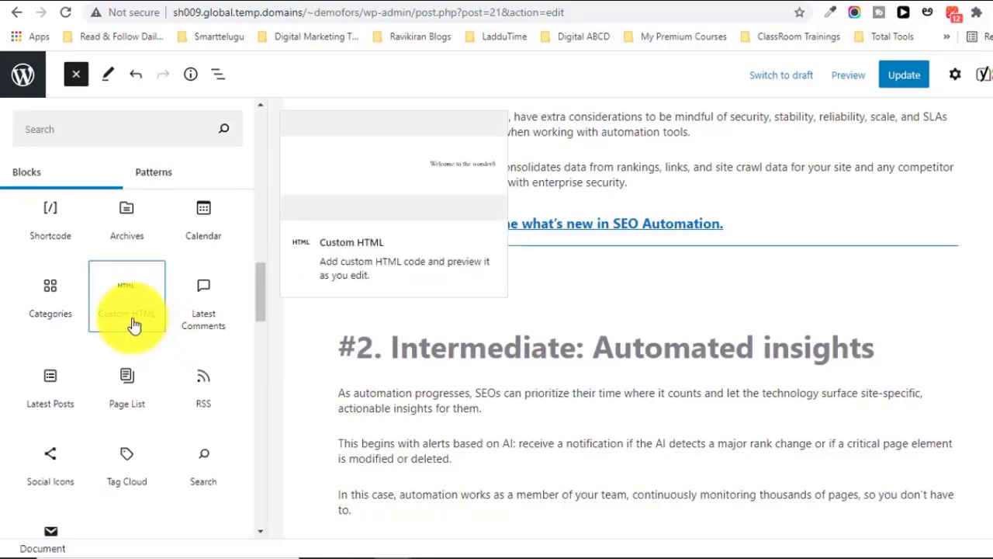
click(133, 325)
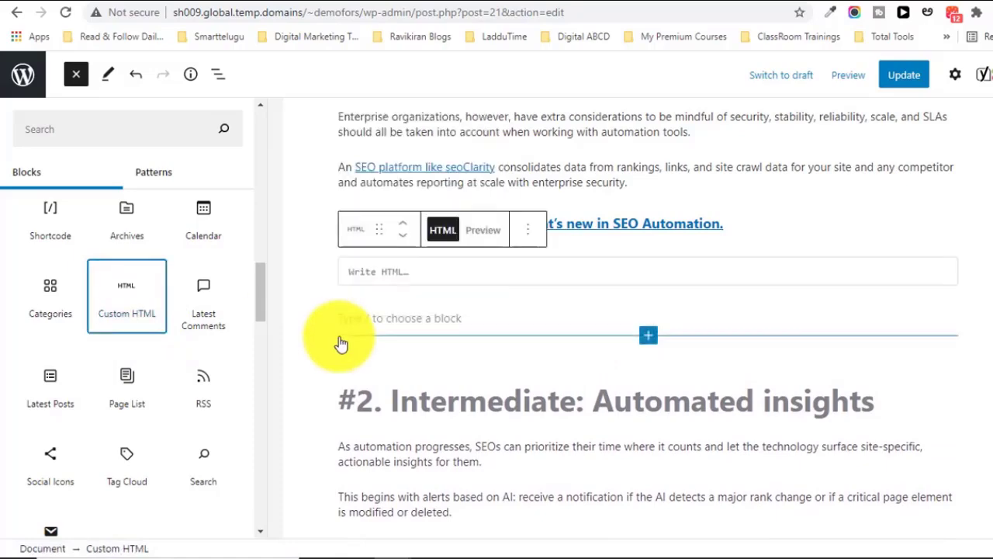
- Paste the copied AdSense ad unit code into the Custom HTML block and update the post
click(446, 273)
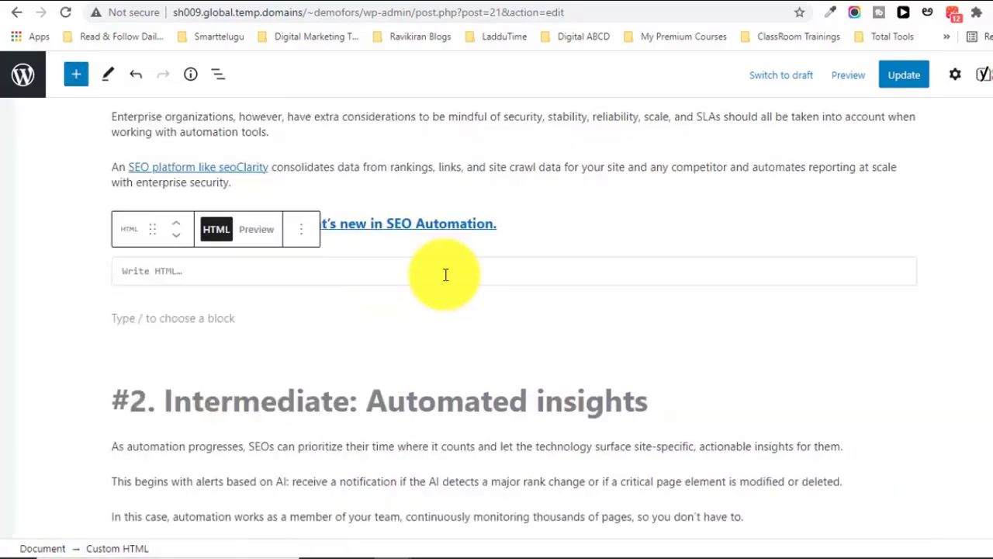
key(ctrl+v)
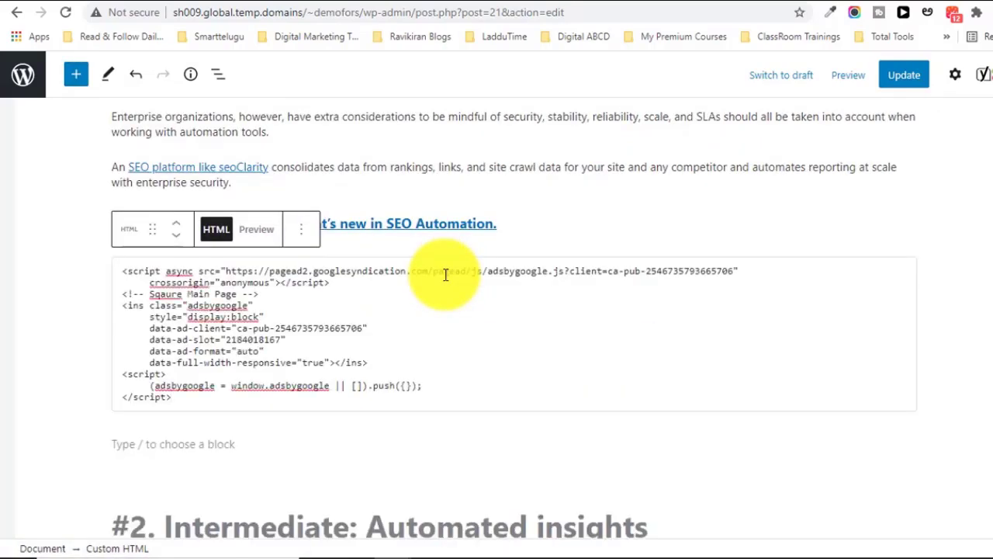
click(58, 276)
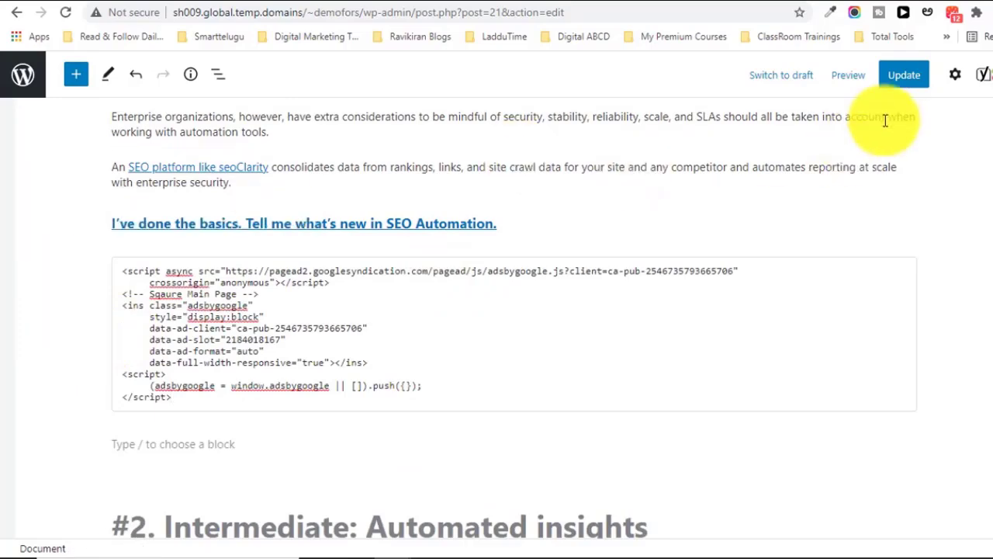
click(898, 80)
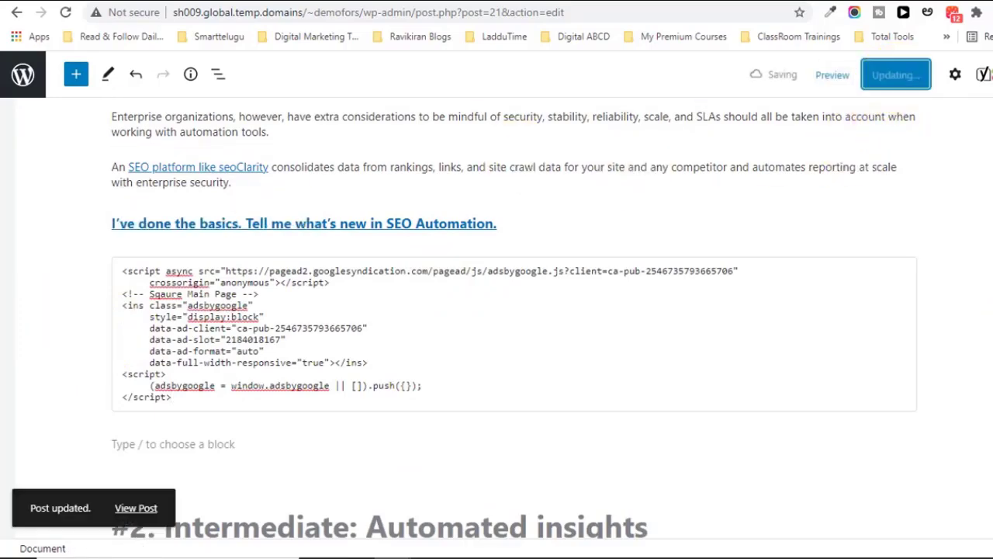
- Preview the updated post in a new tab and inspect the ad area above the "#2. Intermediate: Automated insights" heading
scroll(515, 318, down, 2)
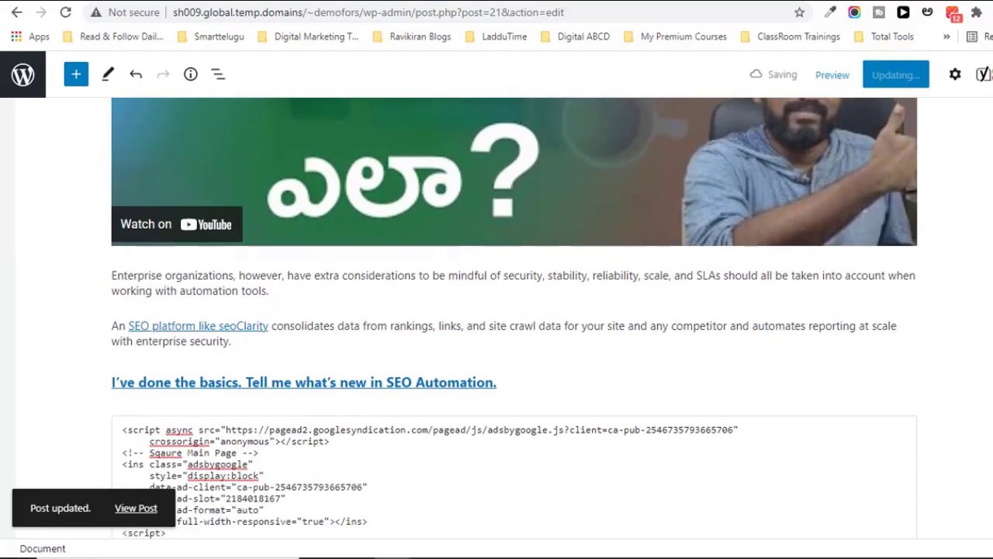
click(842, 75)
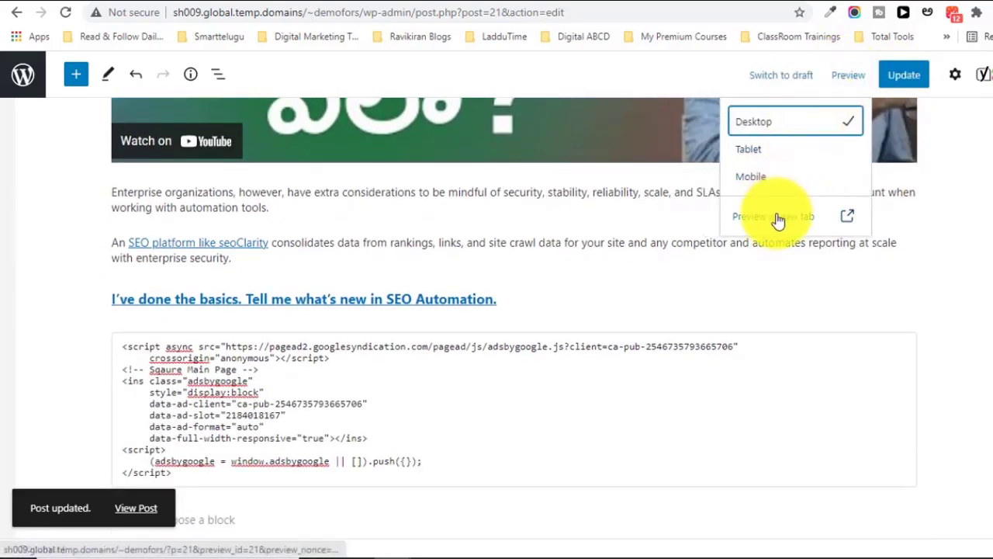
click(779, 214)
scroll(497, 311, down, 4)
scroll(186, 218, down, 5)
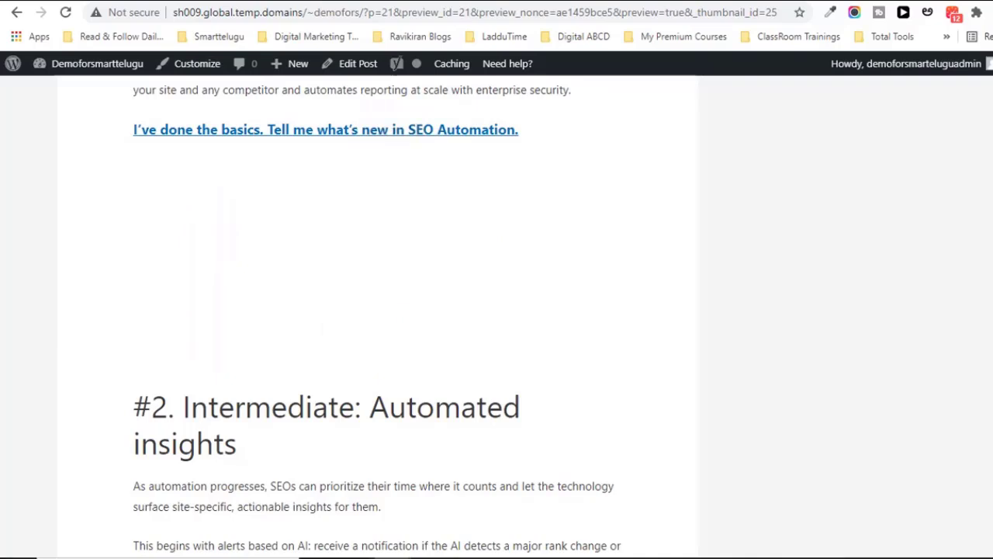
- Leave the post editor for the WordPress admin and search for new plugins with the keyword "adsense"
click(213, 1)
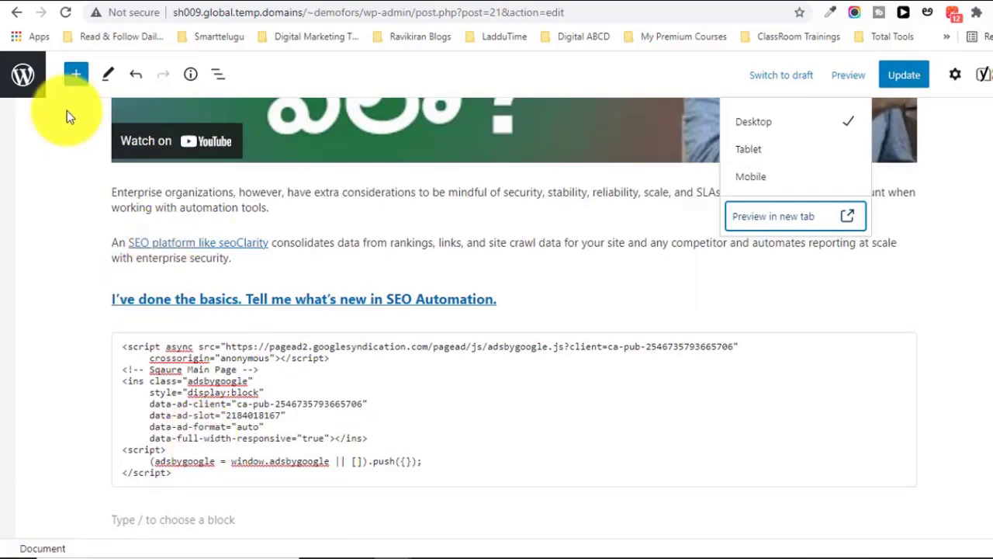
click(21, 78)
click(22, 78)
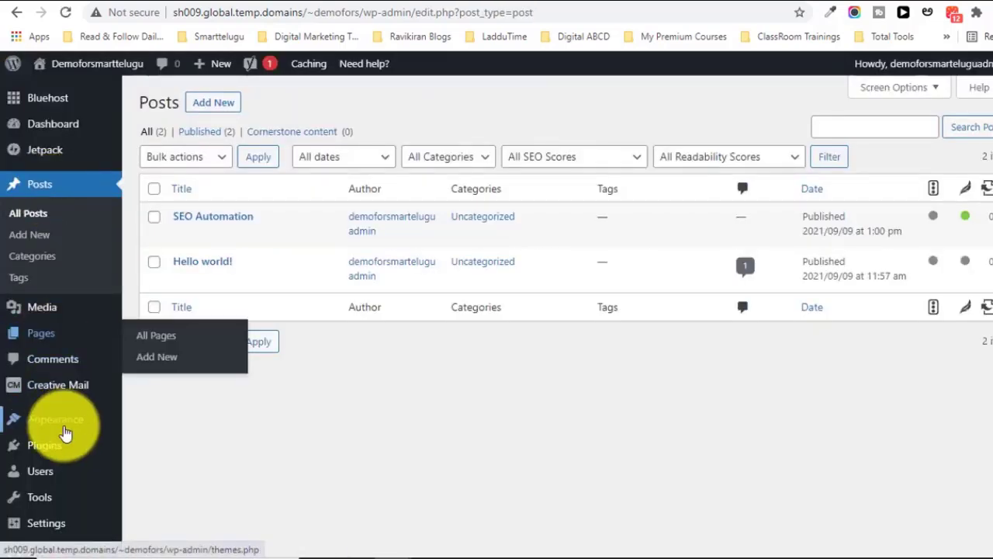
mouse_move(54, 448)
click(190, 528)
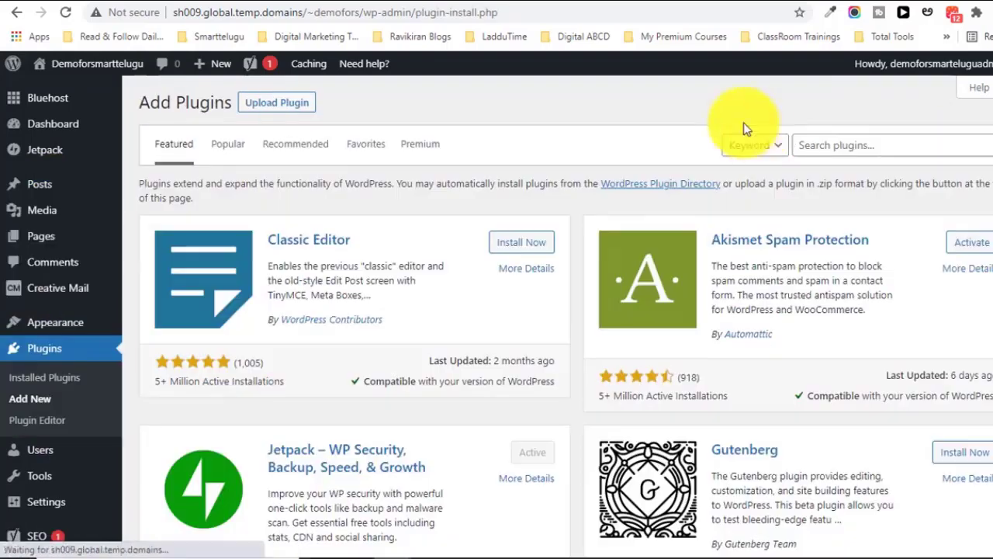
click(834, 148)
text(adsens)
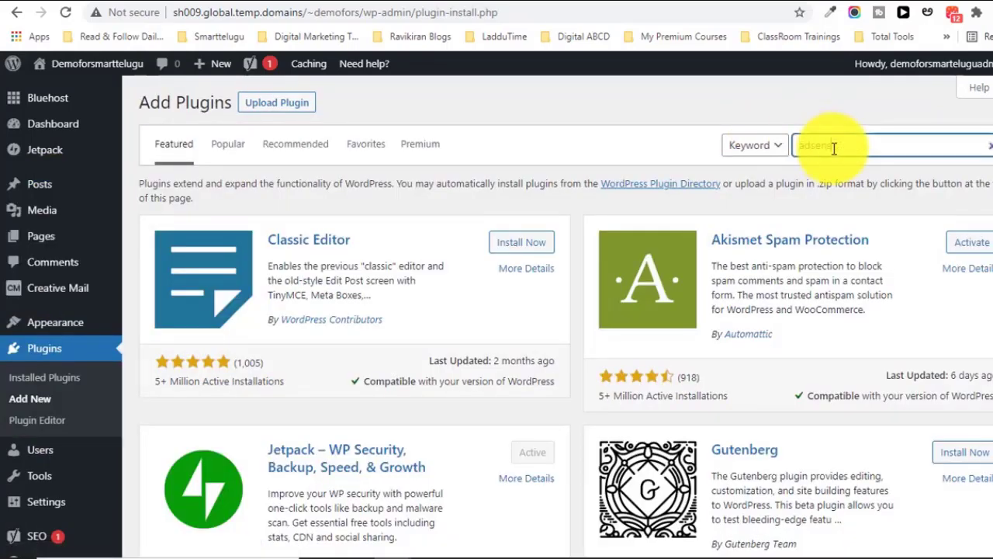
text(e)
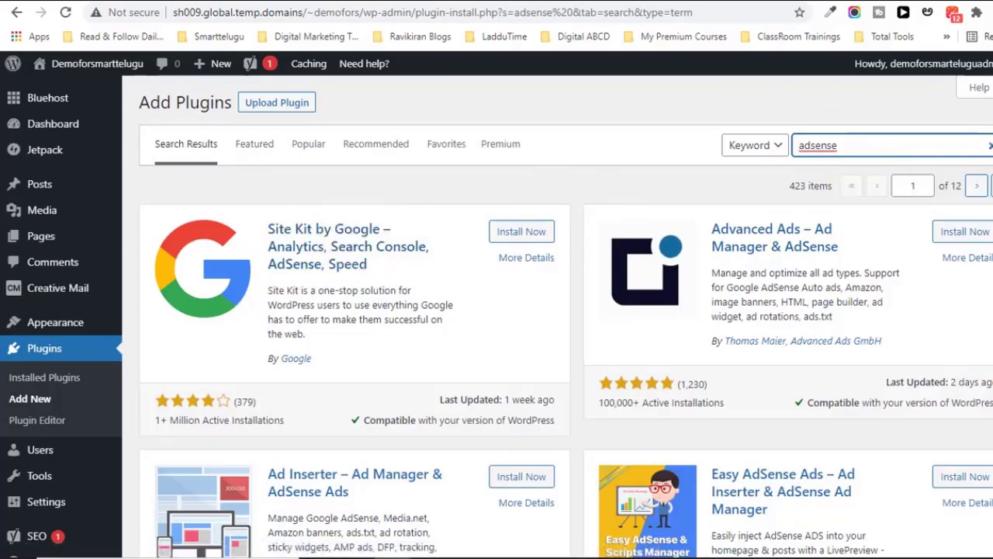
- Install and activate the "Ad Inserter – Ad Manager & AdSense Ads" plugin and open its settings
scroll(563, 316, down, 2)
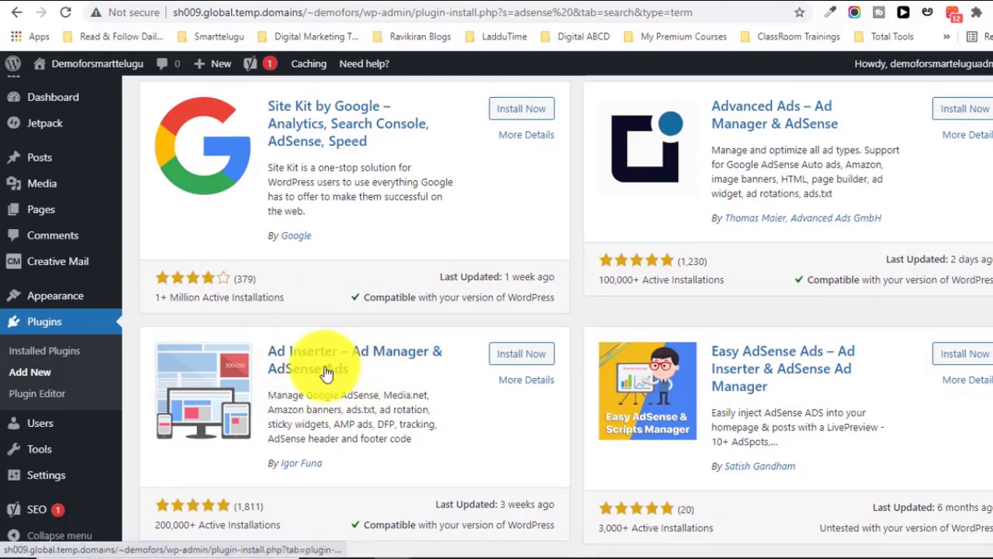
click(515, 358)
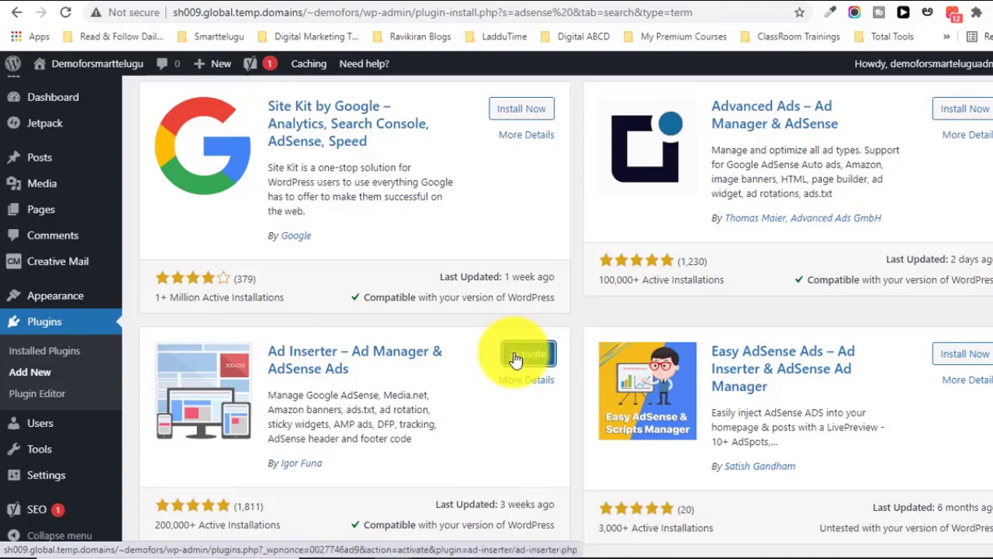
click(515, 358)
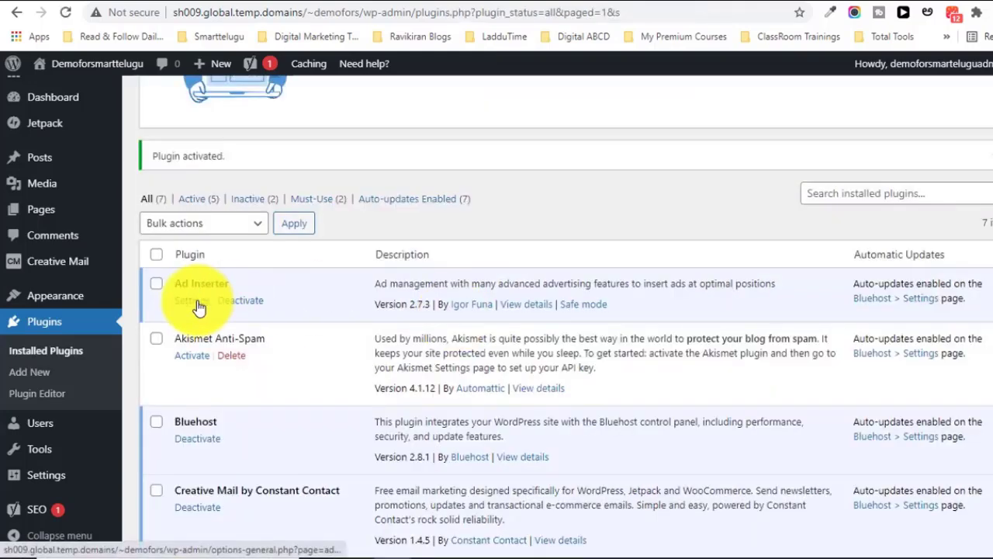
click(198, 303)
- Copy the "Sqaure Main Page" HTML ad code from AdSense and paste it into Block 1 of Ad Inserter
scroll(461, 248, up, 2)
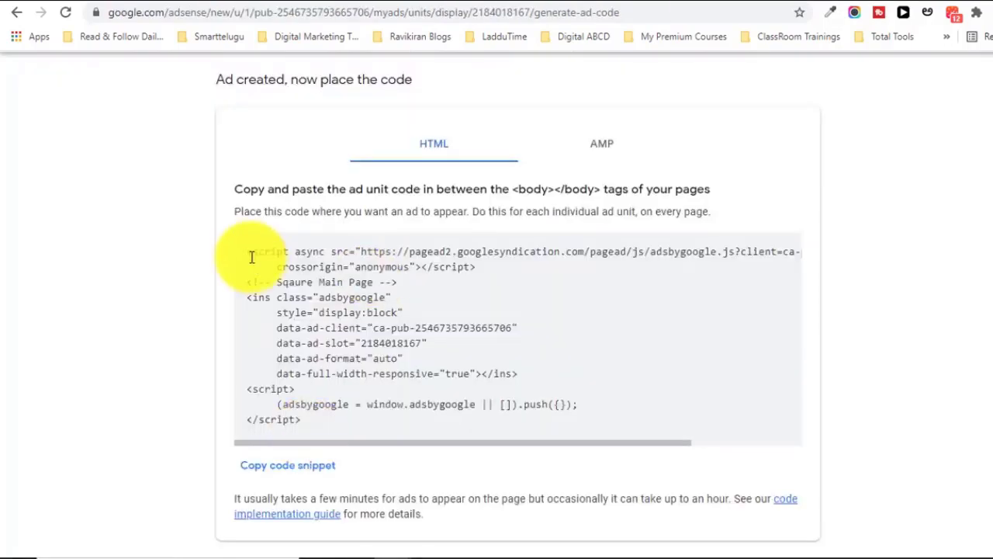
drag(247, 250, 339, 421)
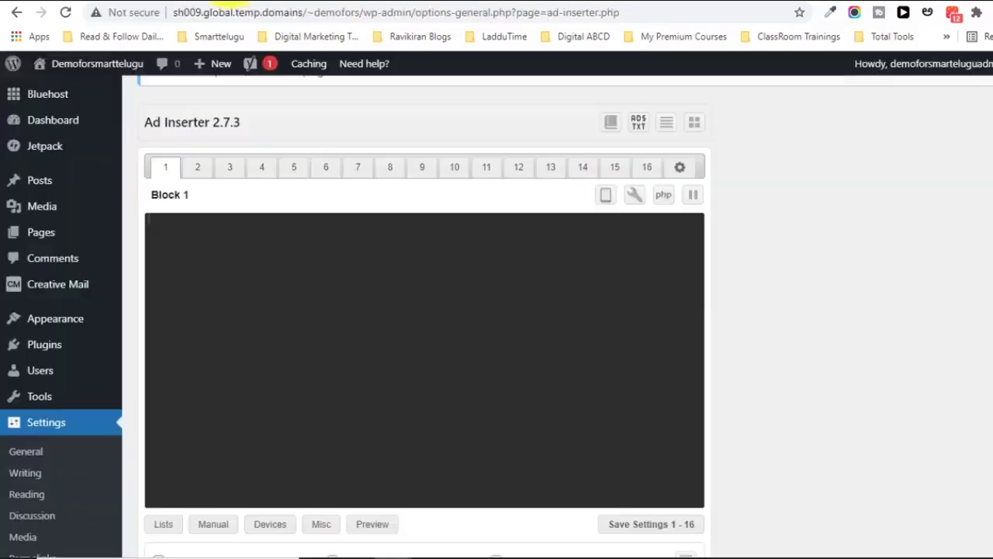
right_click(311, 318)
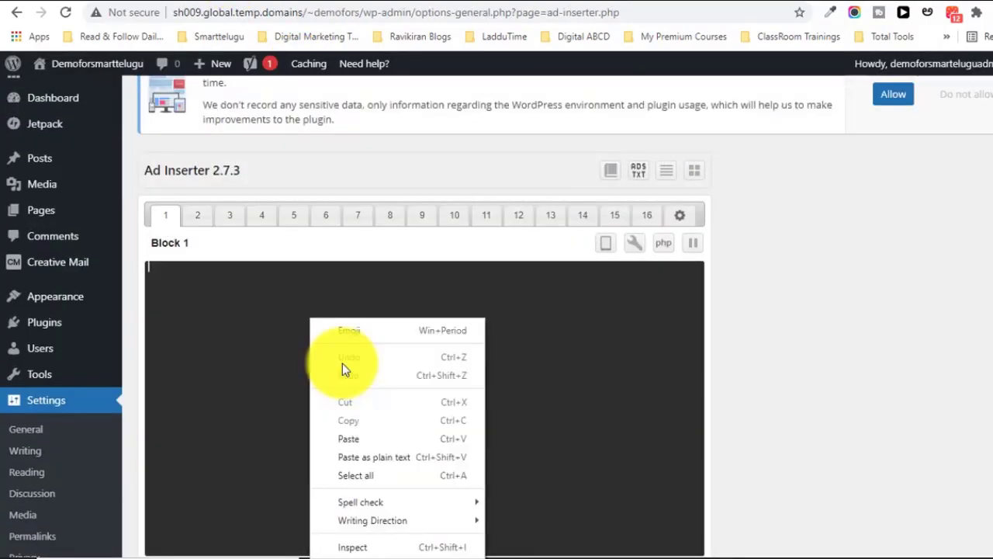
click(360, 439)
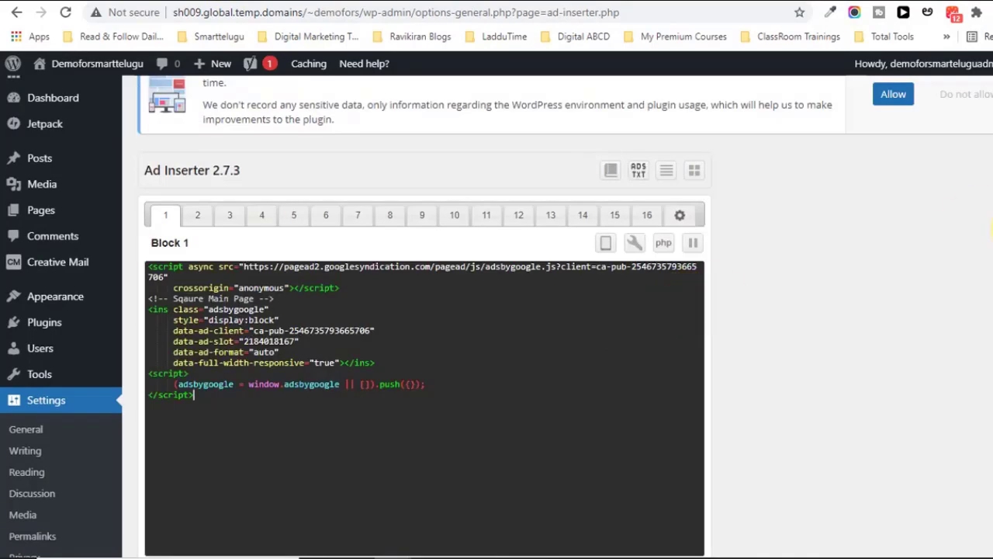
- Set Block 1 to show on Posts with its insertion position as "Before post"
scroll(414, 324, down, 4)
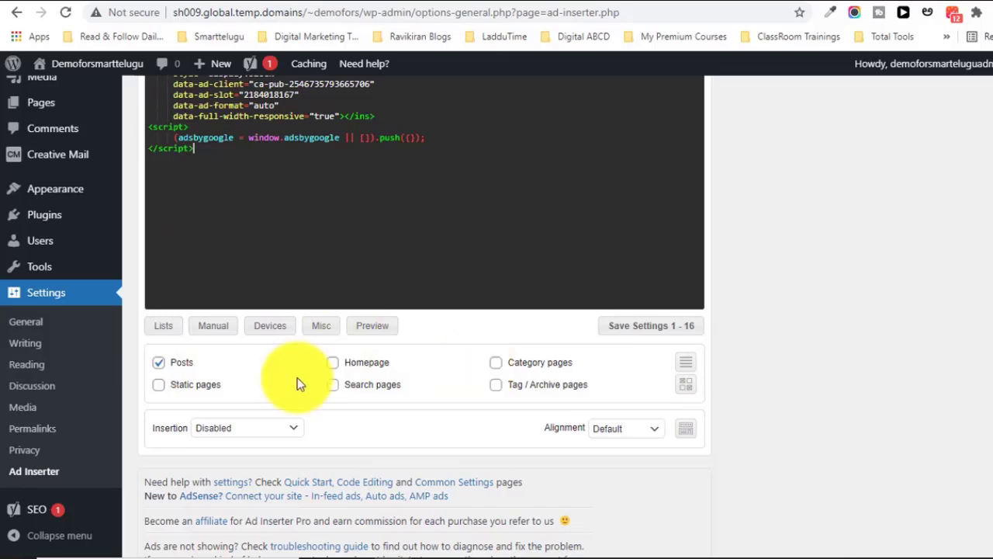
click(159, 363)
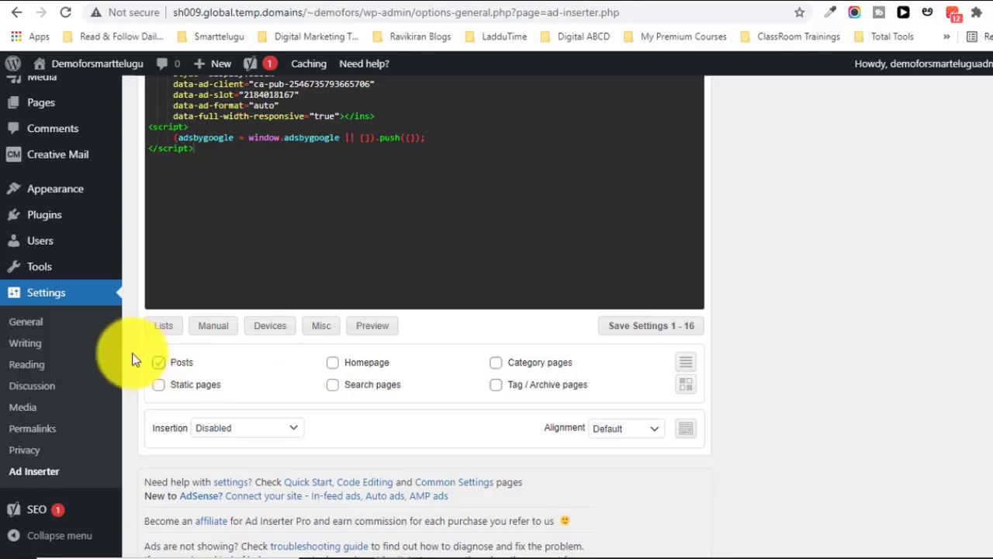
click(240, 432)
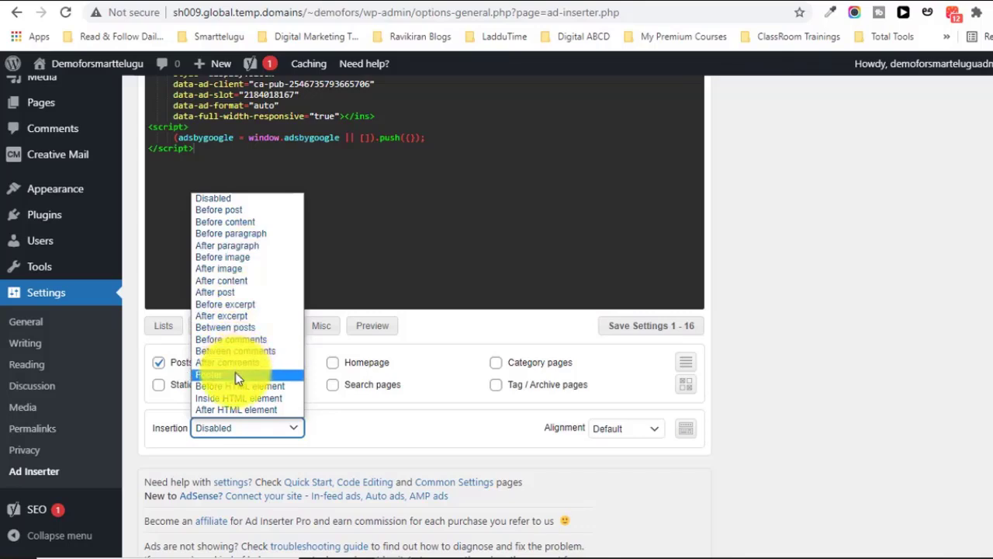
click(258, 211)
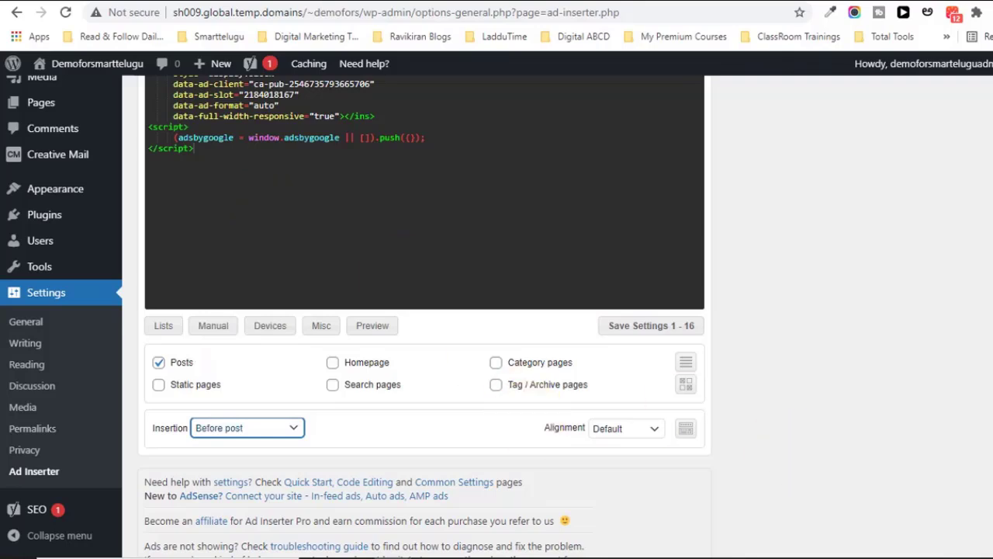
- Switch to Block 2 and set it to show on the Homepage instead of Posts
scroll(424, 311, up, 1)
scroll(424, 310, down, 1)
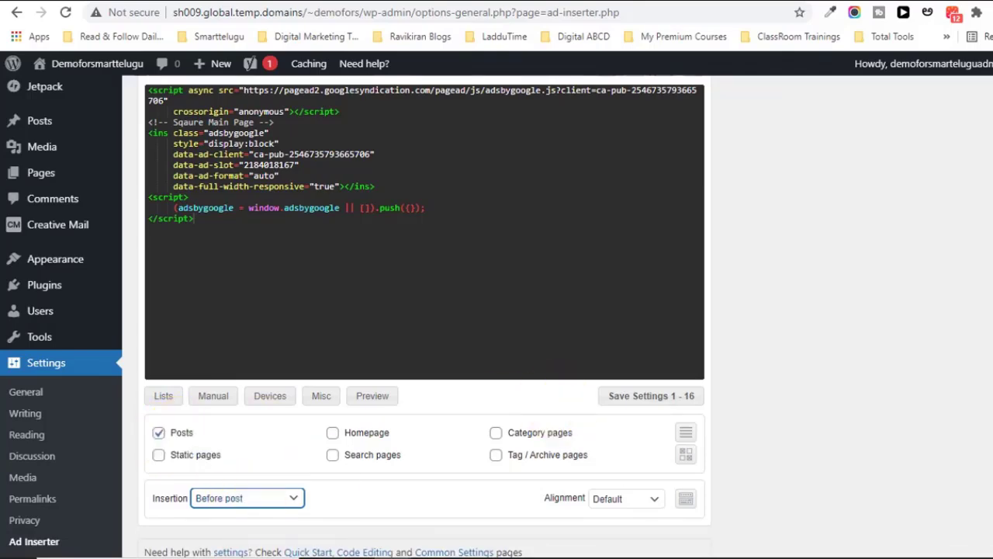
scroll(425, 311, up, 2)
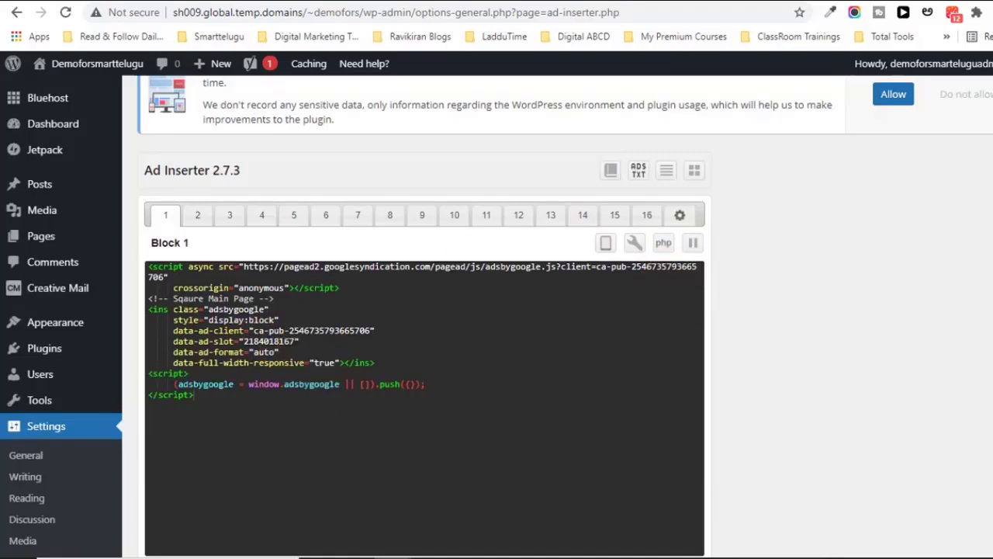
scroll(564, 316, up, 1)
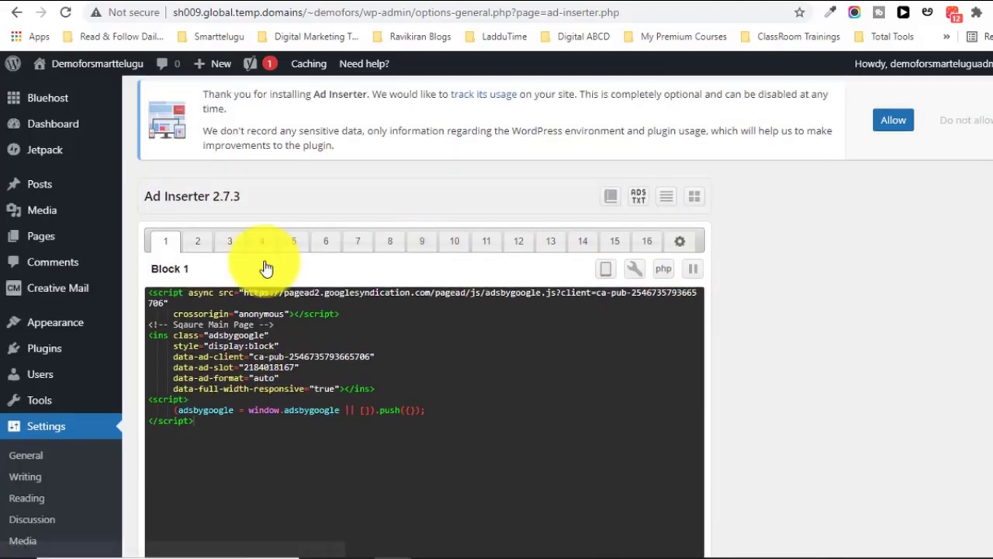
click(201, 242)
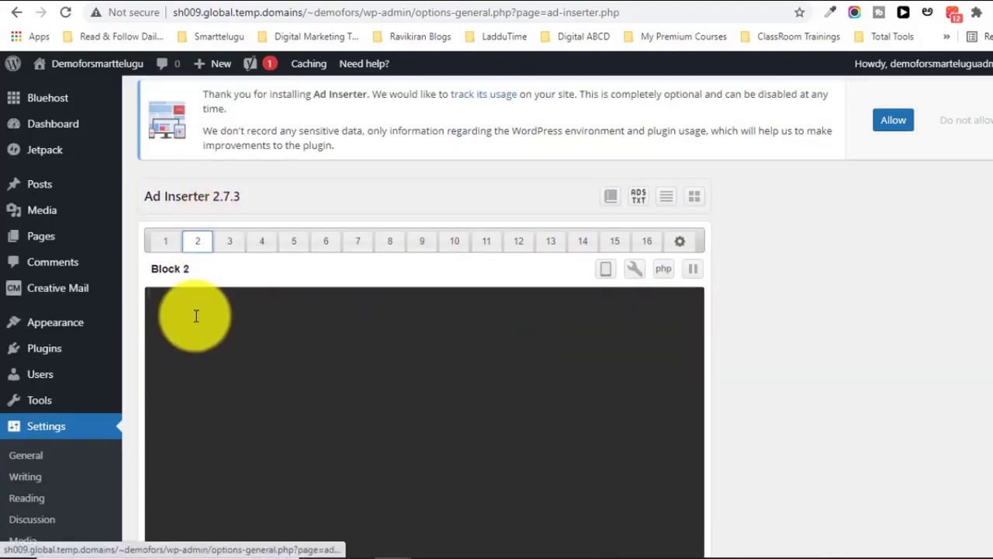
scroll(632, 344, down, 2)
scroll(425, 310, down, 2)
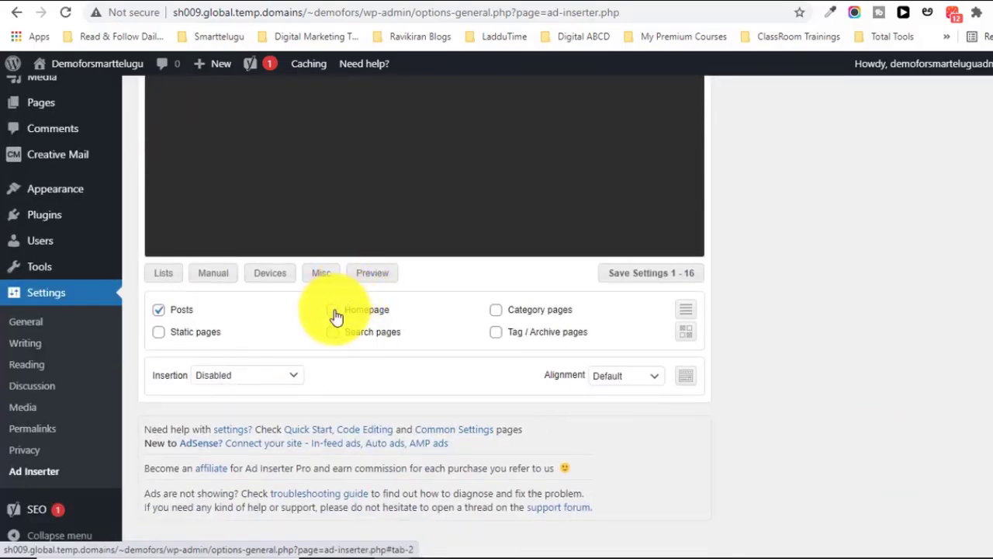
click(332, 310)
click(159, 310)
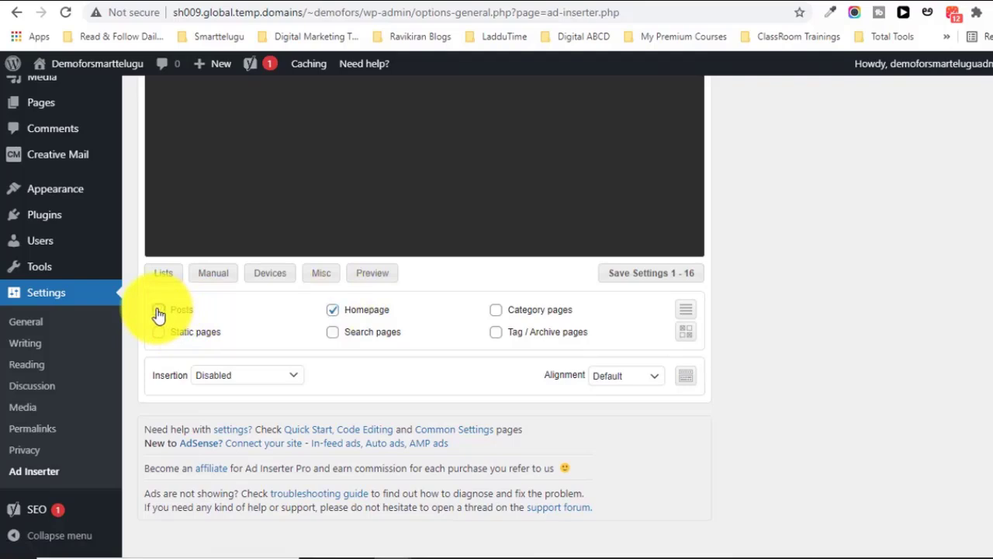
- Check the alignment choices for Block 2 and open its device detection options
click(651, 378)
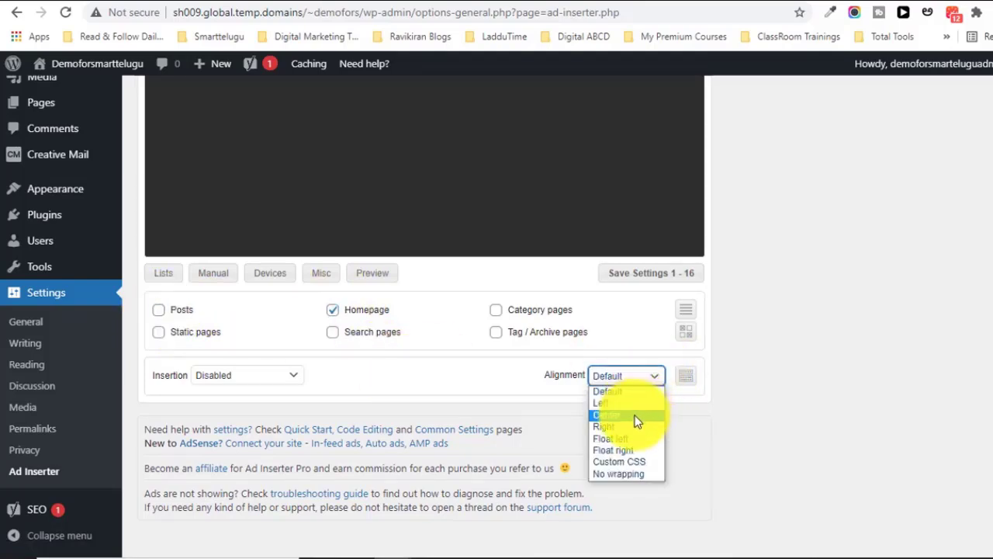
click(384, 391)
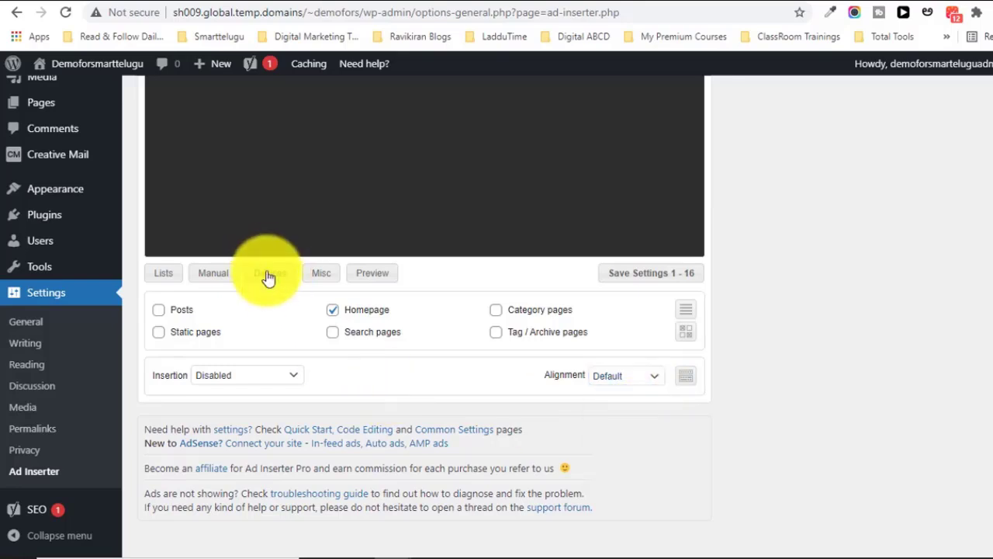
click(268, 276)
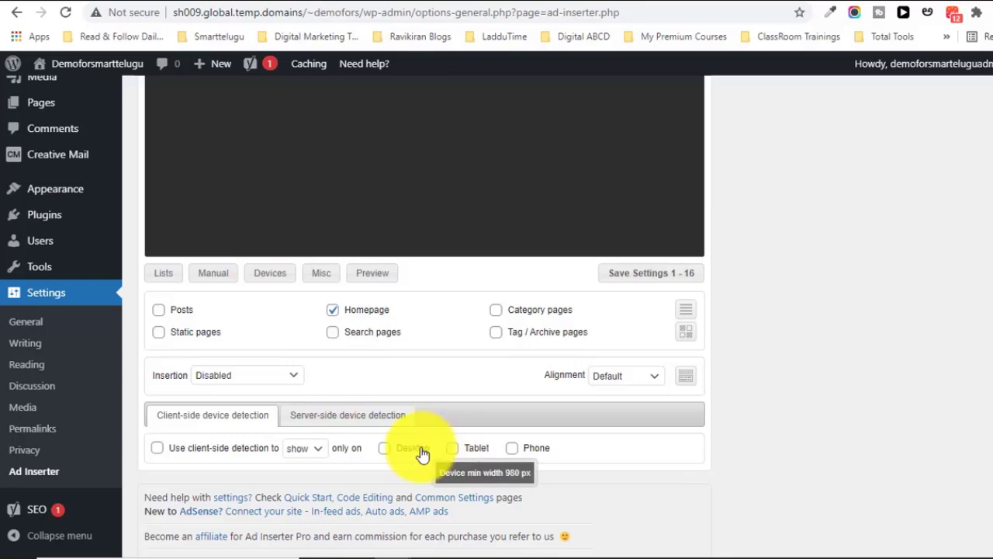
- Save the Ad Inserter settings for blocks 1 - 16
scroll(392, 452, up, 3)
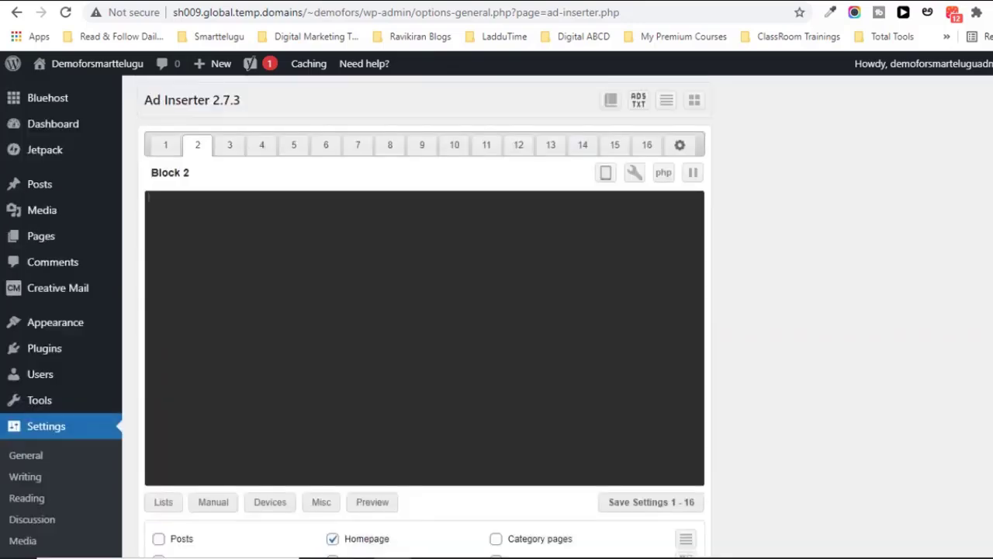
scroll(655, 311, down, 1)
click(655, 311)
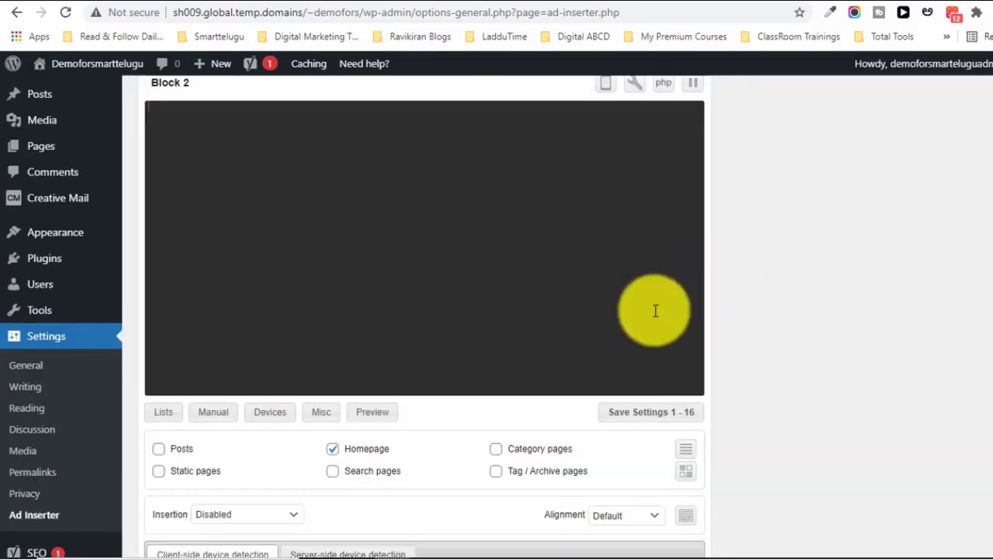
click(630, 419)
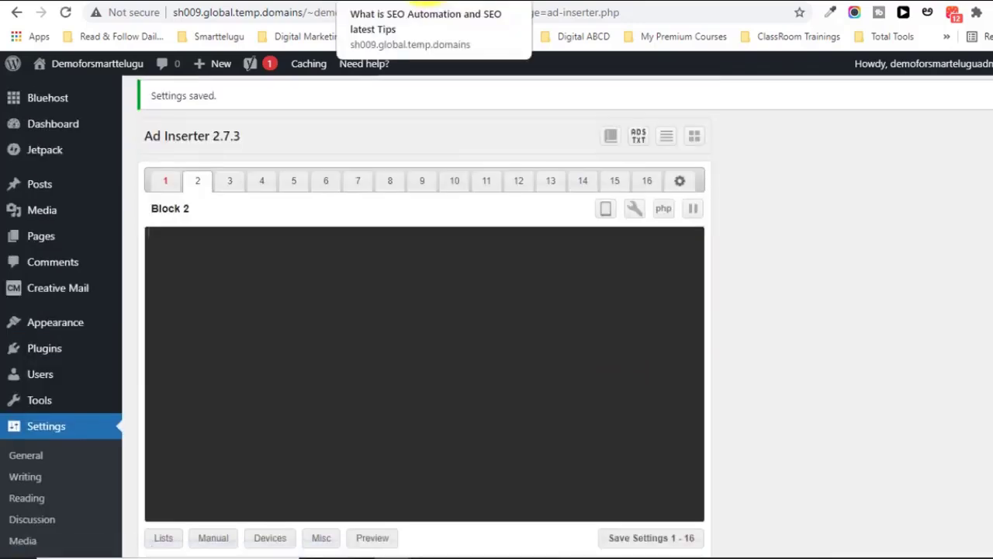
- Copy the site's base address from the SEO Automation post preview and open sh009.global.temp.domains/~demofors/ in an incognito window
click(425, 0)
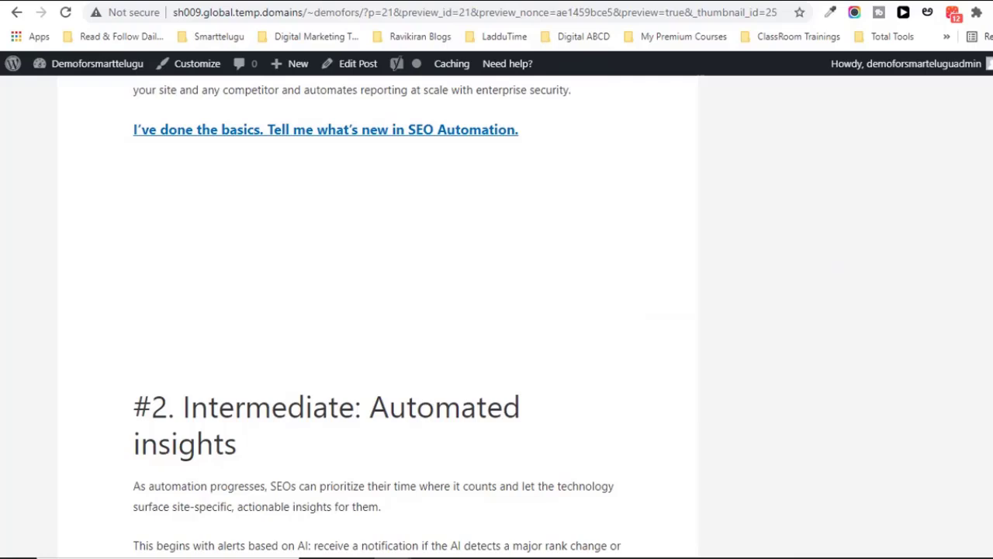
scroll(497, 316, up, 15)
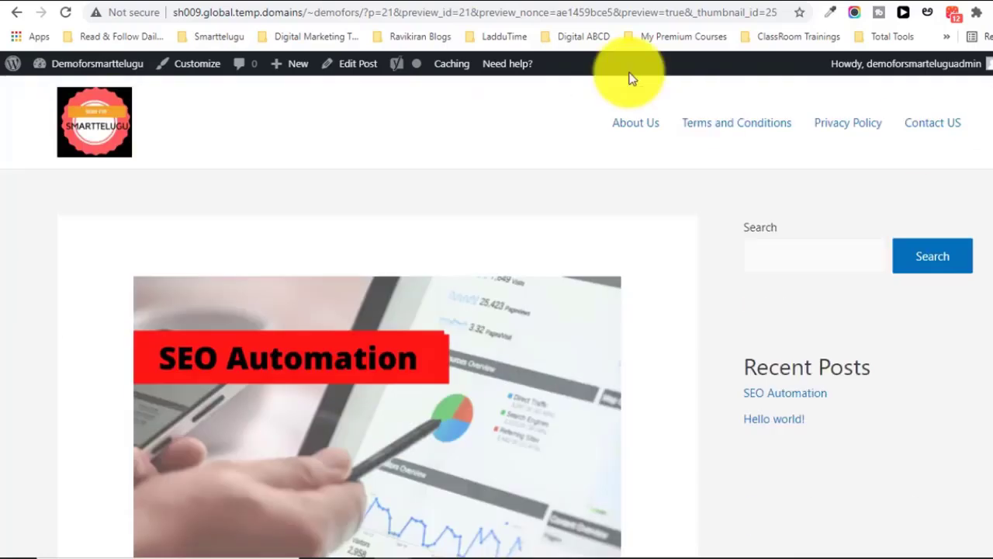
drag(364, 13, 172, 13)
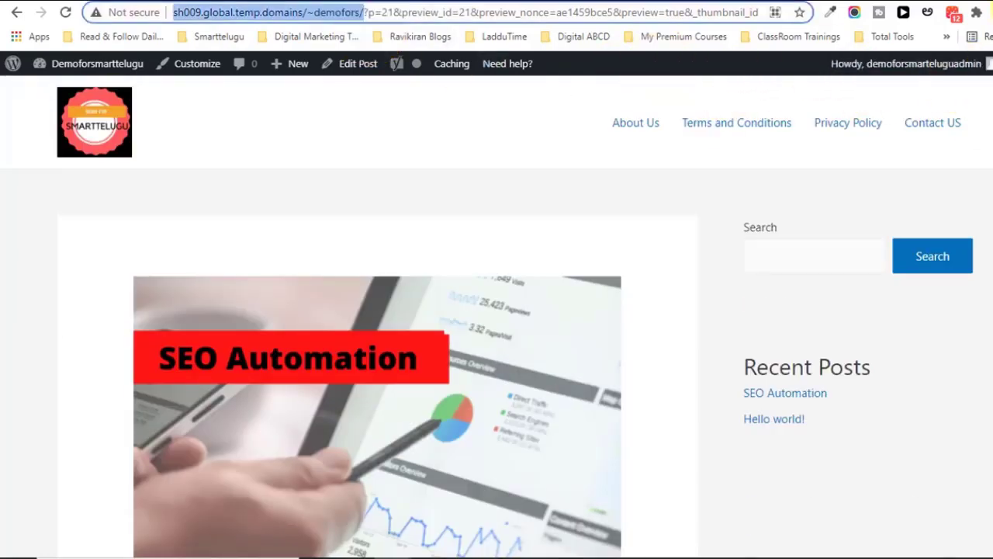
click(991, 13)
click(906, 73)
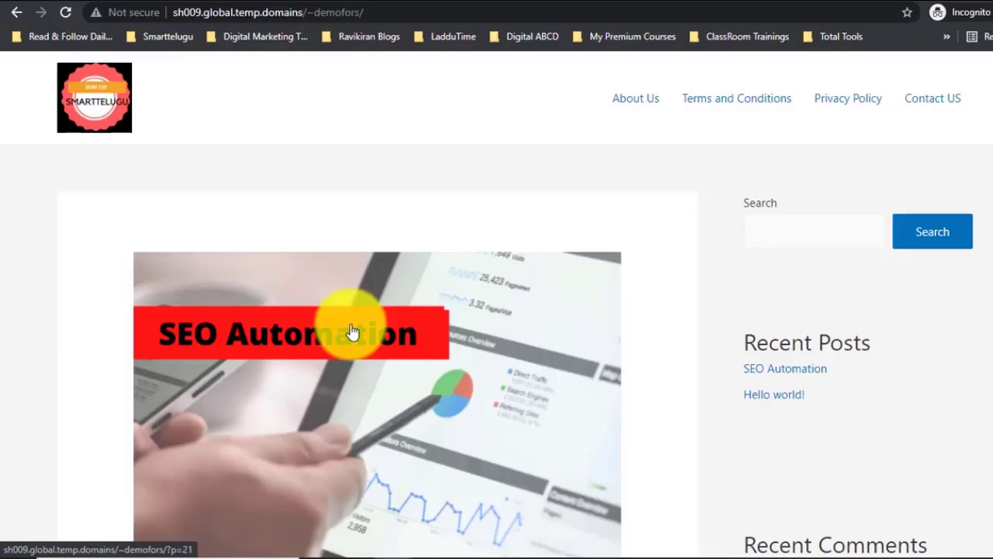
- Open the SEO Automation post as a visitor and inspect the ad spaces above the post and within its content
click(352, 331)
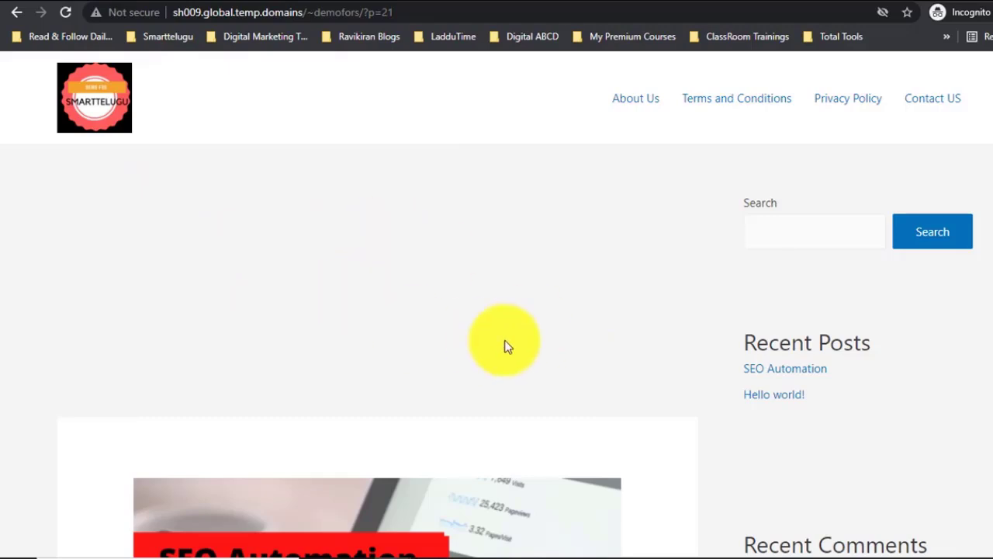
scroll(378, 310, down, 15)
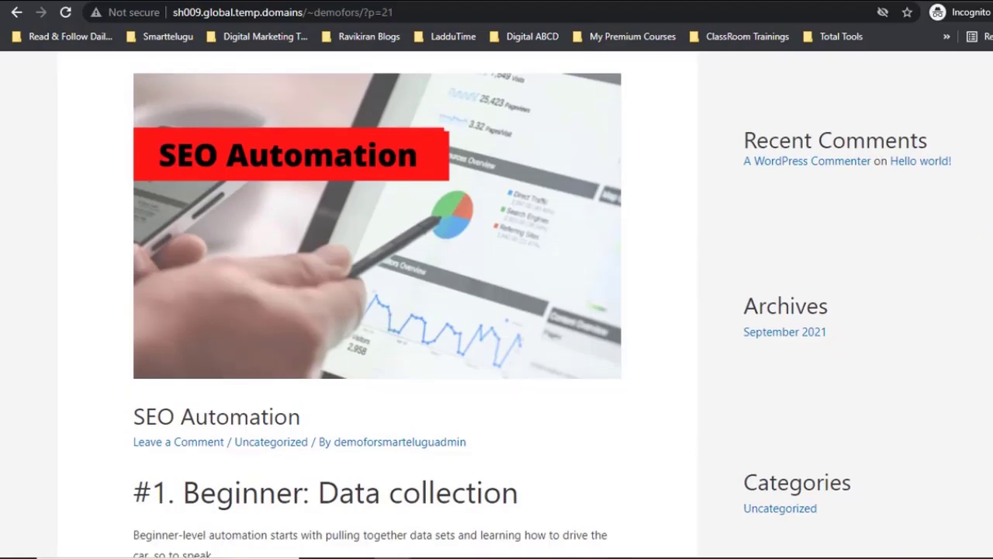
scroll(378, 310, up, 1)
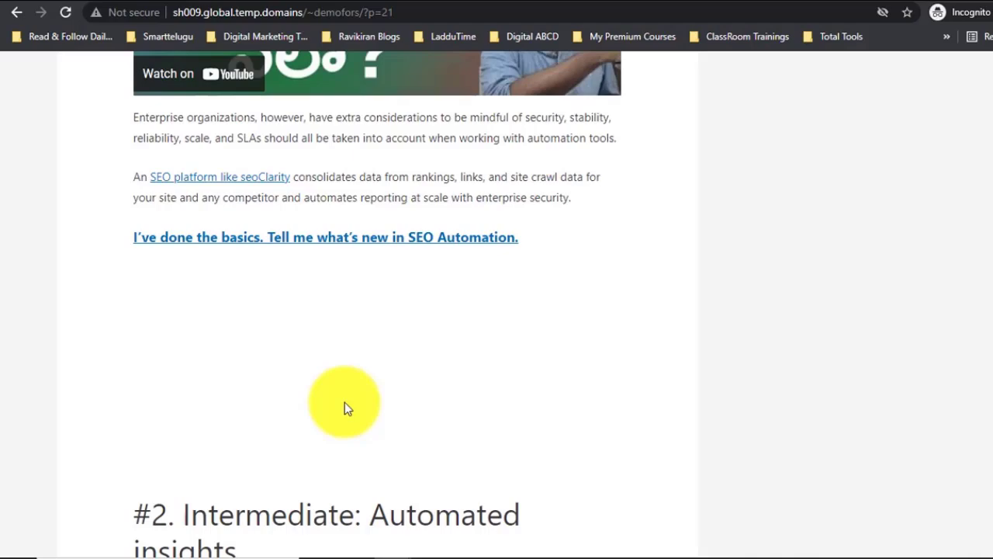
scroll(496, 304, up, 20)
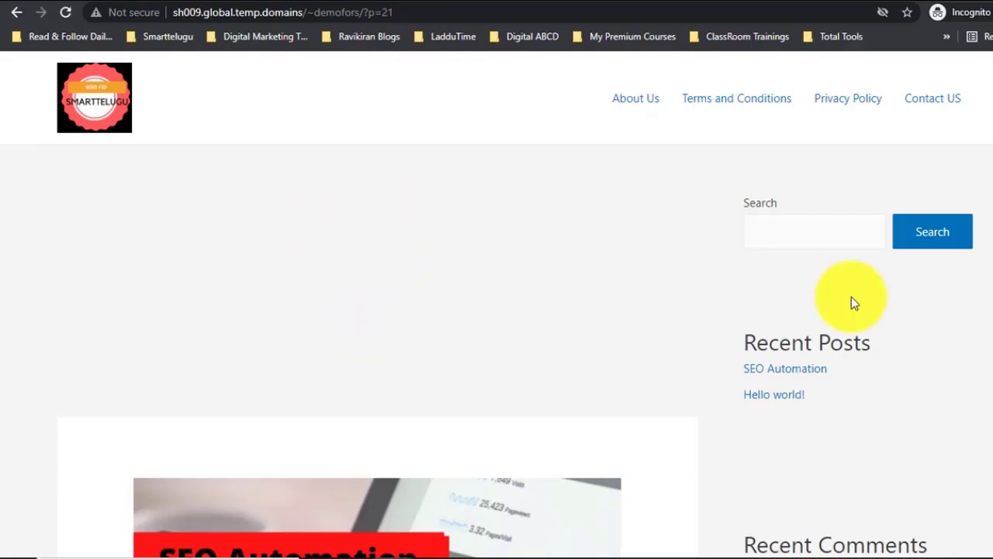
scroll(496, 304, down, 20)
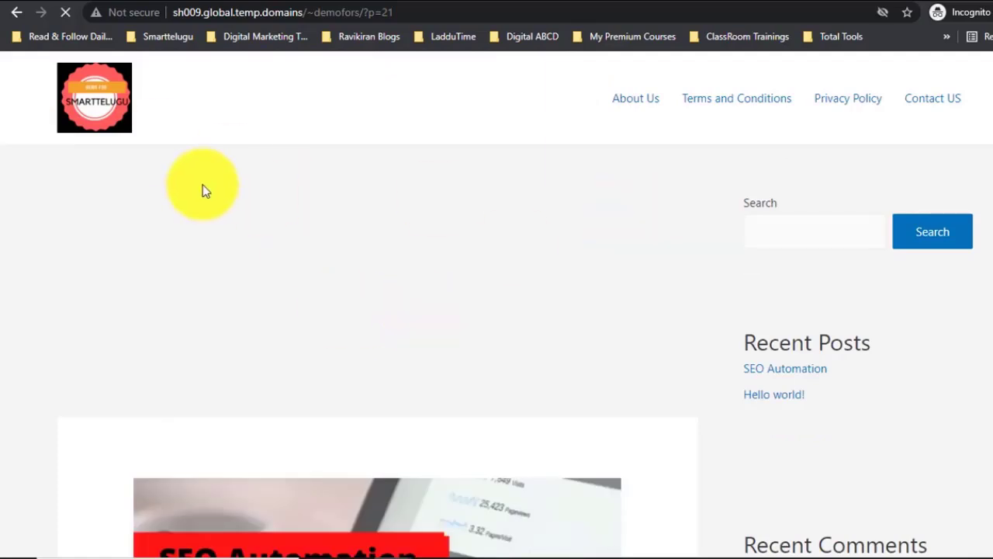
- Return to the site's homepage, look through its post listing and open the "Hello world!" post
click(115, 120)
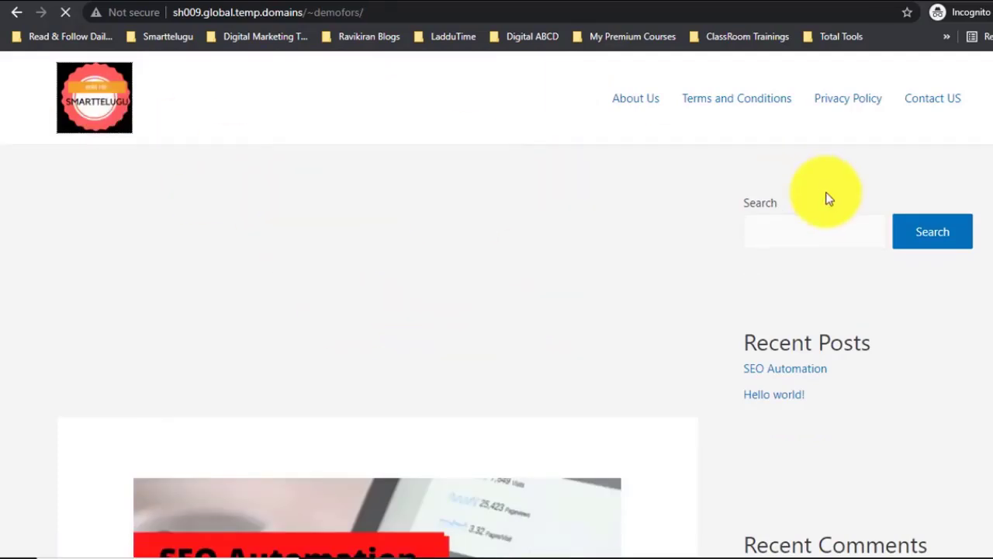
scroll(497, 304, down, 7)
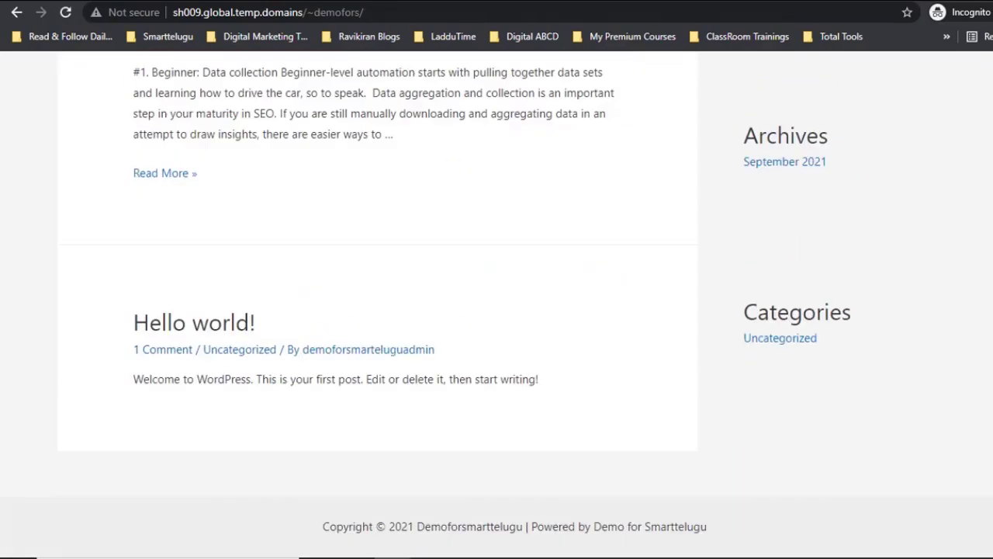
click(206, 320)
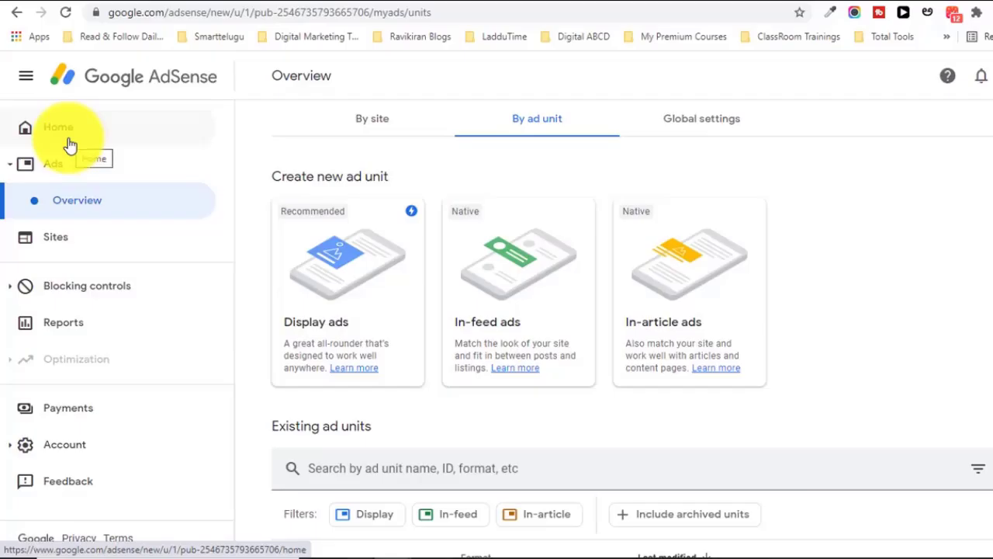
- Review the setup tasks on the AdSense Home page and recheck the ad space in the SEO Automation post preview
click(100, 127)
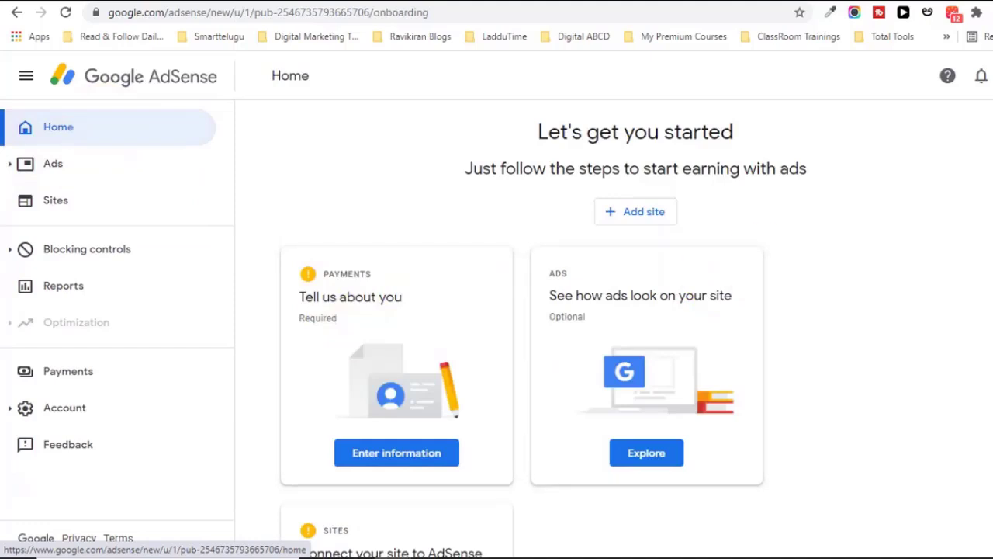
scroll(636, 326, down, 2)
scroll(613, 326, down, 1)
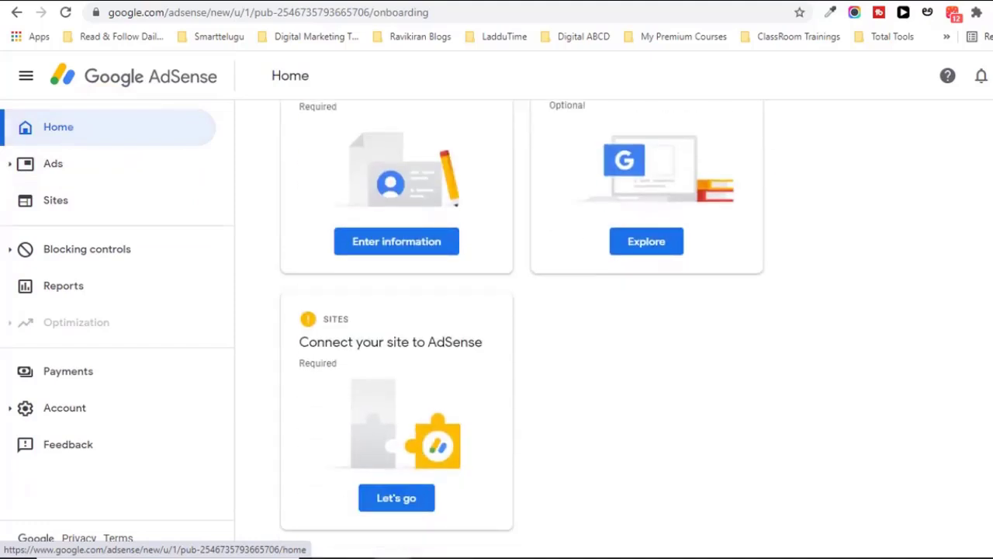
scroll(853, 252, up, 2)
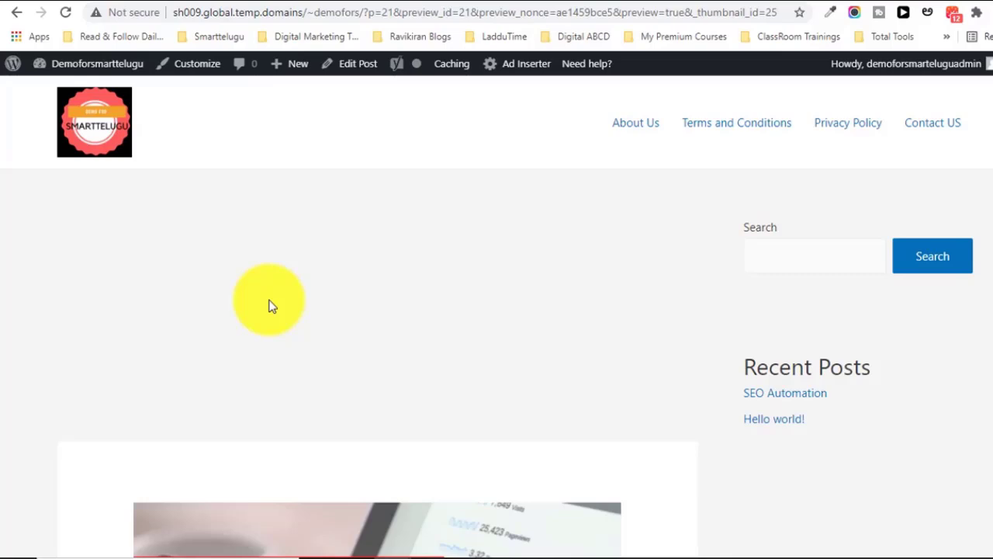
scroll(496, 317, down, 15)
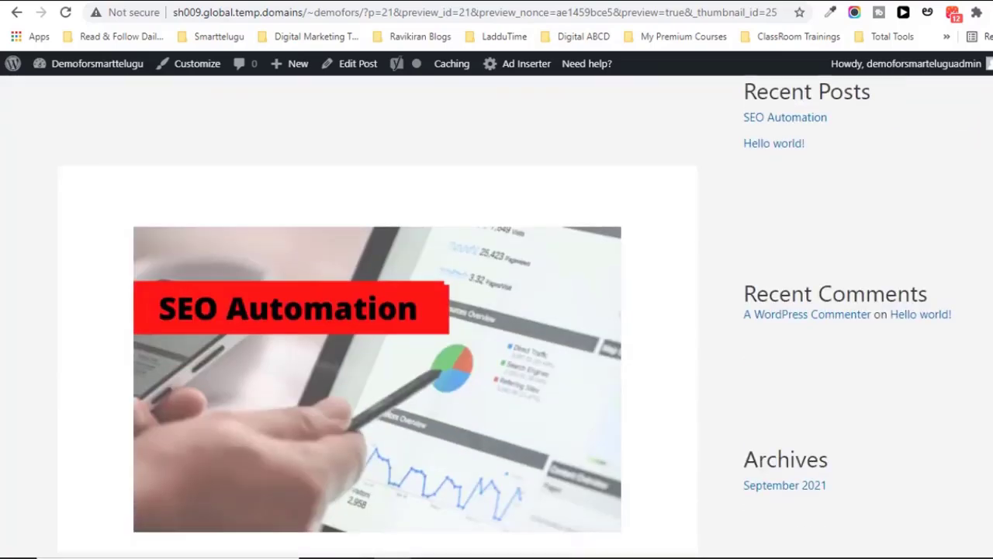
- View the form for adding a new site in AdSense Sites, close it without entering a URL and return to the AdSense Home page
key(ctrl+Tab)
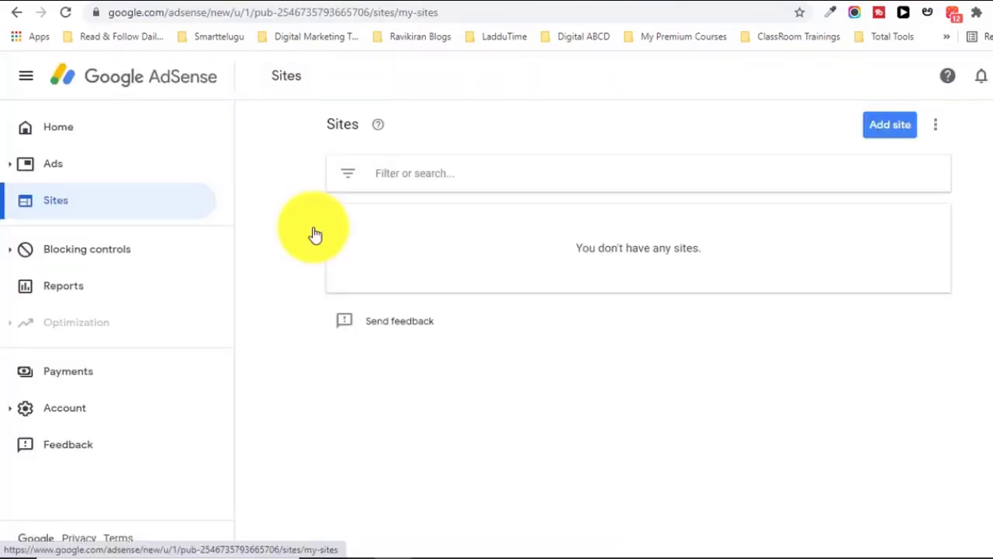
click(875, 136)
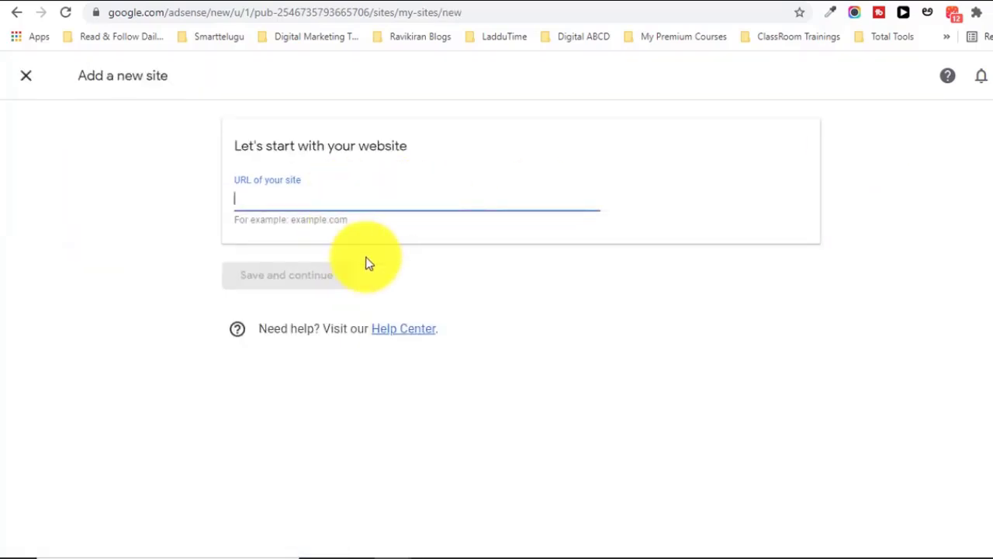
click(28, 78)
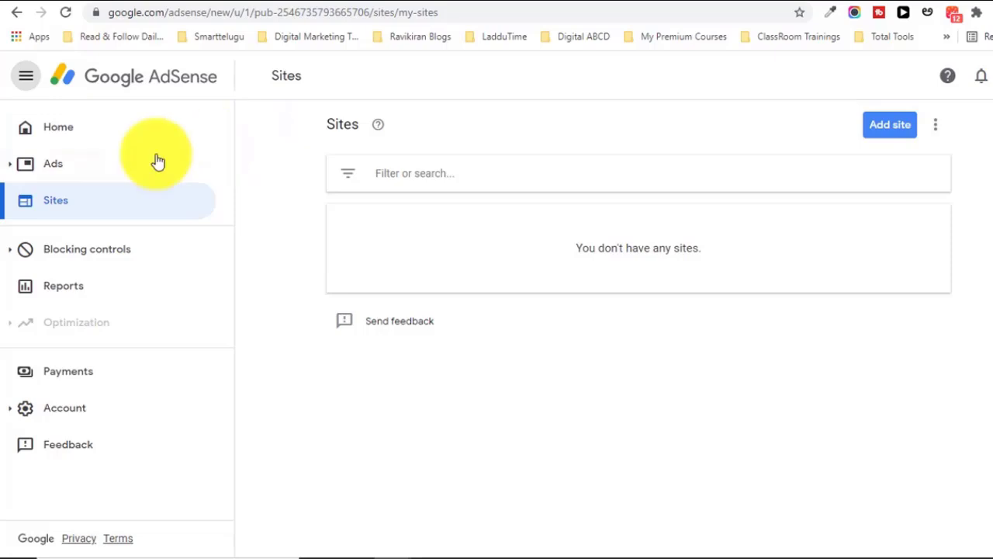
click(88, 125)
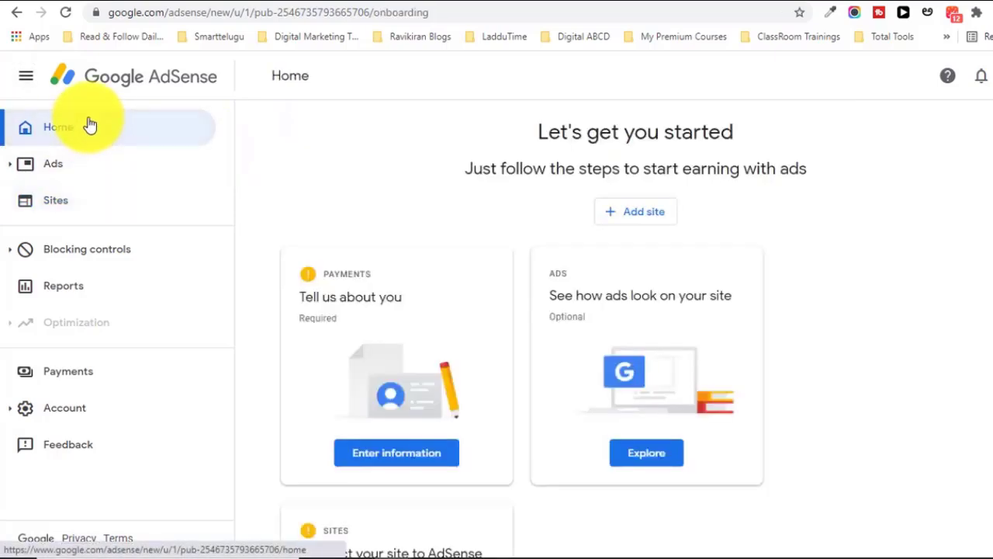